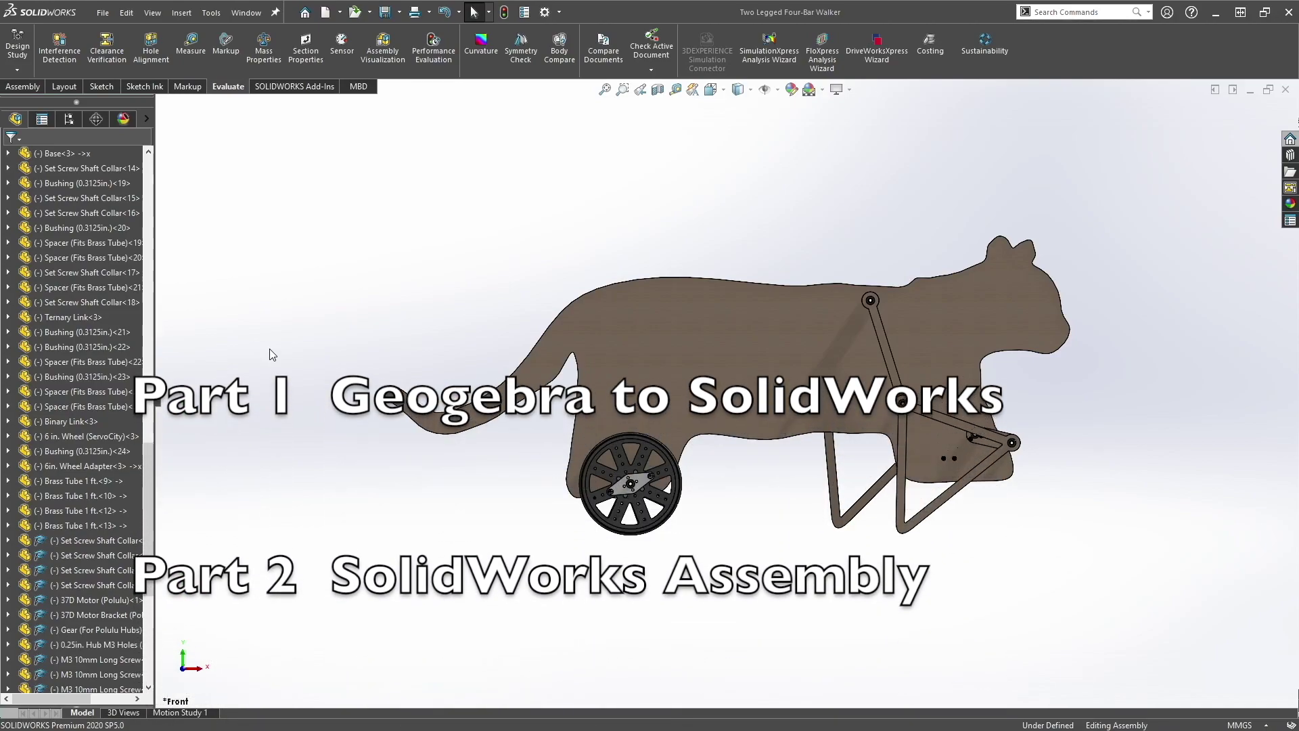
pyautogui.moveTo(696, 609); pyautogui.dragTo(725, 556, button='middle')
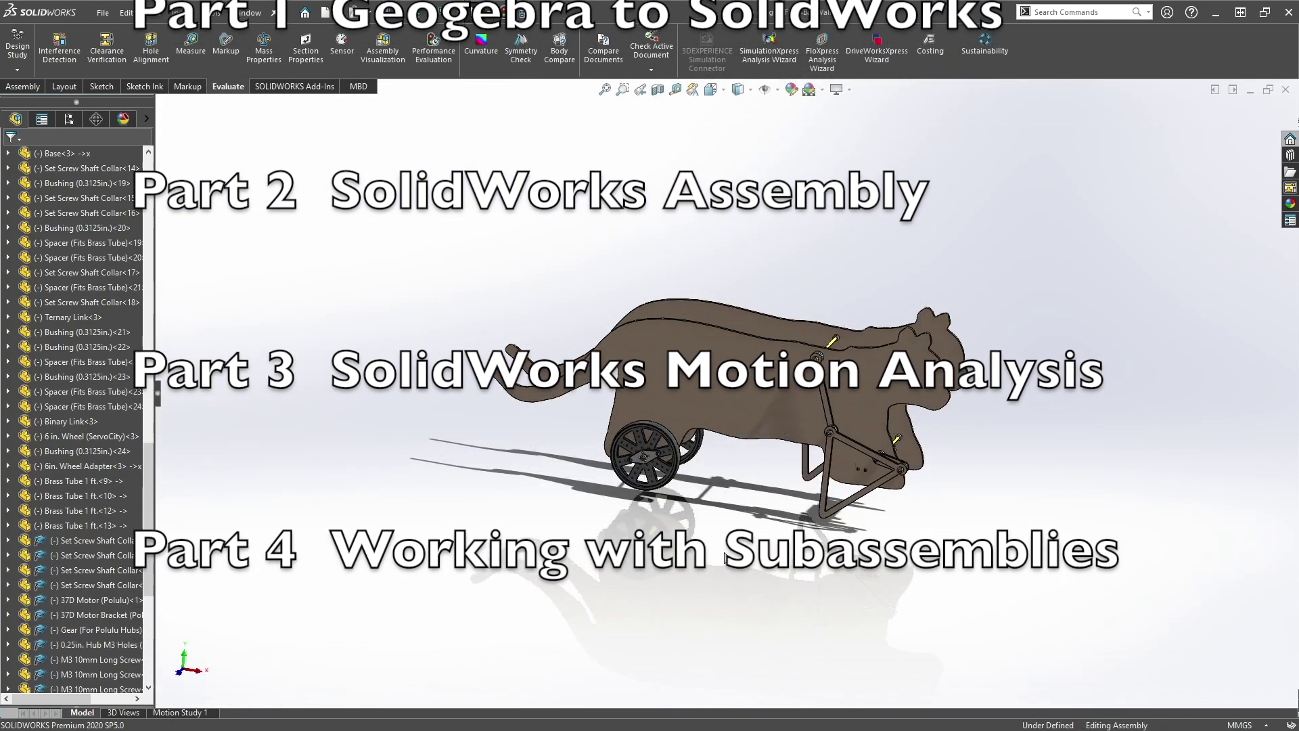
pyautogui.hotkey('ctrl', '1')
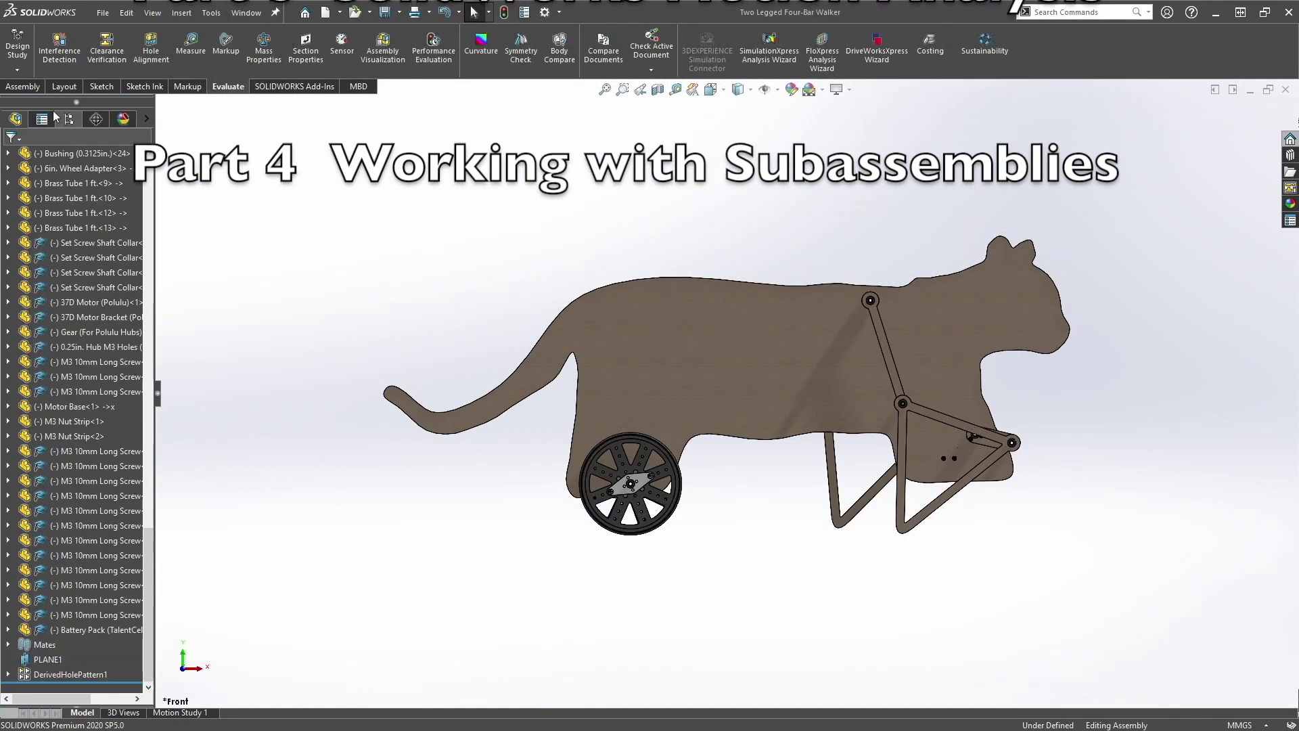
# Insert a new part into the walker assembly, place it in empty space, and open it for in-context editing
pyautogui.click(22, 87)
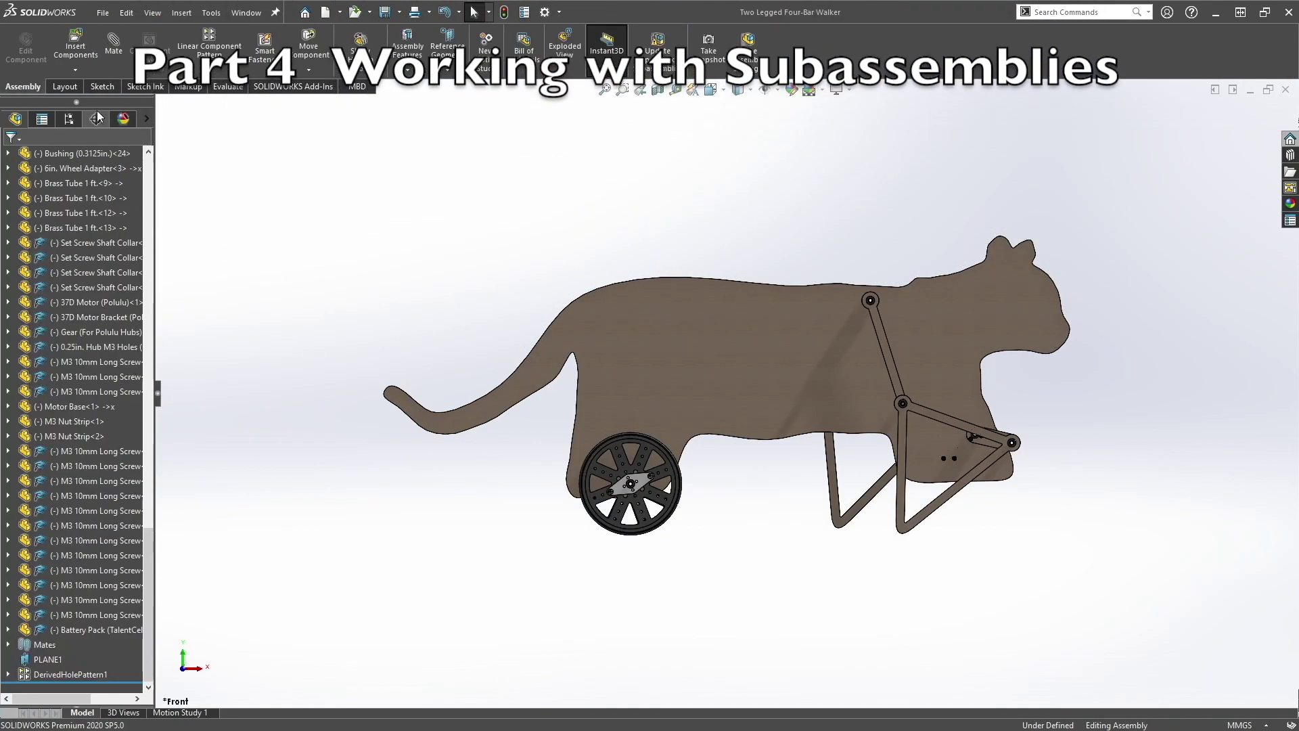
pyautogui.click(75, 69)
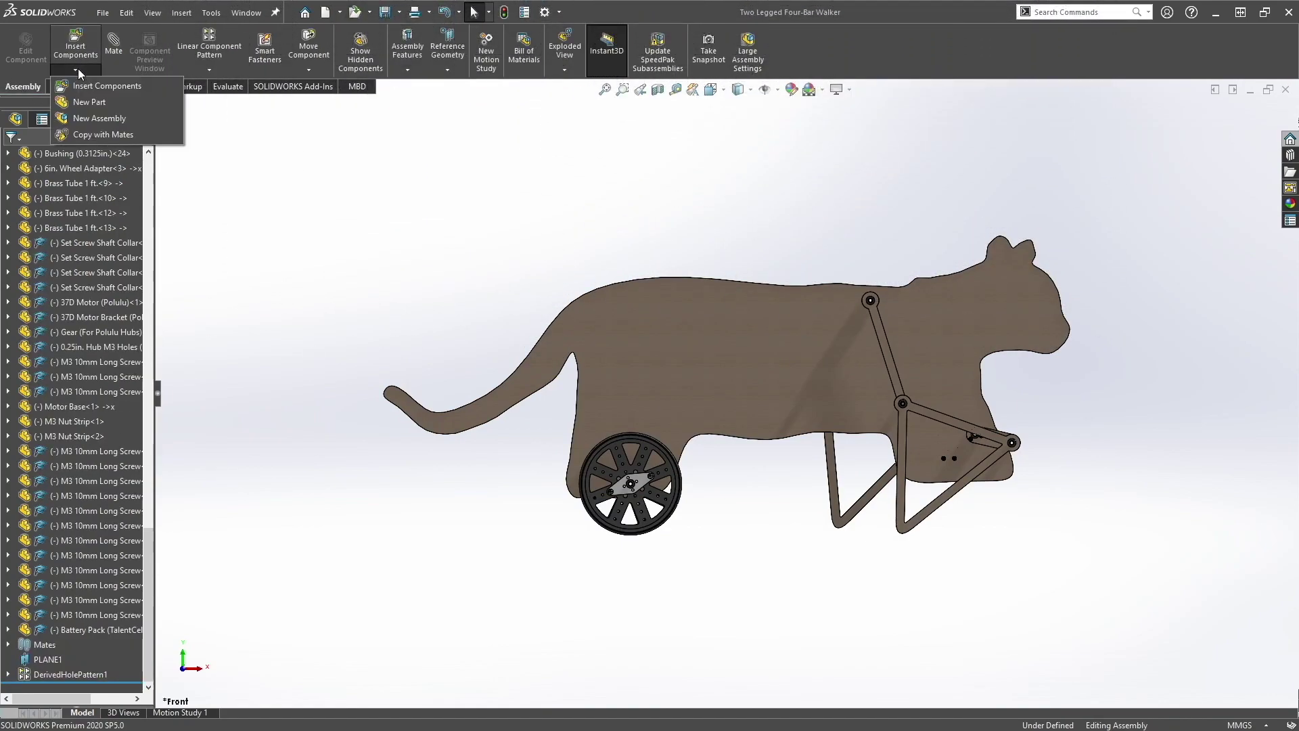
pyautogui.click(303, 167)
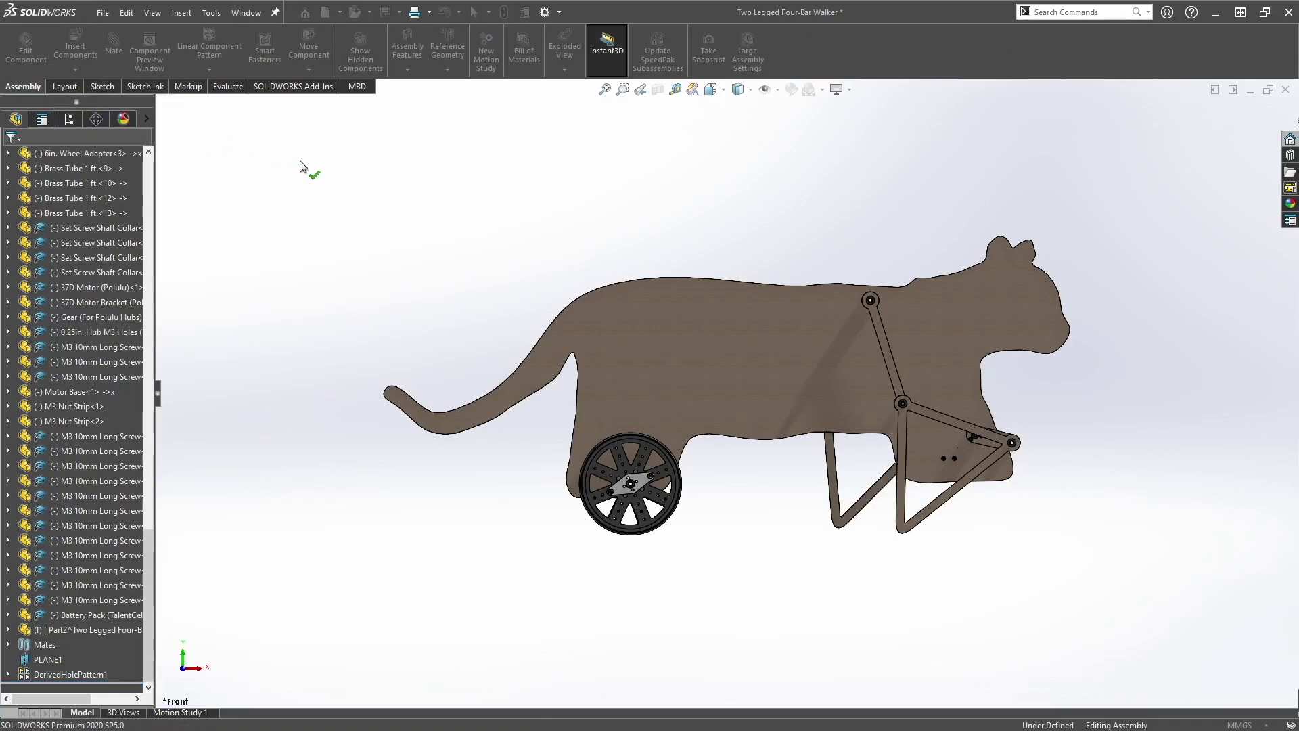
pyautogui.click(276, 434)
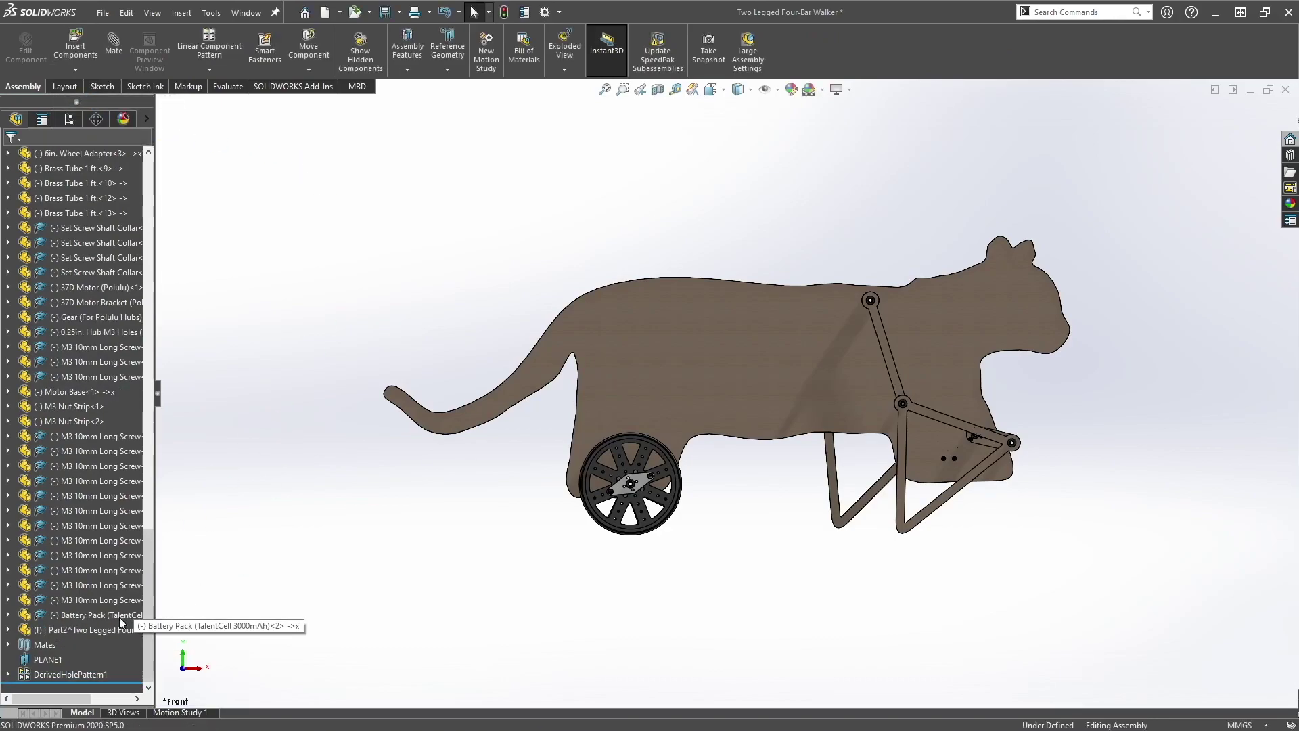
pyautogui.rightClick(42, 633)
pyautogui.click(115, 250)
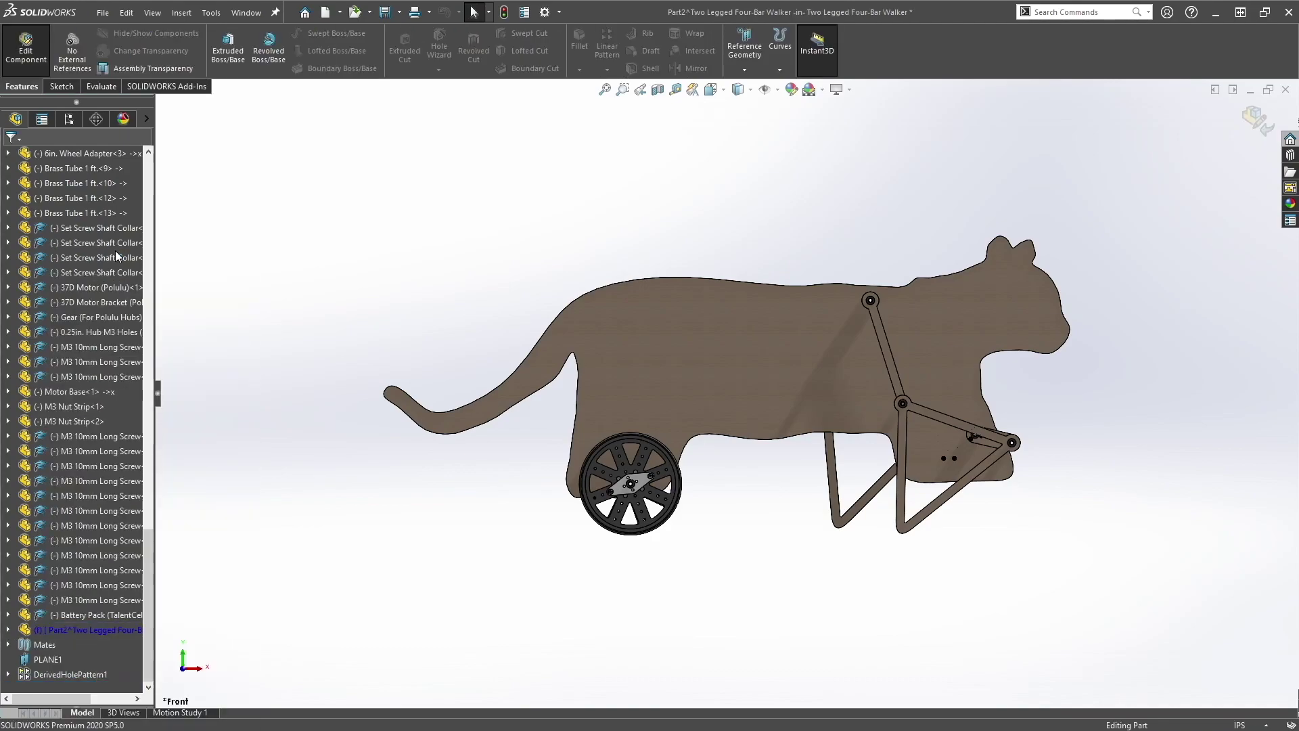
# Start a sketch for the new part on the assembly's Top Plane
pyautogui.click(61, 87)
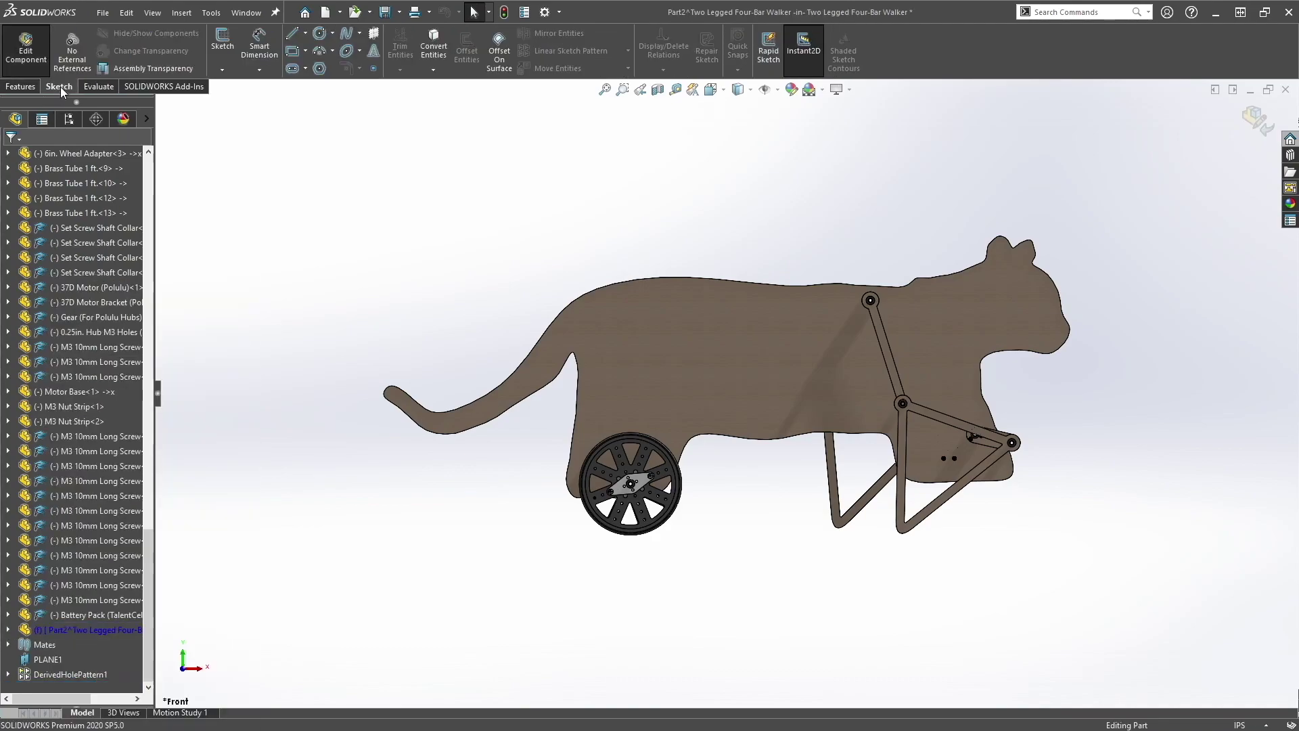
pyautogui.click(226, 38)
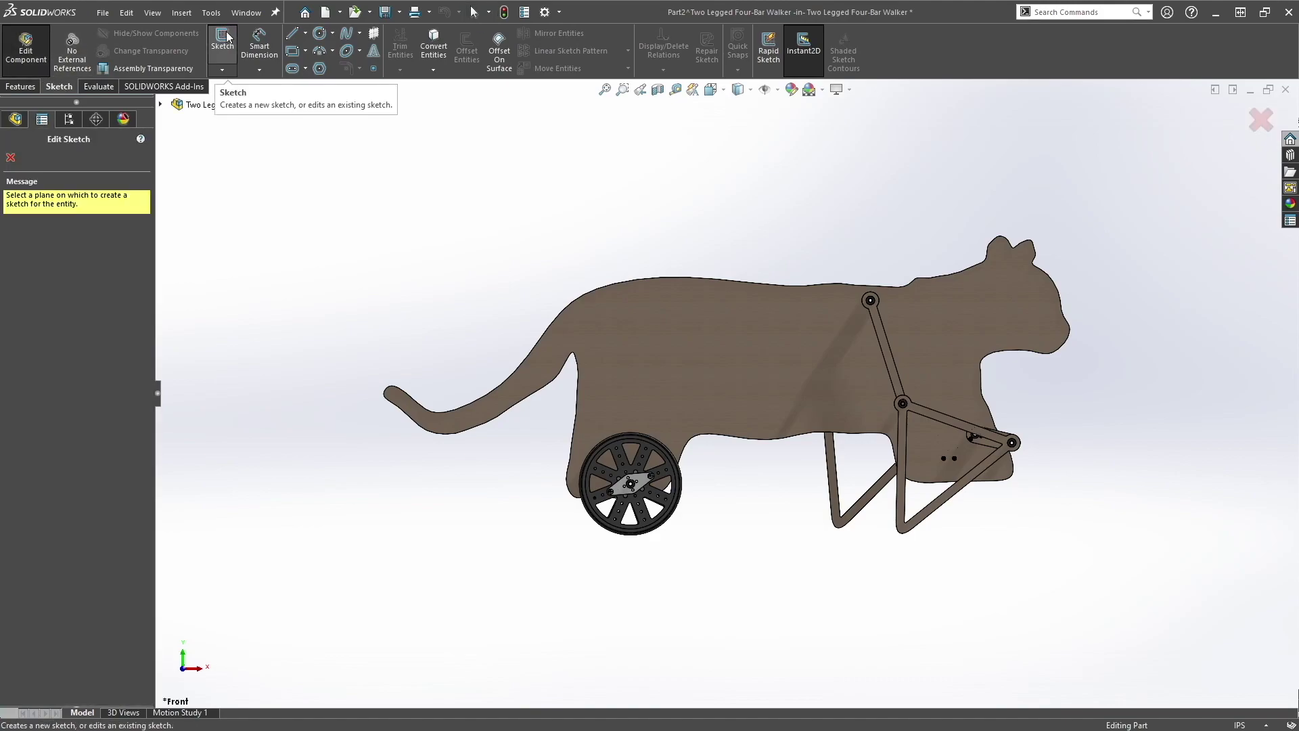
pyautogui.click(162, 105)
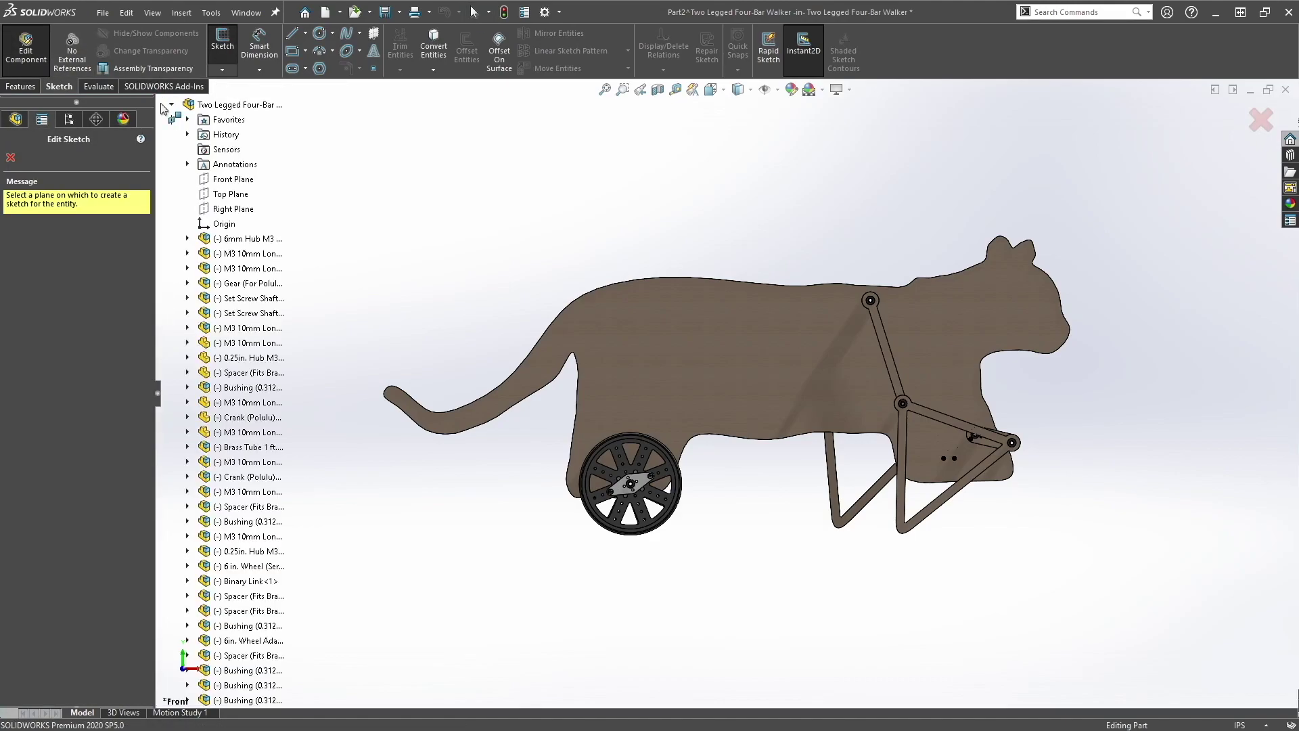
pyautogui.click(228, 194)
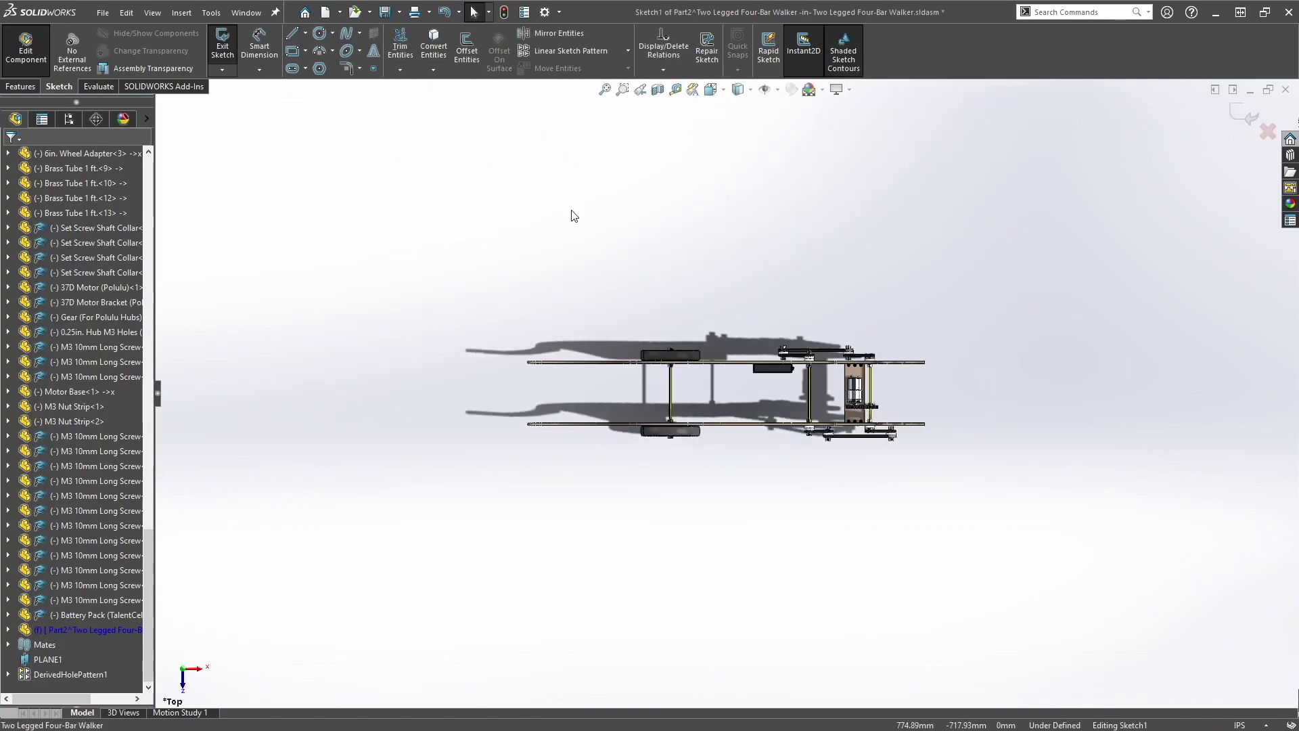
# Sketch a large corner rectangle about 9450 mm by 2710 mm around the walker, extending well ahead of it
pyautogui.click(15, 89)
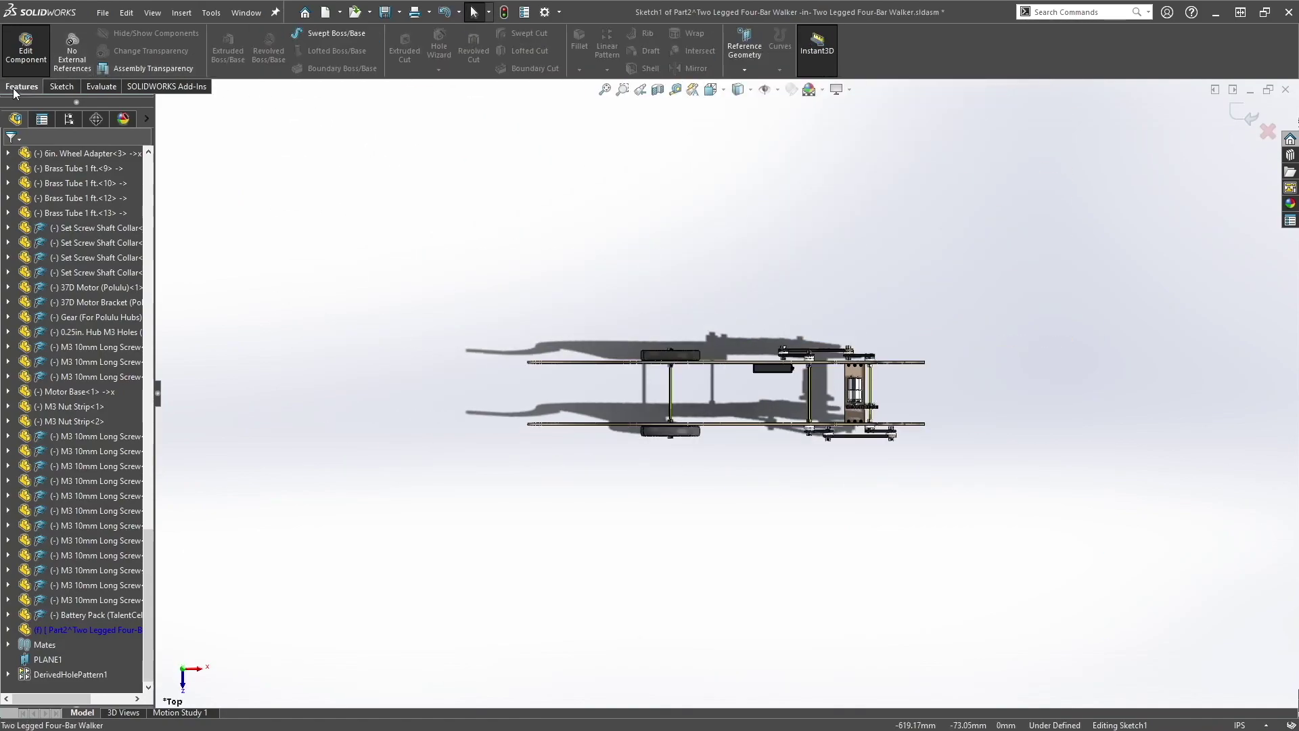
pyautogui.click(61, 86)
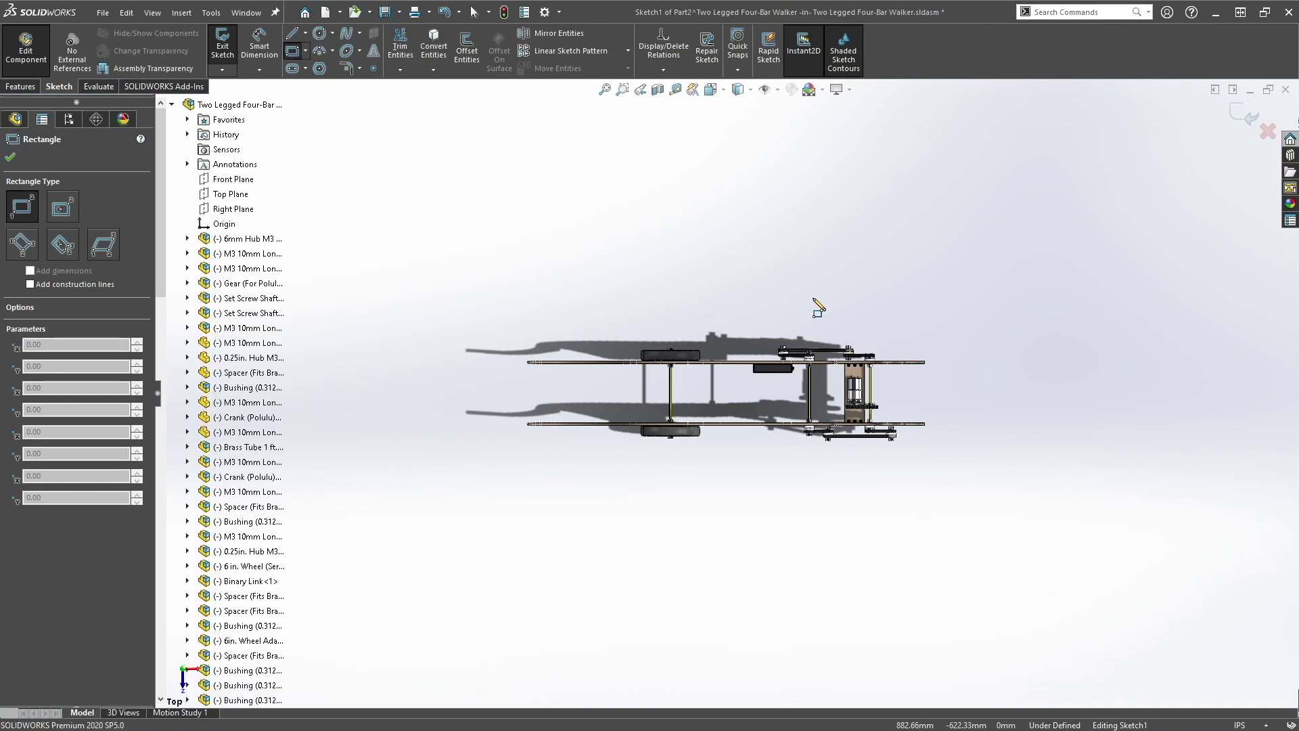
pyautogui.scroll(8, 815, 300)
pyautogui.press('z')
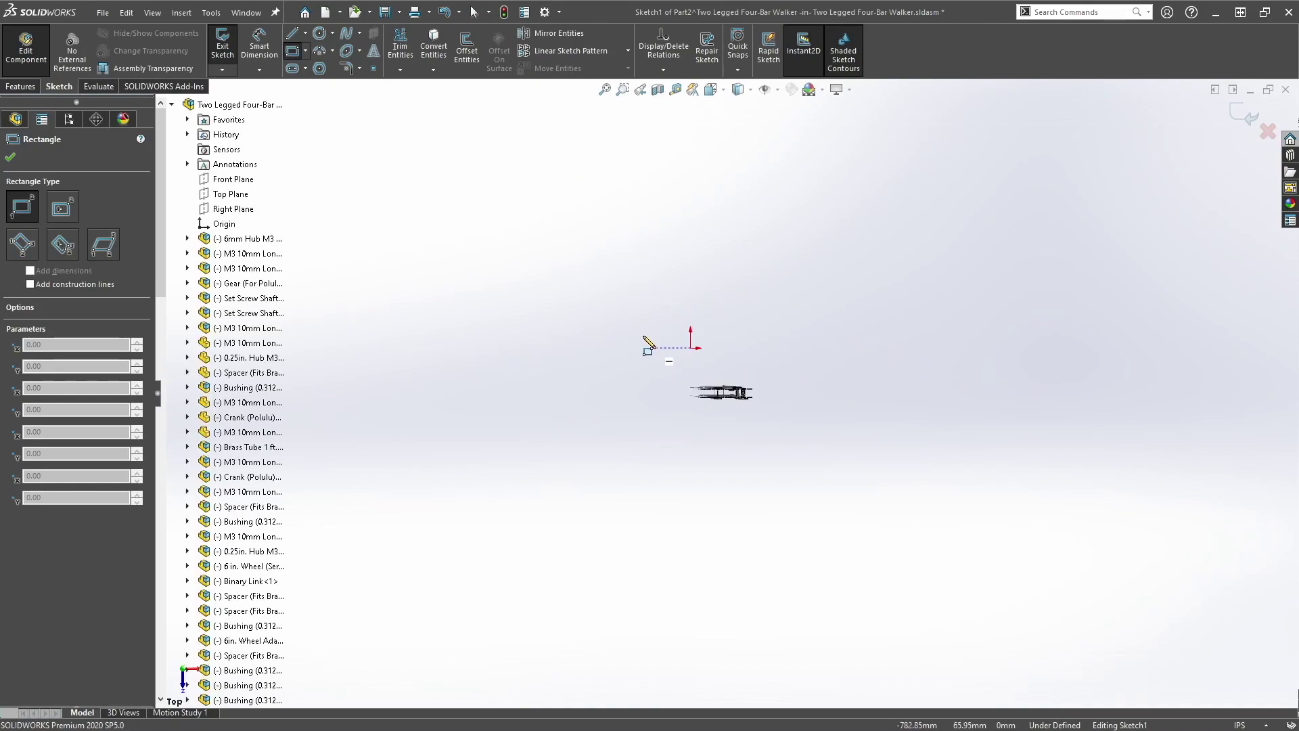
pyautogui.click(643, 323)
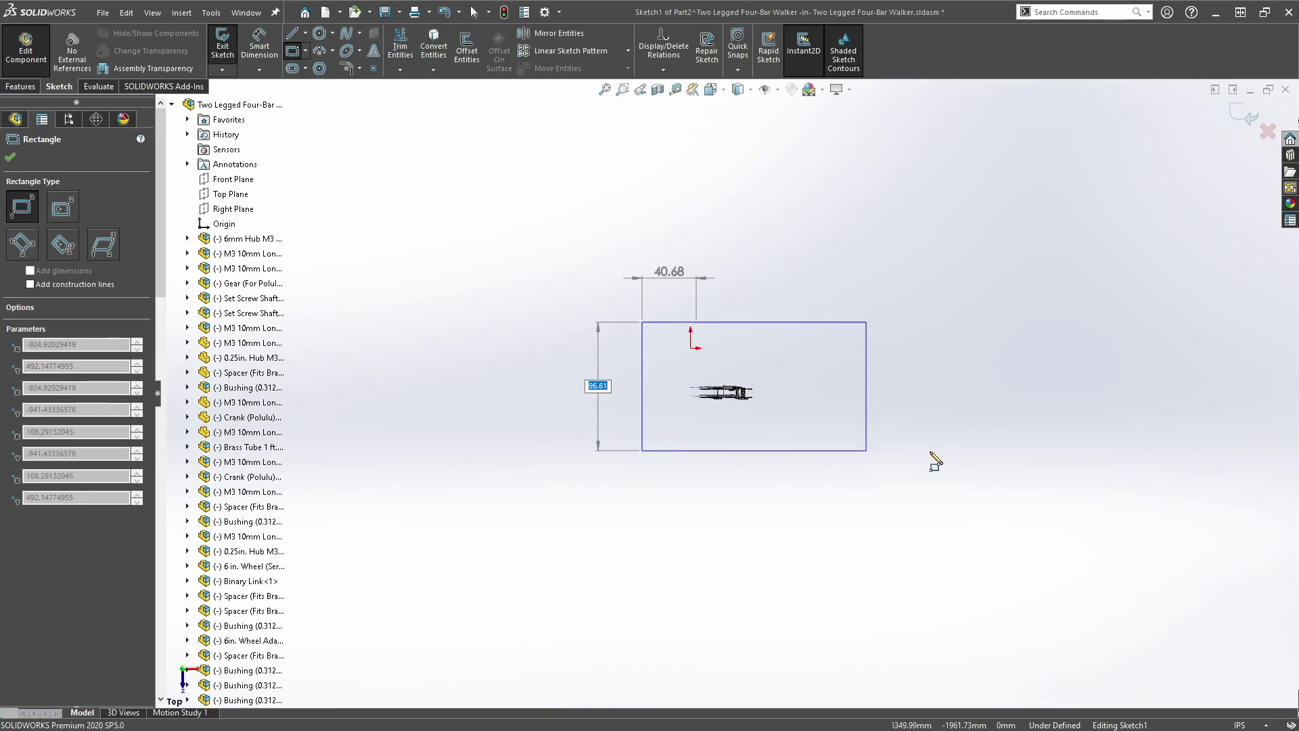
pyautogui.click(1137, 464)
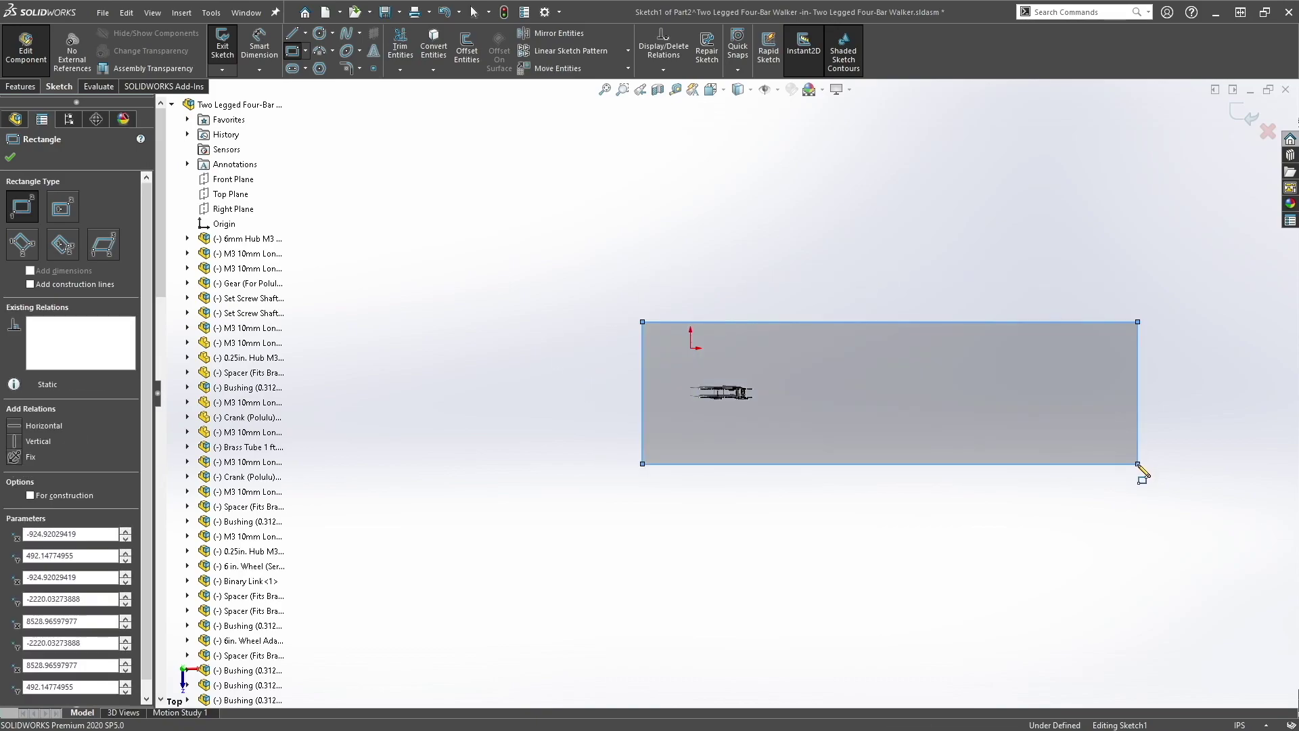
# Extrude the rectangle as a blind boss 3 in thick
pyautogui.click(14, 88)
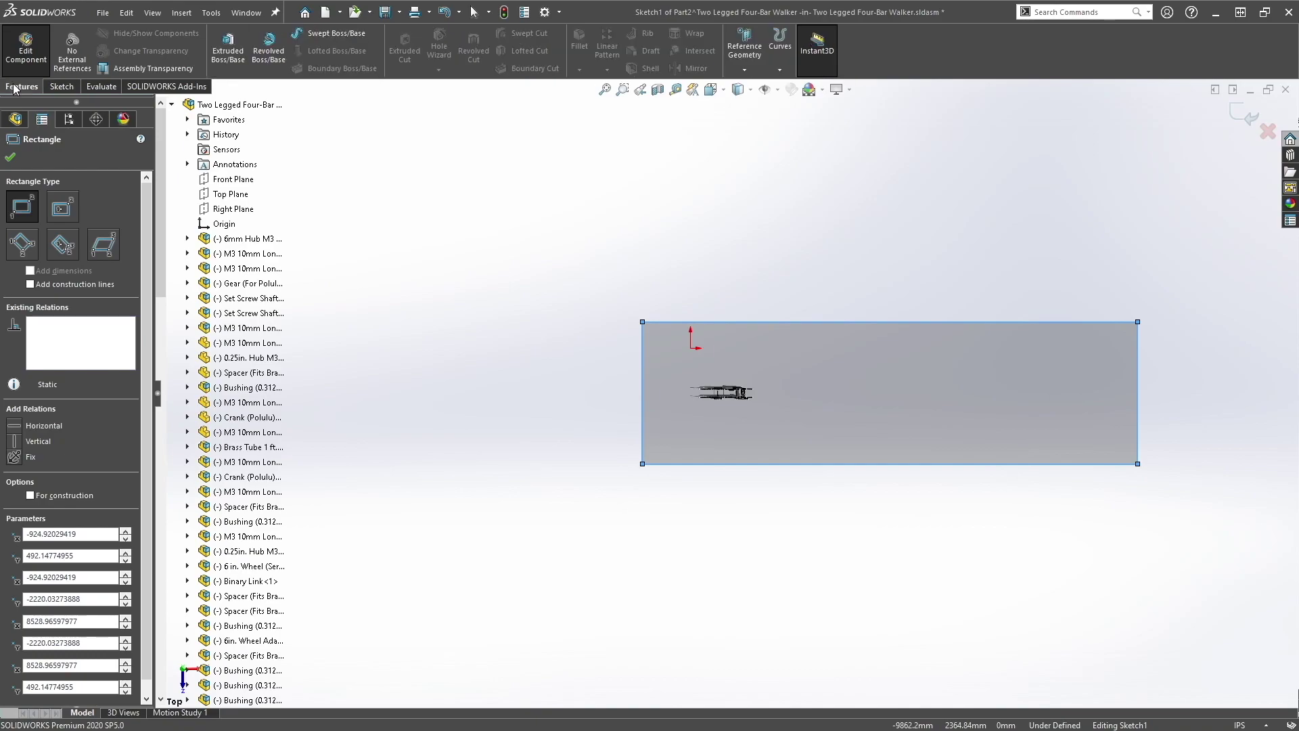
pyautogui.click(228, 46)
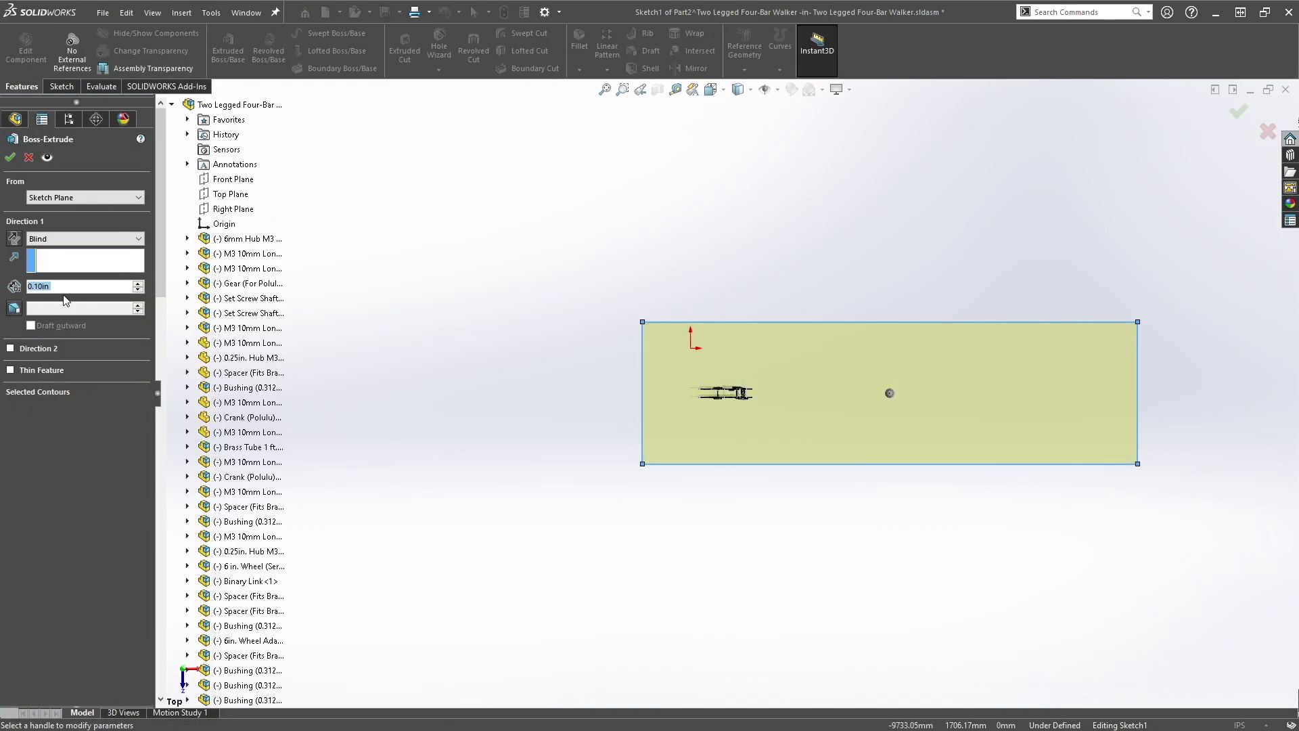
pyautogui.write('3')
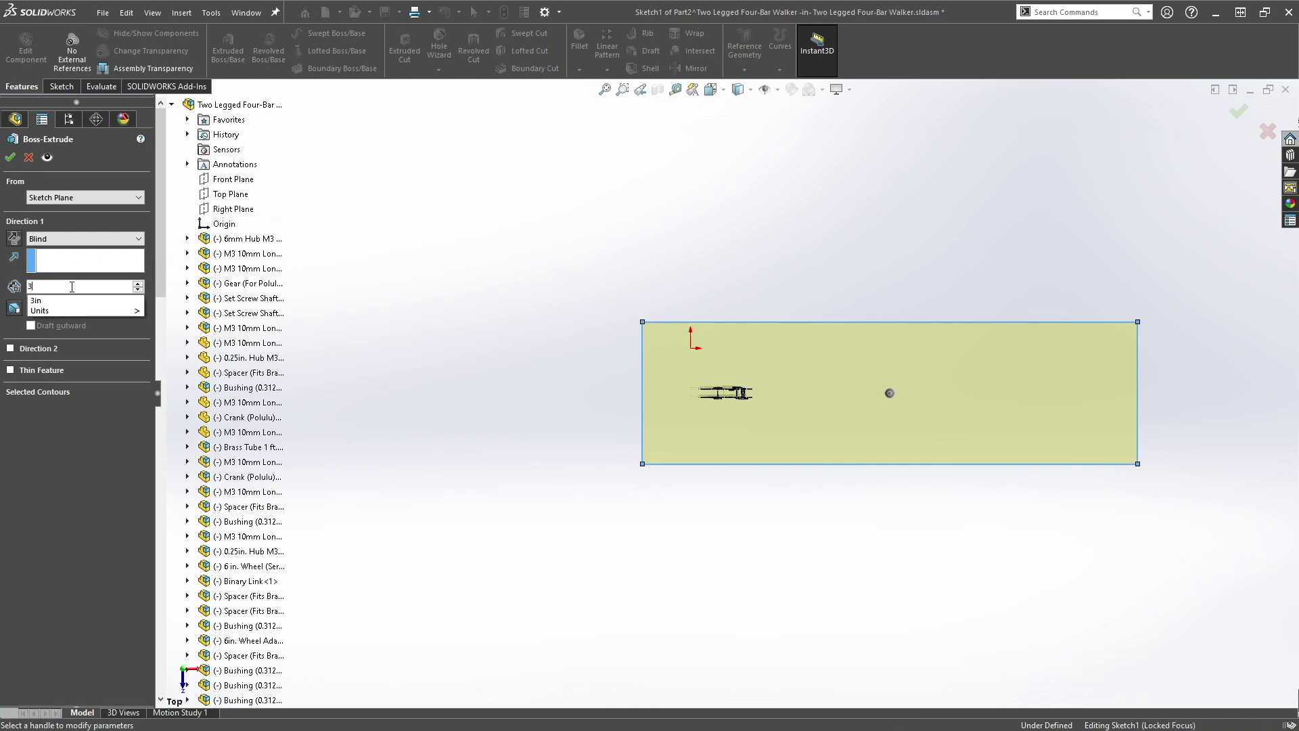
pyautogui.click(6, 155)
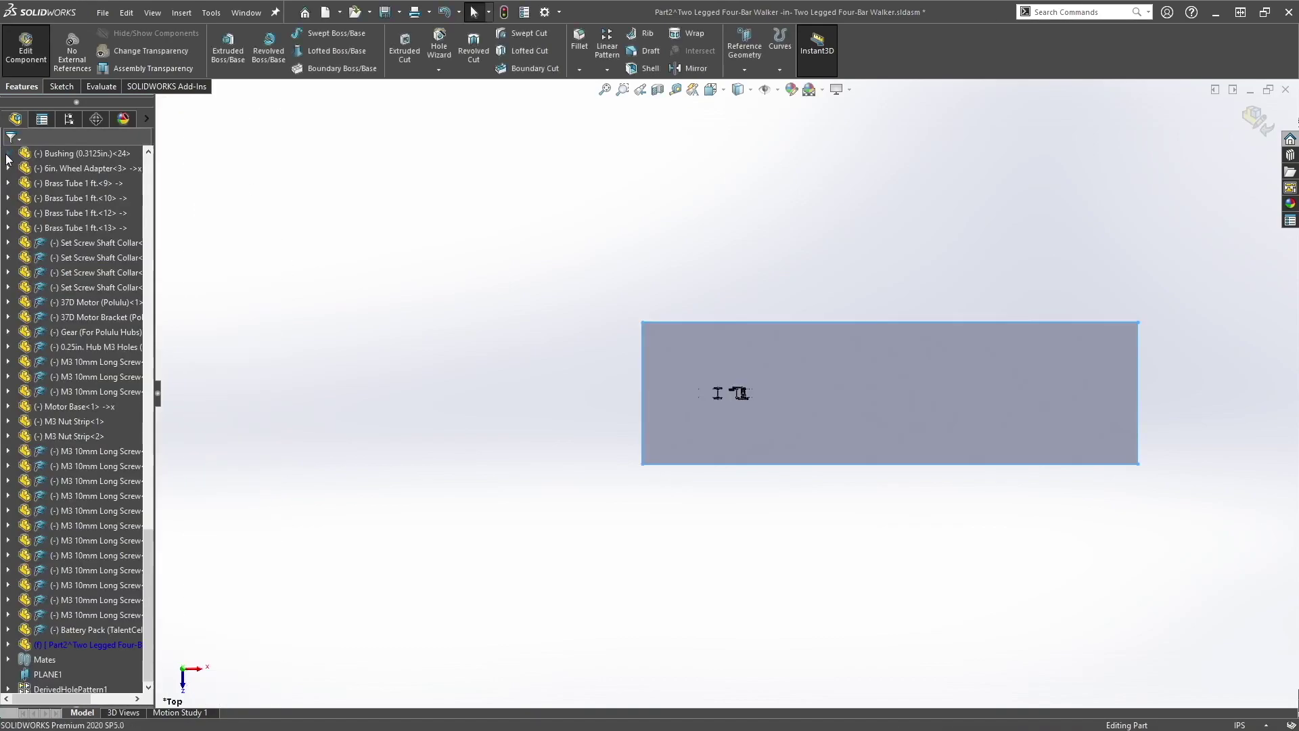
# Inspect the ground slab beneath the walker and finish editing the part to return to the assembly
pyautogui.scroll(-3, 690, 467)
pyautogui.moveTo(641, 473); pyautogui.dragTo(691, 254, button='middle')
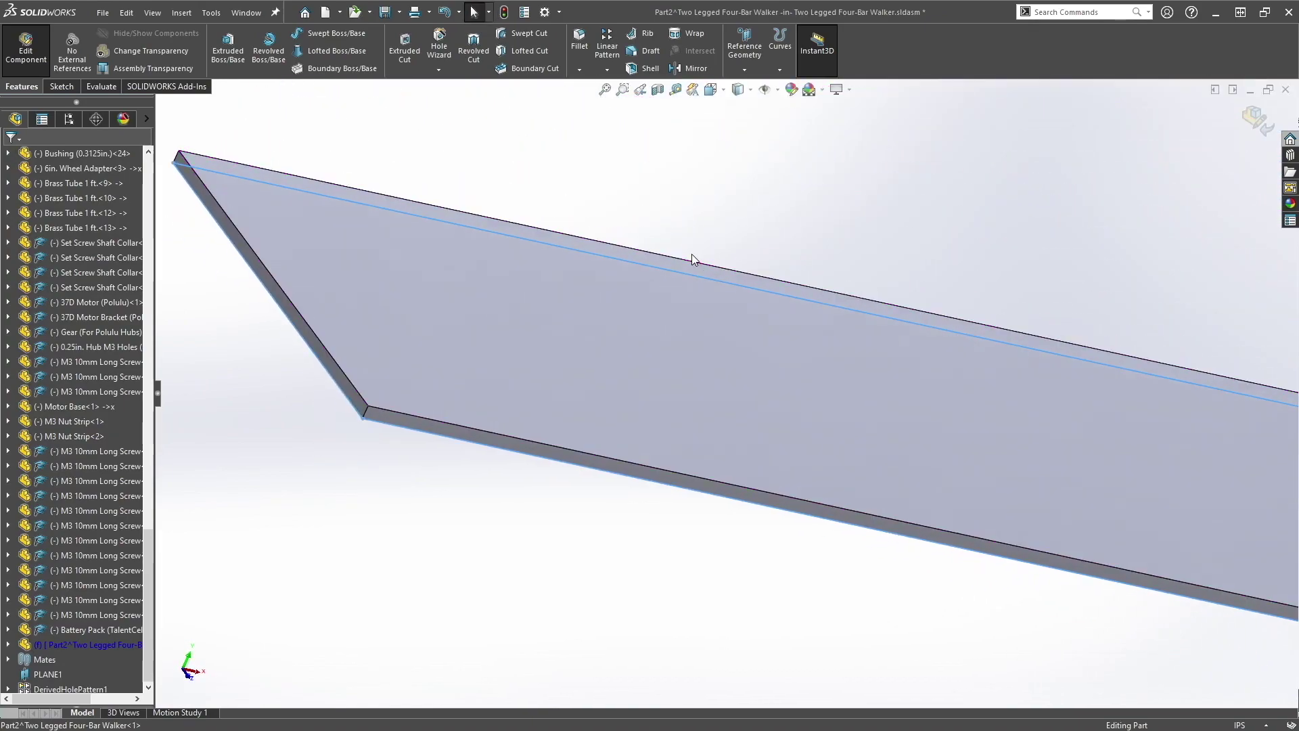
pyautogui.hotkey('ctrl', '1')
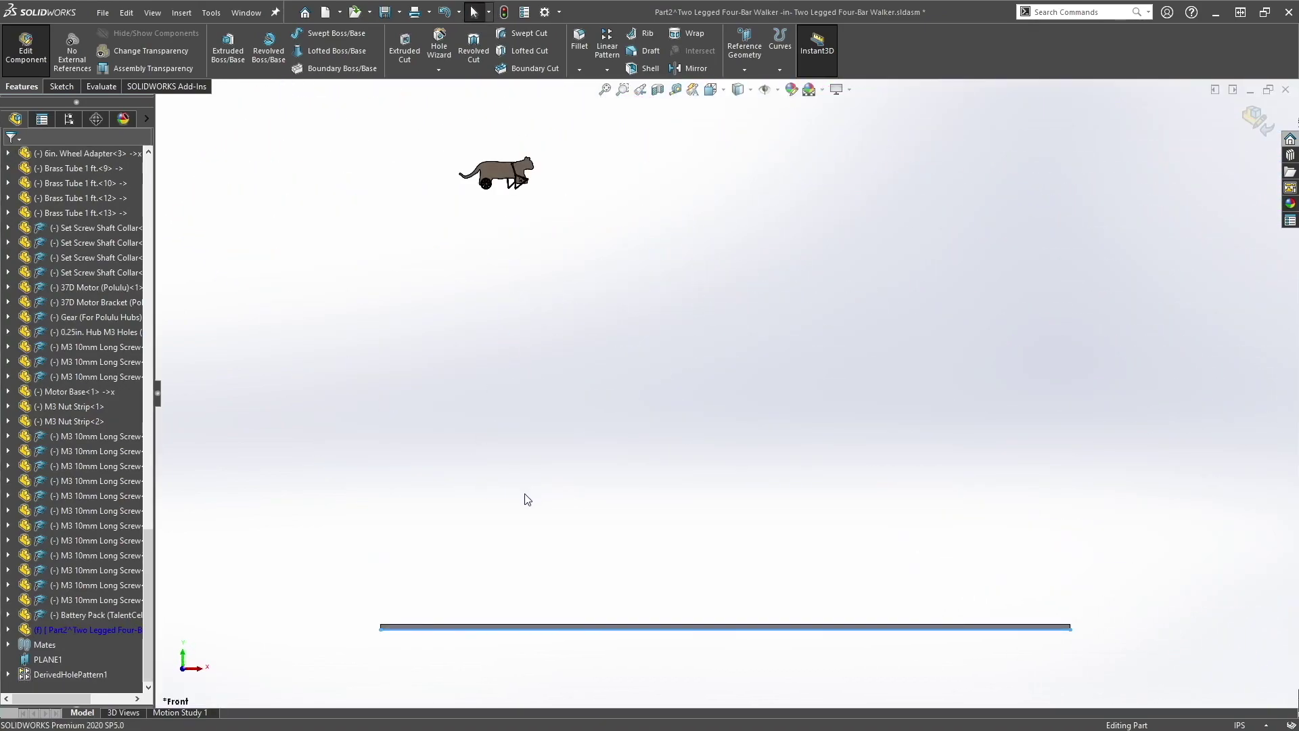
pyautogui.scroll(-2, 482, 612)
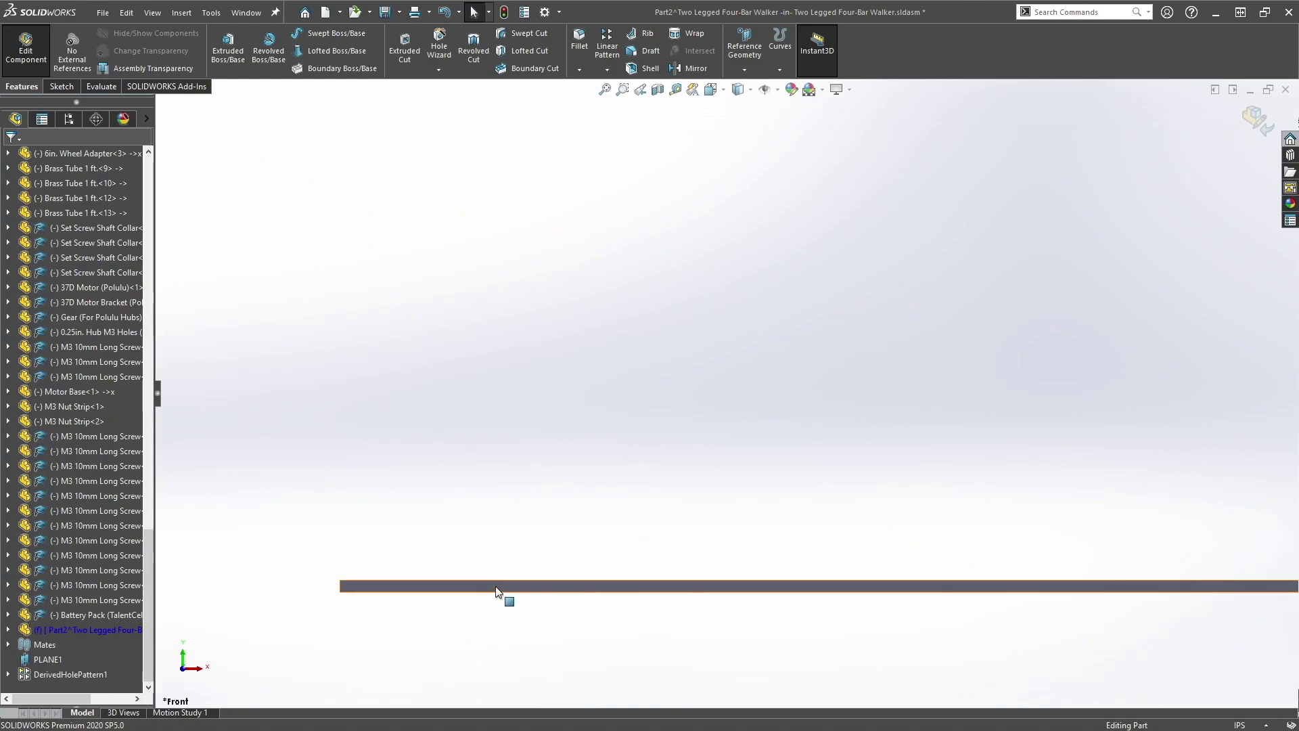
pyautogui.moveTo(240, 595); pyautogui.dragTo(453, 581, button='middle')
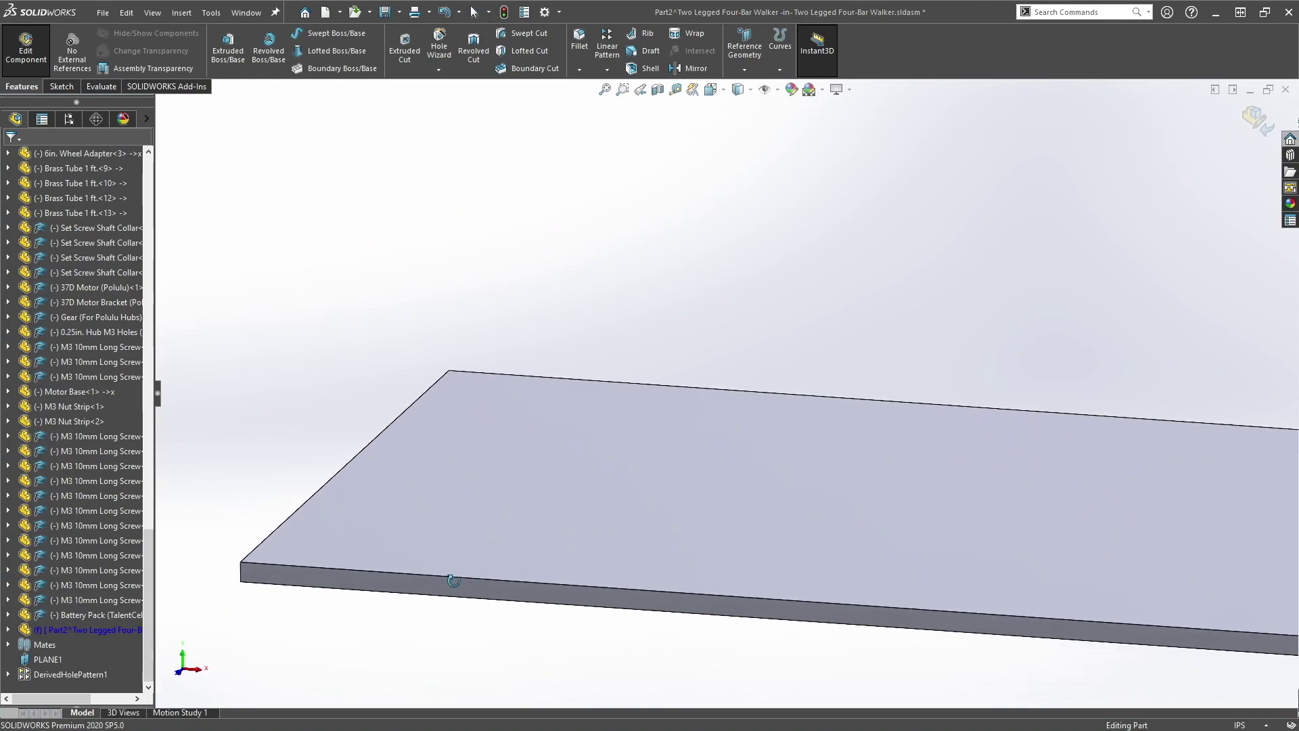
pyautogui.click(1257, 120)
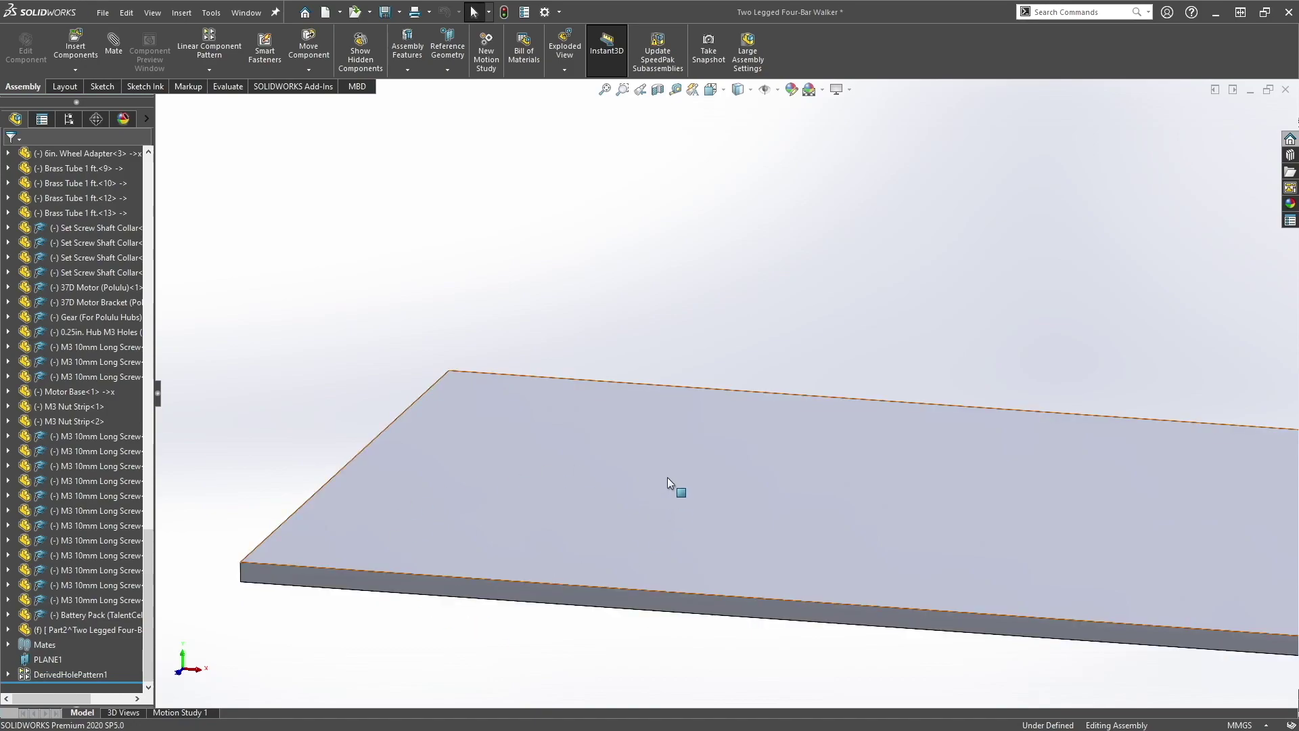
# Apply the asphalt 2d appearance from the Stone Paving library to the ground slab at part document level
pyautogui.rightClick(457, 509)
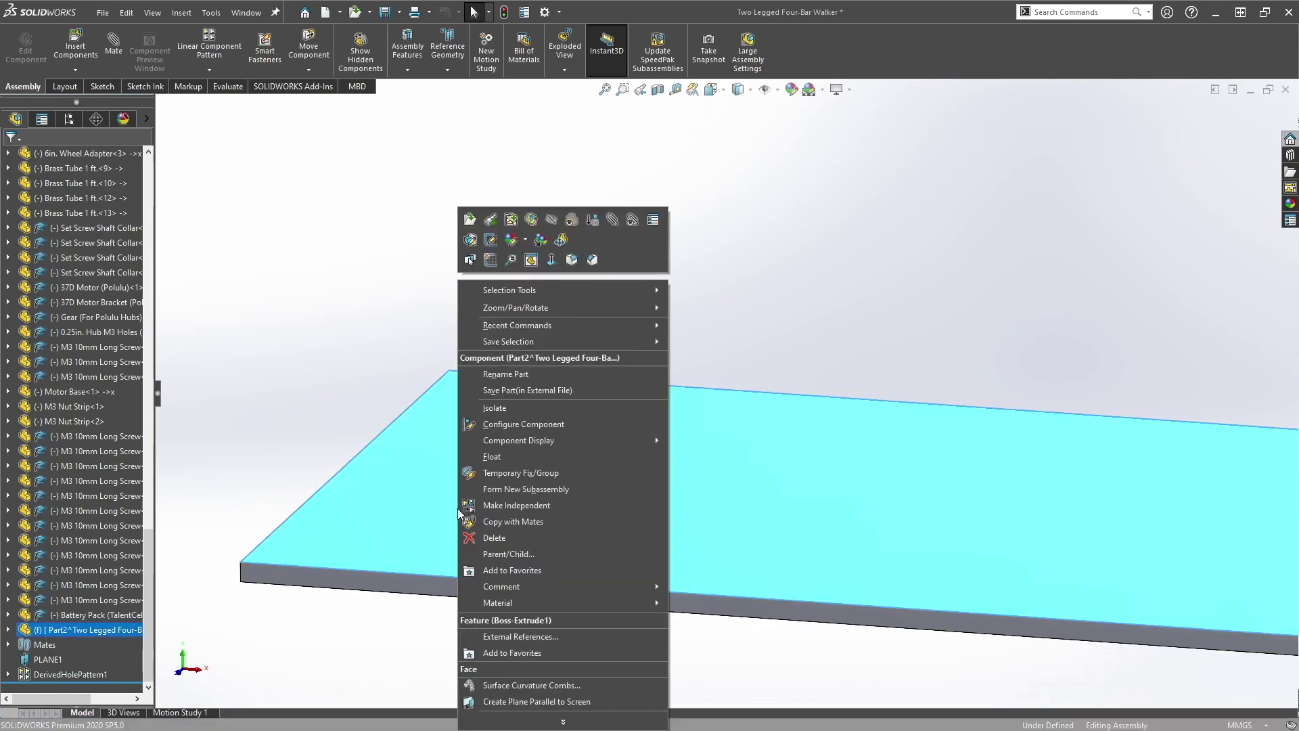
pyautogui.click(513, 241)
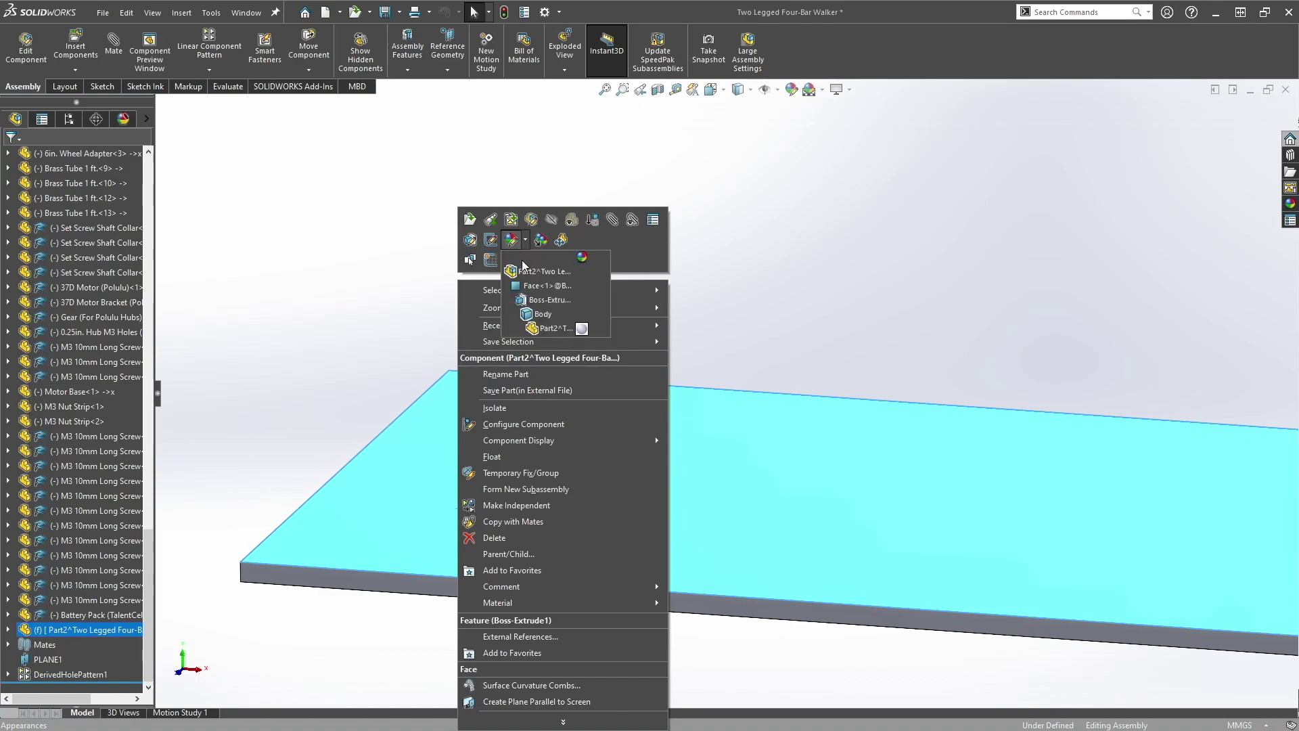
pyautogui.click(580, 328)
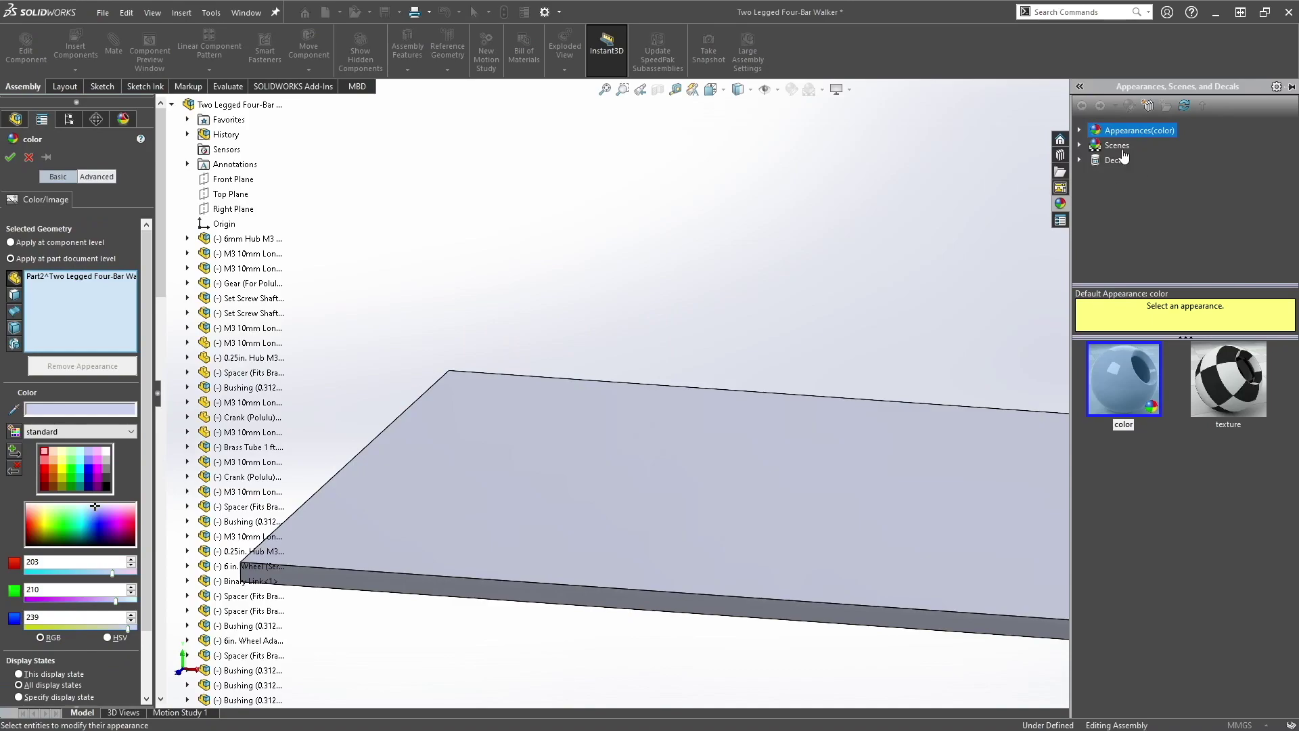
pyautogui.click(1079, 130)
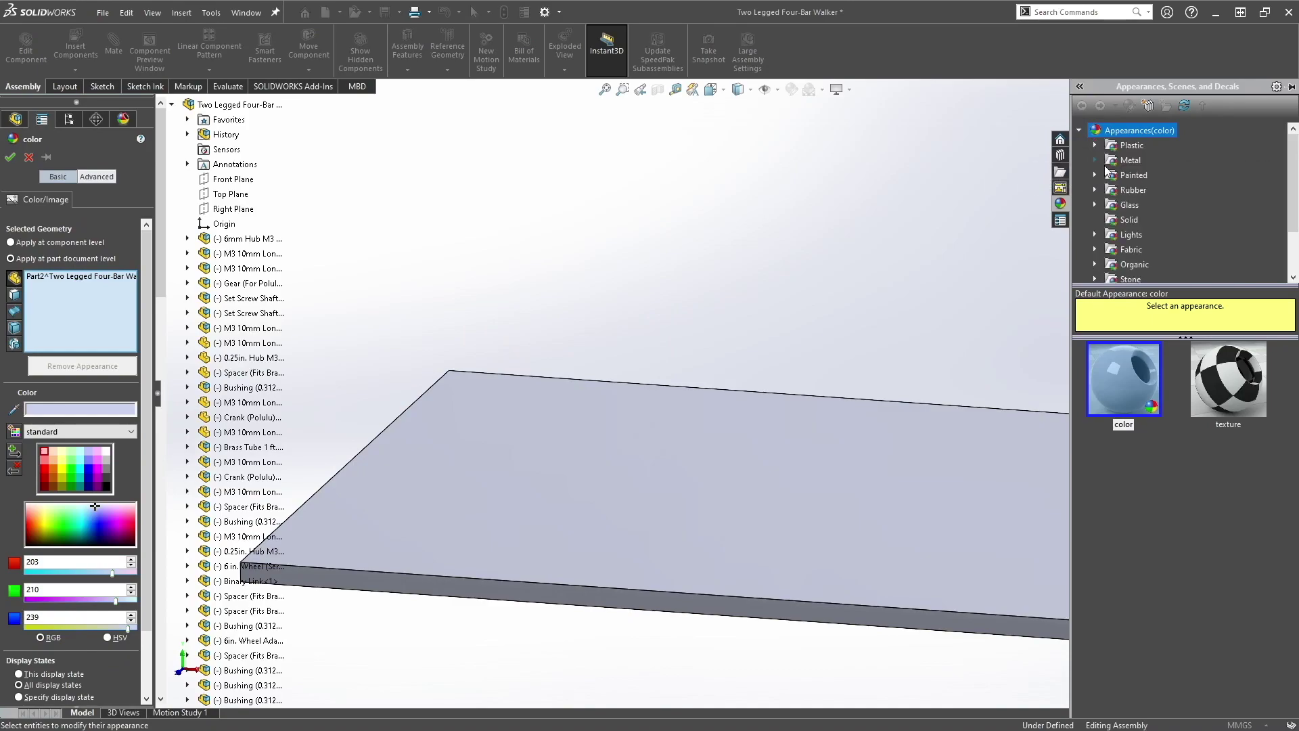
pyautogui.scroll(-2, 1132, 193)
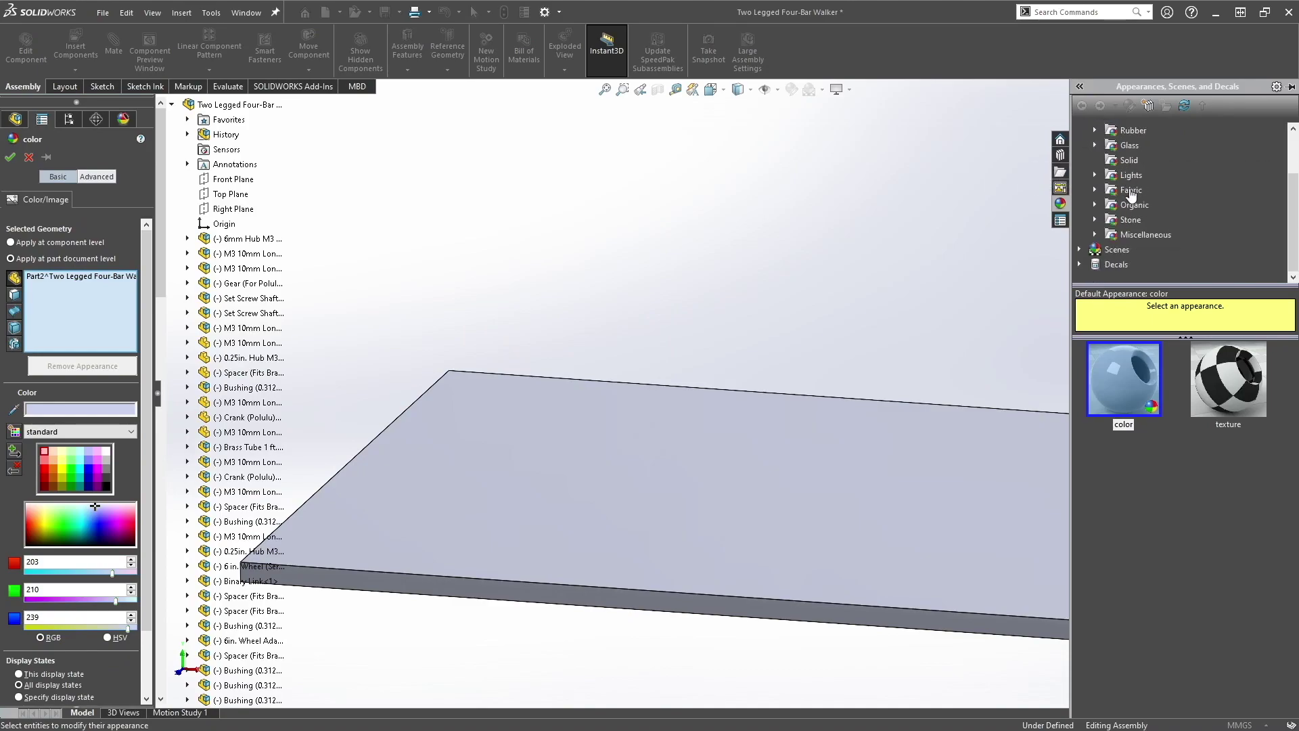
pyautogui.click(1095, 235)
pyautogui.click(1096, 190)
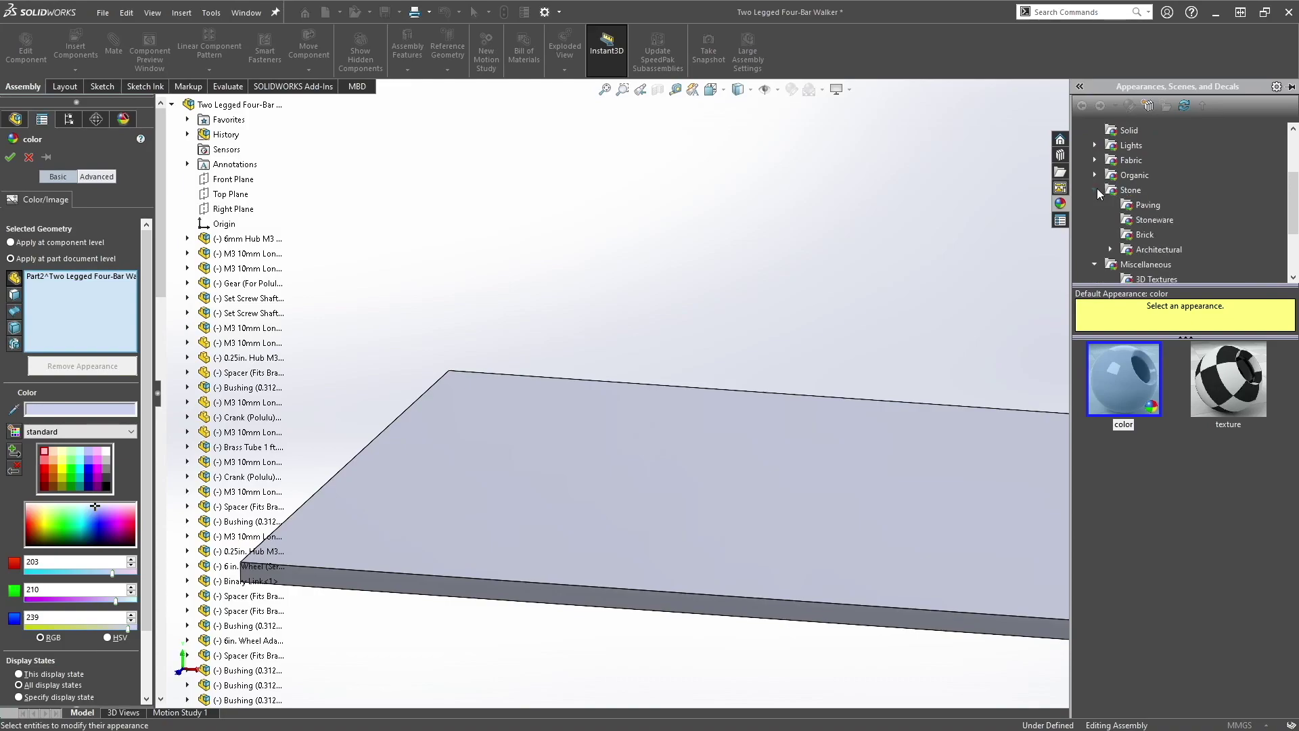
pyautogui.click(1143, 205)
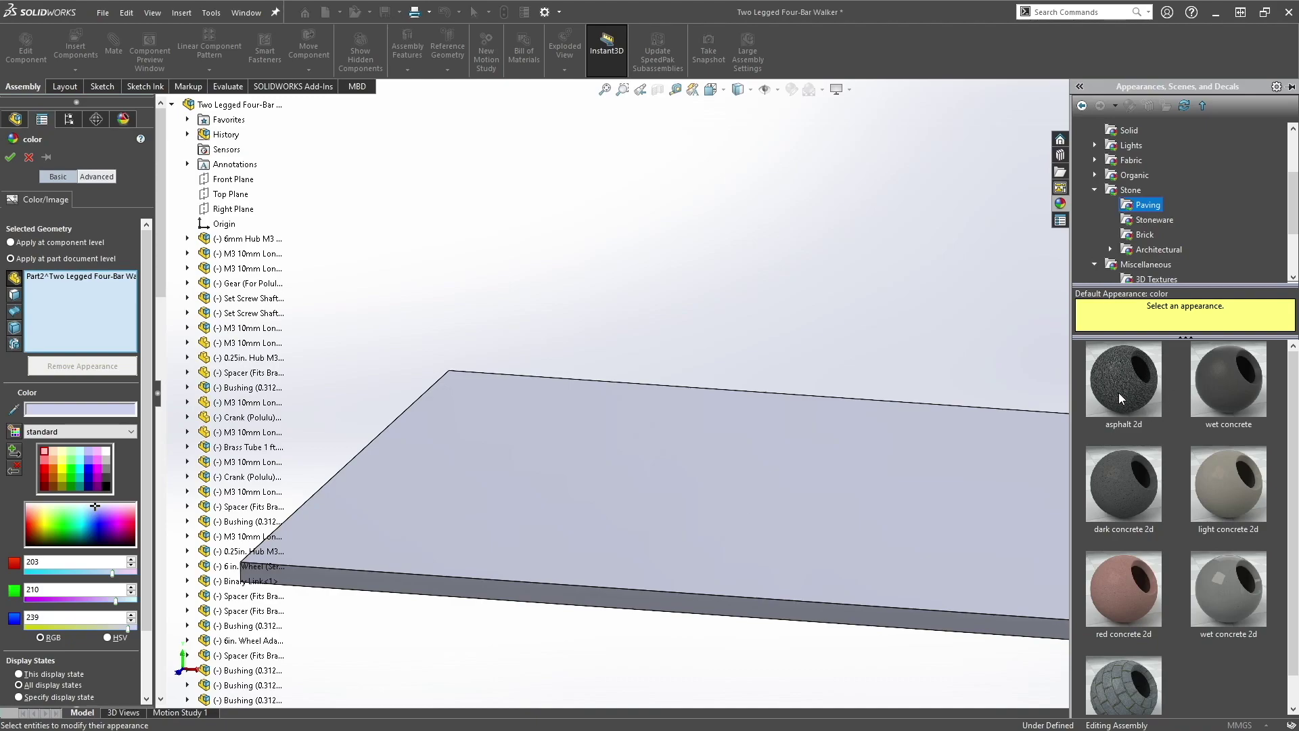
pyautogui.moveTo(1134, 380); pyautogui.dragTo(727, 529)
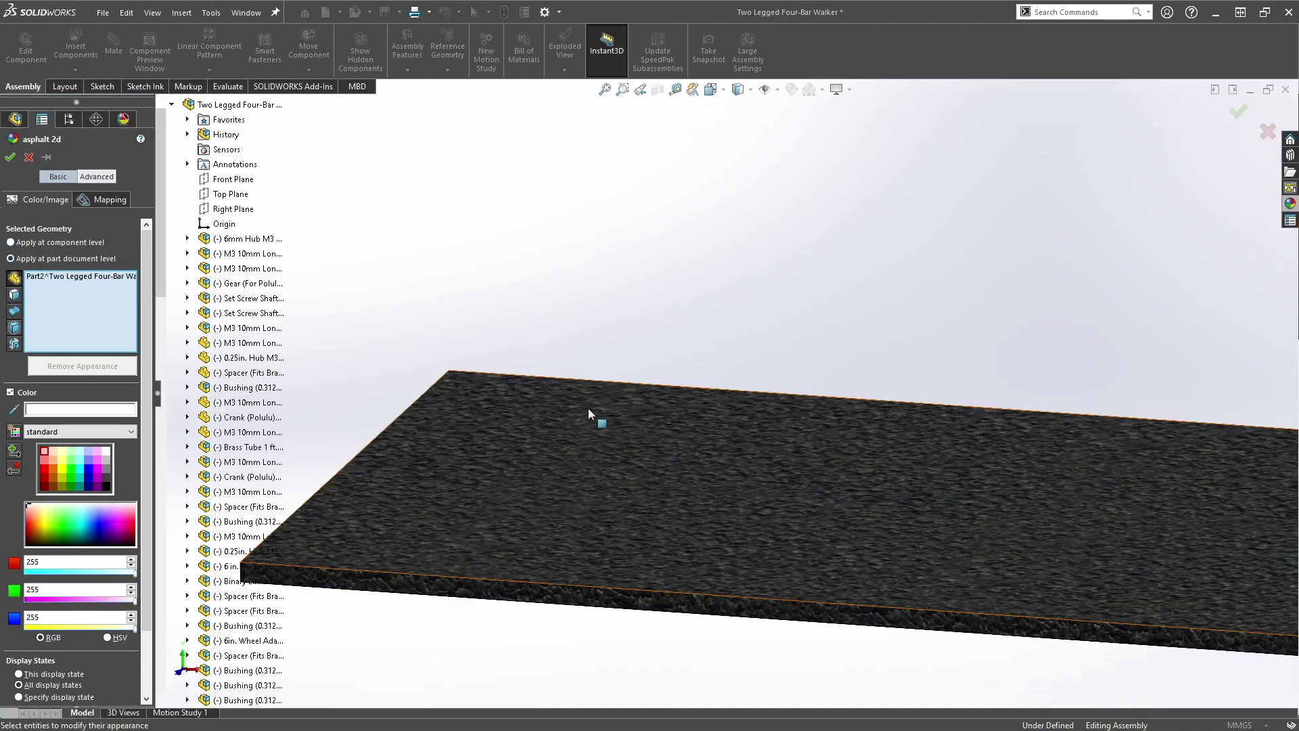
# Set the asphalt texture on the ground slab to the smallest mapping size and accept the appearance
pyautogui.scroll(3, 595, 409)
pyautogui.click(108, 200)
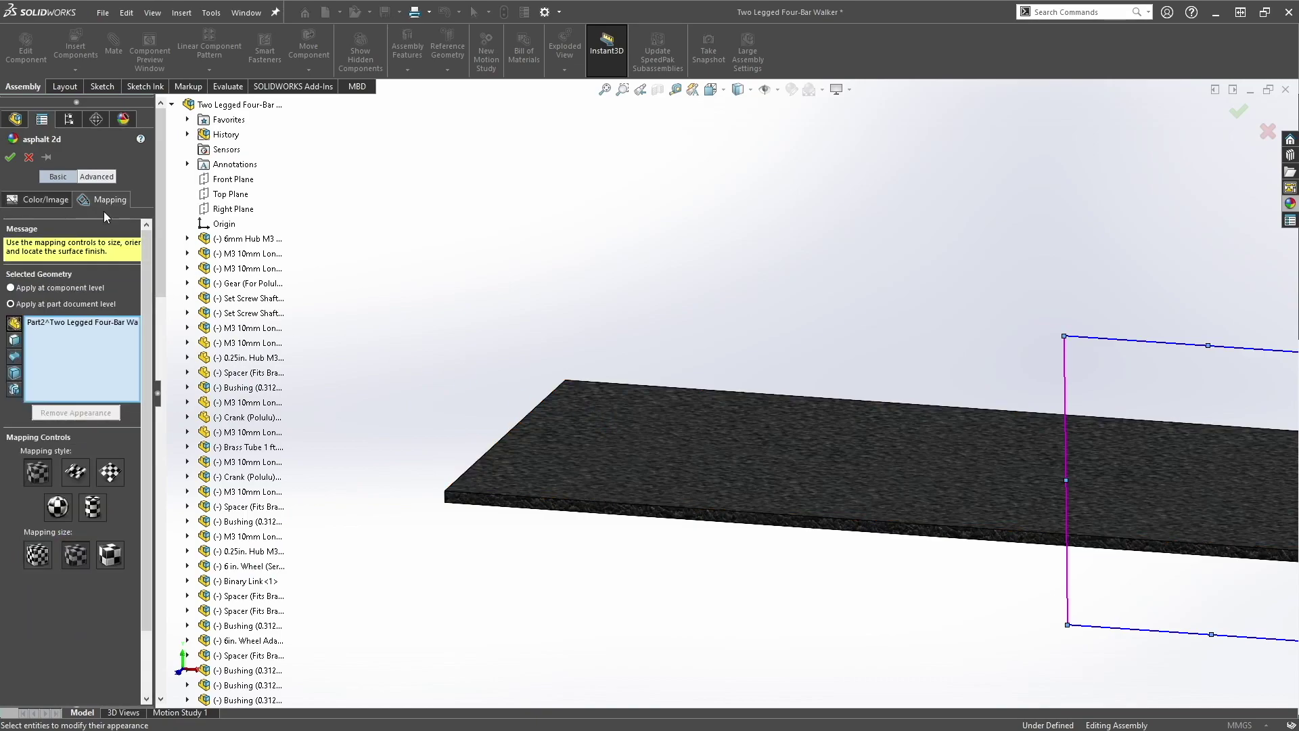
pyautogui.click(38, 558)
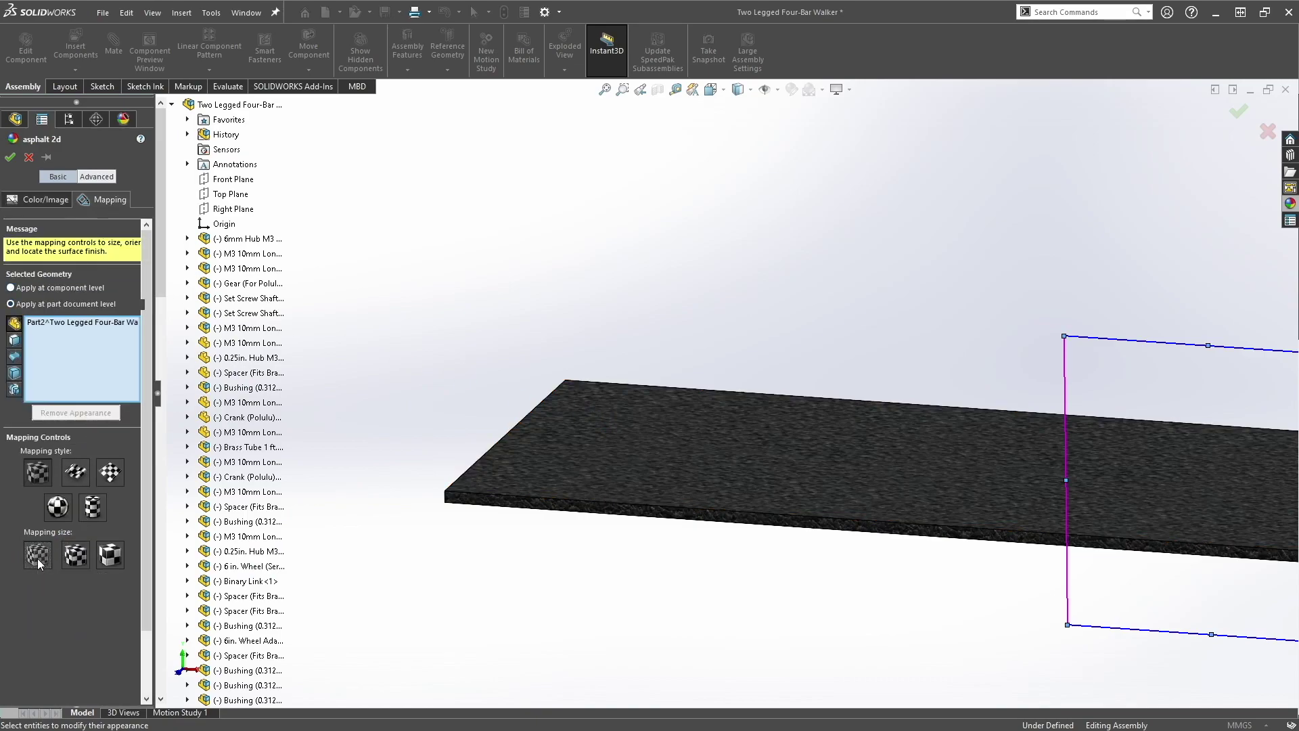
pyautogui.click(11, 157)
pyautogui.scroll(5, 879, 341)
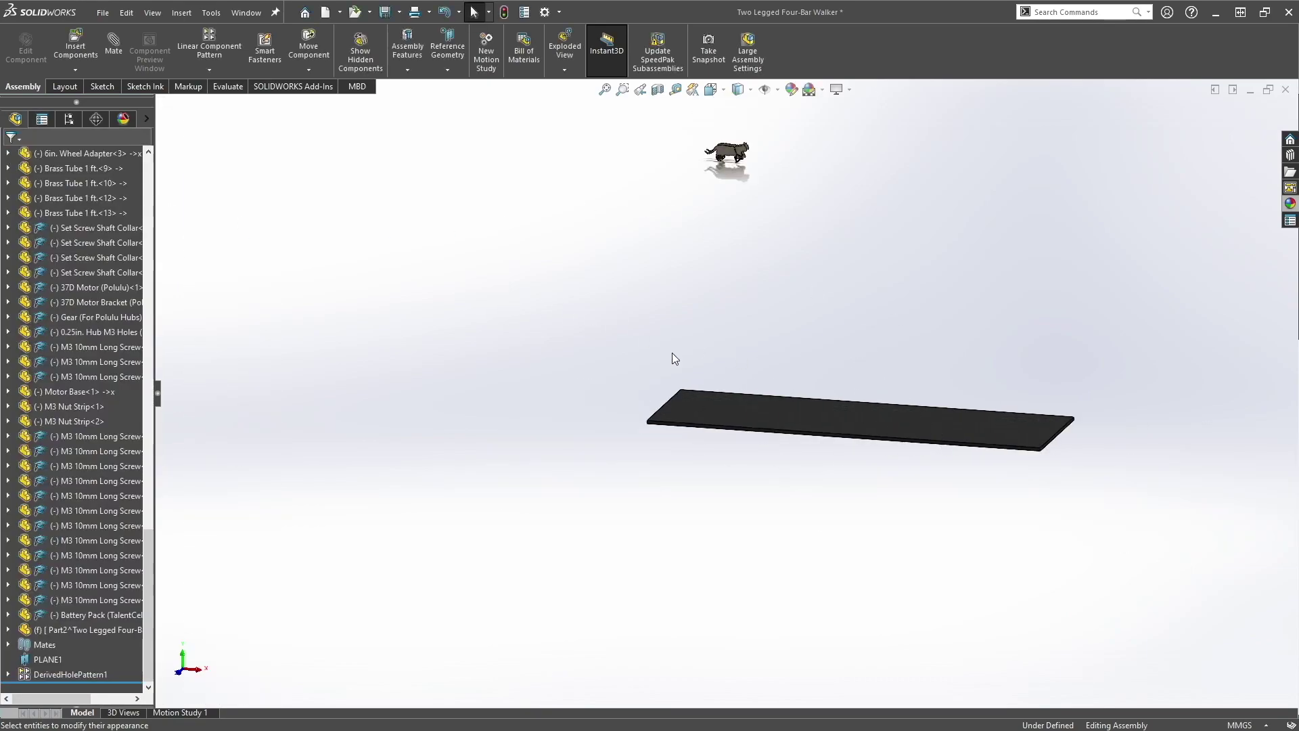
# In the Front view, move the walker down to just above the rear end of the ground slab
pyautogui.click(762, 418)
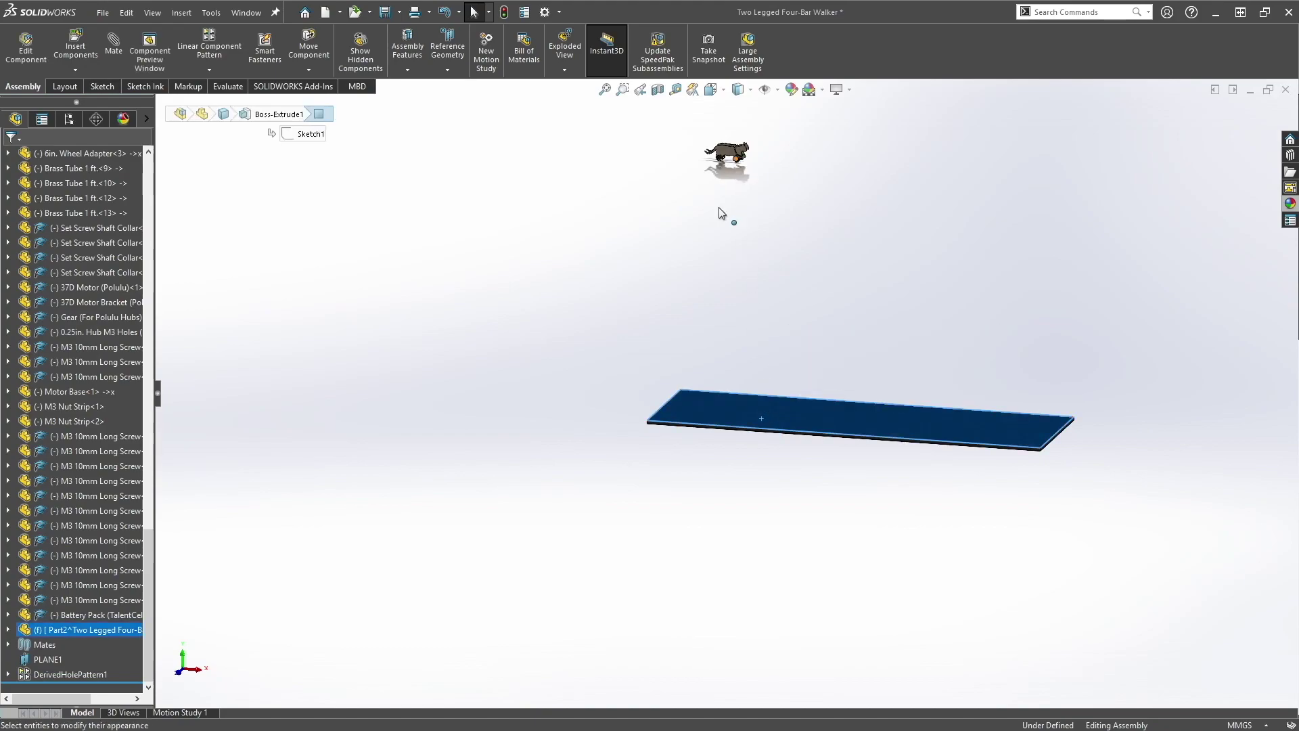
pyautogui.click(406, 483)
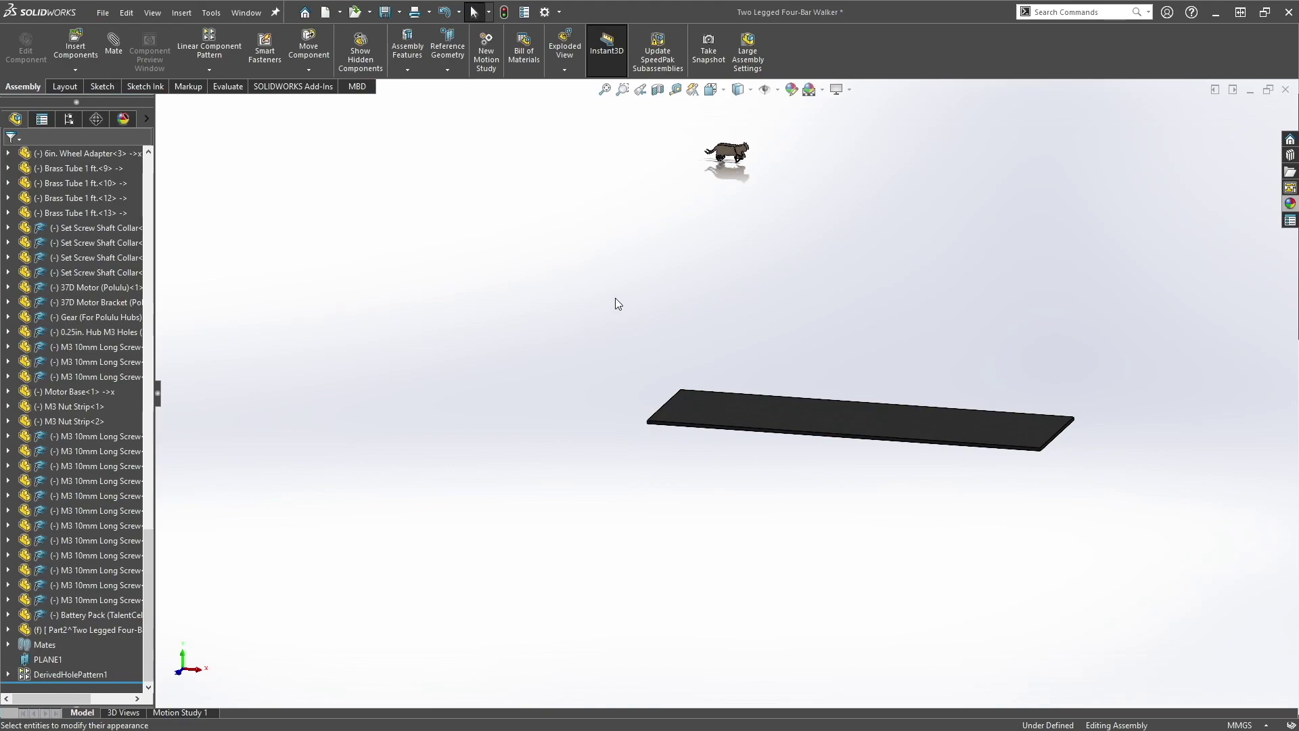
pyautogui.hotkey('ctrl', '1')
pyautogui.click(503, 171)
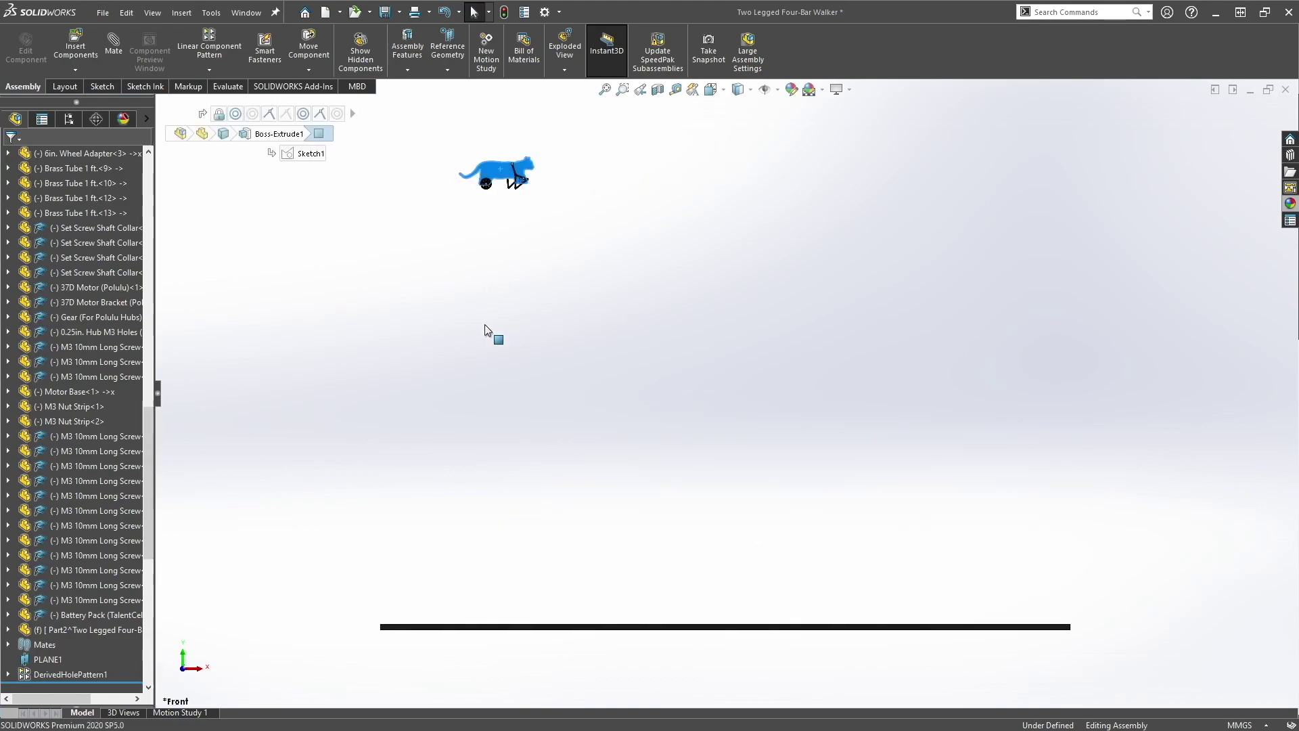
pyautogui.moveTo(463, 604); pyautogui.dragTo(458, 689)
pyautogui.scroll(8, 466, 615)
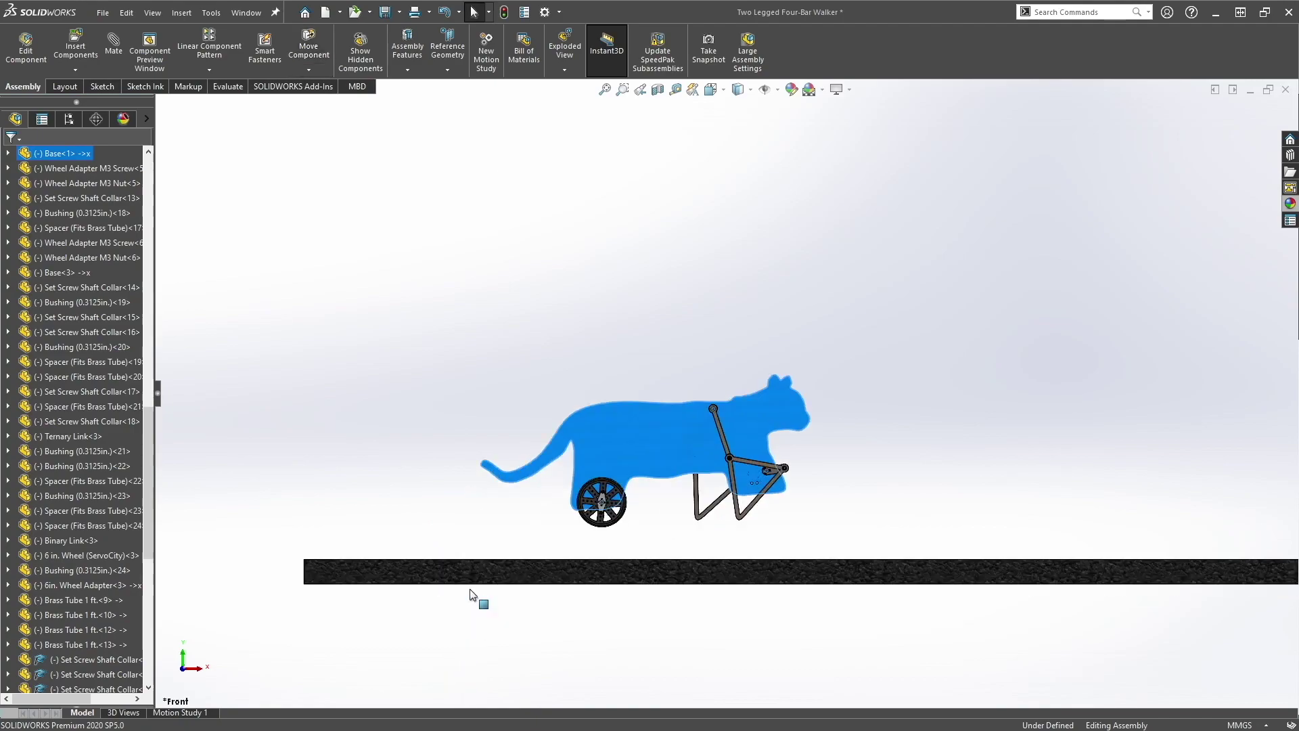
pyautogui.moveTo(582, 445); pyautogui.dragTo(486, 475)
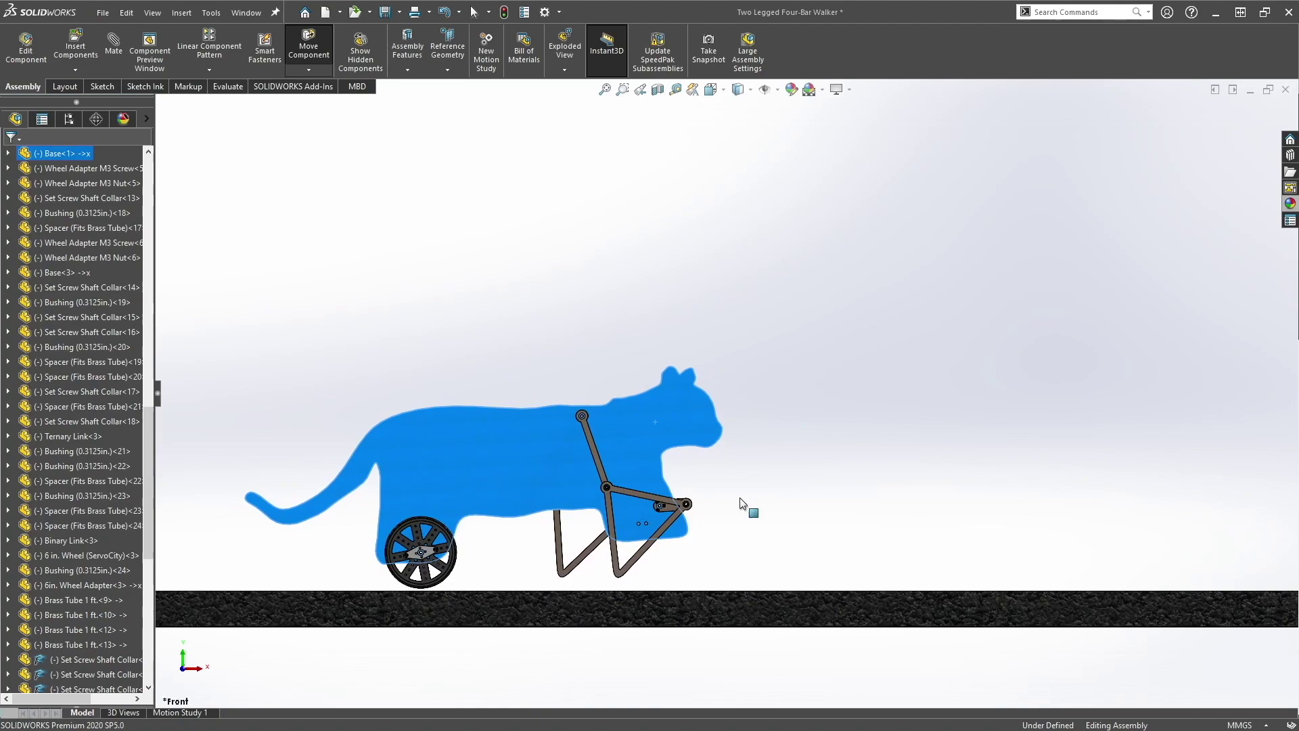
# Fine-tune the walker's position so its rear wheels and leg tips sit just above the slab's upper surface
pyautogui.click(804, 500)
pyautogui.scroll(4, 588, 504)
pyautogui.scroll(-4, 565, 519)
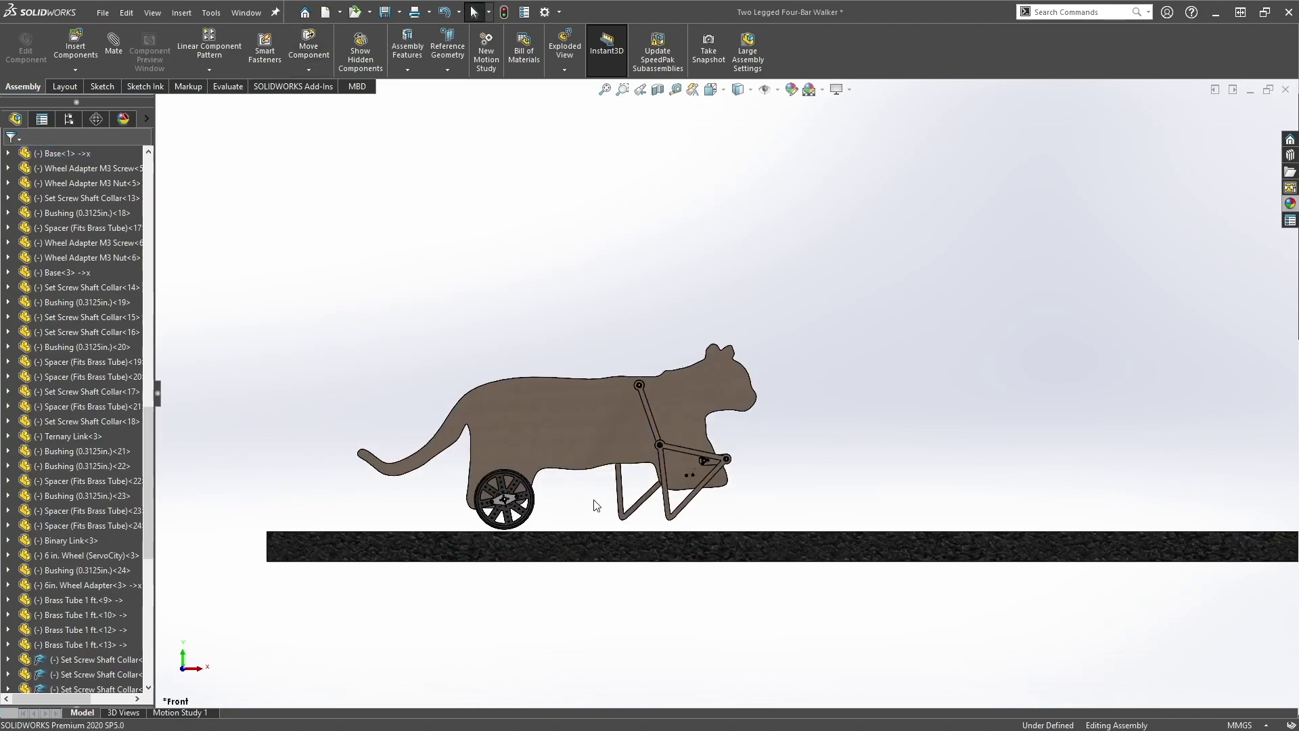
pyautogui.click(661, 422)
pyautogui.moveTo(663, 429); pyautogui.dragTo(675, 468)
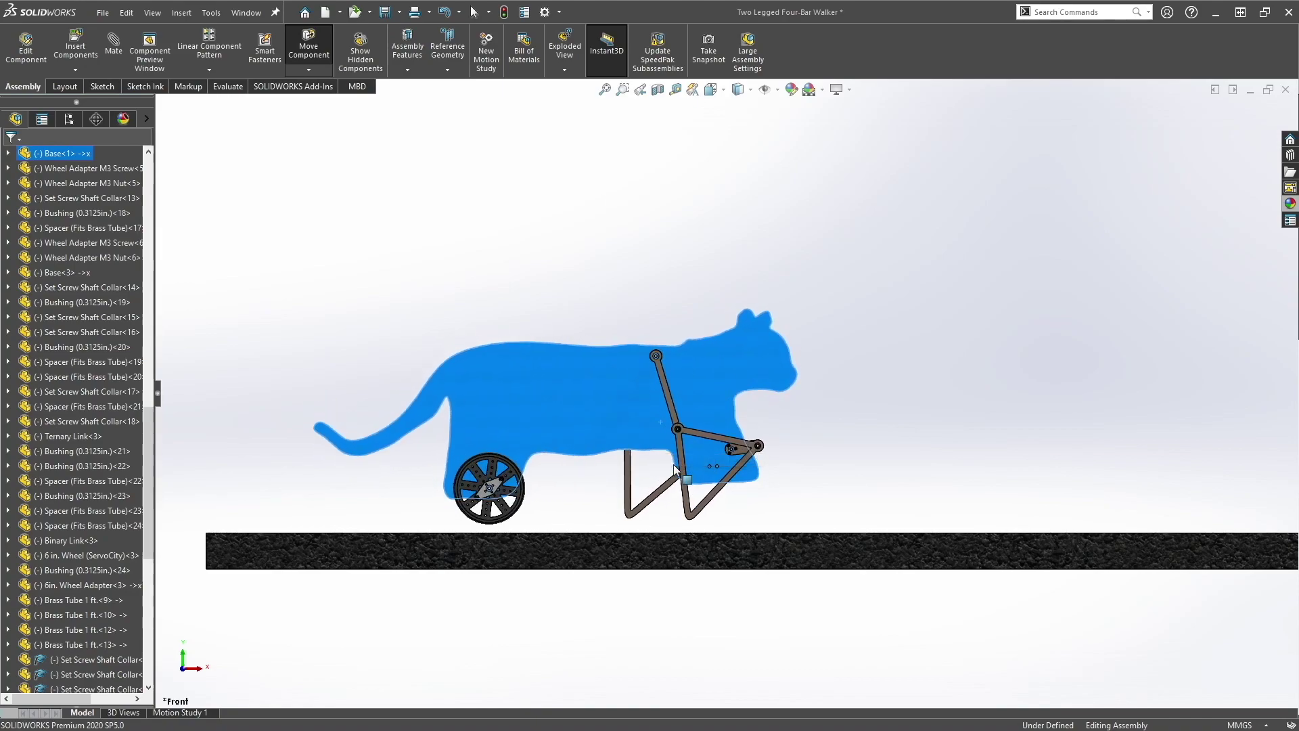
pyautogui.click(583, 287)
pyautogui.moveTo(609, 423)
pyautogui.mouseDown()
pyautogui.moveTo(600, 434)
pyautogui.moveTo(634, 424)
pyautogui.mouseUp()
pyautogui.click(681, 251)
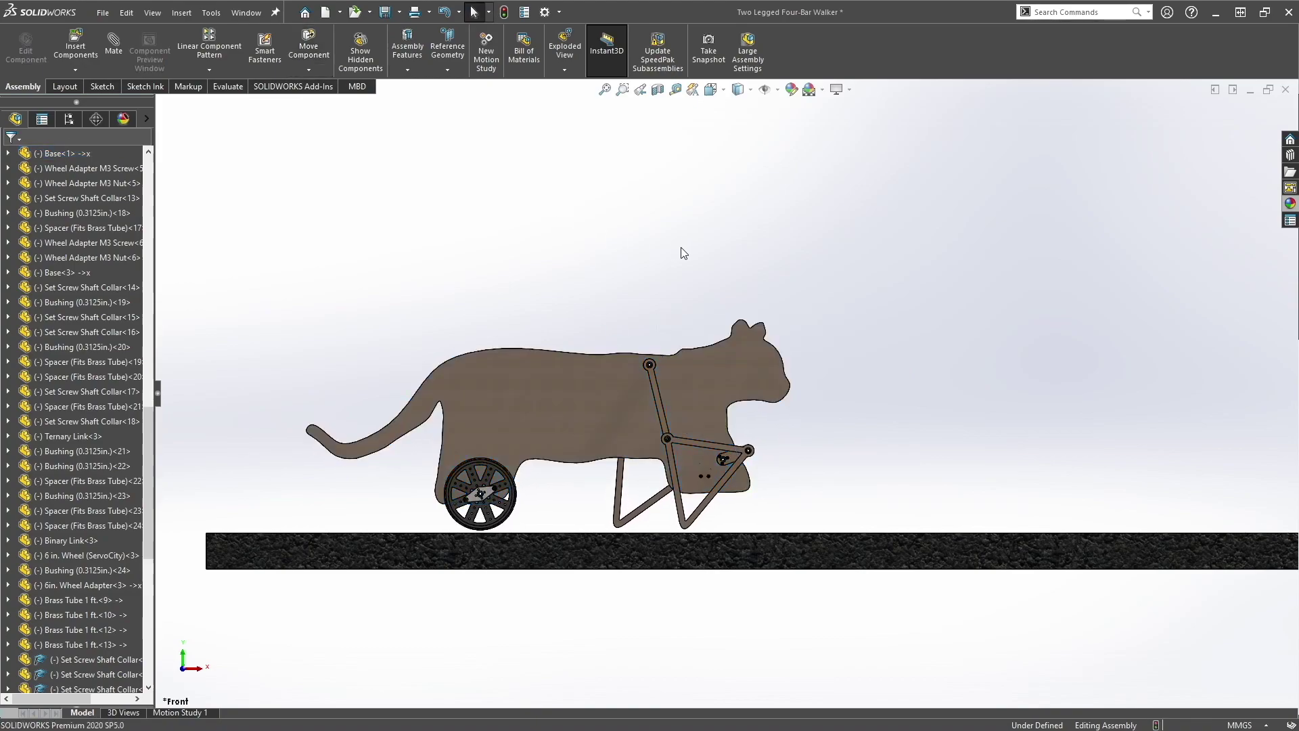
pyautogui.moveTo(787, 367); pyautogui.dragTo(757, 491, button='middle')
pyautogui.scroll(3, 776, 534)
pyautogui.hotkey('ctrl', '1')
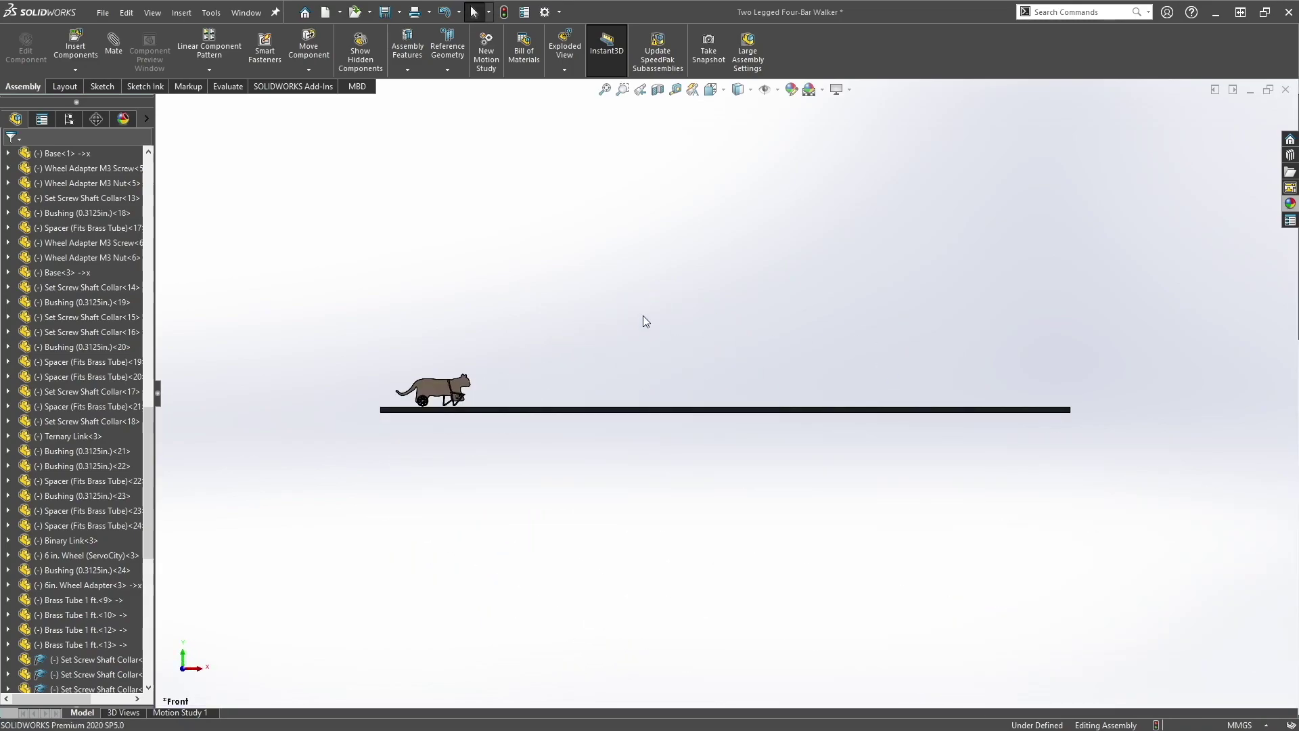
# Fix the near cat-shaped side plate, Base<1>, in place
pyautogui.scroll(-10, 486, 396)
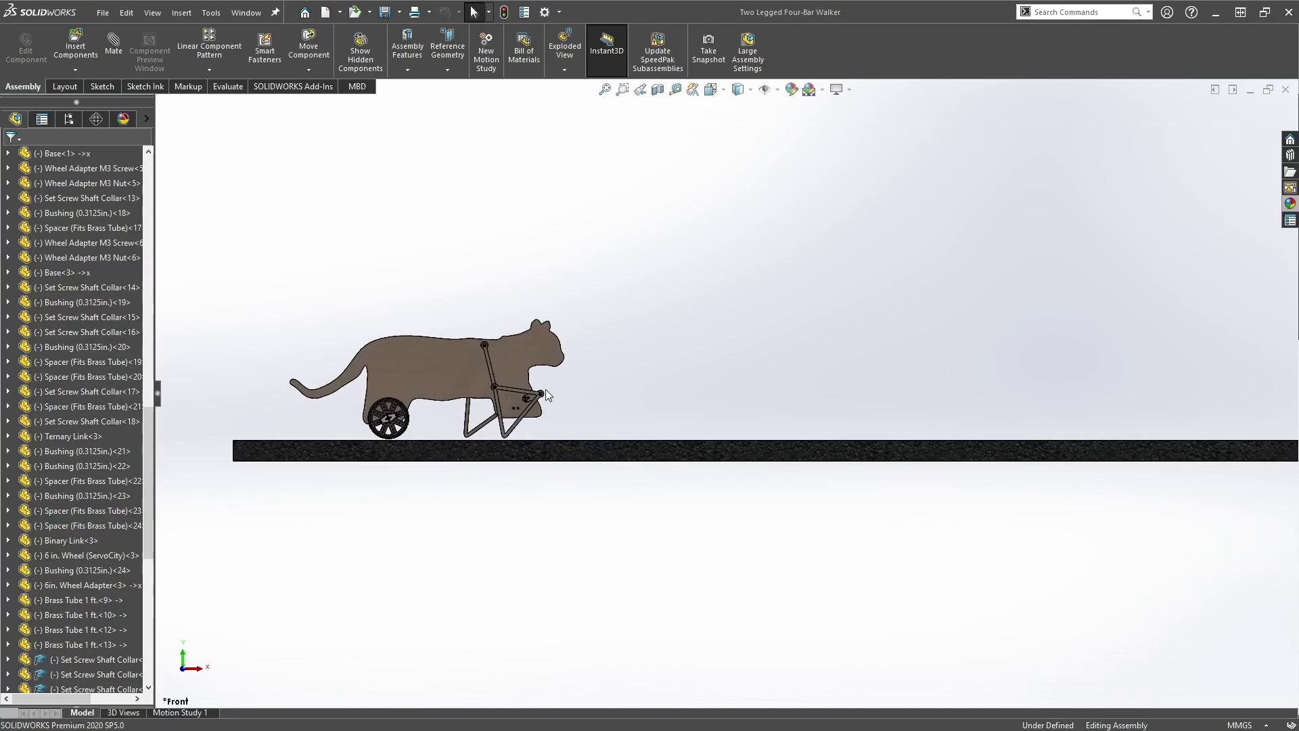
pyautogui.scroll(-4, 570, 402)
pyautogui.moveTo(606, 418); pyautogui.dragTo(533, 479, button='middle')
pyautogui.scroll(-5, 635, 378)
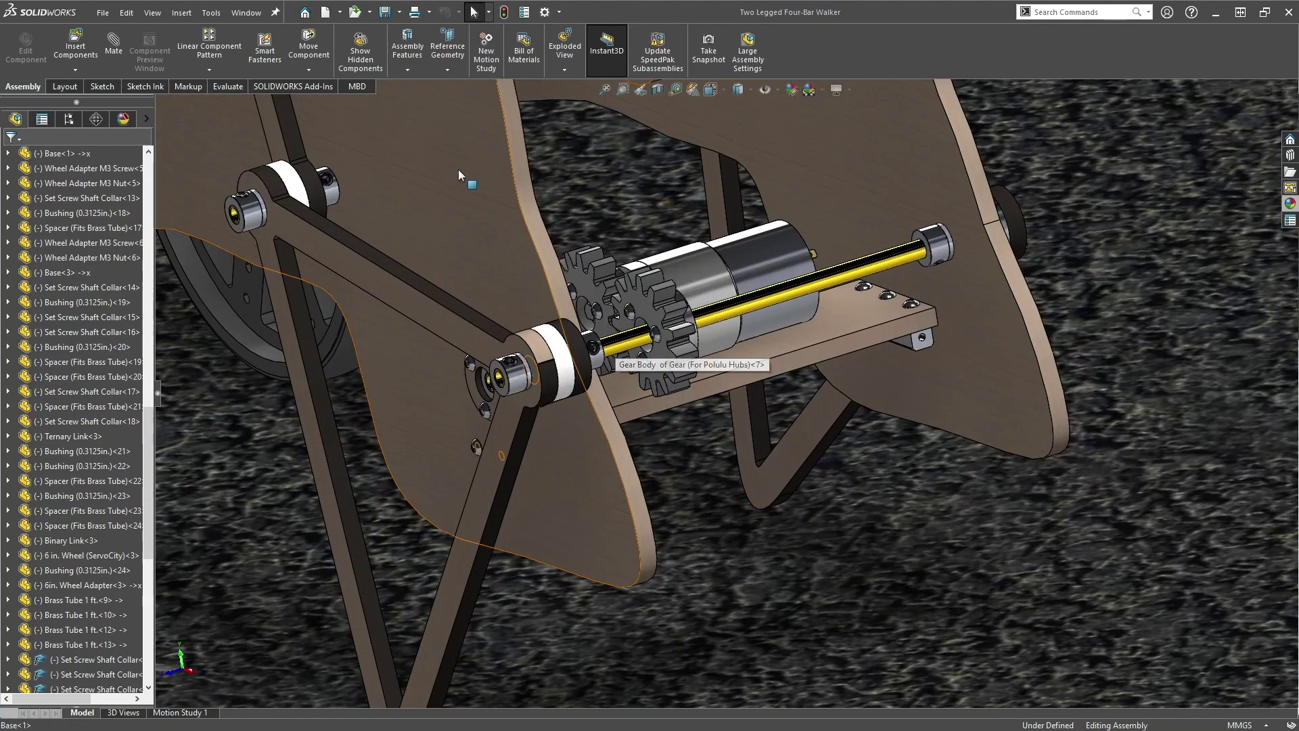
pyautogui.rightClick(457, 170)
pyautogui.click(488, 347)
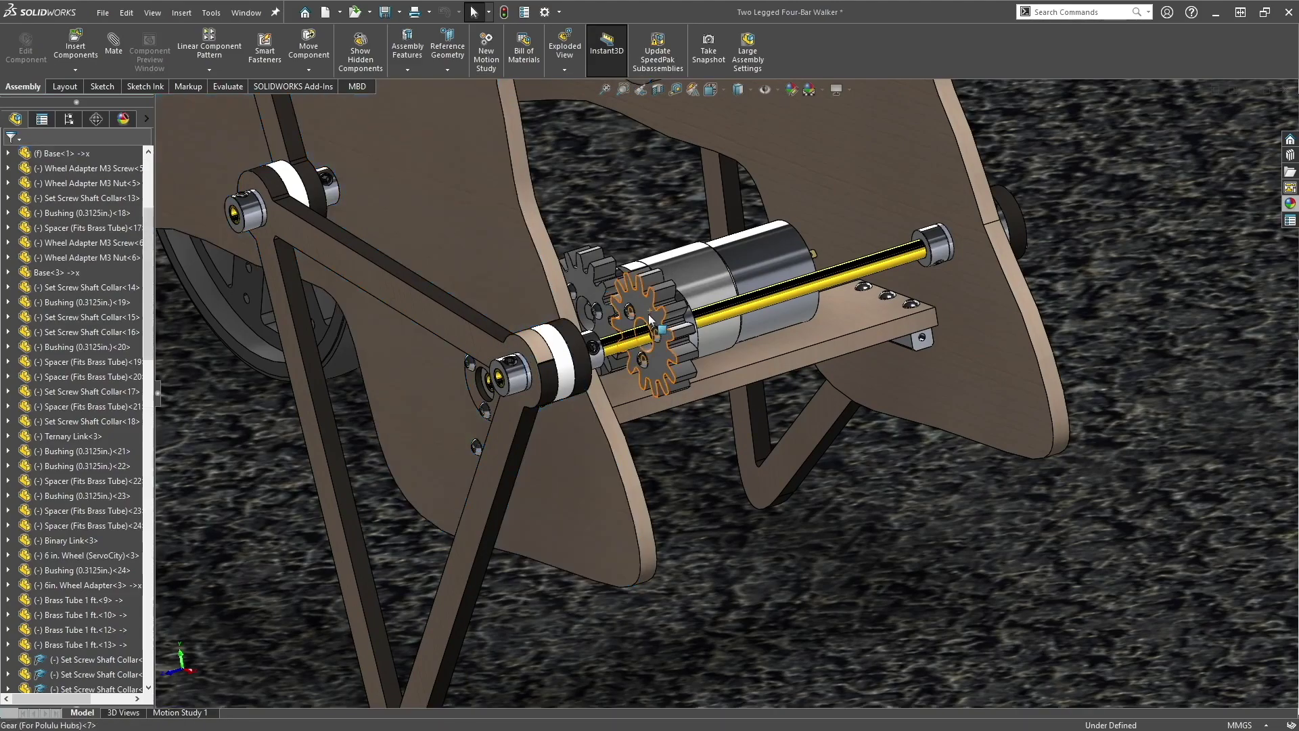
# Turn the brass crank shaft and its drive gear to move the front leg linkage
pyautogui.moveTo(643, 305); pyautogui.dragTo(651, 314)
pyautogui.moveTo(593, 284); pyautogui.dragTo(607, 345)
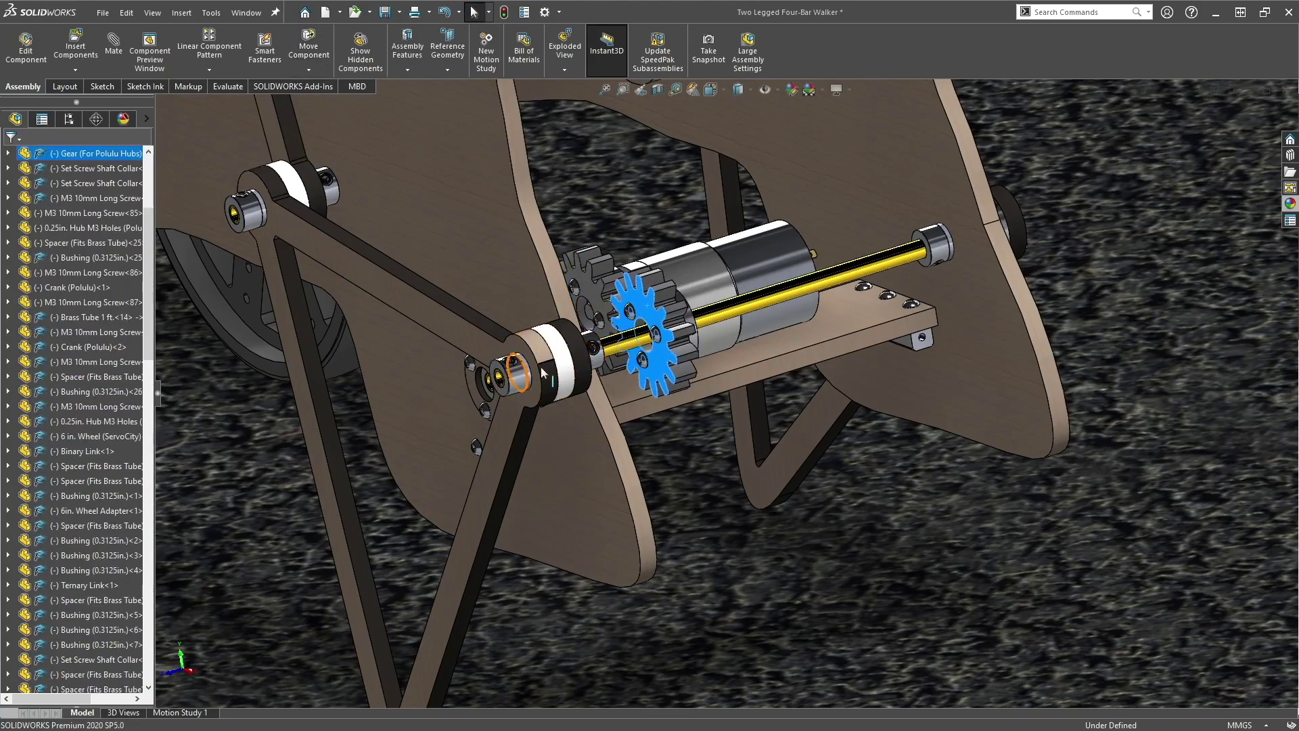
pyautogui.click(652, 319)
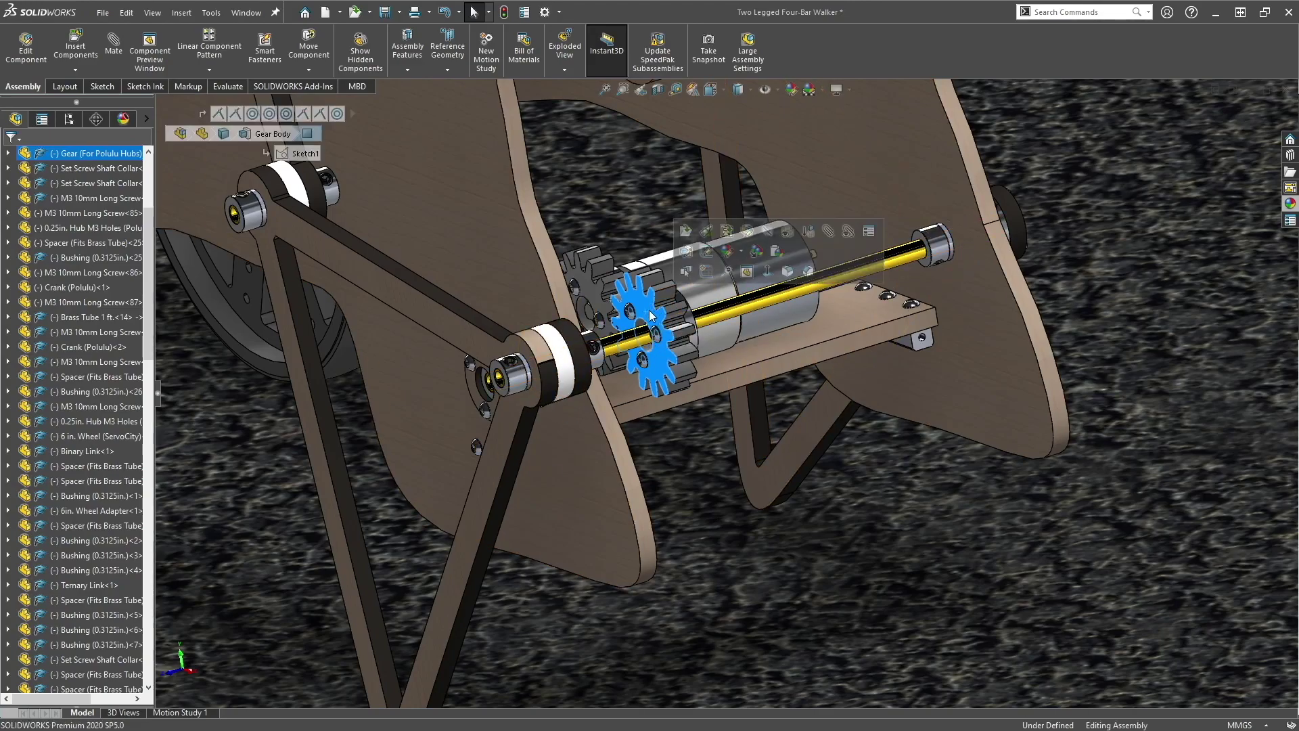
pyautogui.click(624, 346)
pyautogui.moveTo(629, 343); pyautogui.dragTo(624, 380, button='middle')
pyautogui.click(540, 423)
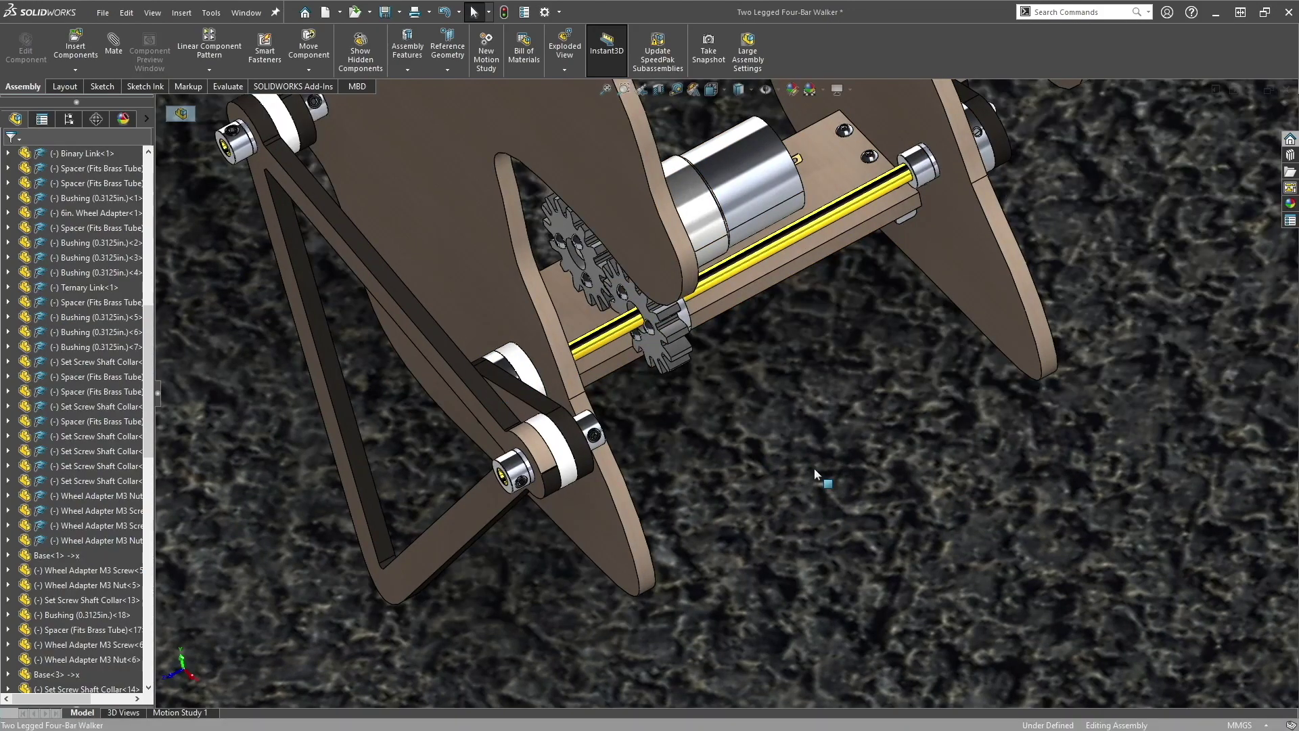
pyautogui.scroll(8, 691, 329)
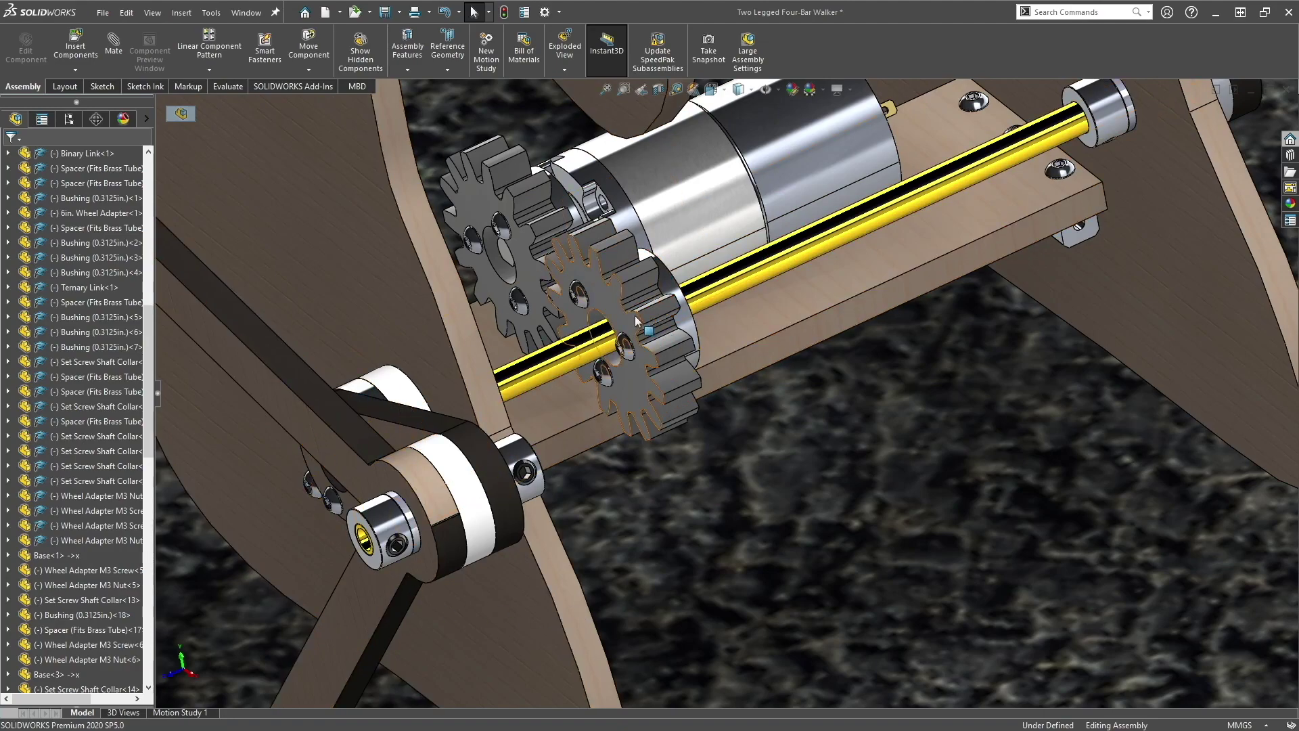
pyautogui.rightClick(75, 376)
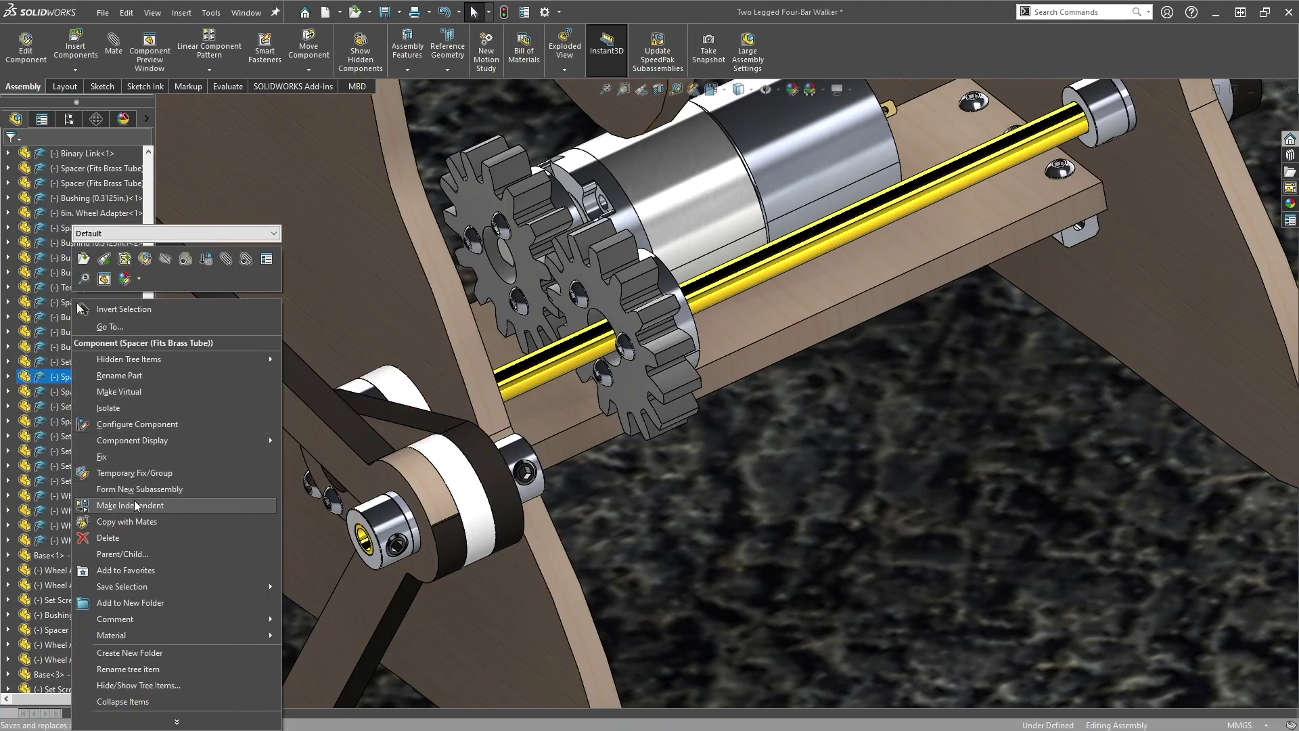
pyautogui.click(49, 410)
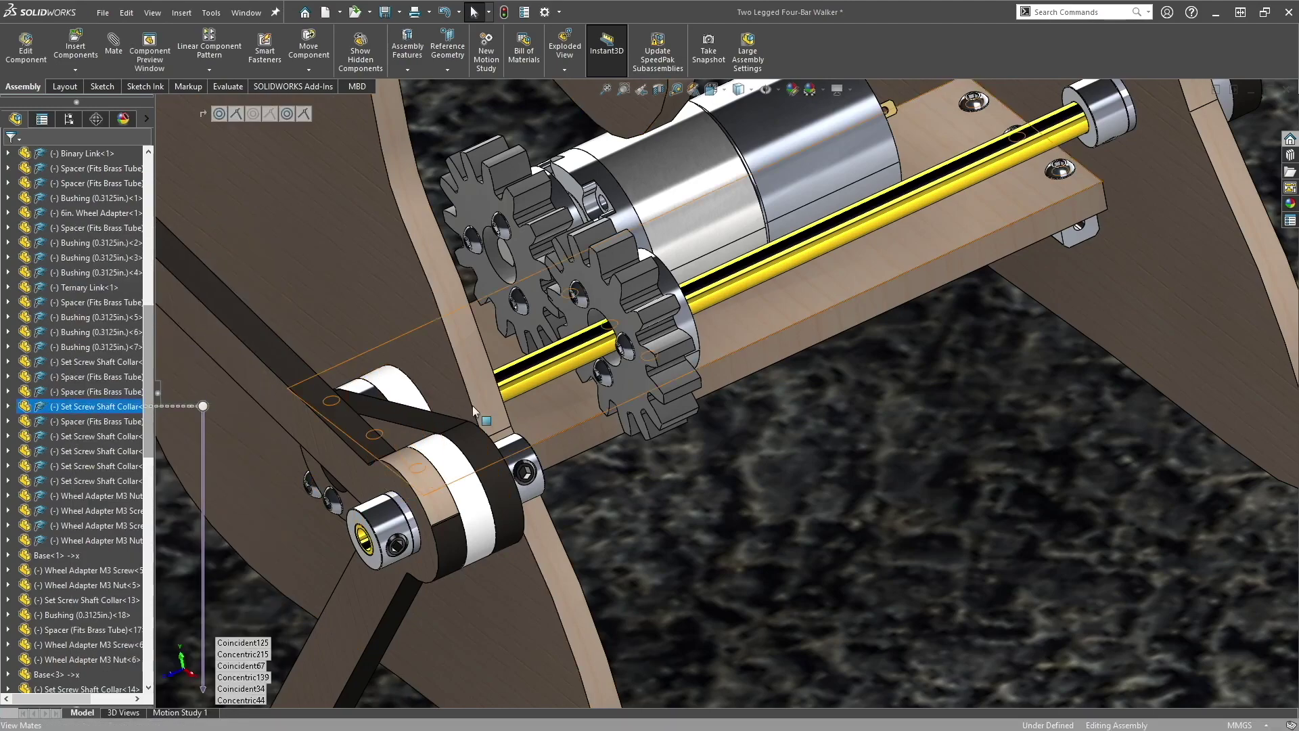
pyautogui.click(469, 365)
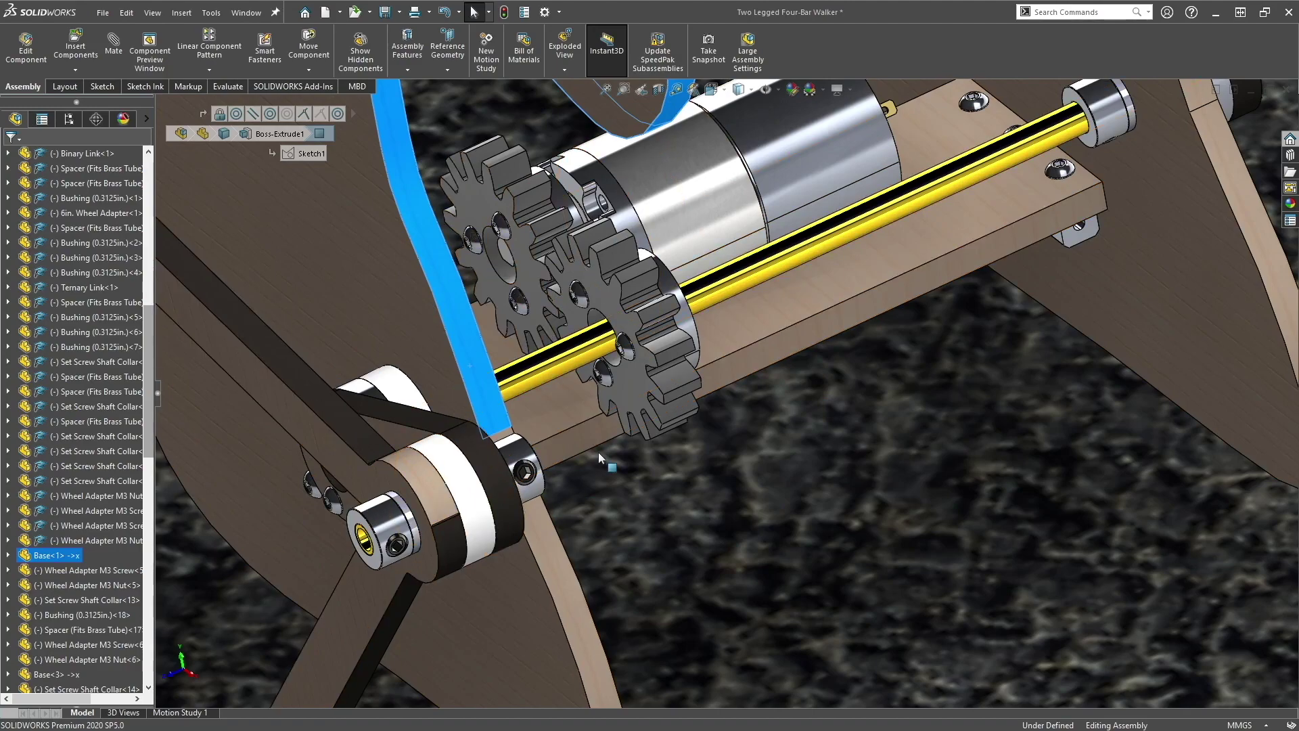
pyautogui.click(91, 465)
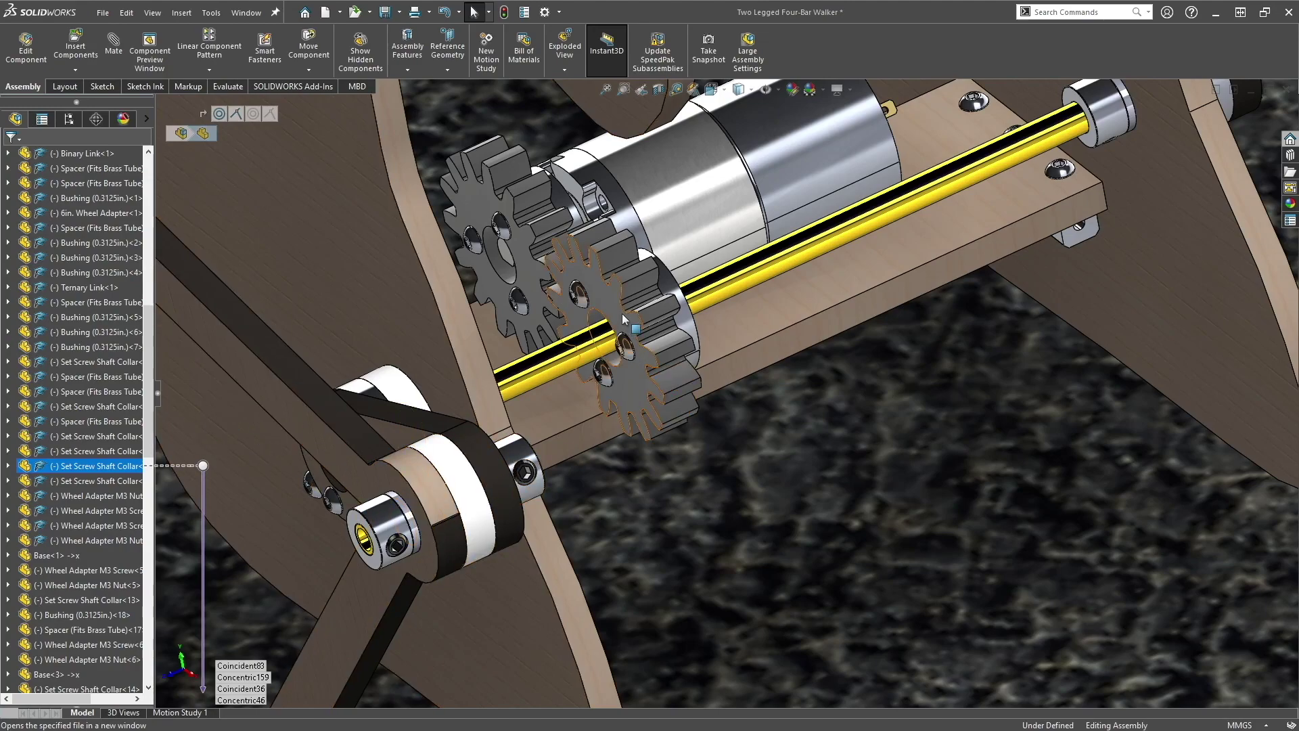
# Hide the driven gear on the brass crank shaft and two of its M3 mounting screws
pyautogui.scroll(-4, 622, 314)
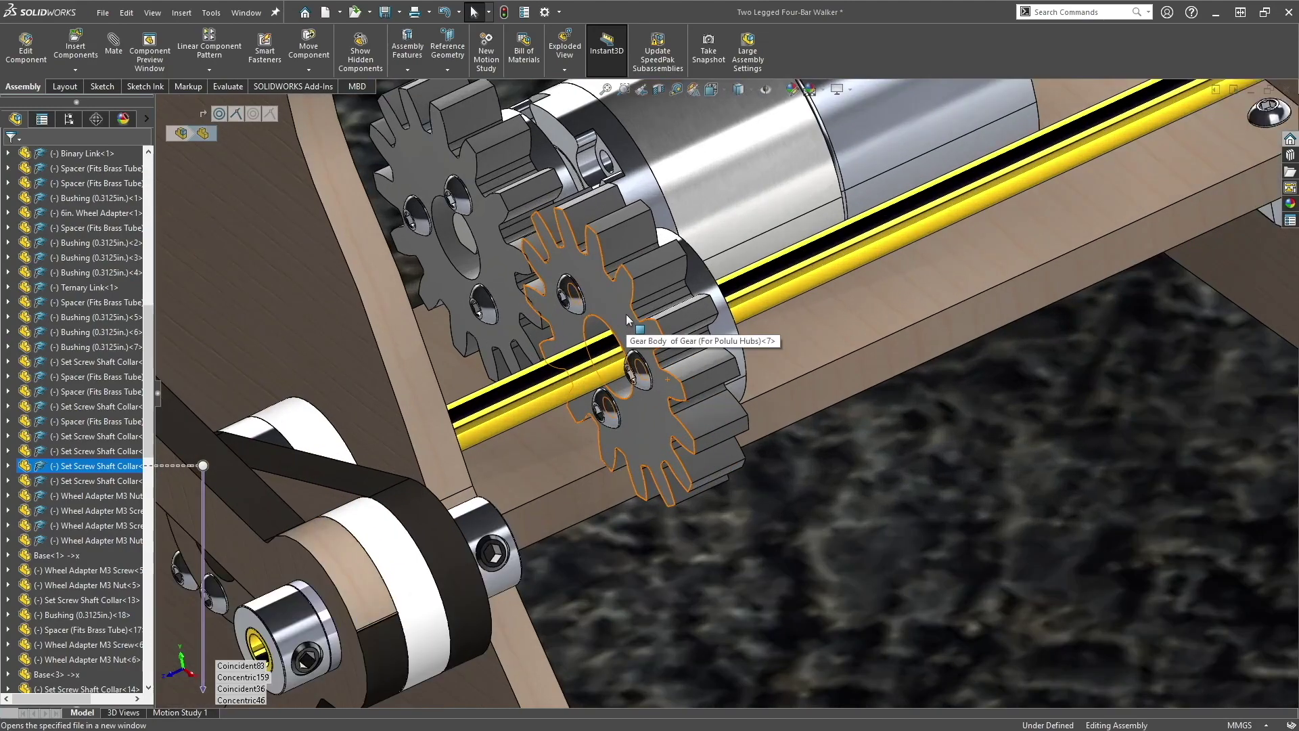
pyautogui.click(627, 314)
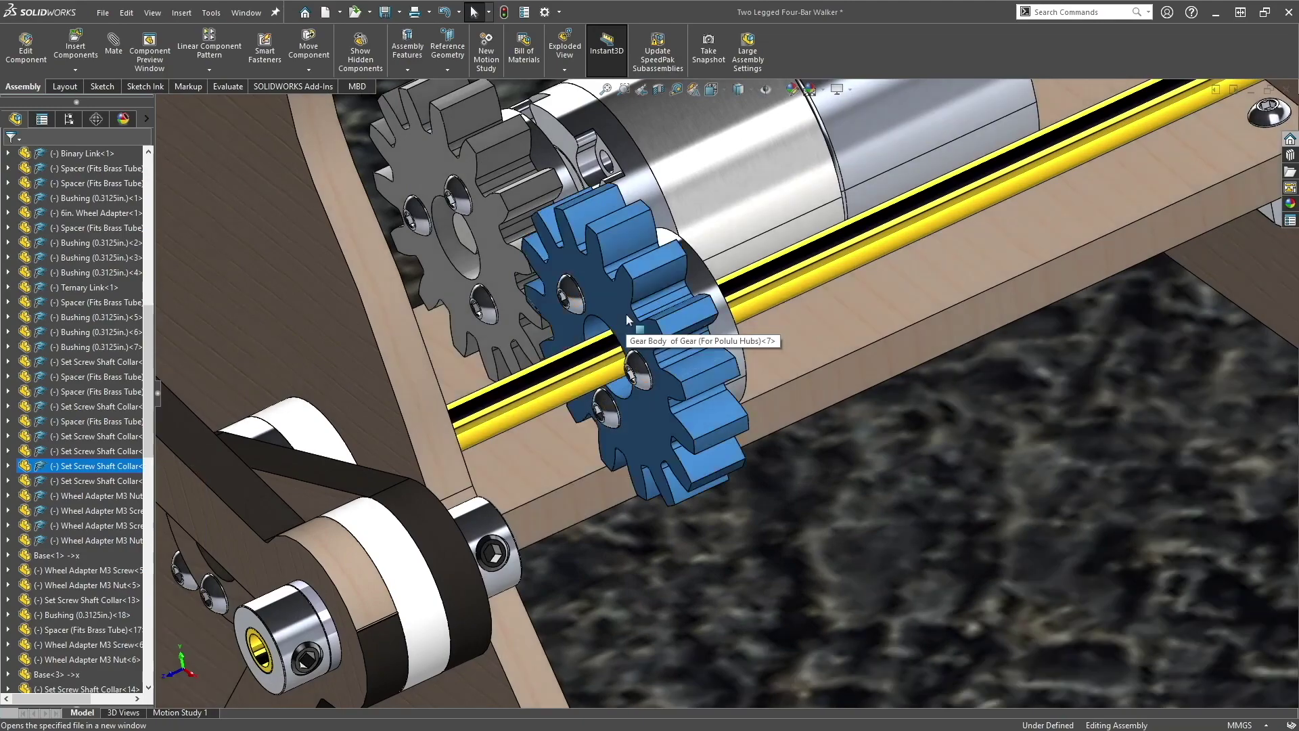
pyautogui.press('Tab')
pyautogui.click(599, 282)
pyautogui.press('Tab')
pyautogui.press('Tab')
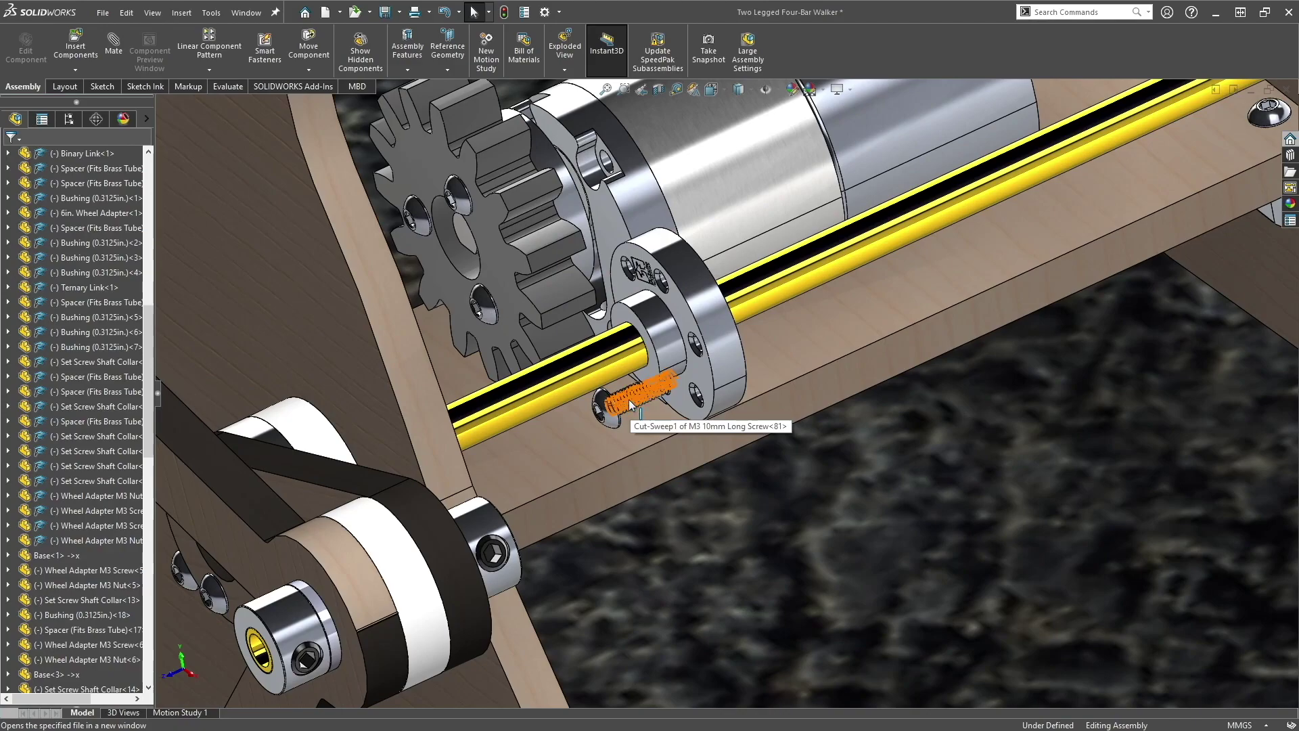
# Hide the remaining gear screw, the gear's hub and the brass tube crank shaft
pyautogui.press('Tab')
pyautogui.click(721, 347)
pyautogui.press('Tab')
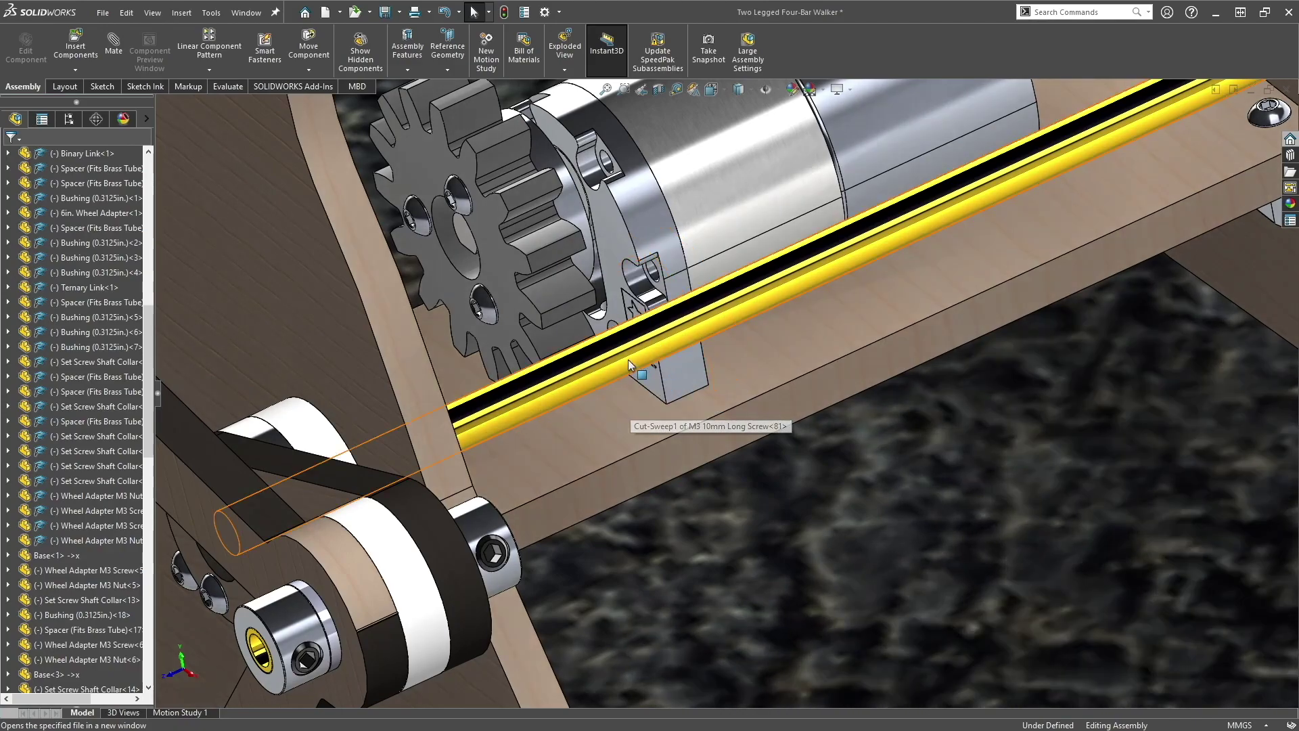
pyautogui.press('Tab')
# Hide the near-side crank, its hub and the set screw collar on the crank shaft axis
pyautogui.moveTo(428, 510); pyautogui.dragTo(420, 542, button='middle')
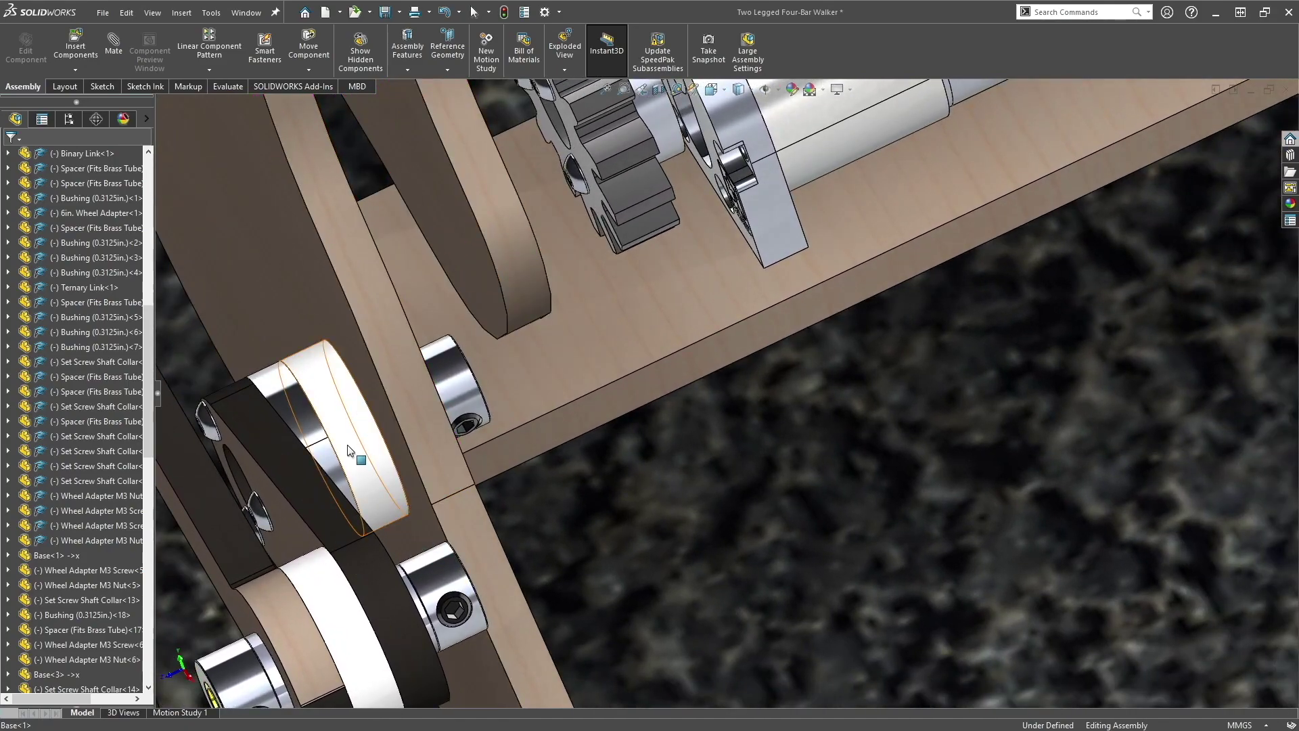
pyautogui.press('Tab')
# Hide the leftover M3 screws of the near-side crank beside the open shaft hole
pyautogui.press('Tab')
pyautogui.press('Tab')
pyautogui.press('Tab')
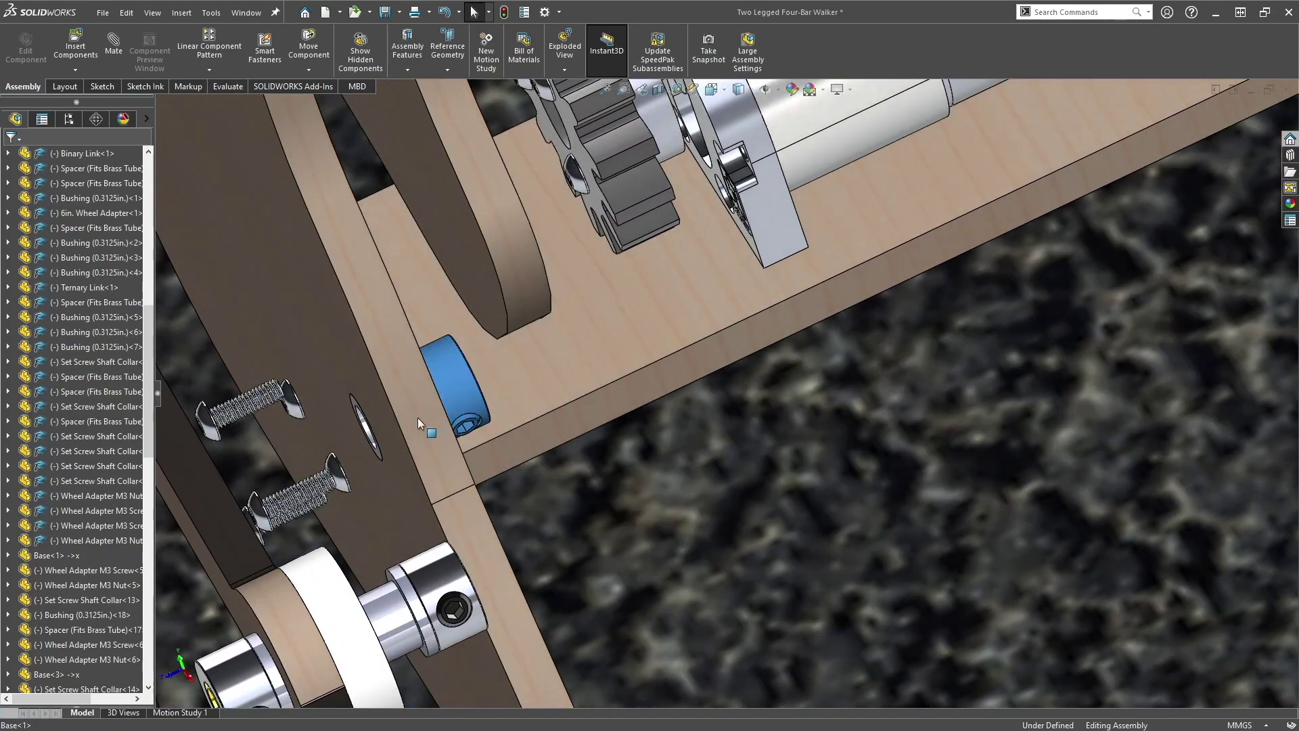
pyautogui.moveTo(417, 416); pyautogui.dragTo(345, 490, button='middle')
pyautogui.press('Tab')
pyautogui.scroll(-5, 295, 492)
pyautogui.moveTo(595, 447); pyautogui.dragTo(778, 372, button='middle')
pyautogui.press('Tab')
pyautogui.press('Tab')
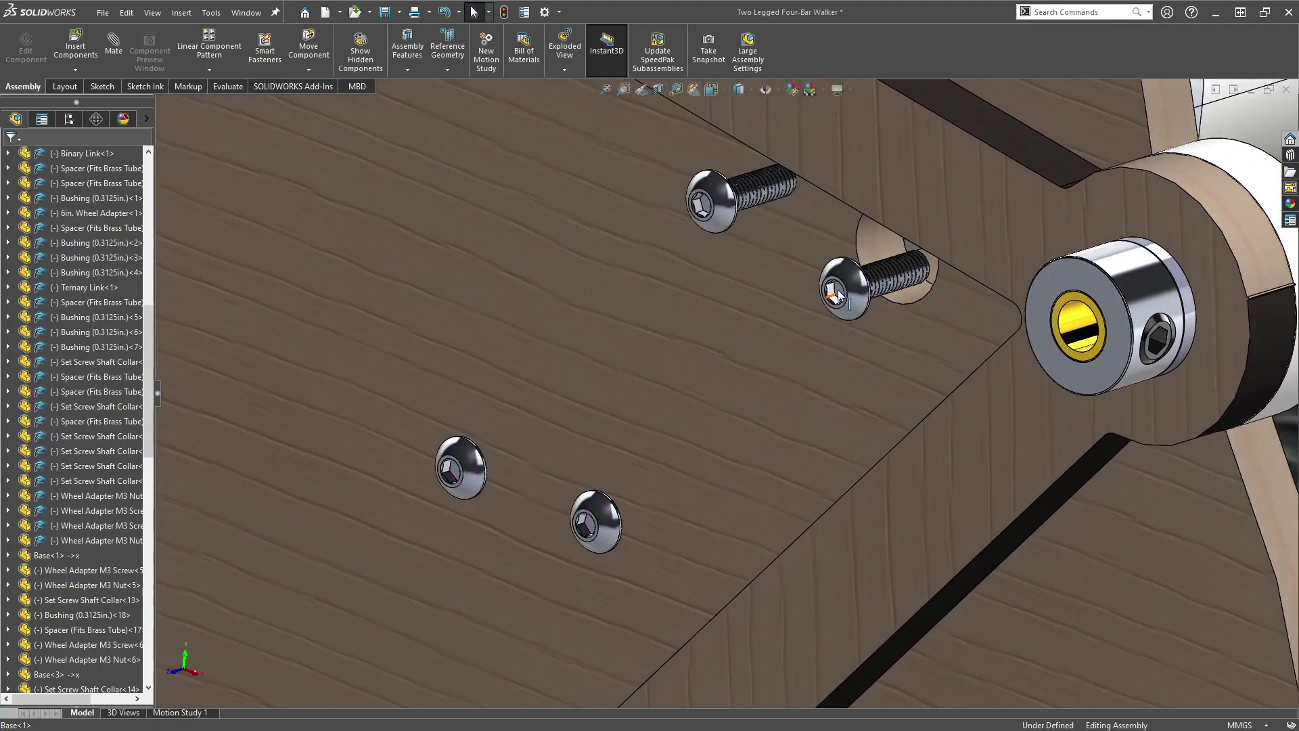
pyautogui.press('Tab')
# Hide the far-side crank, its hub and its M3 mounting screws around the open shaft hole
pyautogui.scroll(4, 967, 305)
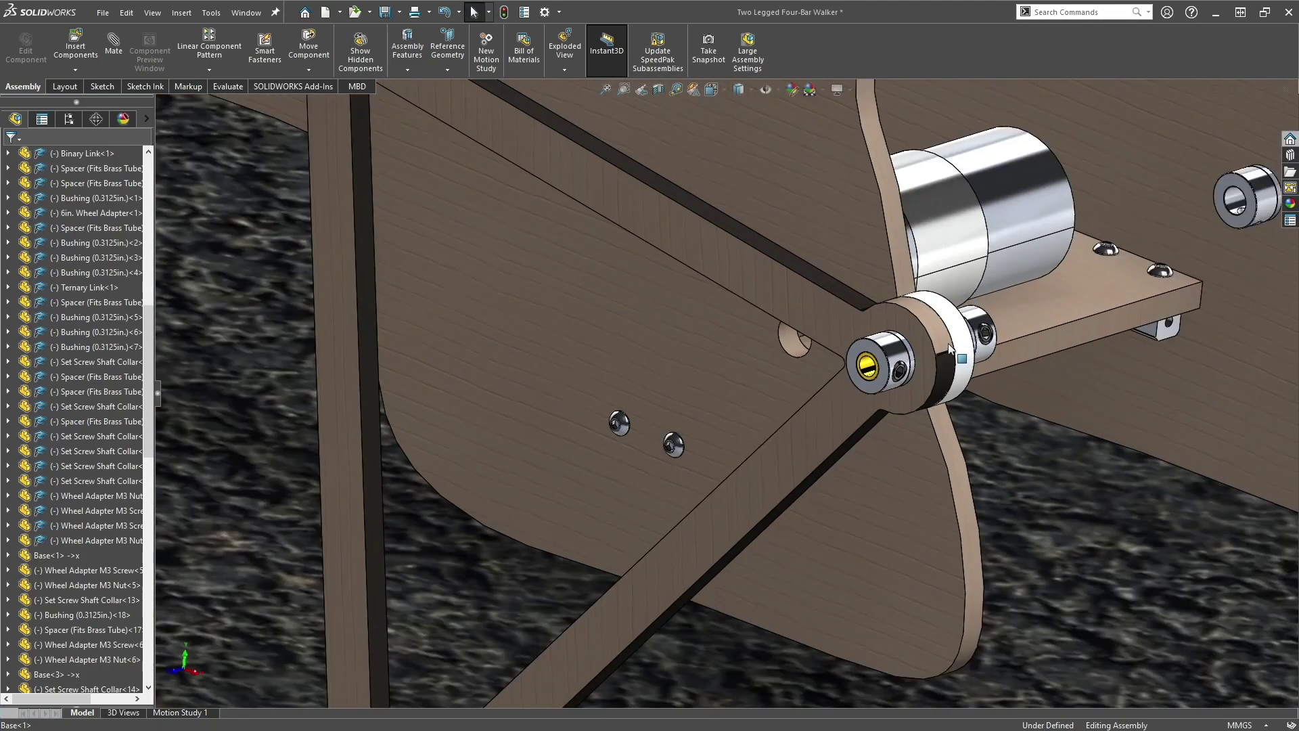
pyautogui.middleClick(997, 319)
pyautogui.moveTo(997, 320); pyautogui.dragTo(794, 408, button='middle')
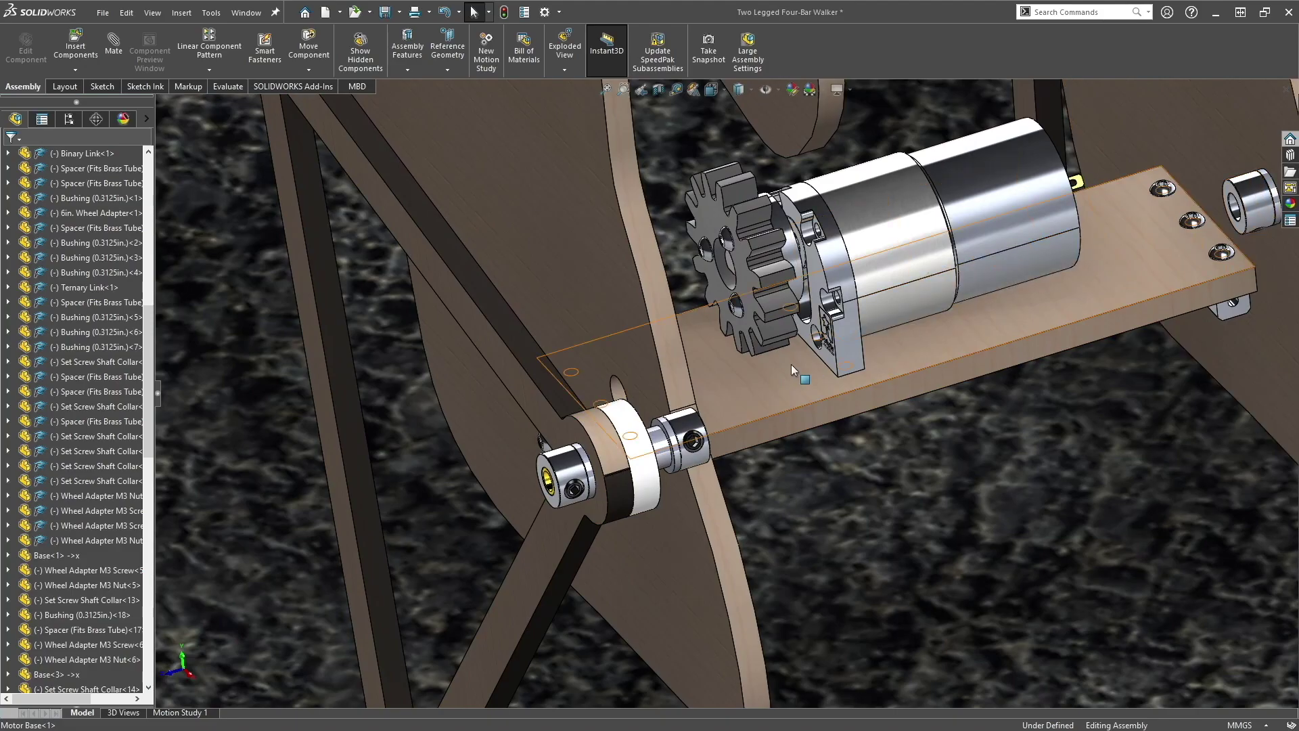
pyautogui.scroll(2, 676, 431)
pyautogui.middleClick(671, 433)
pyautogui.moveTo(671, 433); pyautogui.dragTo(602, 490, button='middle')
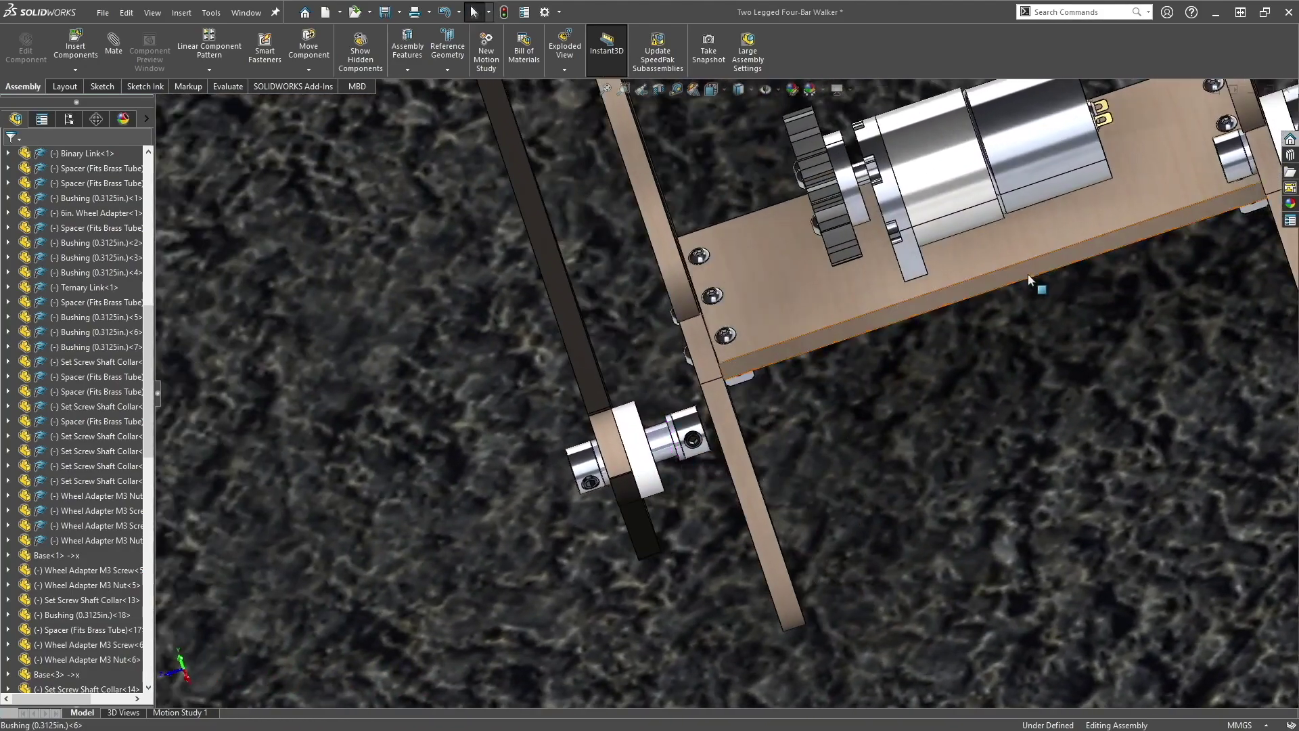
pyautogui.scroll(5, 1028, 274)
pyautogui.scroll(-6, 952, 297)
pyautogui.middleClick(845, 341)
pyautogui.moveTo(845, 341); pyautogui.dragTo(864, 336, button='middle')
pyautogui.moveTo(845, 352); pyautogui.dragTo(863, 342)
pyautogui.middleClick(981, 309)
pyautogui.moveTo(981, 309); pyautogui.dragTo(951, 338, button='middle')
pyautogui.press('Tab')
pyautogui.press('Tab')
pyautogui.press('Tab')
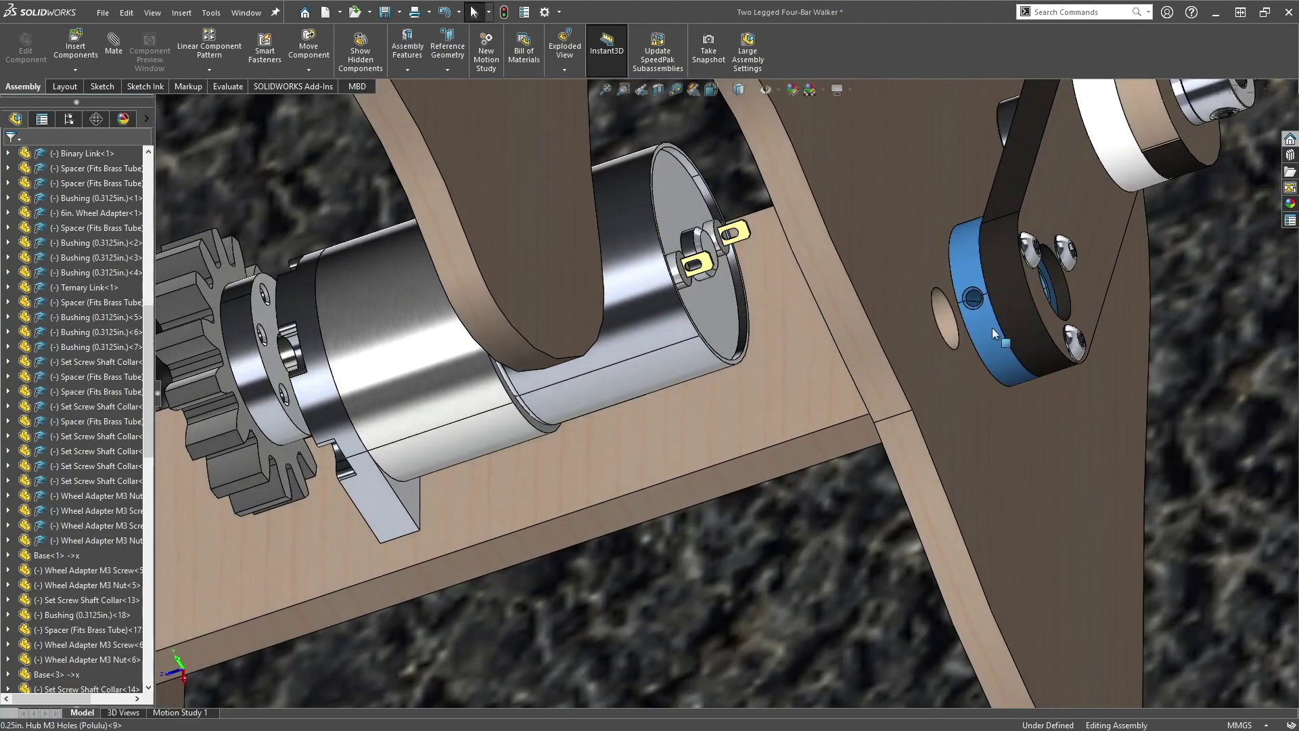
pyautogui.press('Tab')
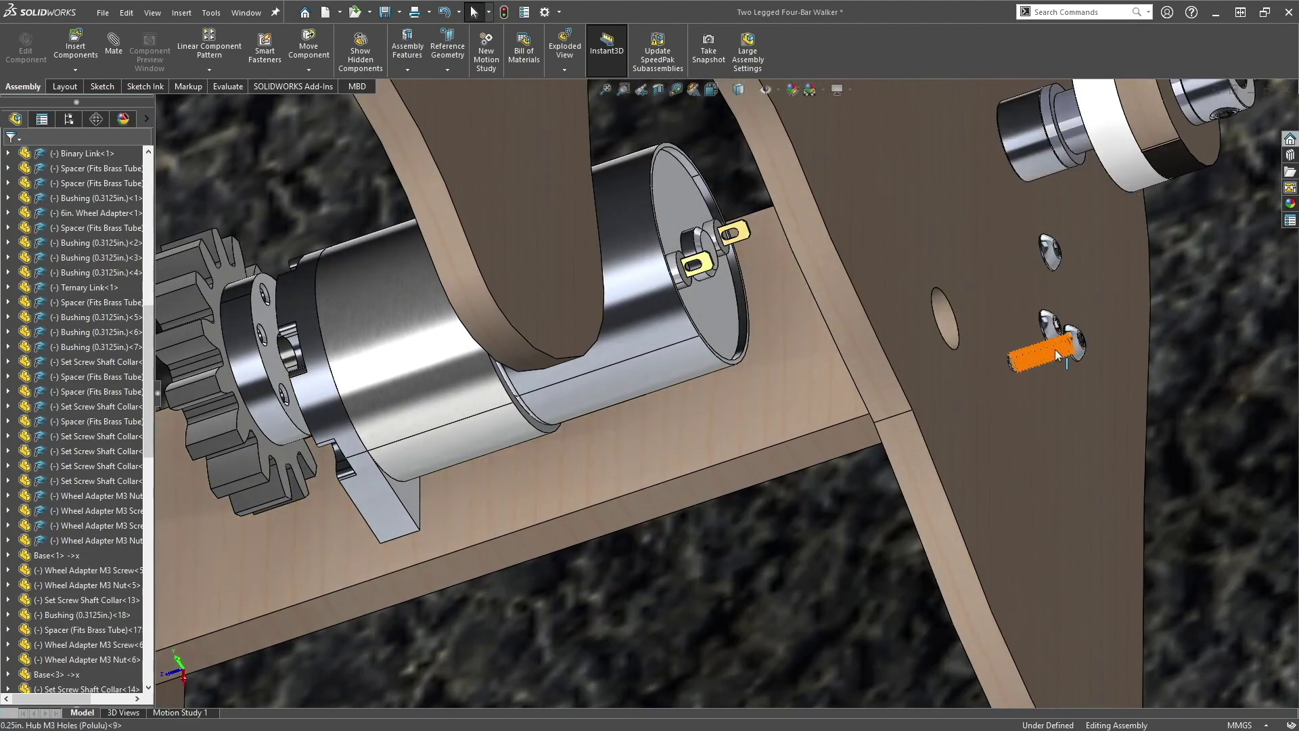
pyautogui.press('Tab')
# Form a new subassembly from all the hidden crank drive components, from the 0.25in. hub through the last hidden M3 screw
pyautogui.scroll(5, 1046, 233)
pyautogui.moveTo(944, 342); pyautogui.dragTo(986, 325, button='middle')
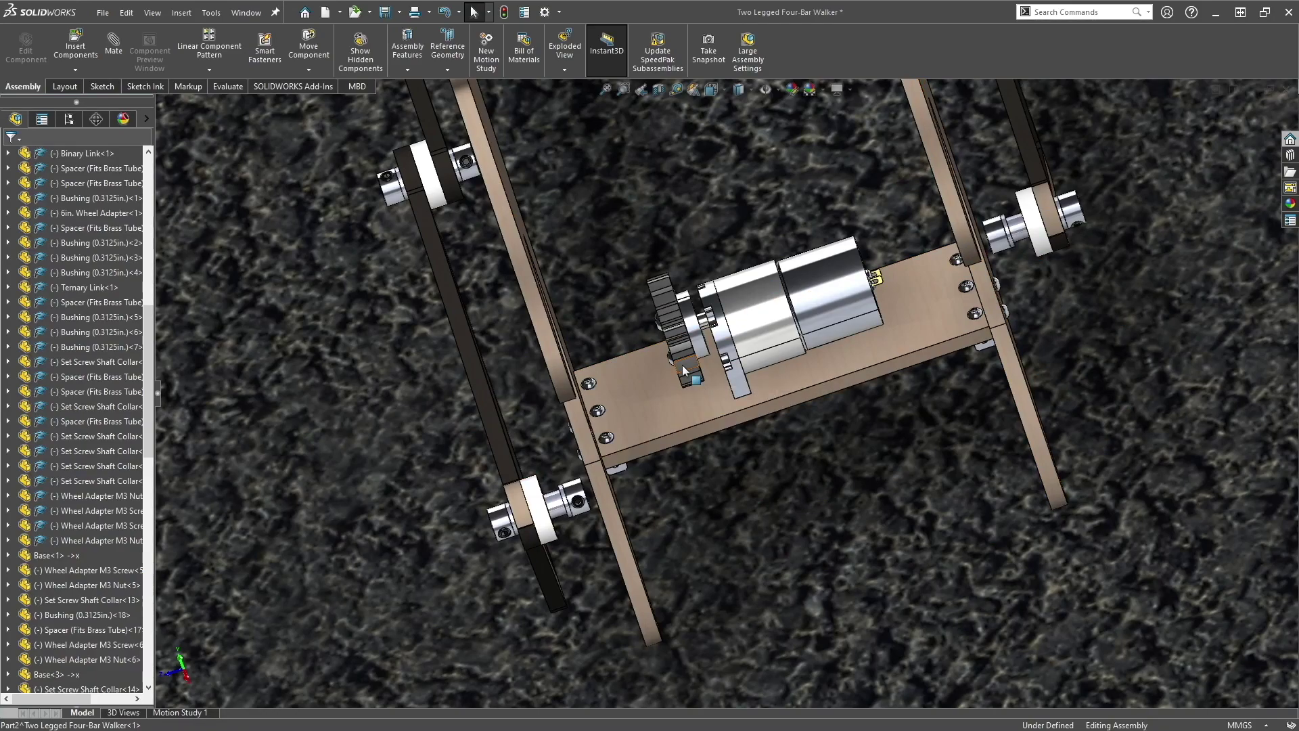
pyautogui.scroll(10, 27, 467)
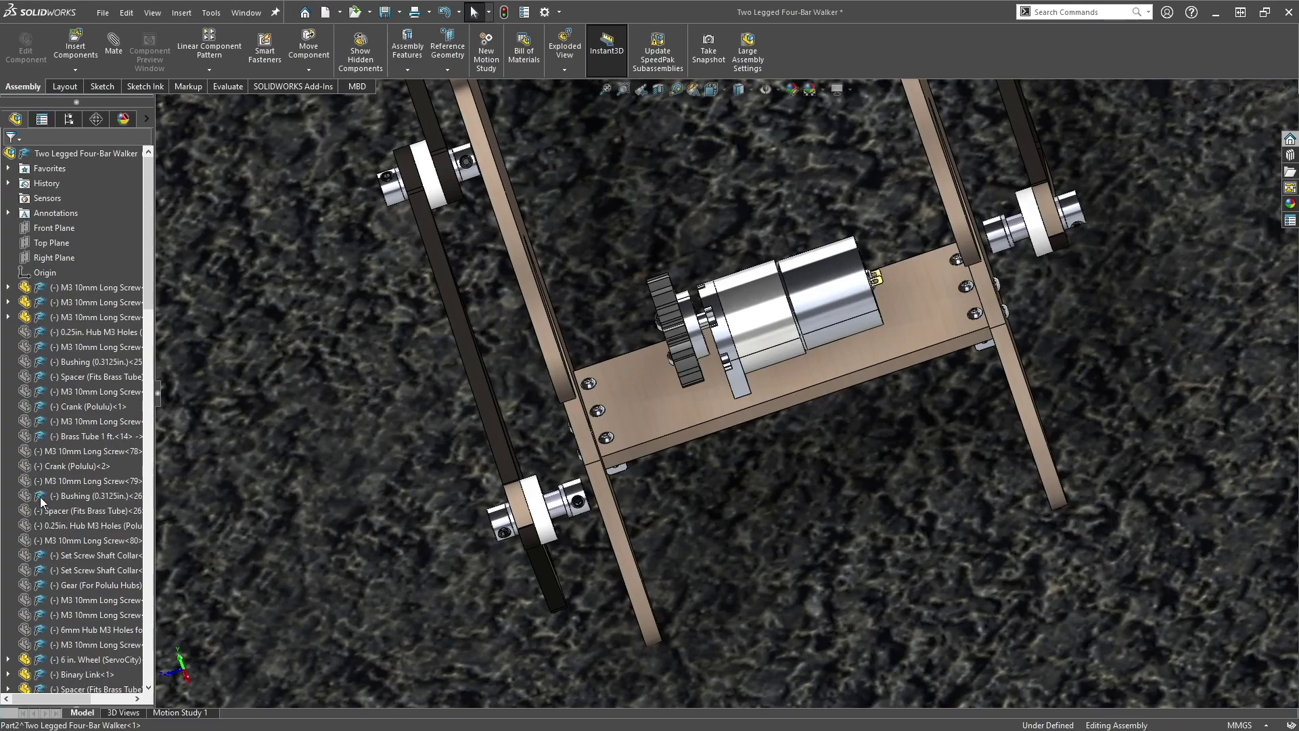
pyautogui.click(73, 331)
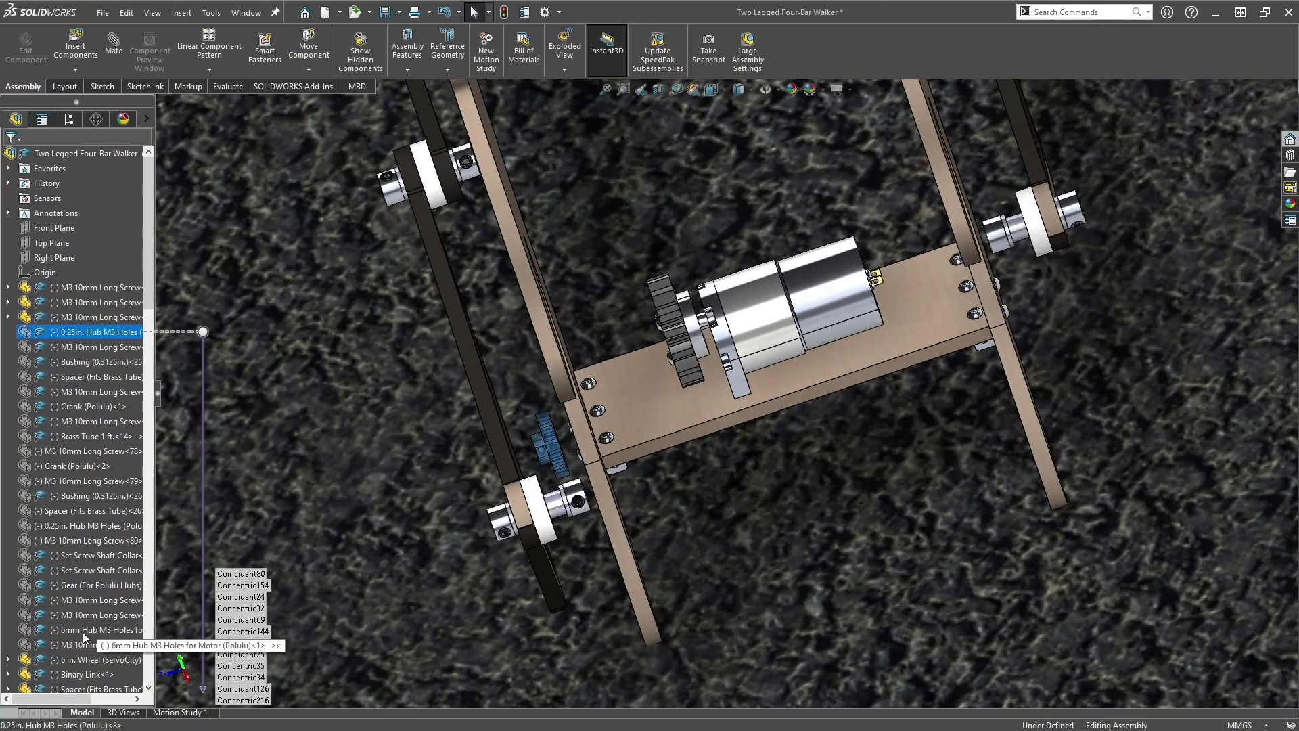
pyautogui.keyDown('shift'); pyautogui.click(72, 646); pyautogui.keyUp('shift')
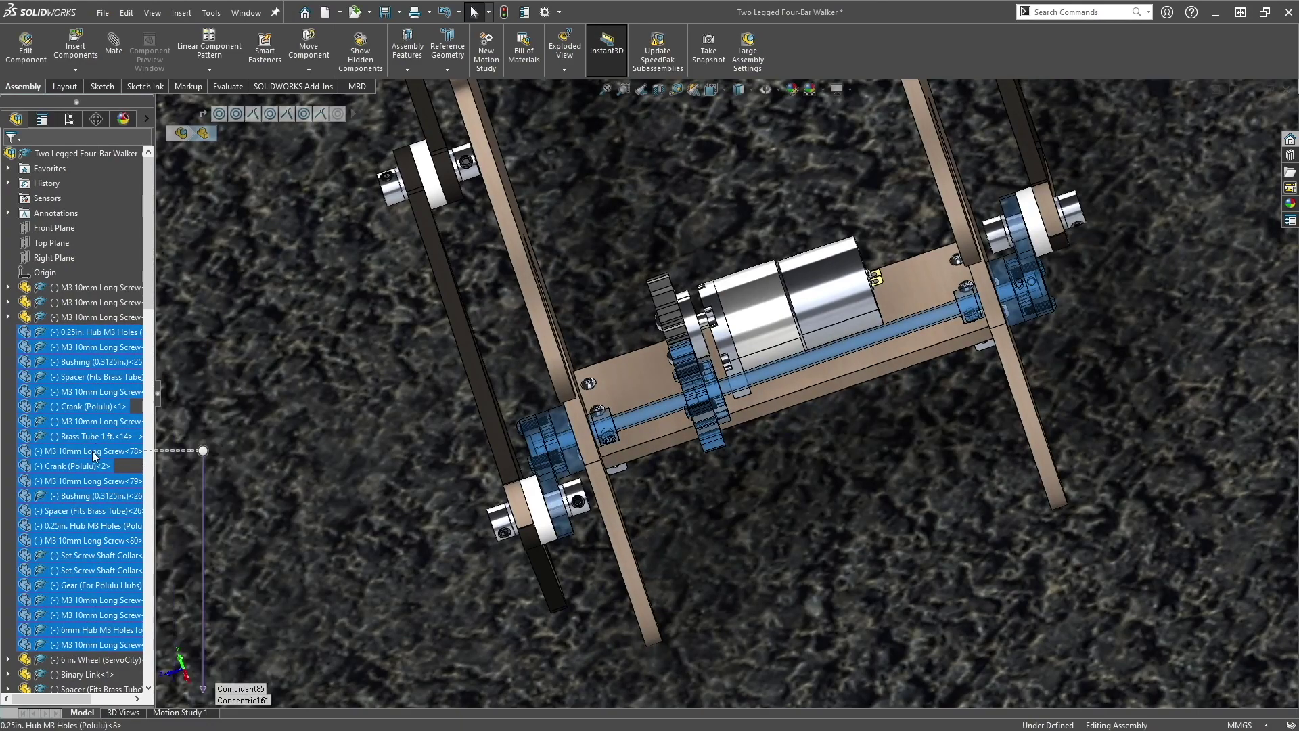
pyautogui.scroll(-15, 93, 455)
pyautogui.scroll(-10, 95, 469)
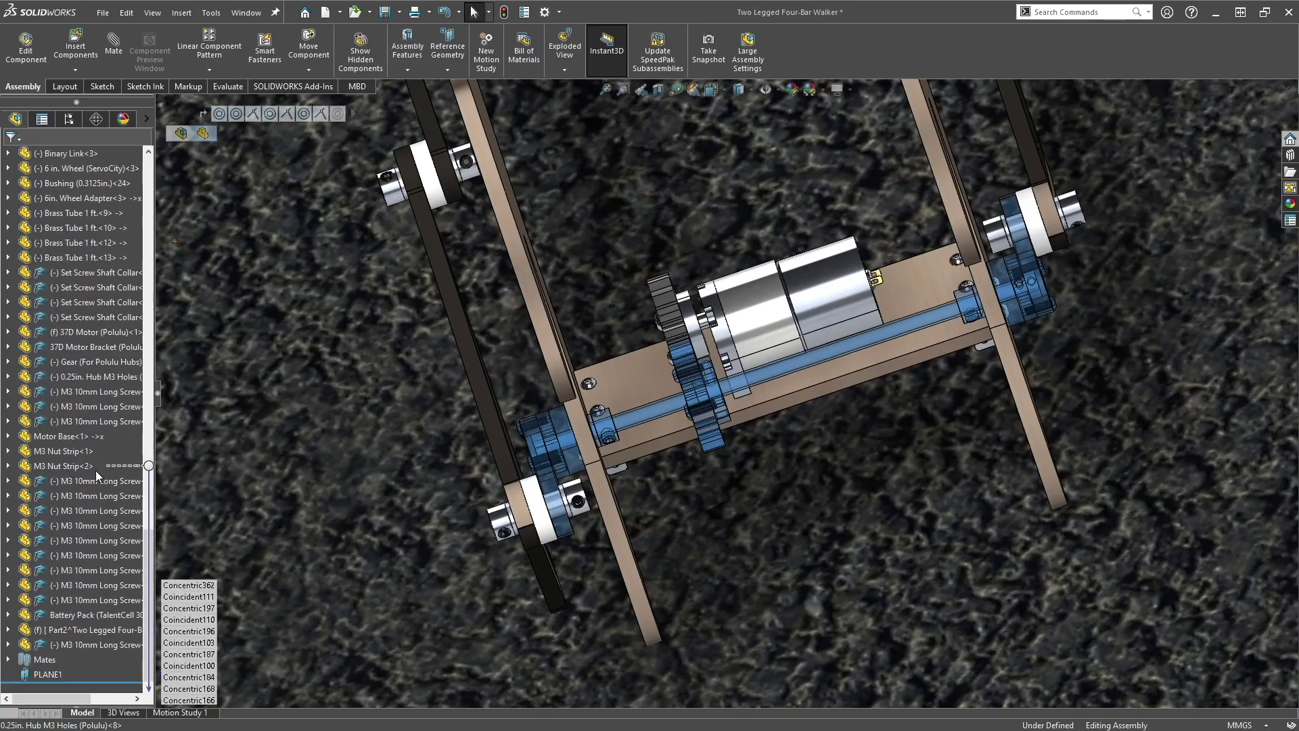
pyautogui.scroll(10, 52, 617)
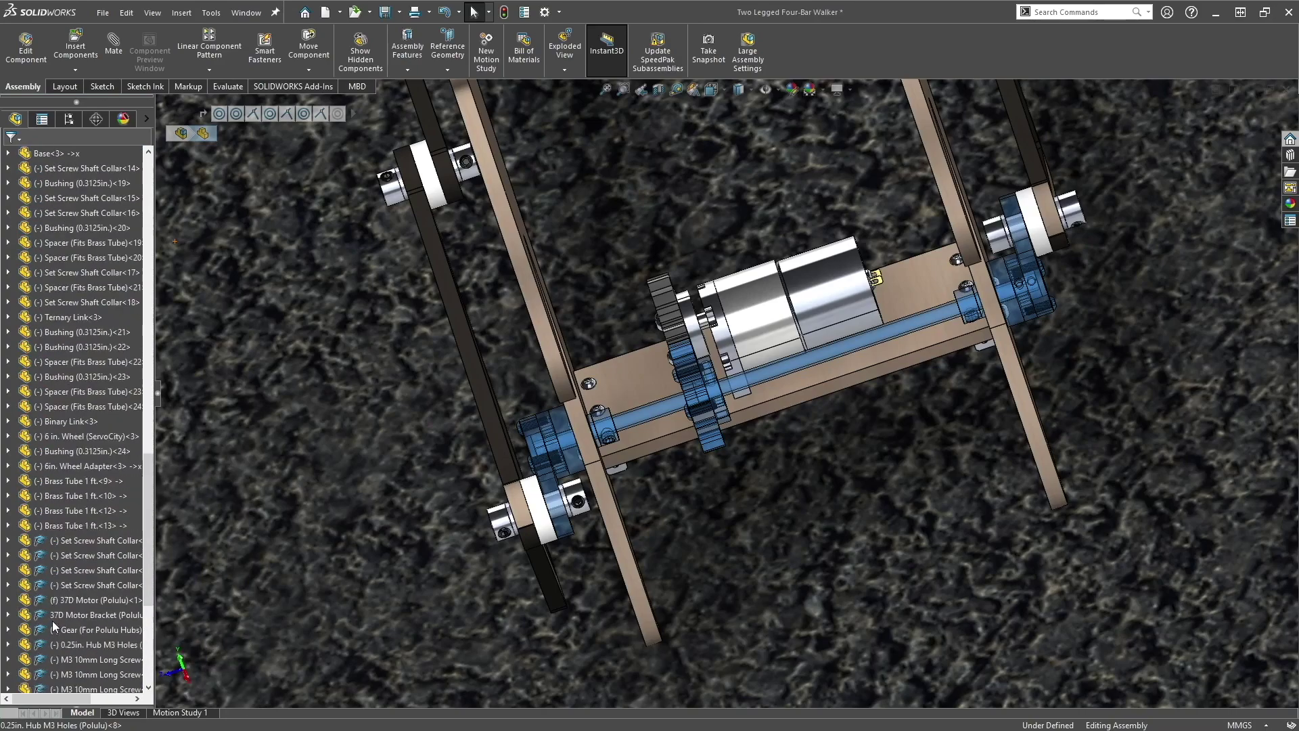
pyautogui.scroll(9, 53, 599)
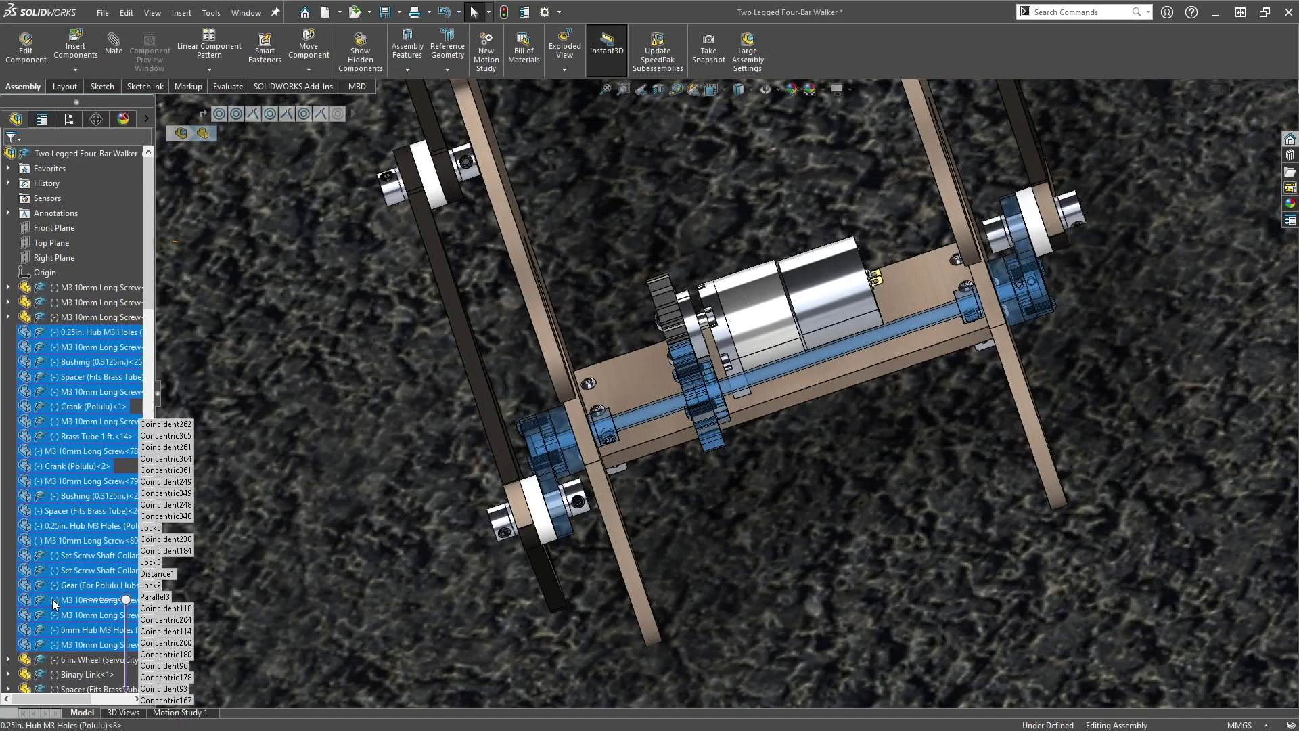
pyautogui.moveTo(73, 450)
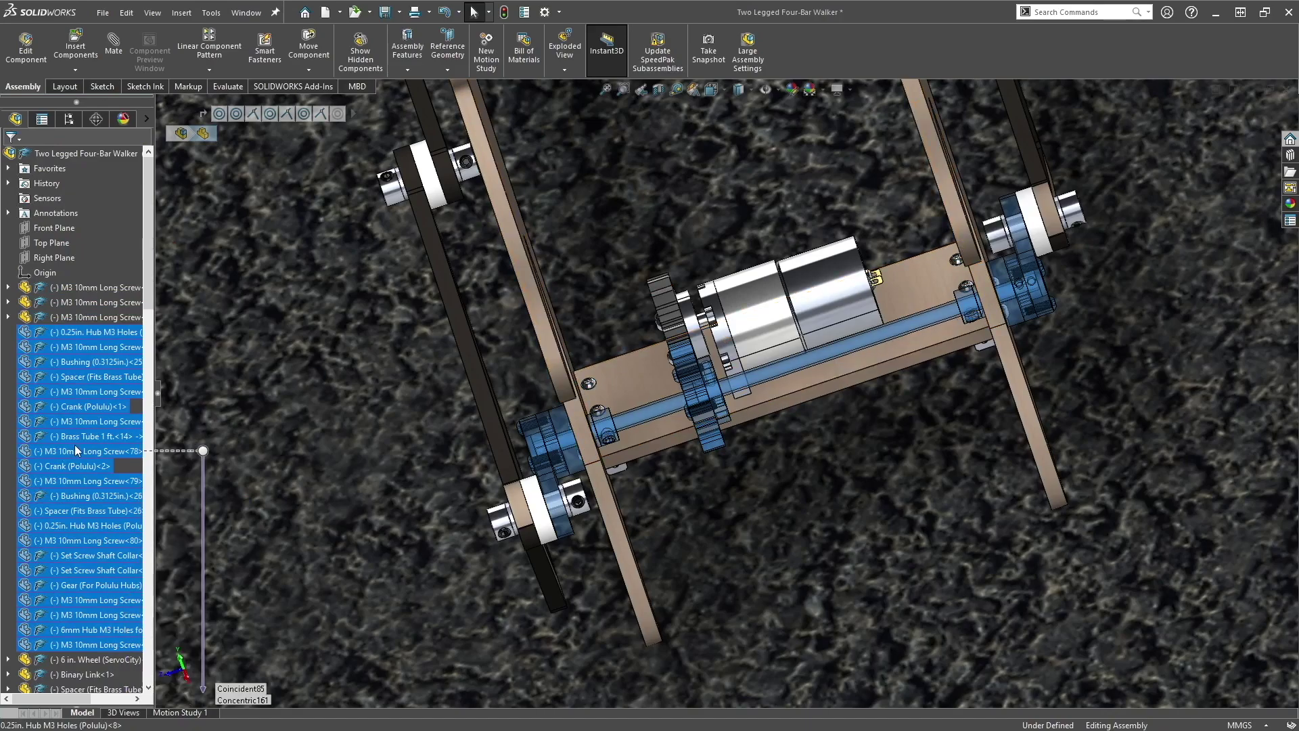
pyautogui.rightClick(74, 452)
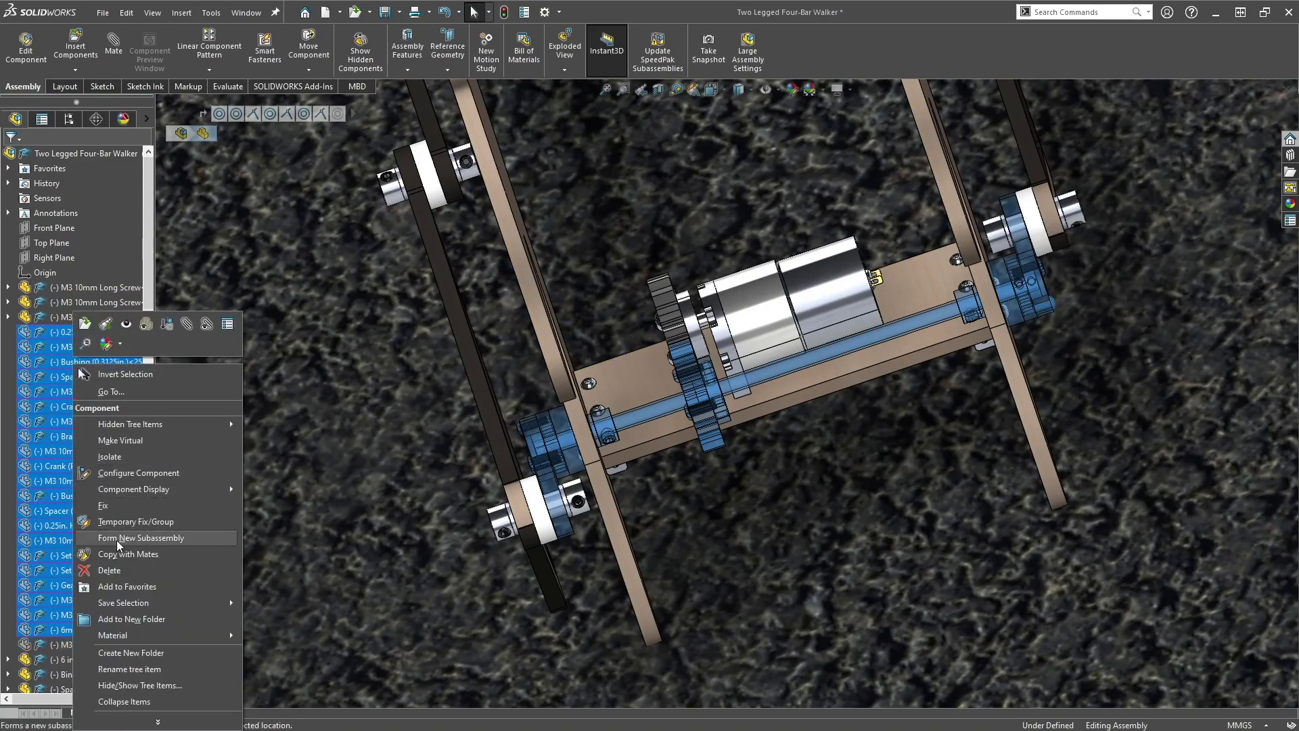
pyautogui.click(174, 539)
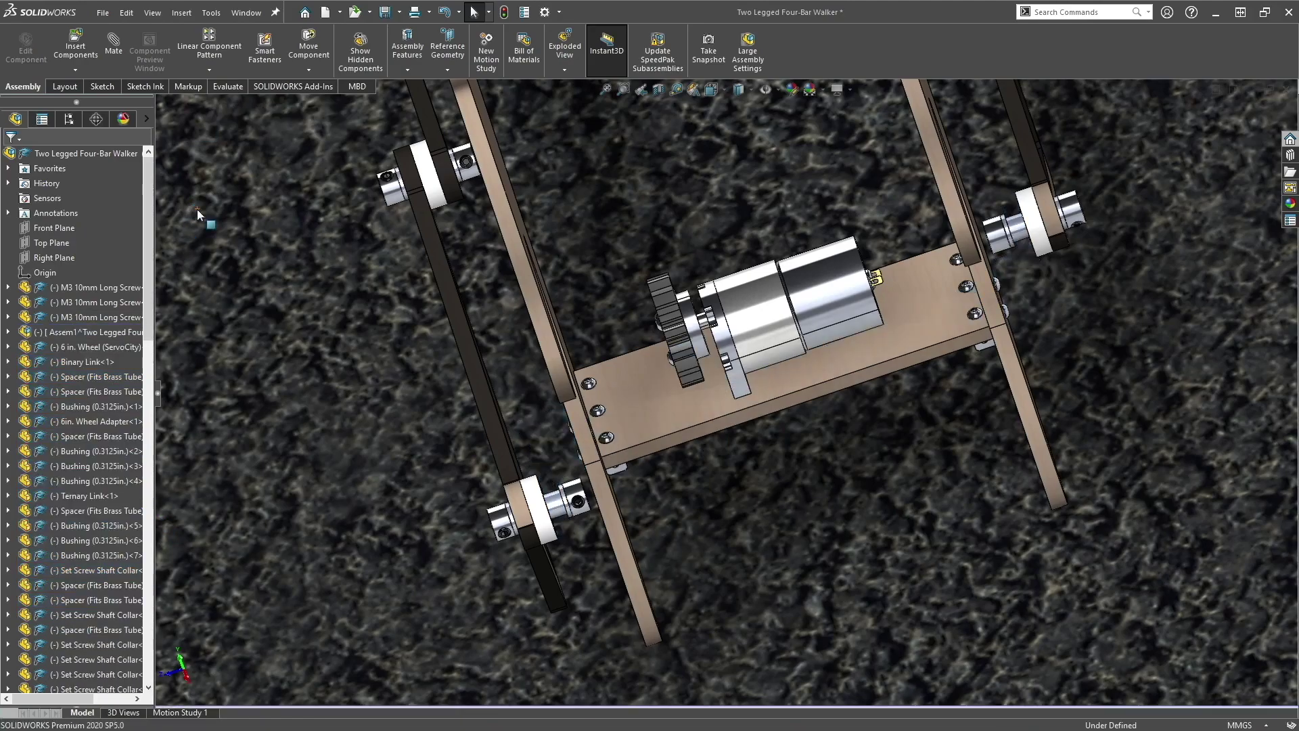
# Show all the hidden components inside the new crank drive subassembly, including its hubs, cranks, collars, gear and brass tube
pyautogui.click(47, 334)
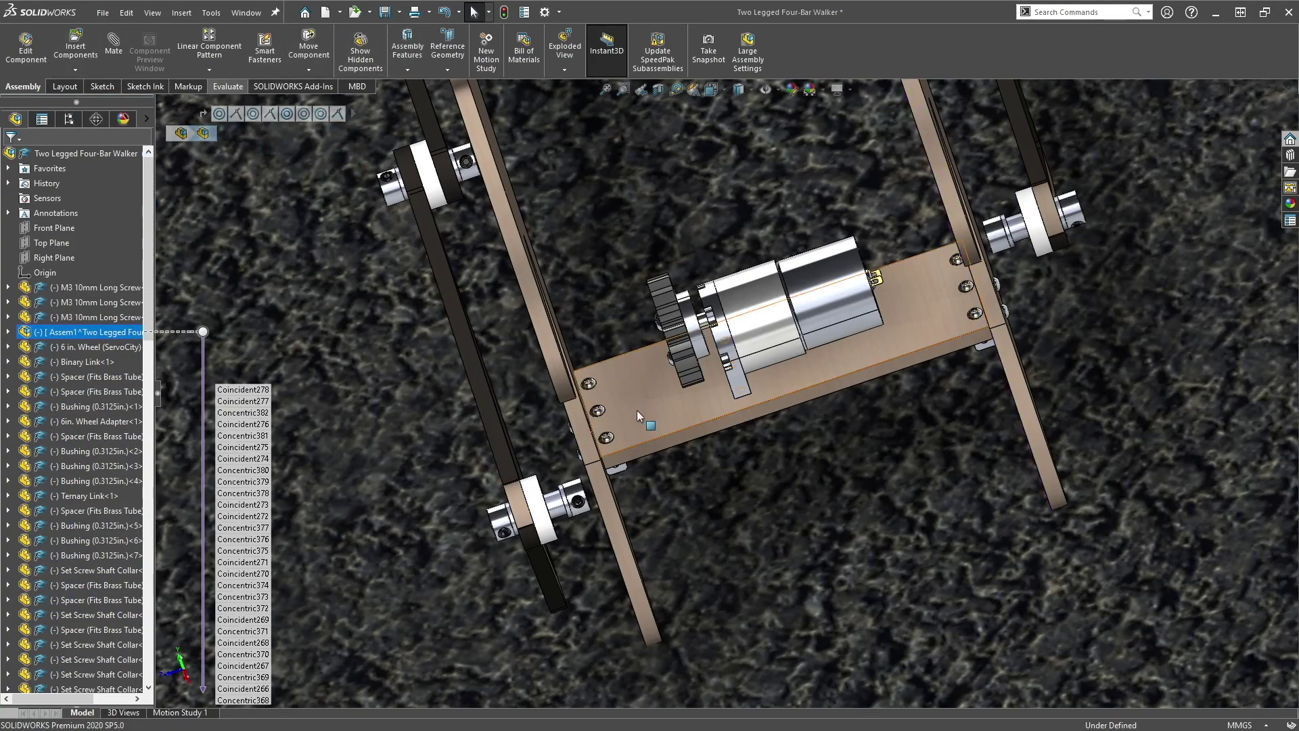
pyautogui.scroll(3, 636, 410)
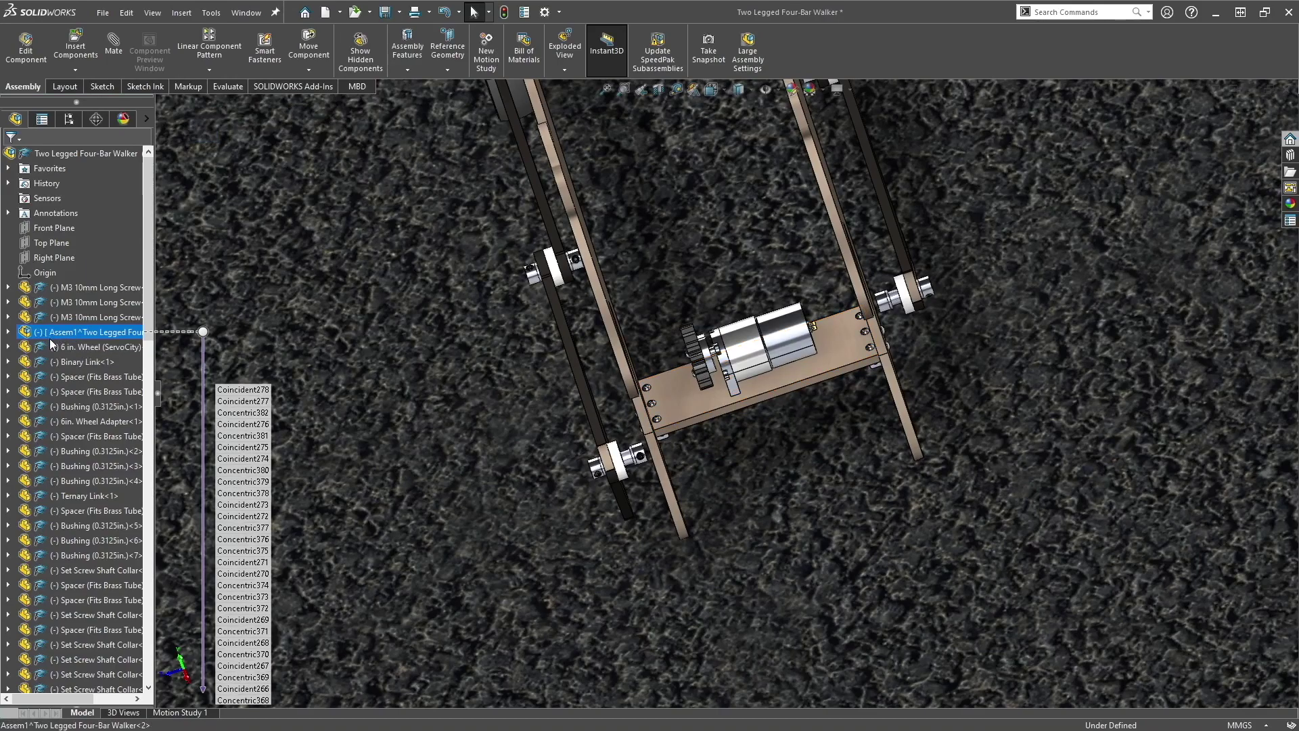
pyautogui.click(8, 332)
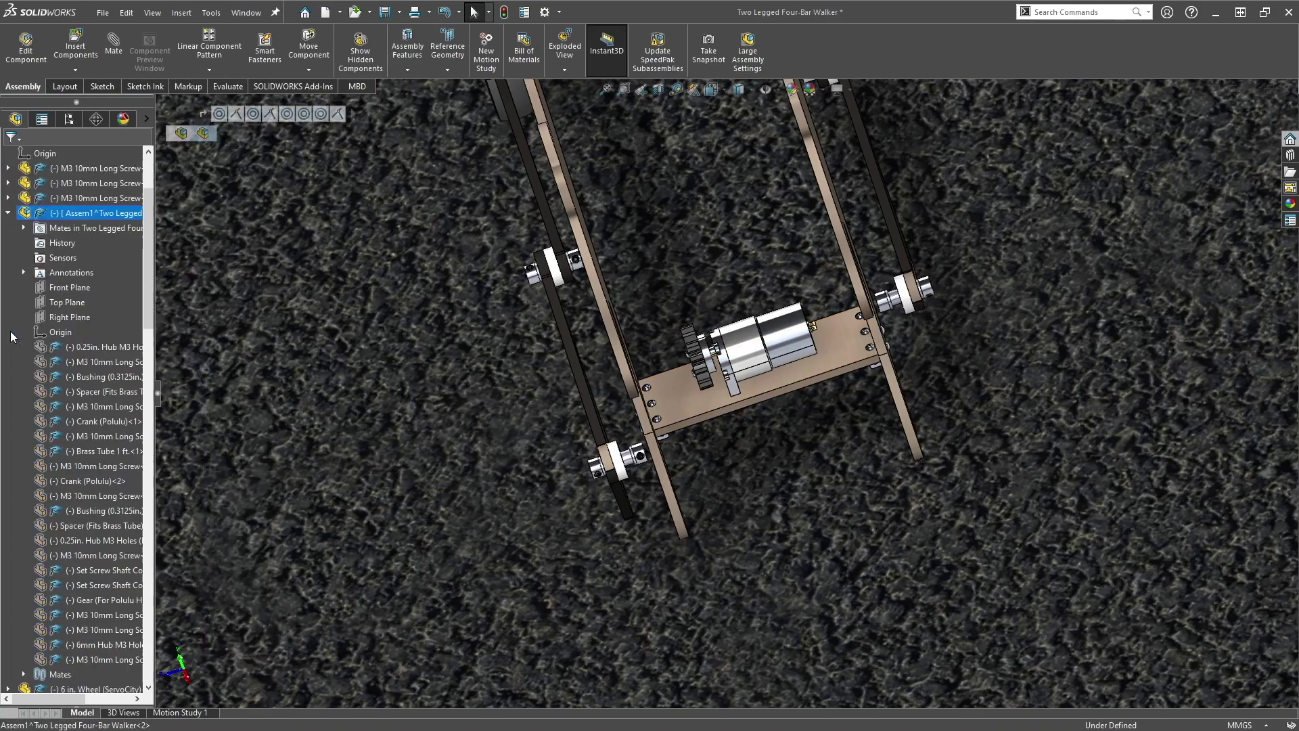
pyautogui.click(79, 347)
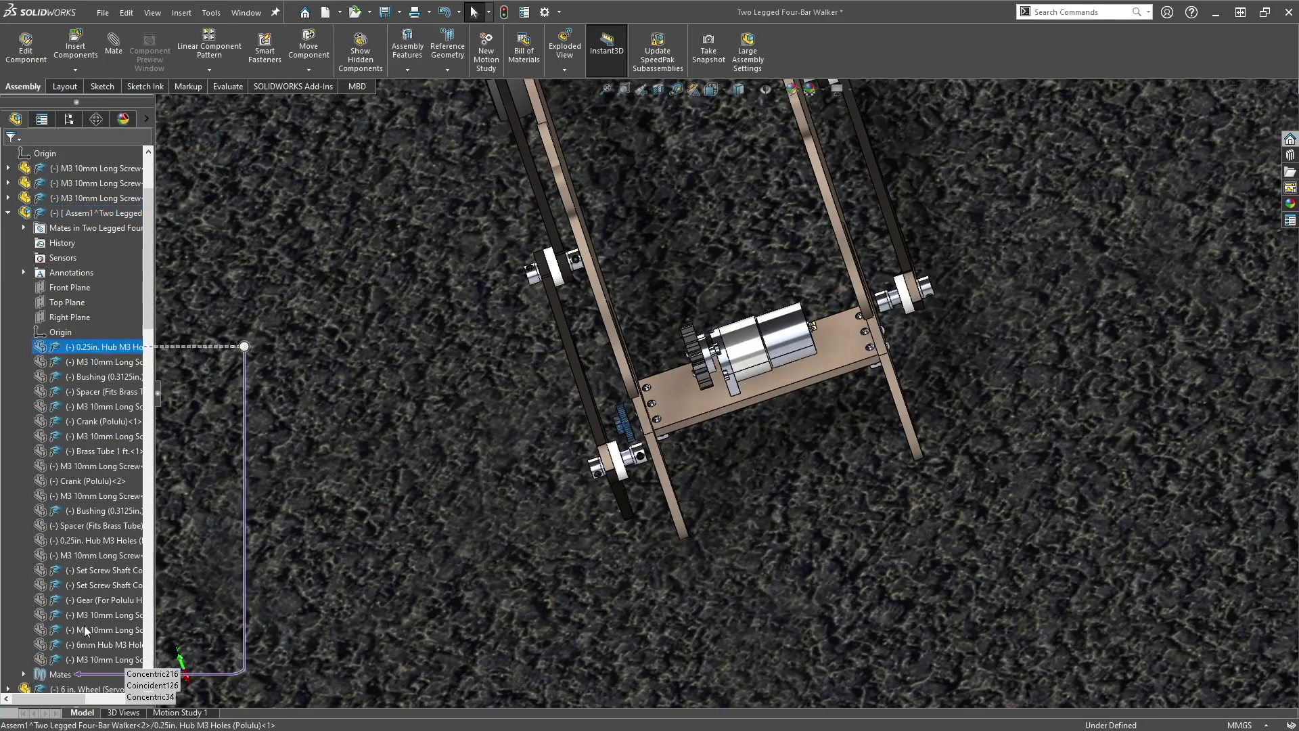
pyautogui.keyDown('shift'); pyautogui.click(78, 659); pyautogui.keyUp('shift')
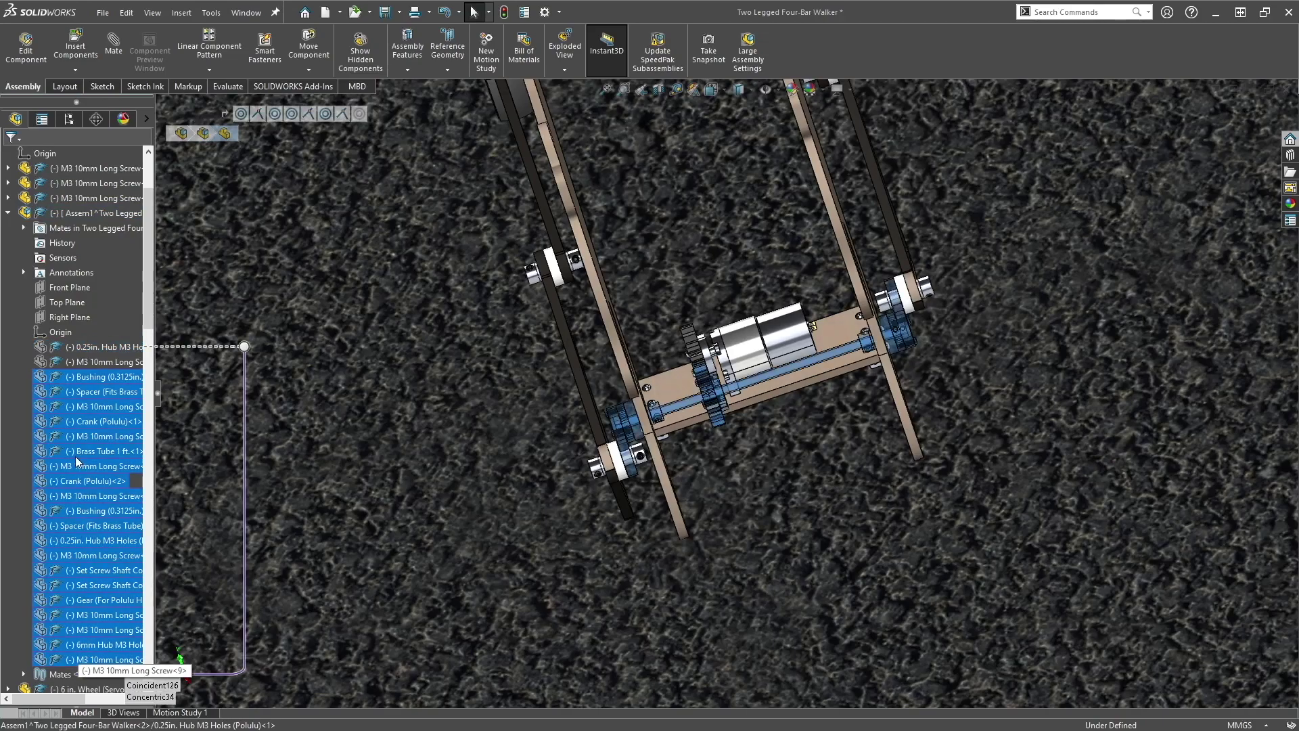
pyautogui.rightClick(85, 350)
pyautogui.click(145, 306)
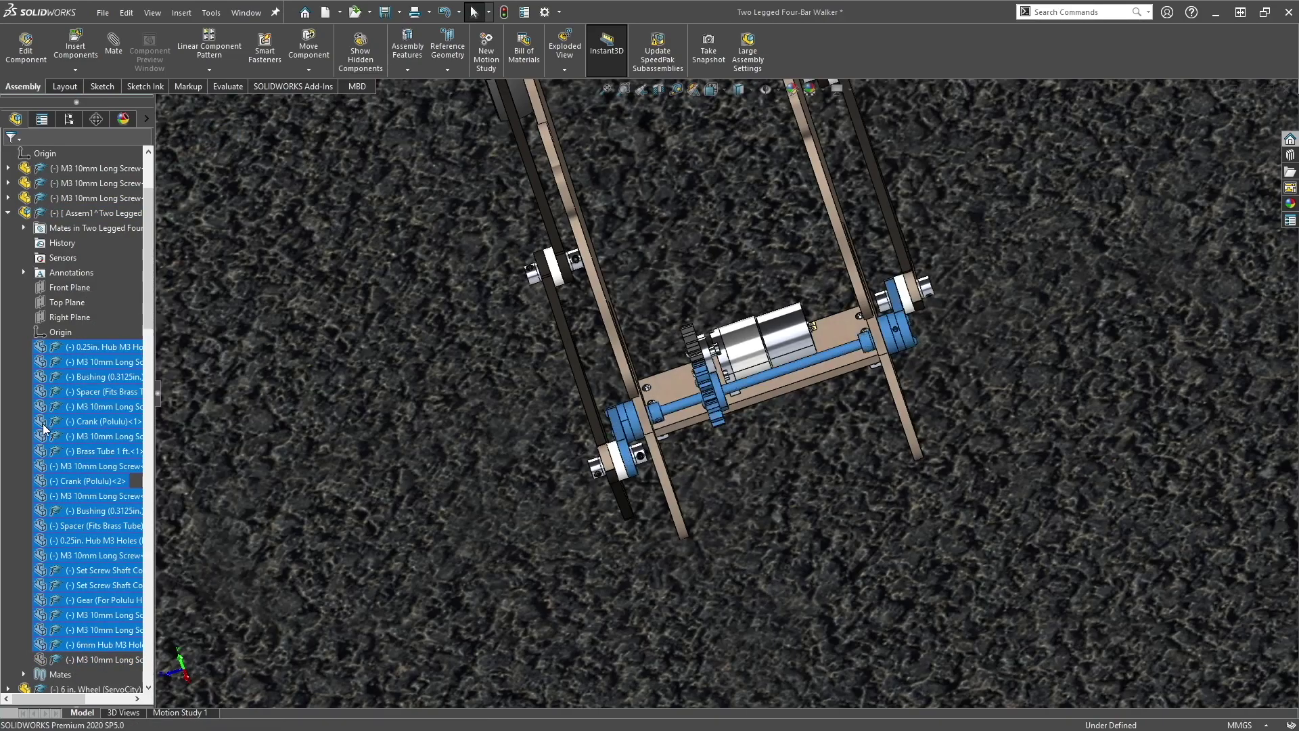
pyautogui.click(8, 213)
pyautogui.scroll(3, 95, 276)
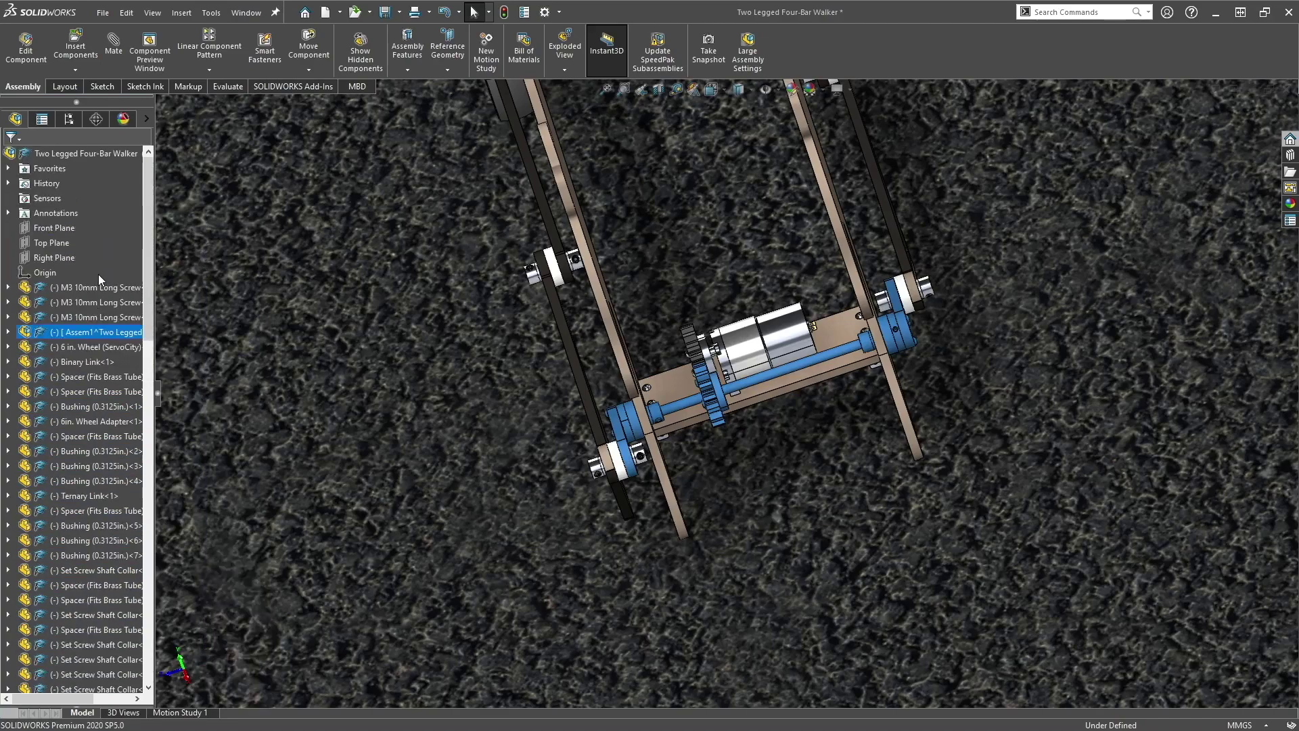
# Rotate the driven gear on the brass crank shaft to swing the cranks and the attached leg links
pyautogui.click(65, 320)
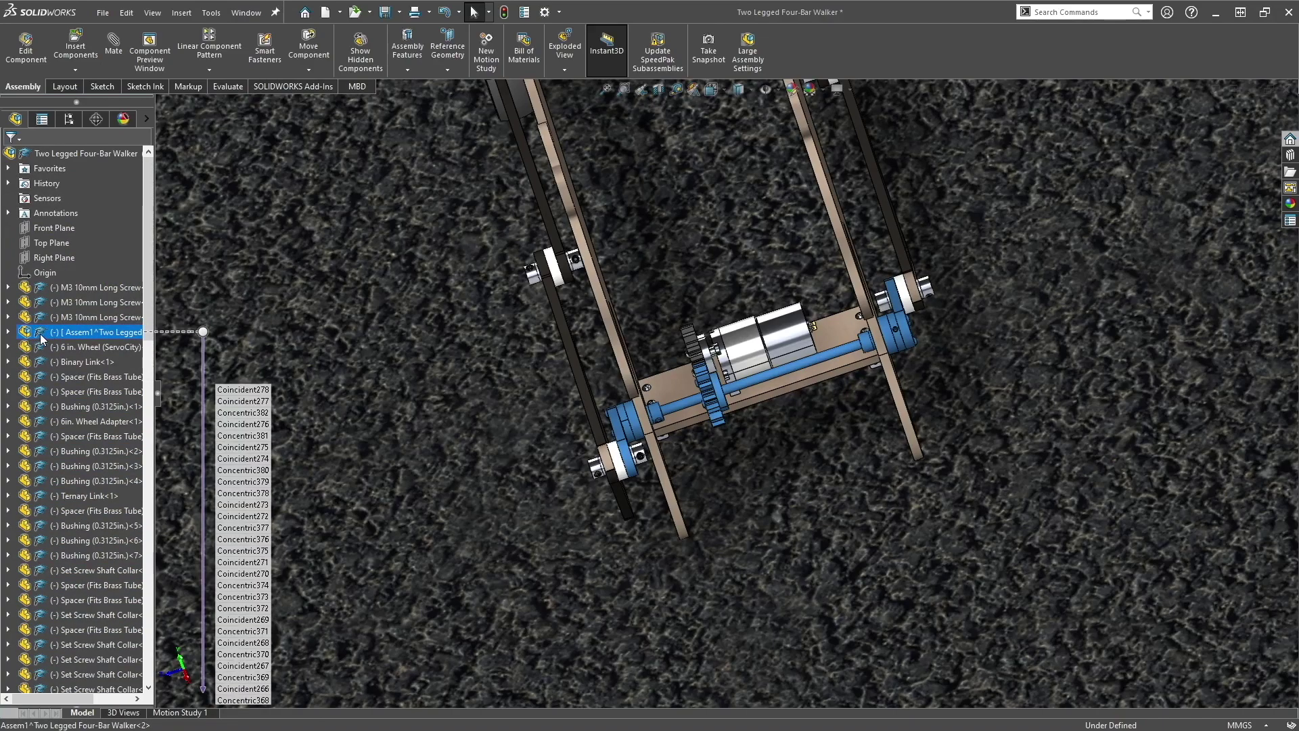
pyautogui.scroll(-2, 732, 419)
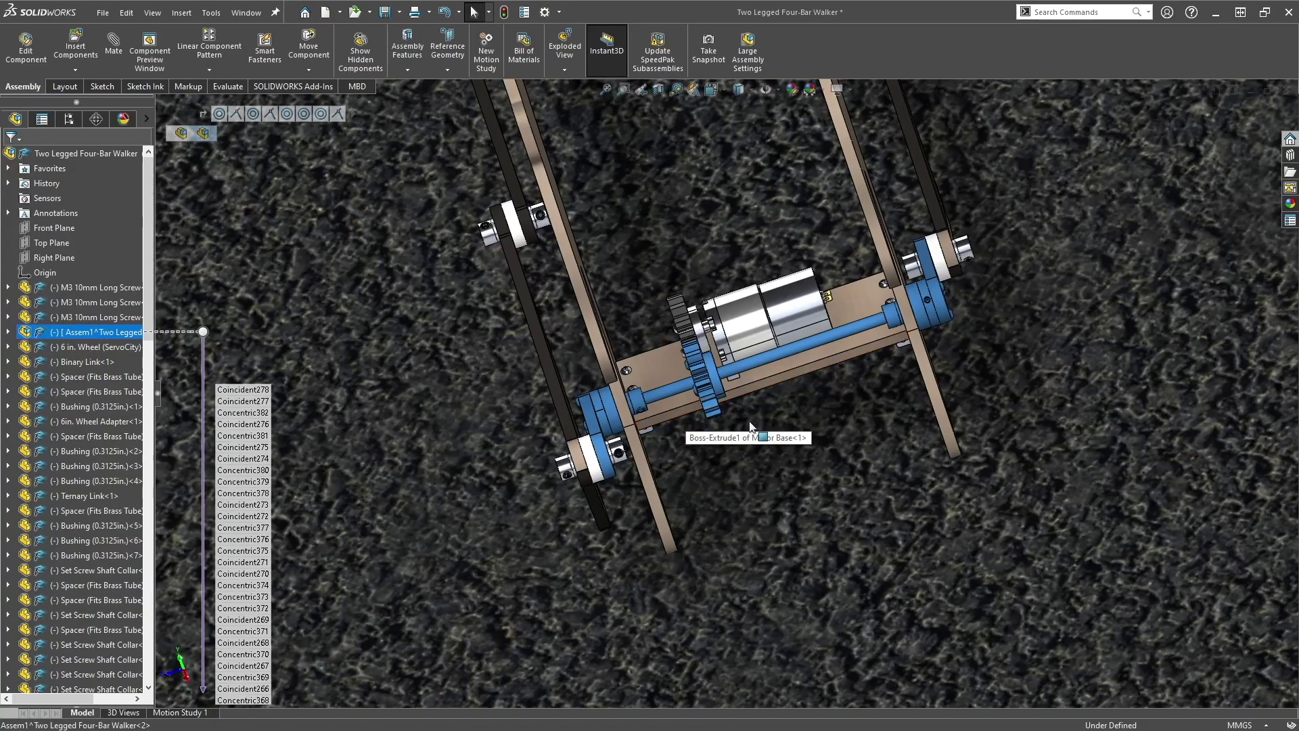
pyautogui.scroll(3, 744, 419)
pyautogui.scroll(-4, 737, 406)
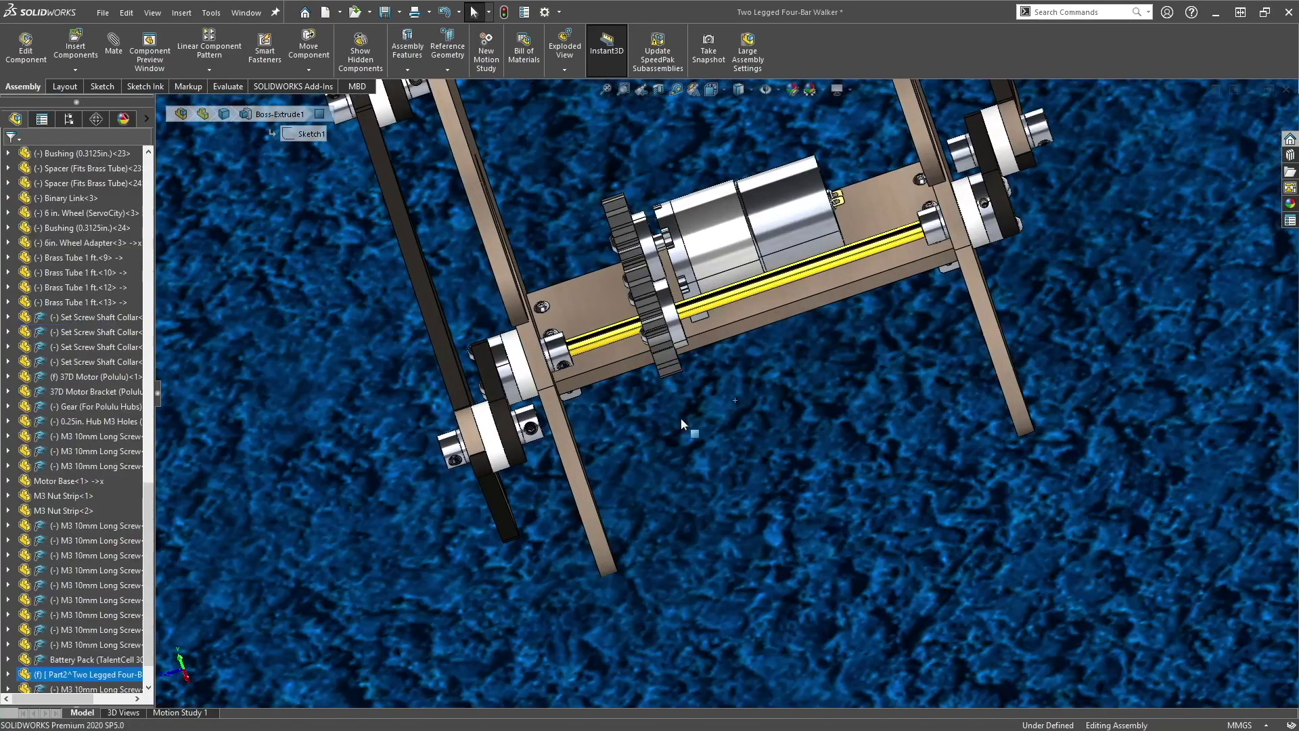
pyautogui.moveTo(680, 417); pyautogui.dragTo(790, 441, button='middle')
pyautogui.click(724, 263)
pyautogui.scroll(-5, 790, 441)
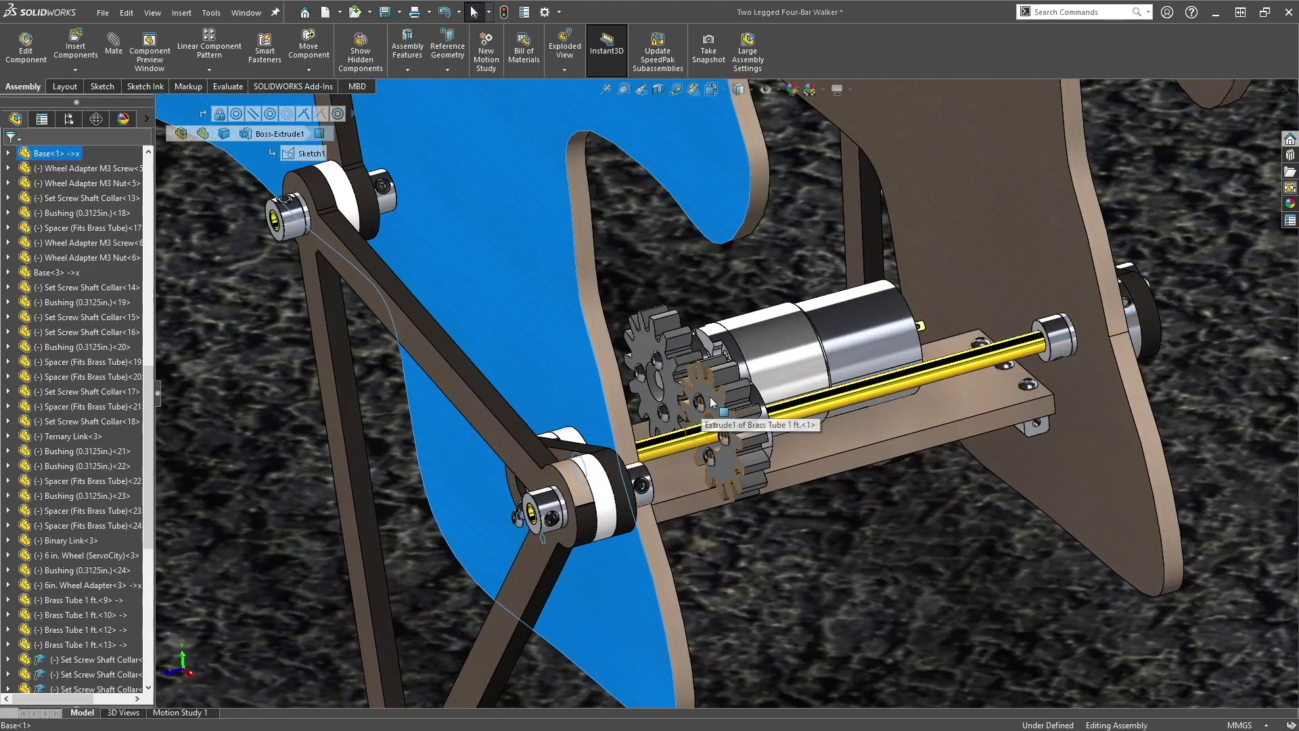
pyautogui.click(731, 426)
pyautogui.moveTo(731, 427); pyautogui.dragTo(774, 555)
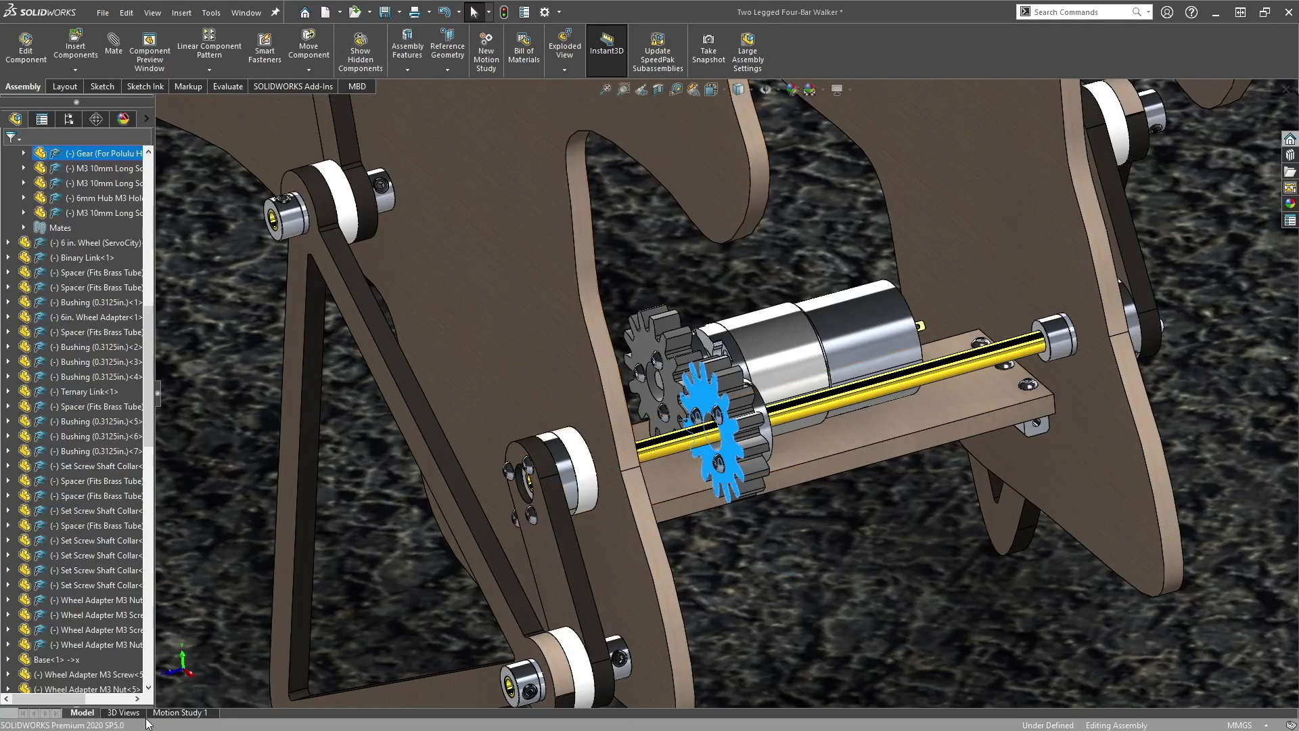
# Orient the assembly to the front view and hide the near-side cat-shaped base plate covering the gears
pyautogui.click(673, 398)
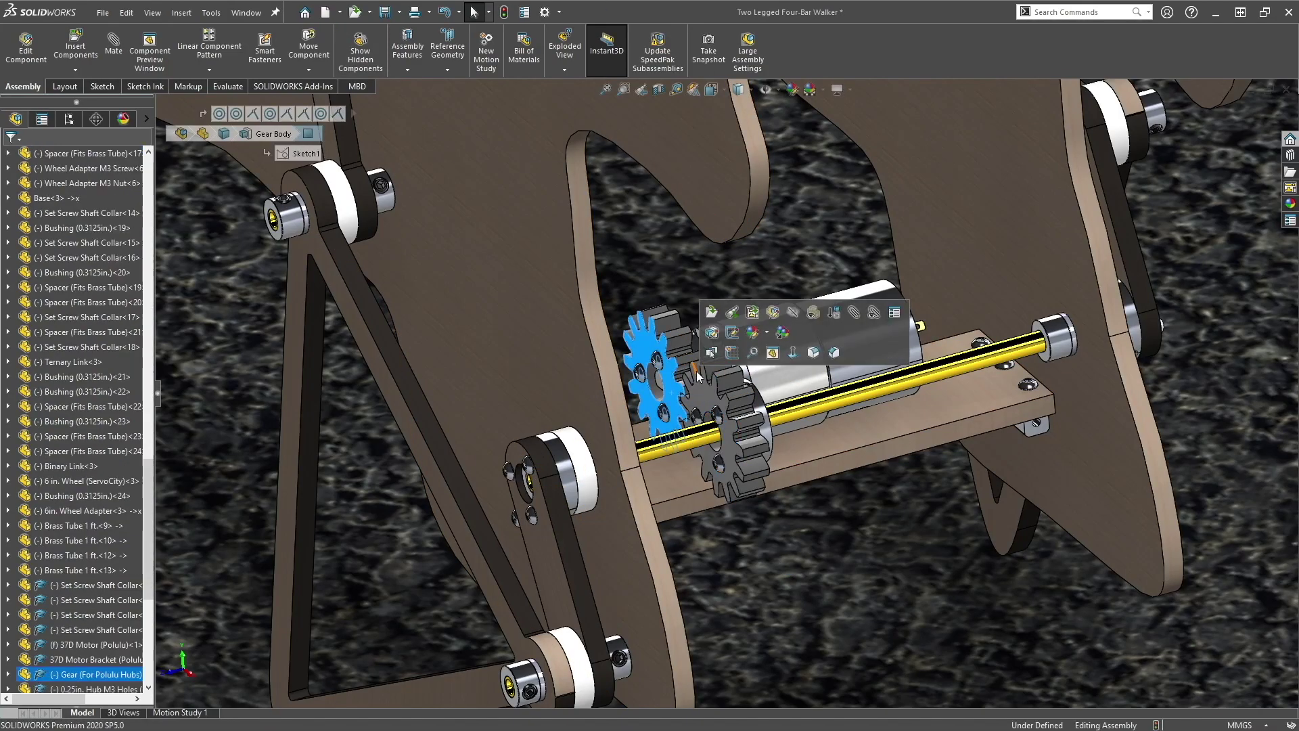
pyautogui.scroll(-5, 643, 383)
pyautogui.moveTo(638, 381); pyautogui.dragTo(698, 402)
pyautogui.hotkey('ctrl', '1')
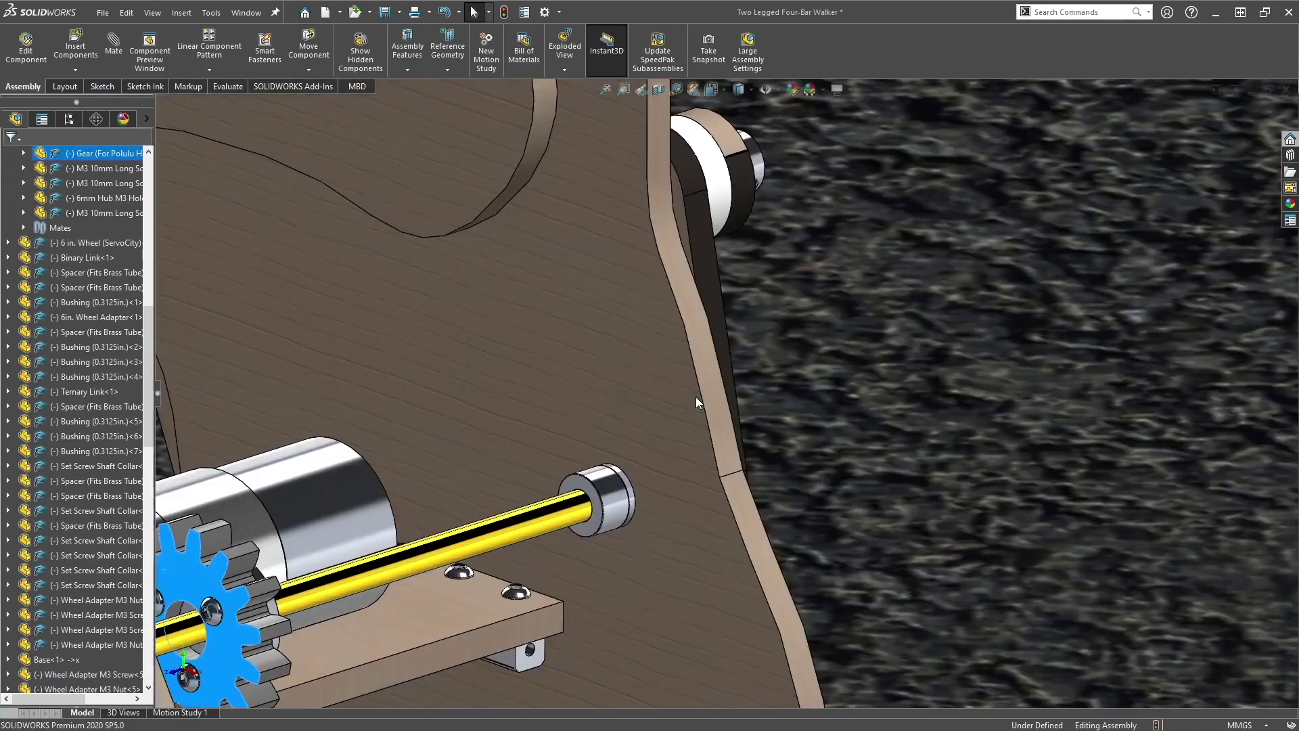
pyautogui.scroll(-5, 496, 391)
pyautogui.click(640, 364)
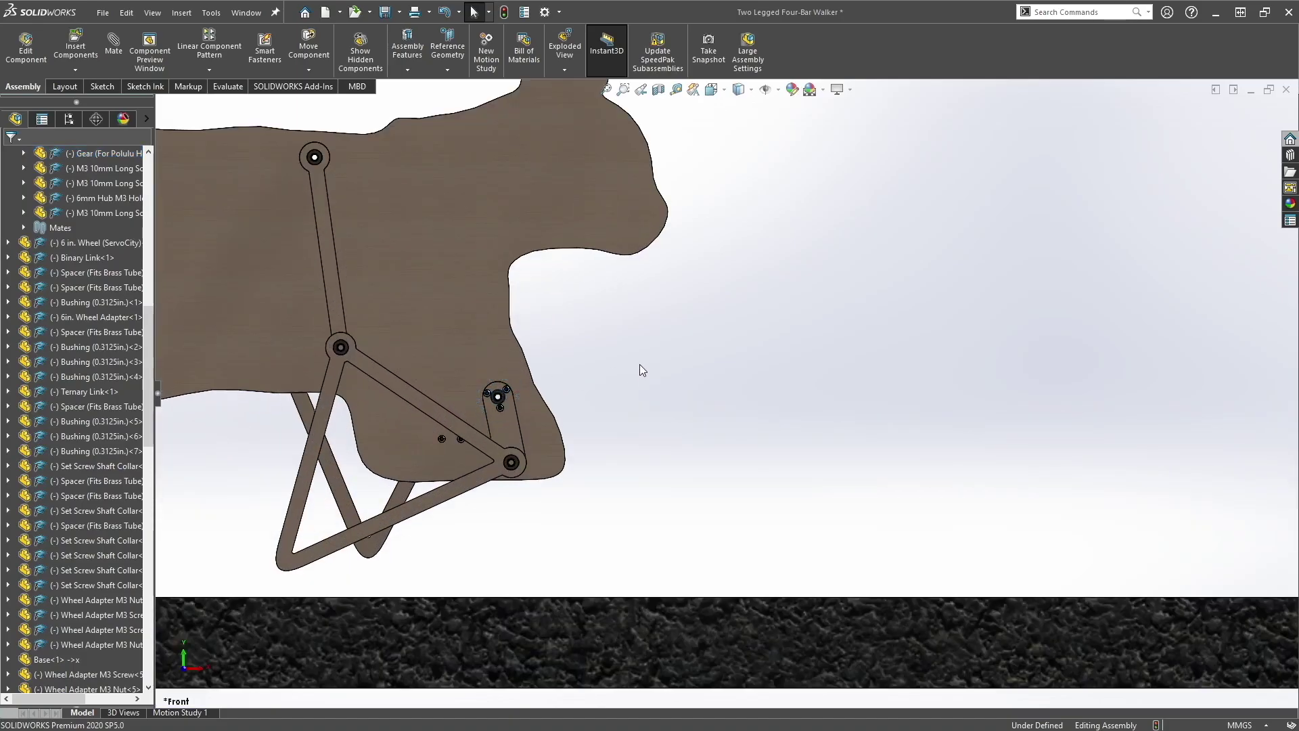
pyautogui.scroll(-5, 590, 389)
pyautogui.moveTo(610, 383); pyautogui.dragTo(602, 416, button='middle')
pyautogui.hotkey('ctrl', '1')
pyautogui.scroll(-8, 528, 387)
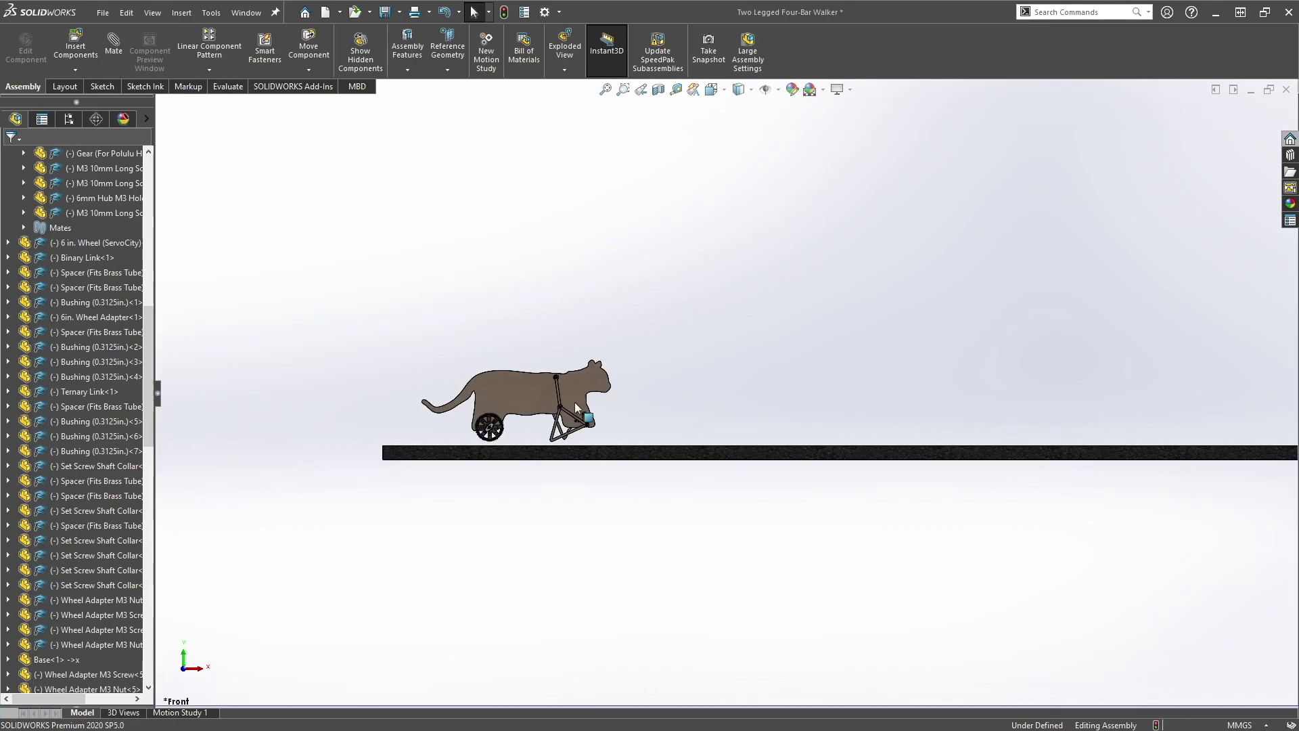
pyautogui.press('Tab')
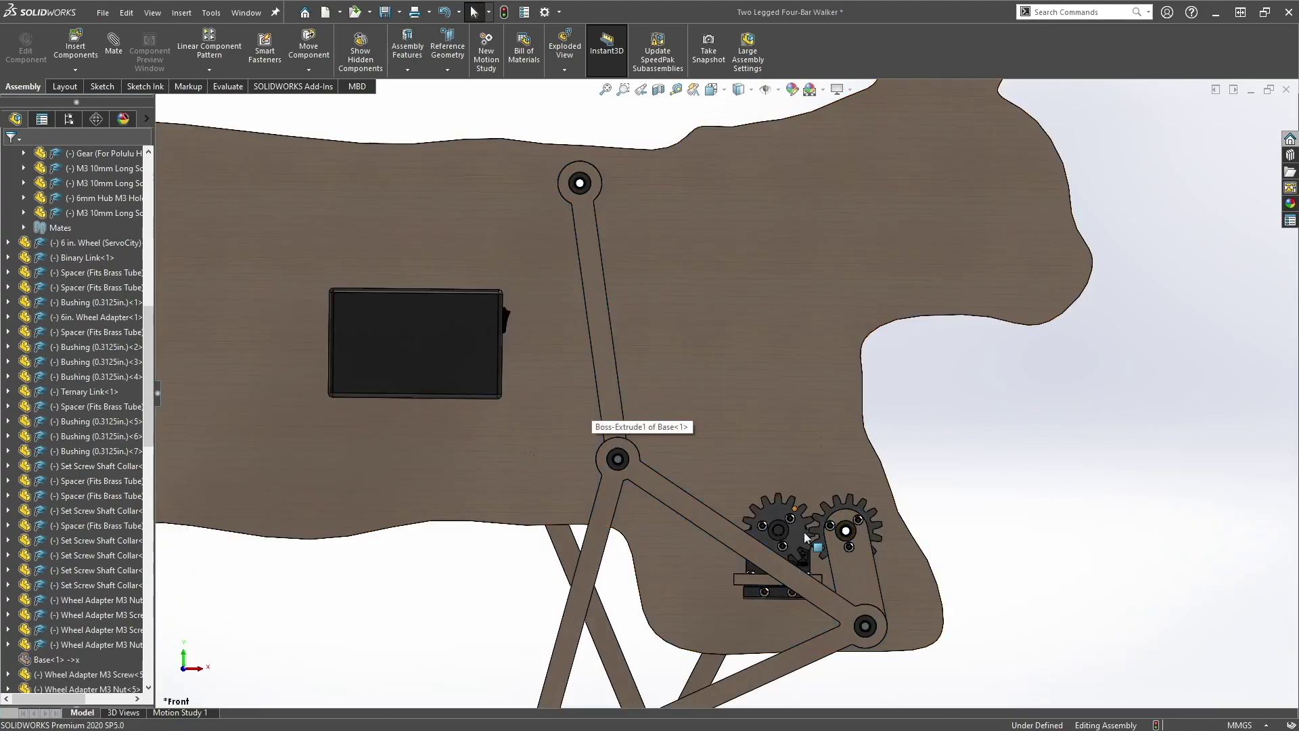
# Rotate the motor gear slightly to align its teeth with the gaps of the crank shaft gear
pyautogui.scroll(-10, 812, 534)
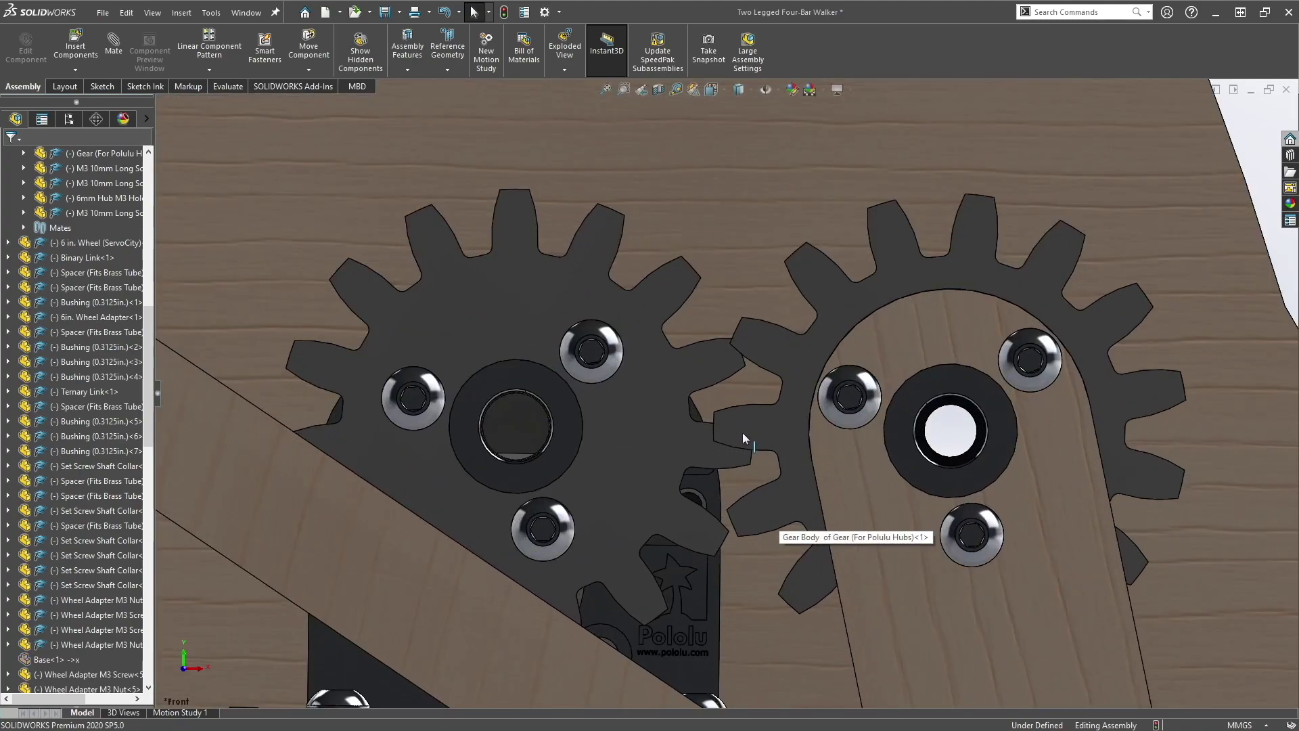
pyautogui.moveTo(742, 432)
pyautogui.mouseDown()
pyautogui.moveTo(739, 415)
pyautogui.moveTo(734, 454)
pyautogui.moveTo(736, 441)
pyautogui.mouseUp()
pyautogui.scroll(-4, 737, 441)
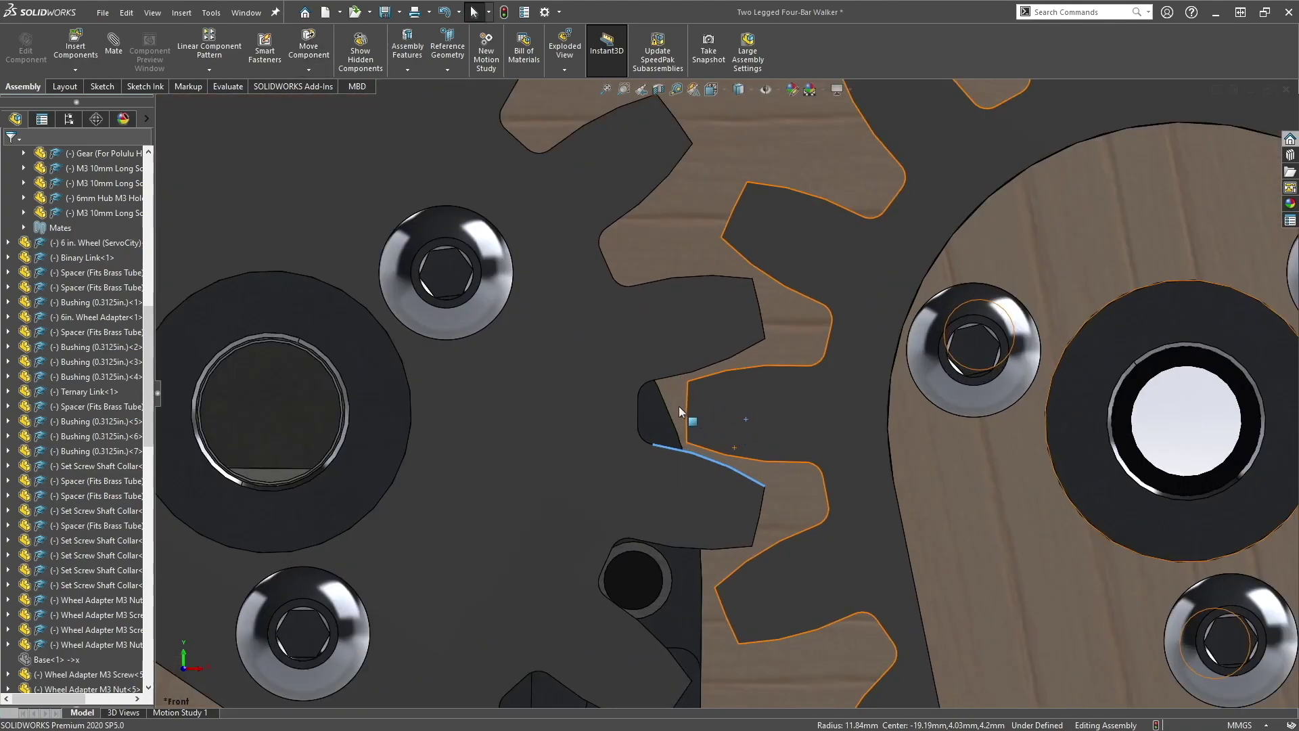
pyautogui.scroll(3, 745, 368)
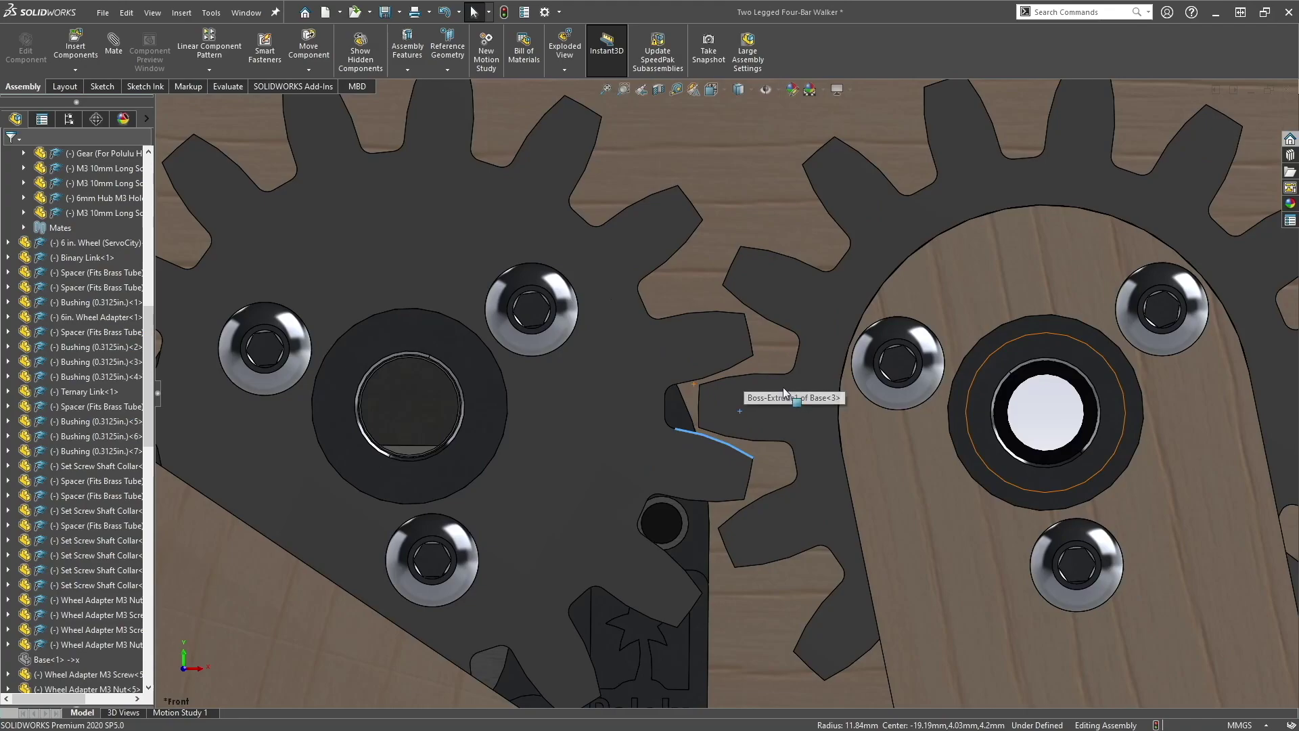
pyautogui.scroll(-4, 748, 391)
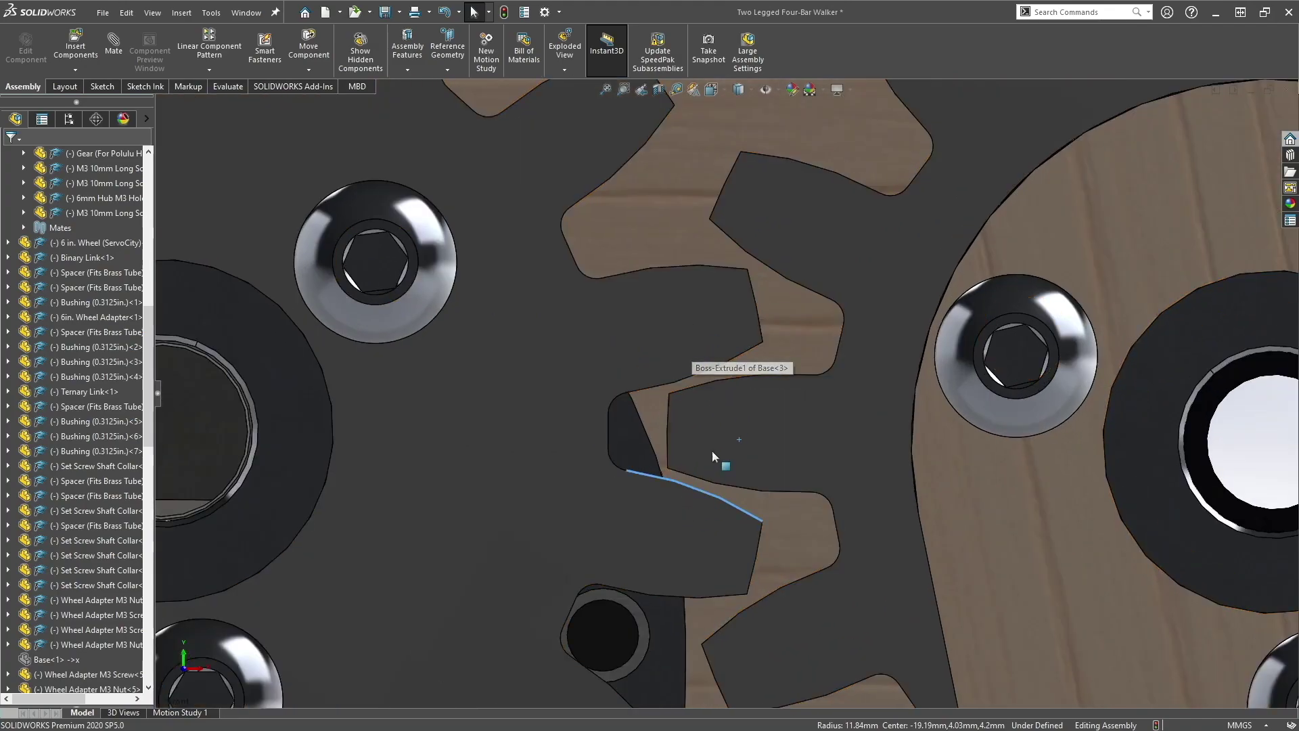
# Start a mechanical Gear mate and clear the preselected gear tooth edge from its mate selections
pyautogui.scroll(8, 591, 336)
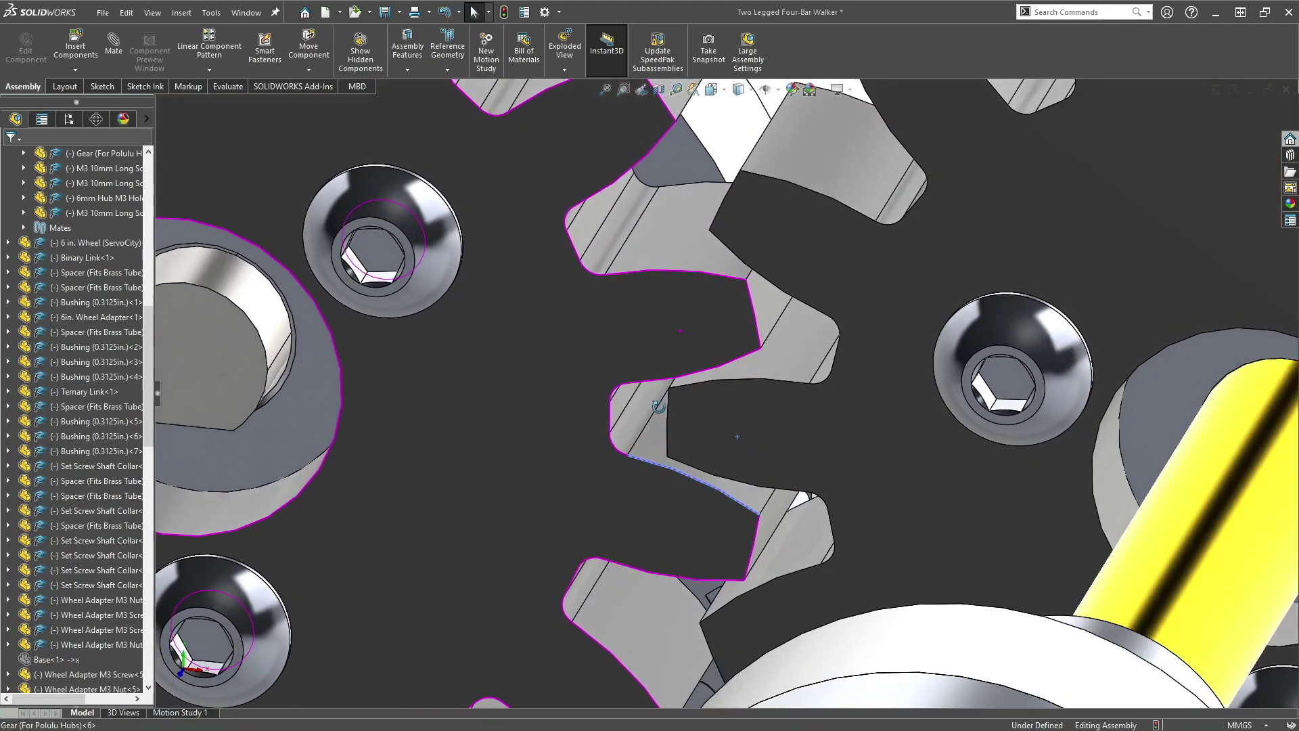
pyautogui.scroll(-3, 700, 316)
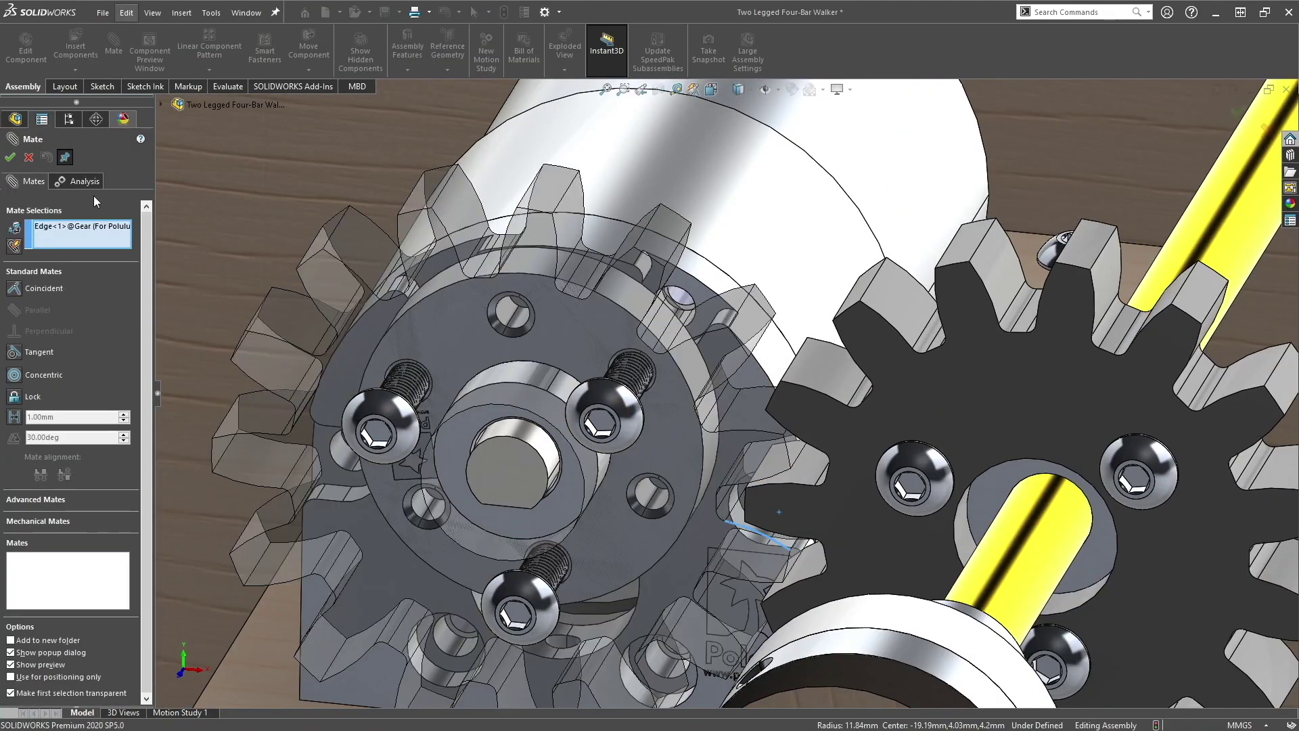
pyautogui.click(26, 521)
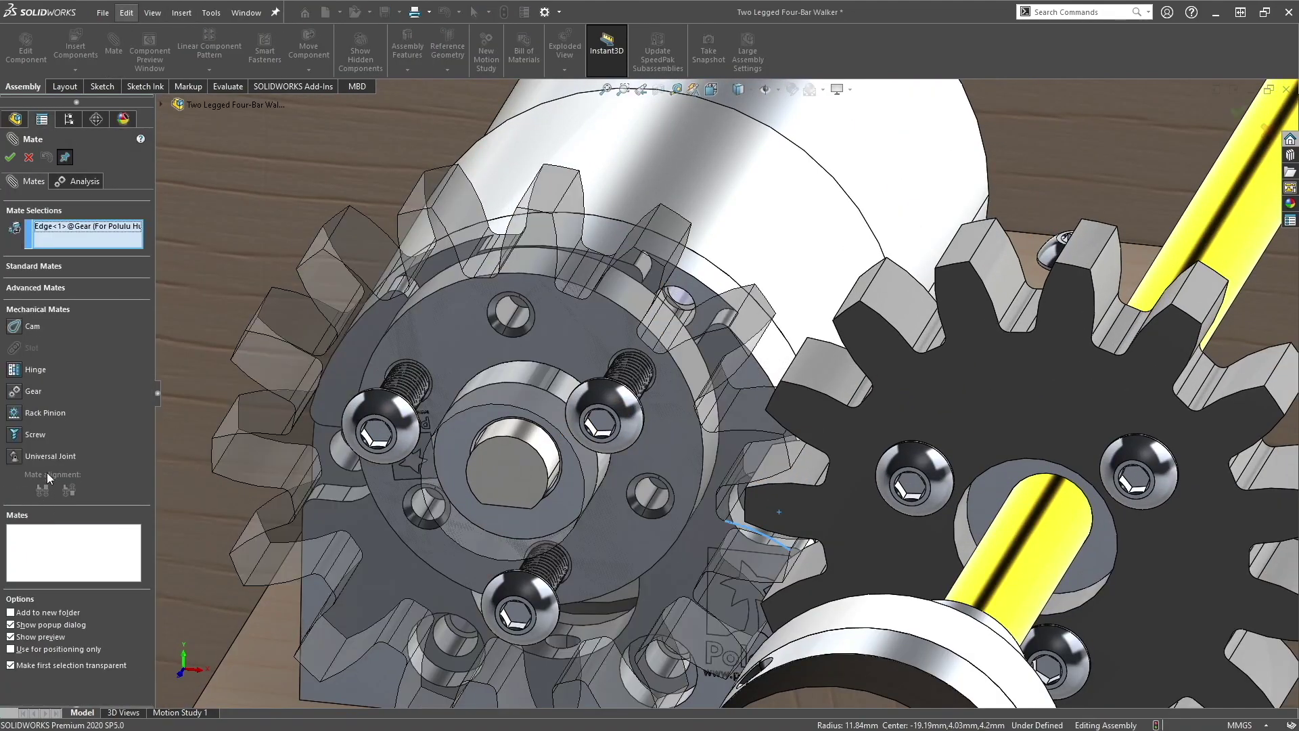
pyautogui.click(15, 392)
pyautogui.rightClick(103, 283)
pyautogui.click(179, 292)
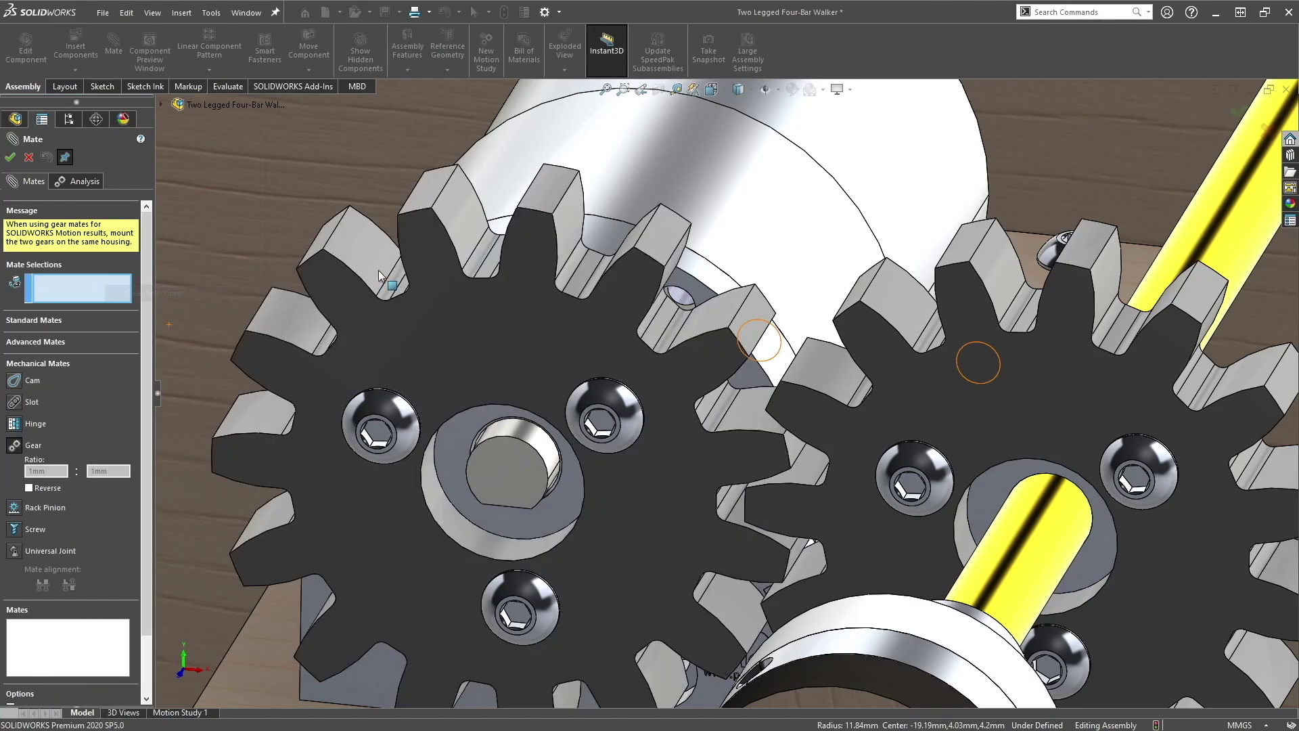
# Apply the gear mate between tooth-root faces of the motor gear and crank shaft gear at a 31.25 mm : 31.25 mm ratio
pyautogui.scroll(-5, 684, 332)
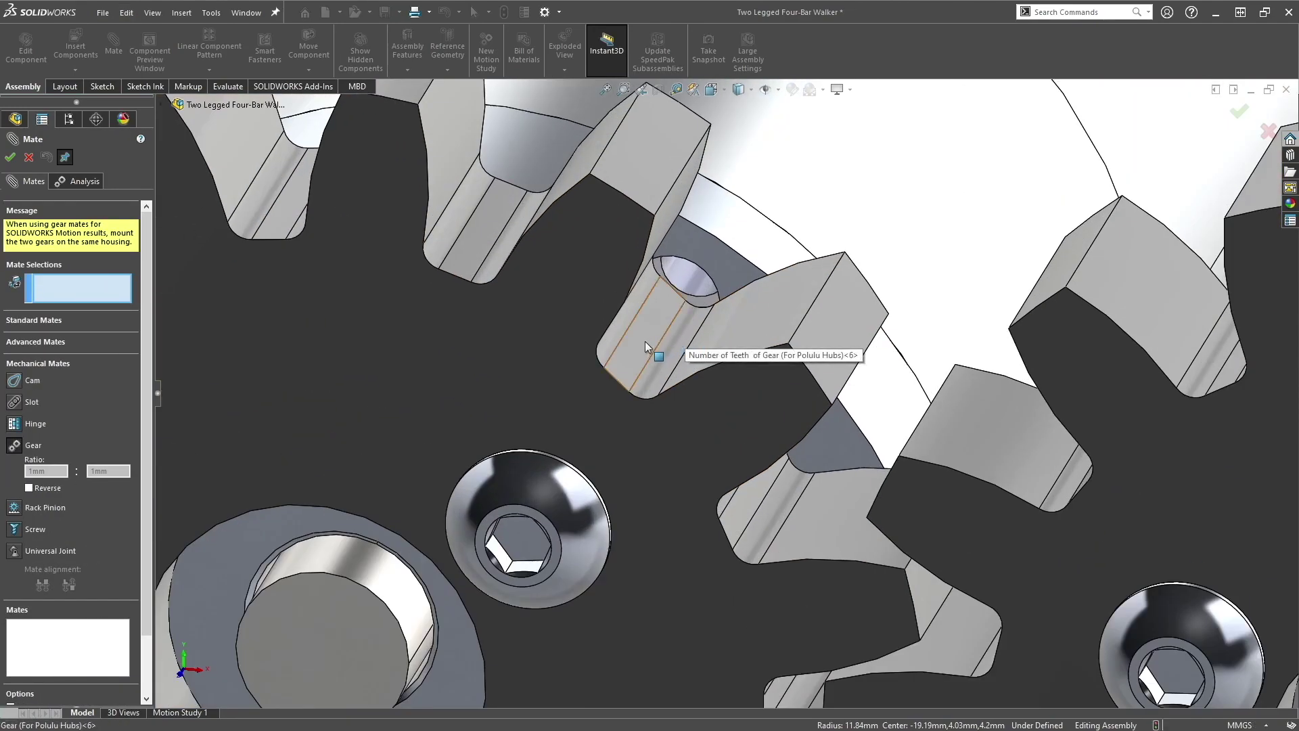
pyautogui.click(644, 341)
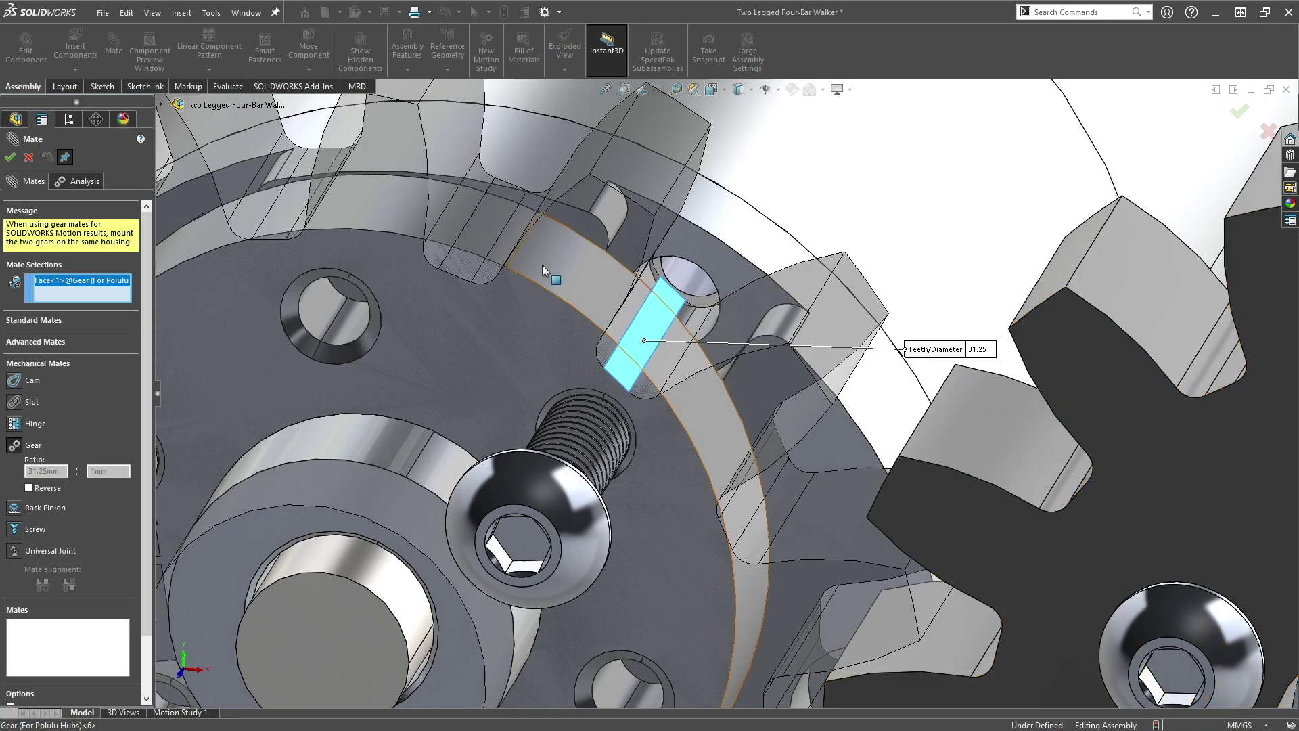
pyautogui.scroll(5, 830, 360)
pyautogui.scroll(-5, 963, 424)
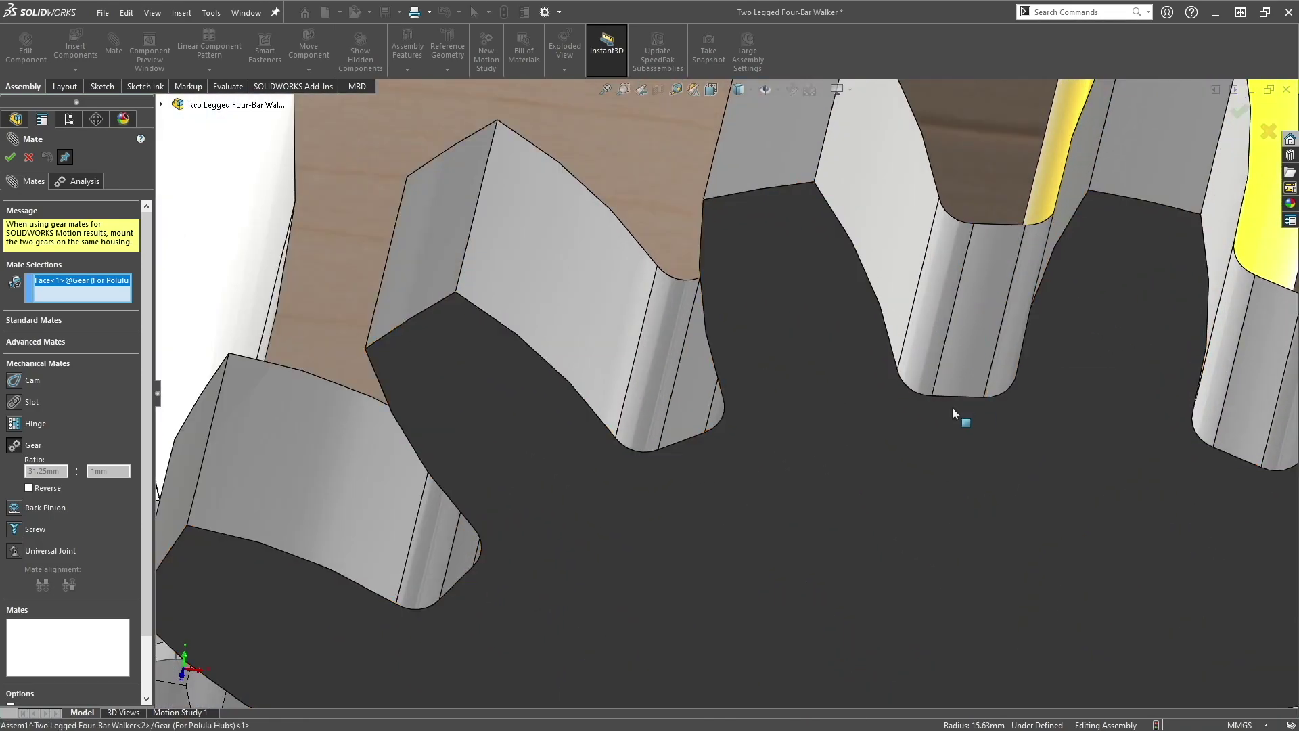
pyautogui.click(949, 387)
pyautogui.scroll(3, 940, 352)
pyautogui.scroll(5, 938, 343)
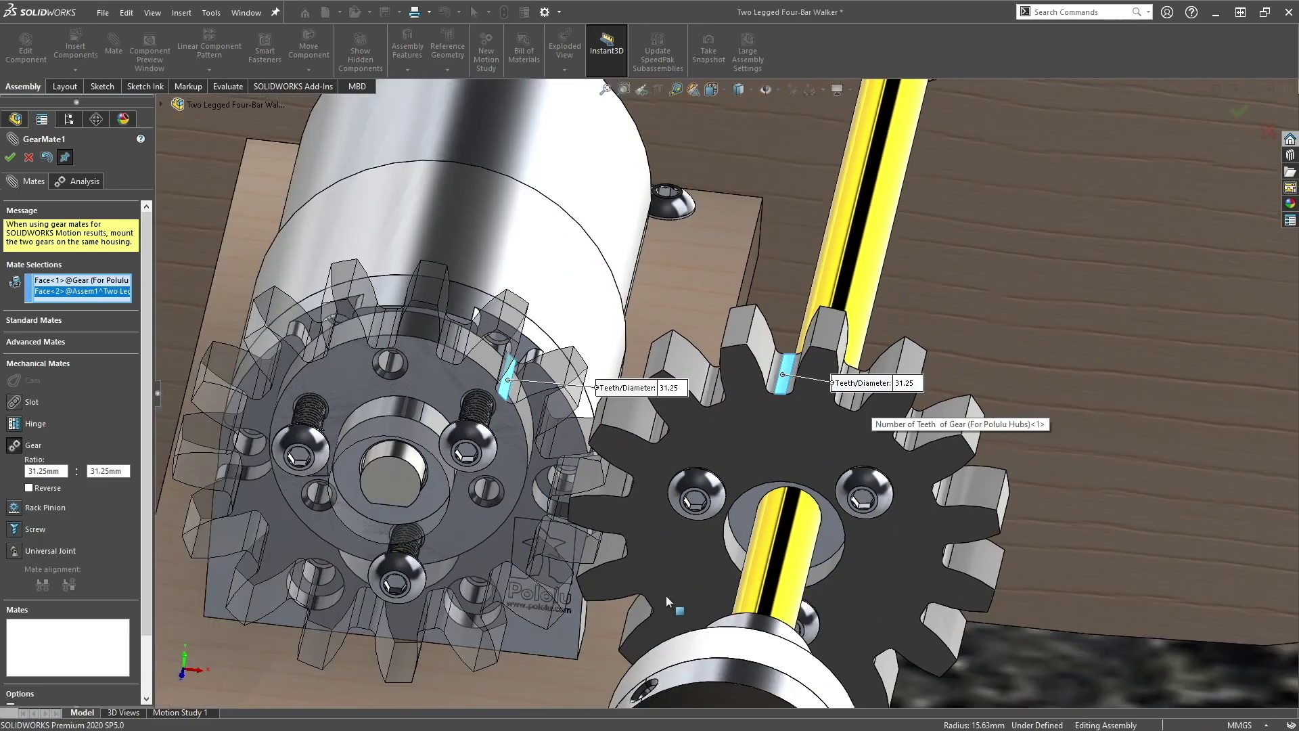
pyautogui.moveTo(938, 343); pyautogui.dragTo(679, 531, button='middle')
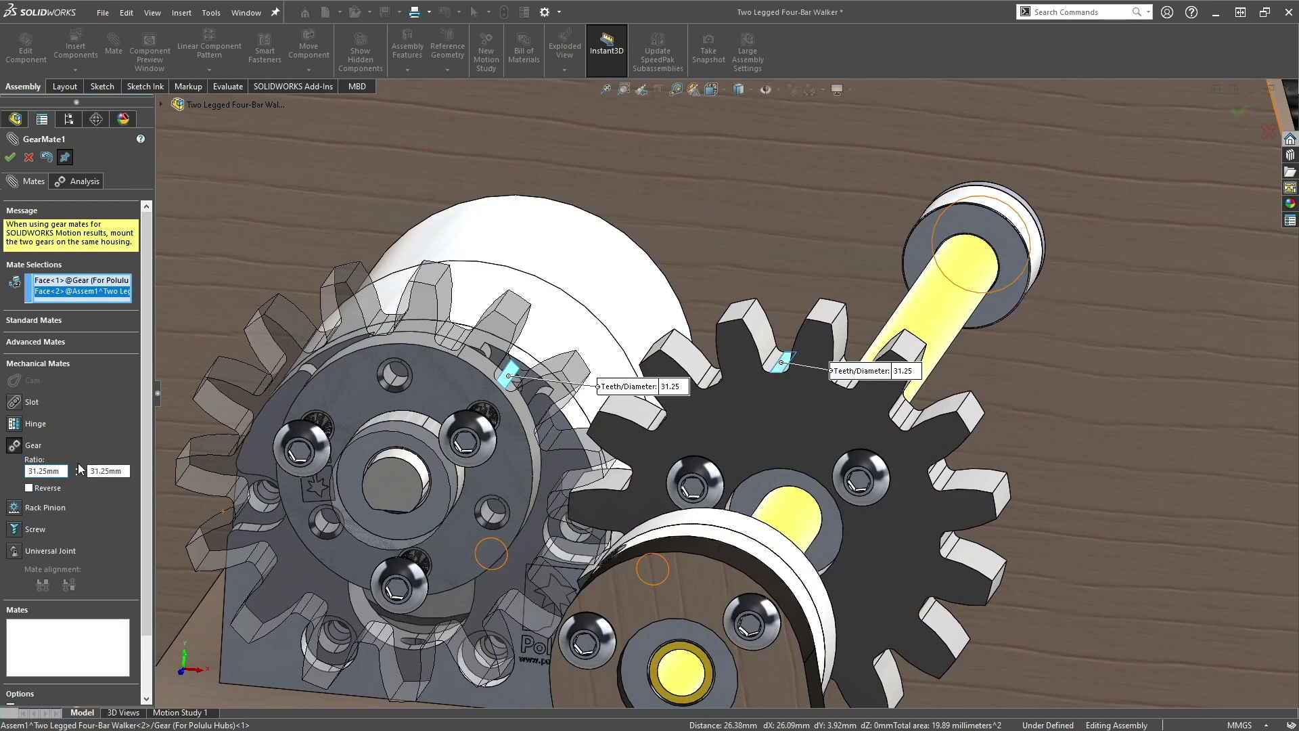
pyautogui.click(12, 159)
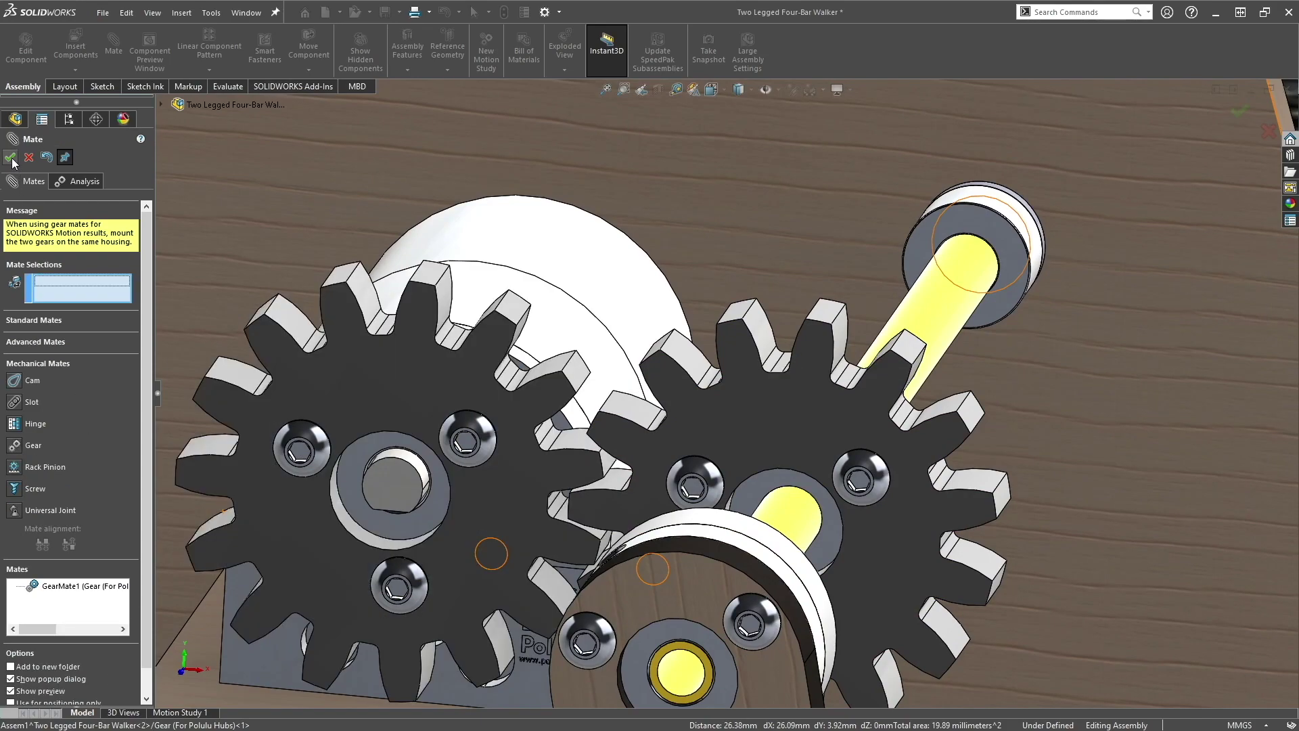
pyautogui.click(11, 159)
# Rotate the mated gears to test that they turn together and swing the crank and leg links
pyautogui.scroll(4, 662, 435)
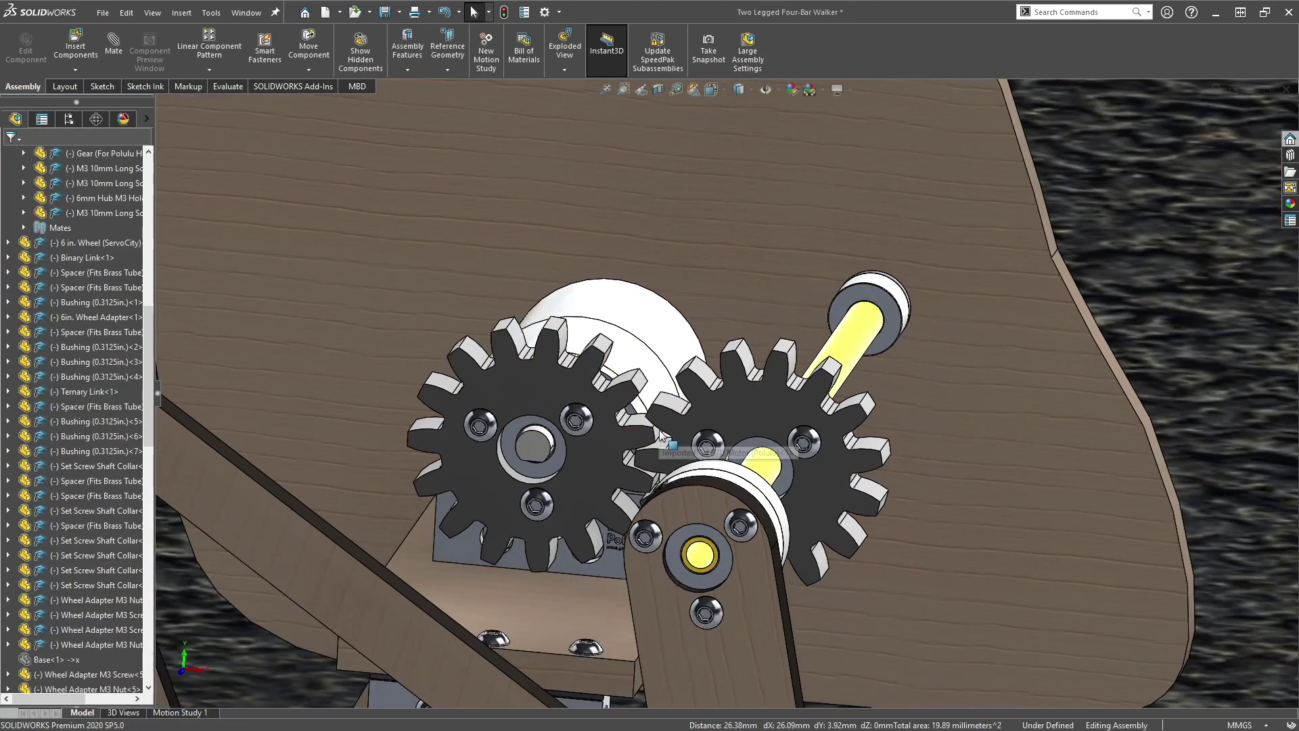
pyautogui.moveTo(710, 481); pyautogui.dragTo(744, 464, button='middle')
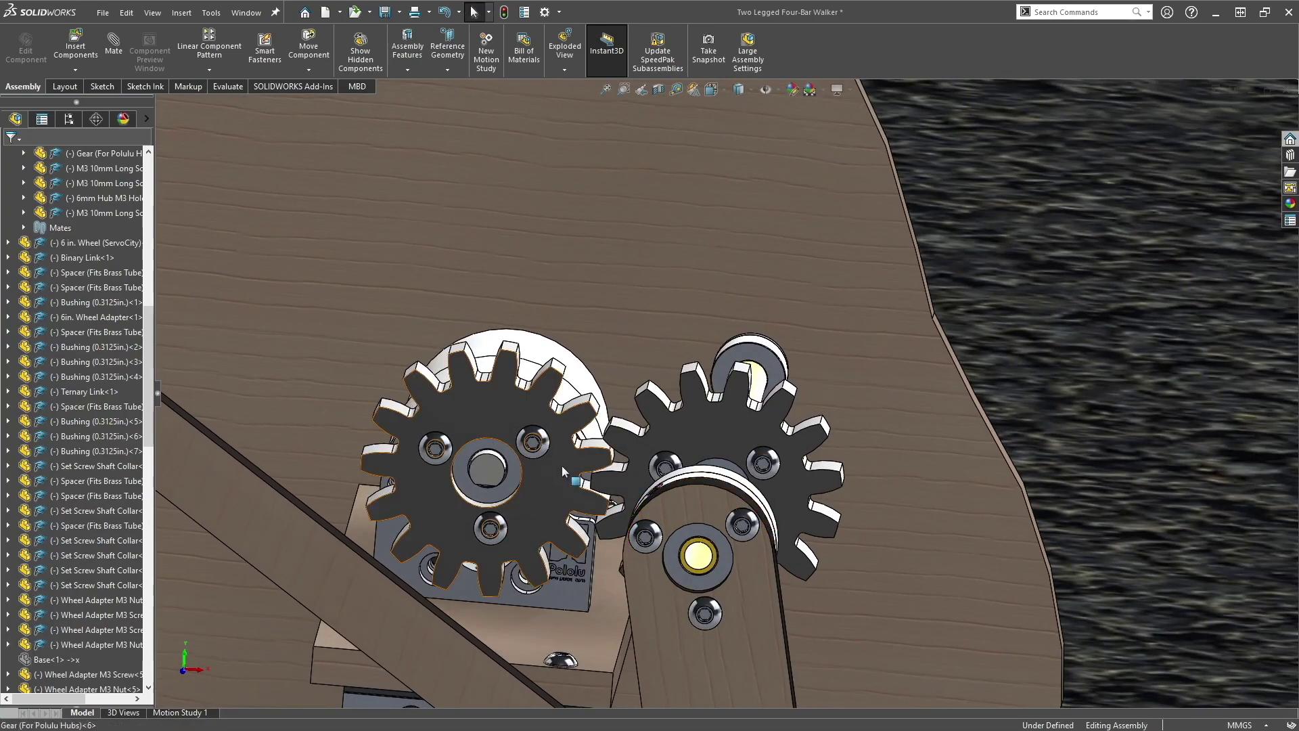
pyautogui.moveTo(561, 466); pyautogui.dragTo(523, 497)
pyautogui.press('Escape')
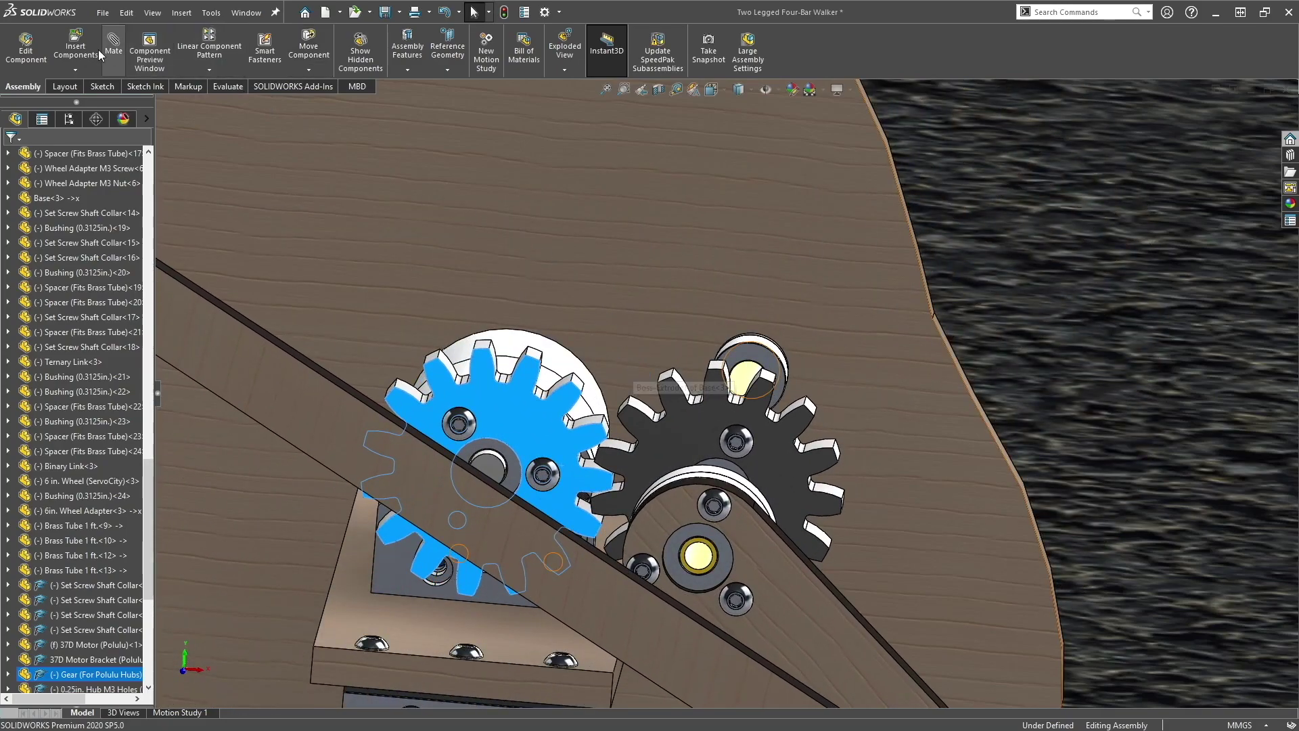
# Save the walker assembly with its unsaved virtual components stored internally, inside the assembly
pyautogui.click(104, 13)
pyautogui.click(129, 166)
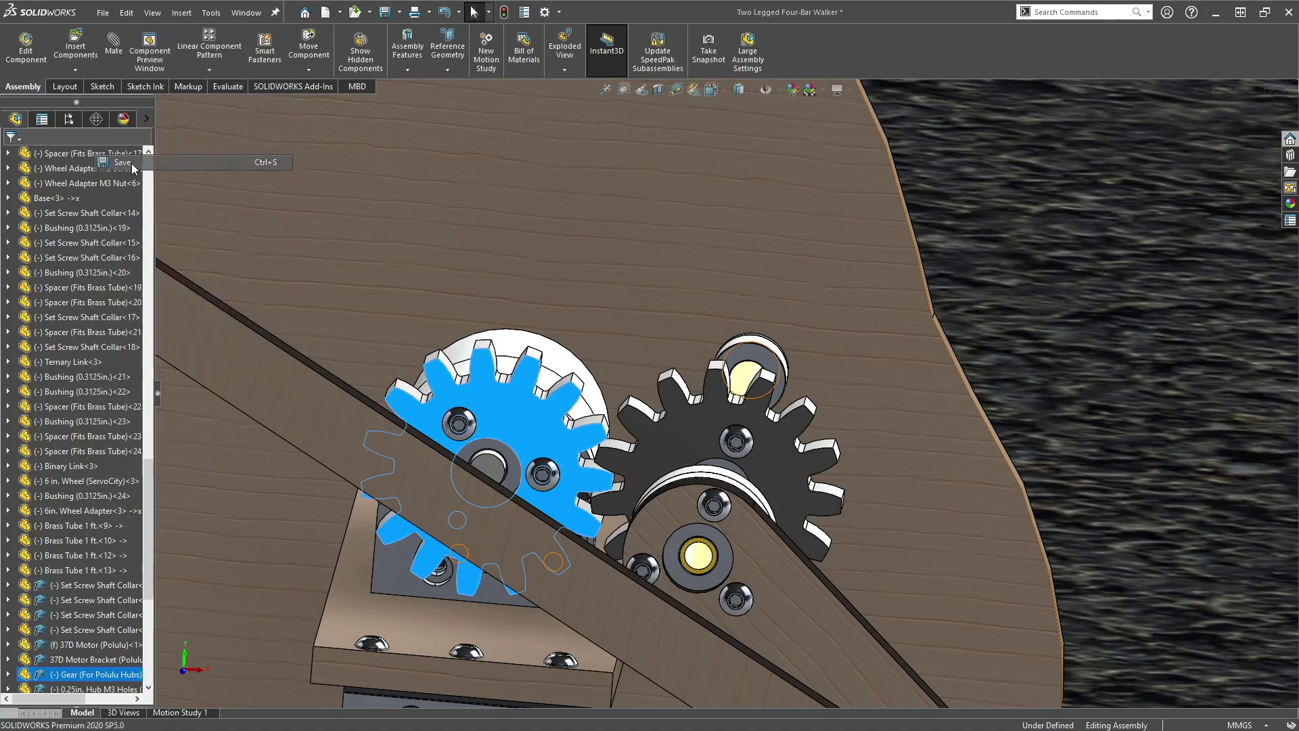
pyautogui.click(272, 210)
pyautogui.click(639, 328)
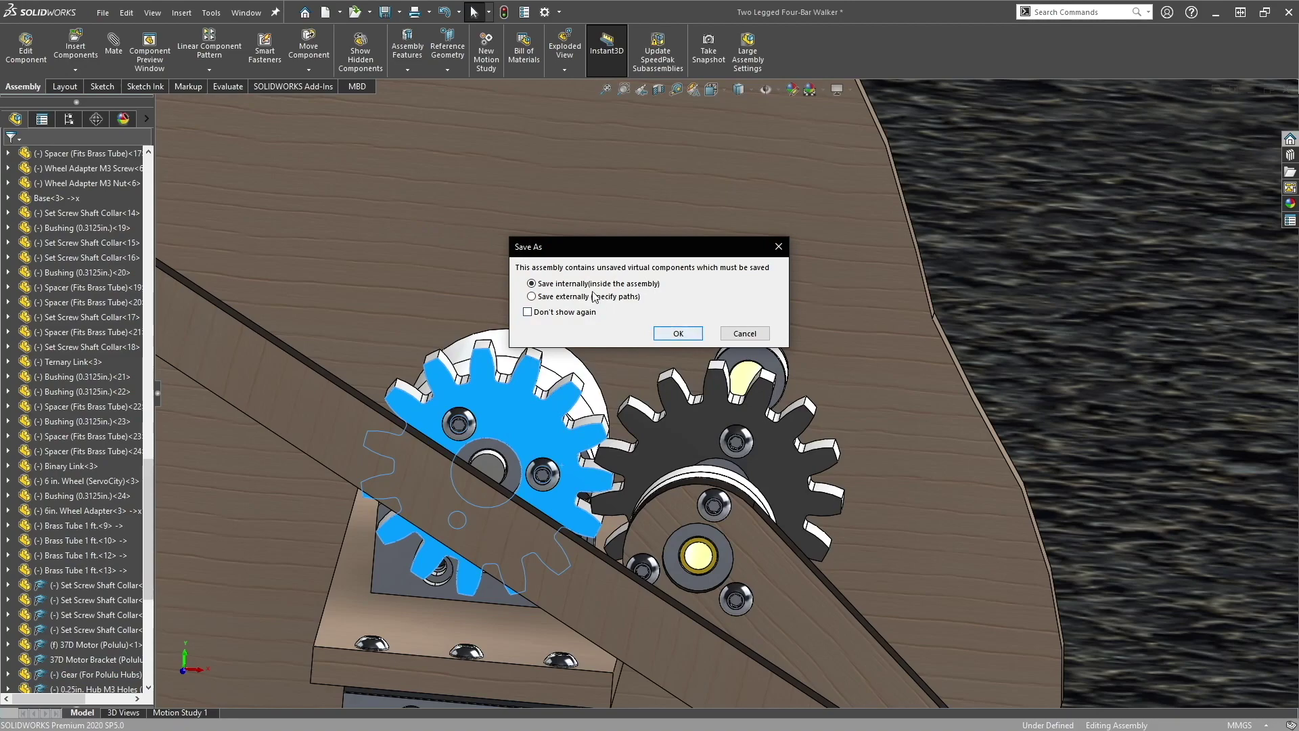
pyautogui.click(668, 336)
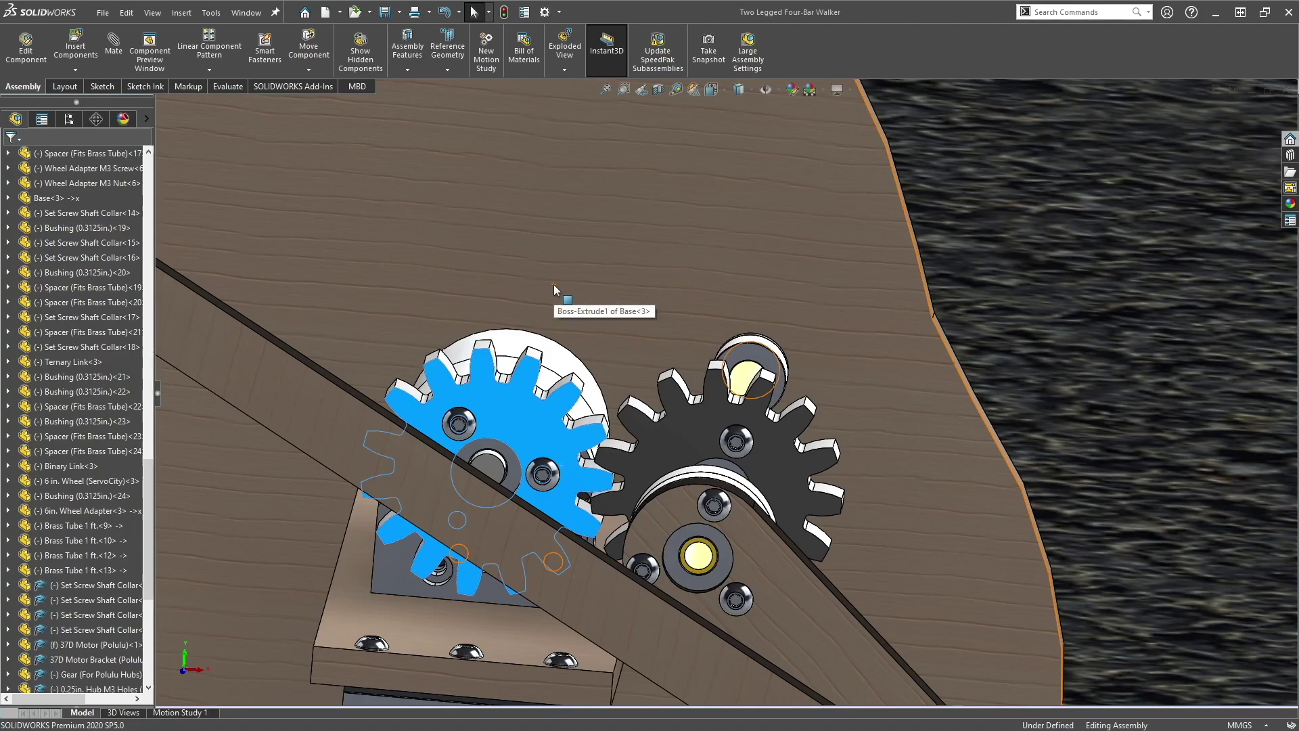
# Collapse the crank drive subassembly in the component tree and show the hidden near-side base plate, Base<1>
pyautogui.scroll(8, 567, 271)
pyautogui.click(889, 335)
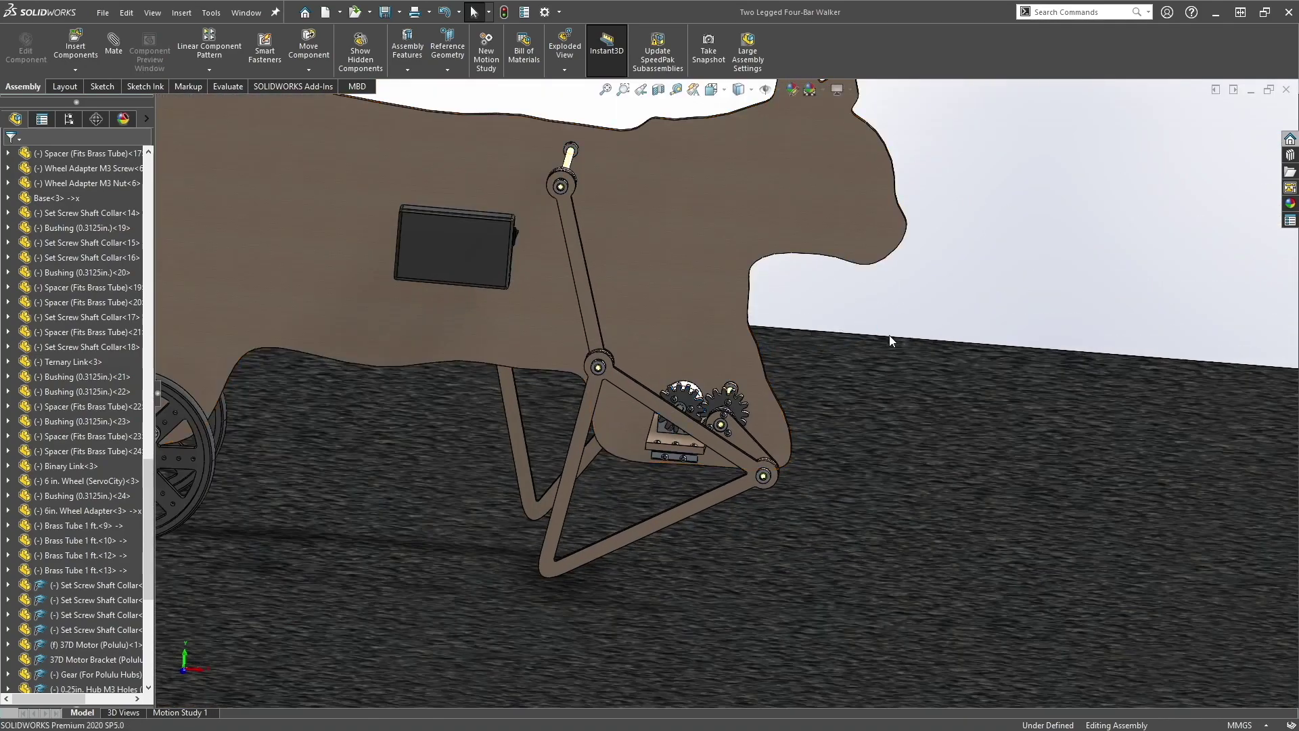
pyautogui.scroll(10, 889, 335)
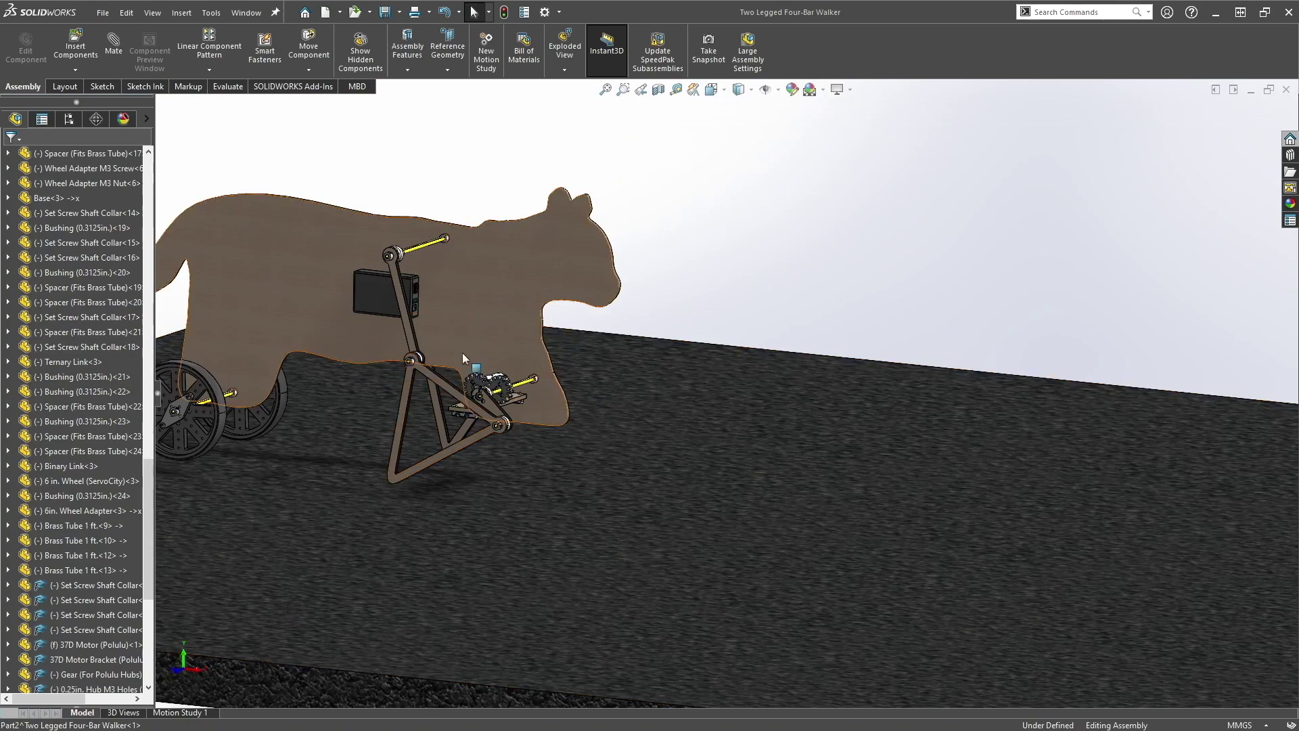
pyautogui.scroll(15, 55, 274)
pyautogui.click(8, 332)
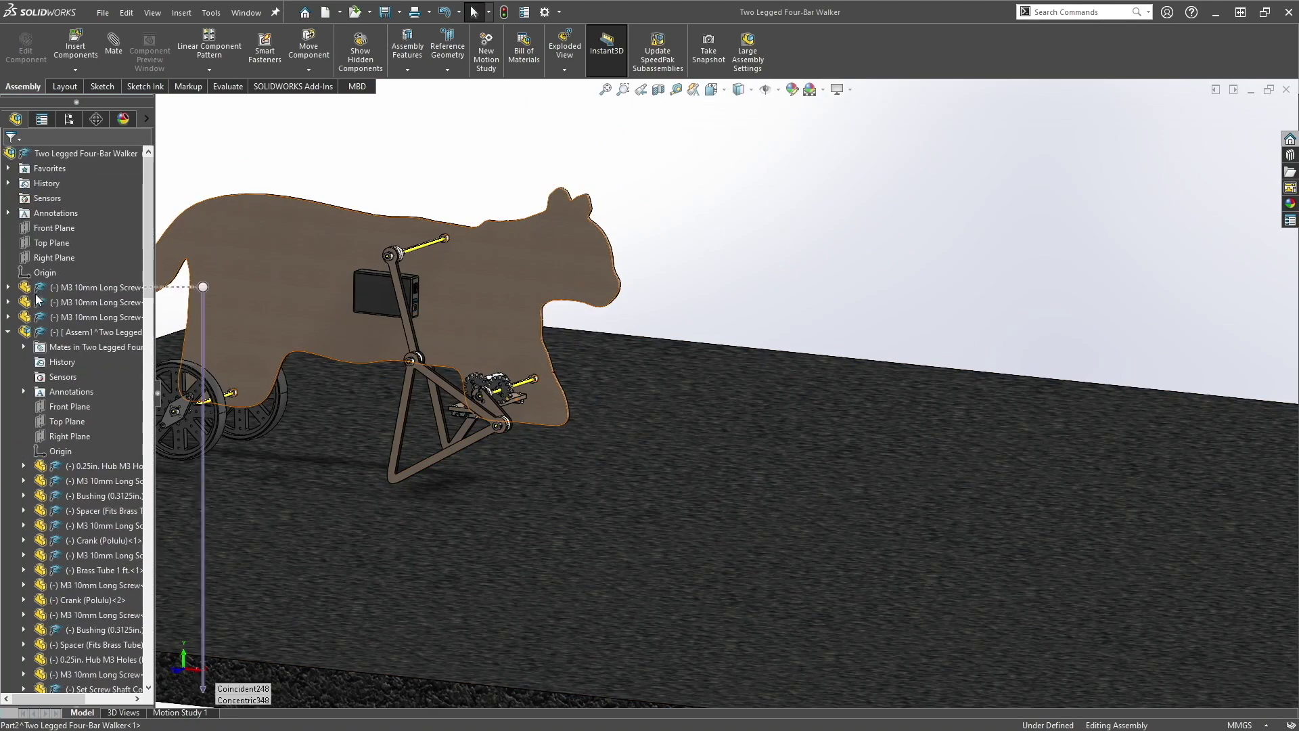
pyautogui.scroll(-15, 107, 364)
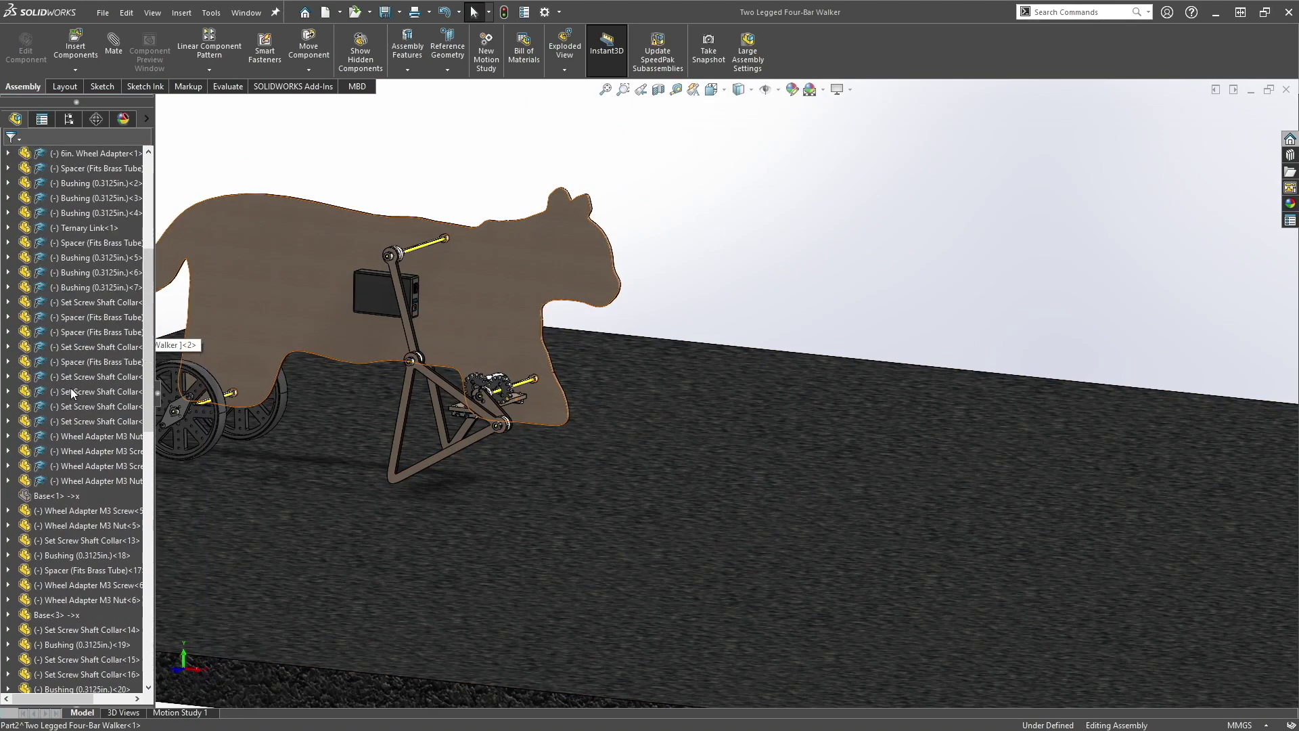
pyautogui.click(42, 496)
pyautogui.click(85, 454)
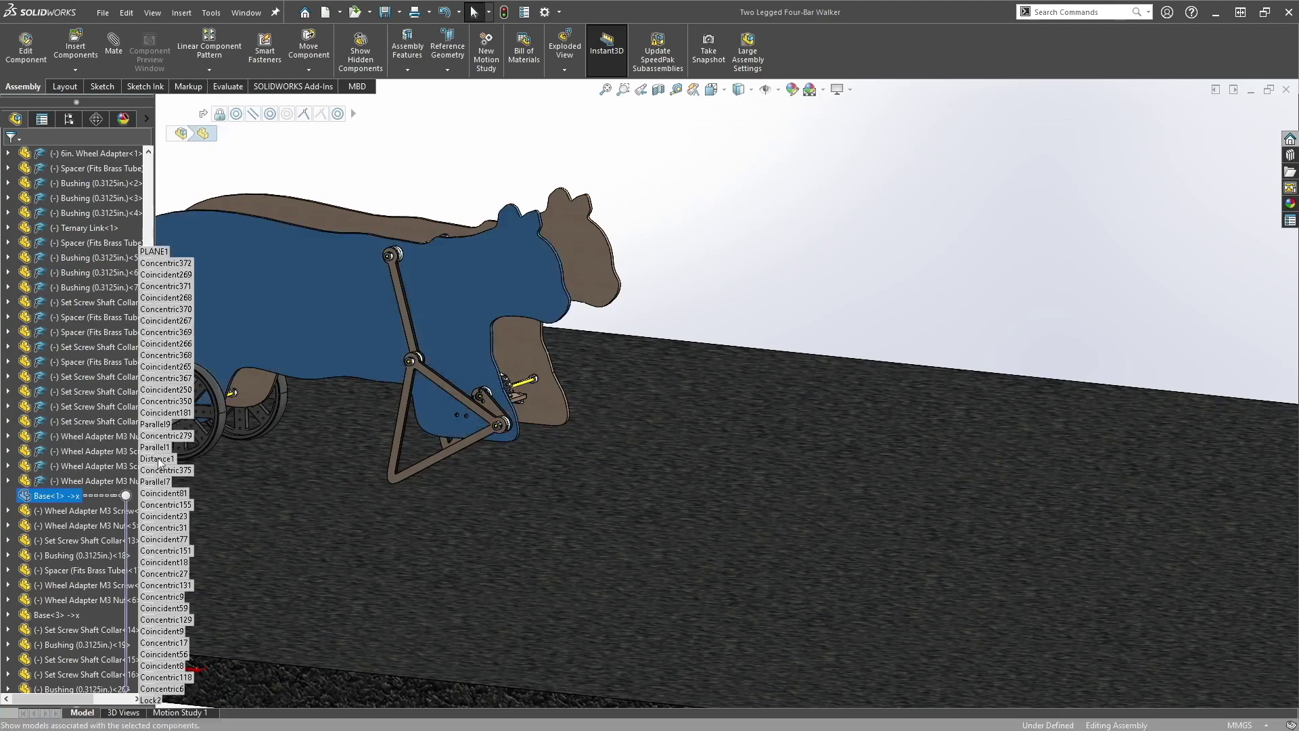
pyautogui.click(670, 318)
# Rotate the motor gear between the two base plates to drive the crank shaft and both legs
pyautogui.hotkey('ctrl', '1')
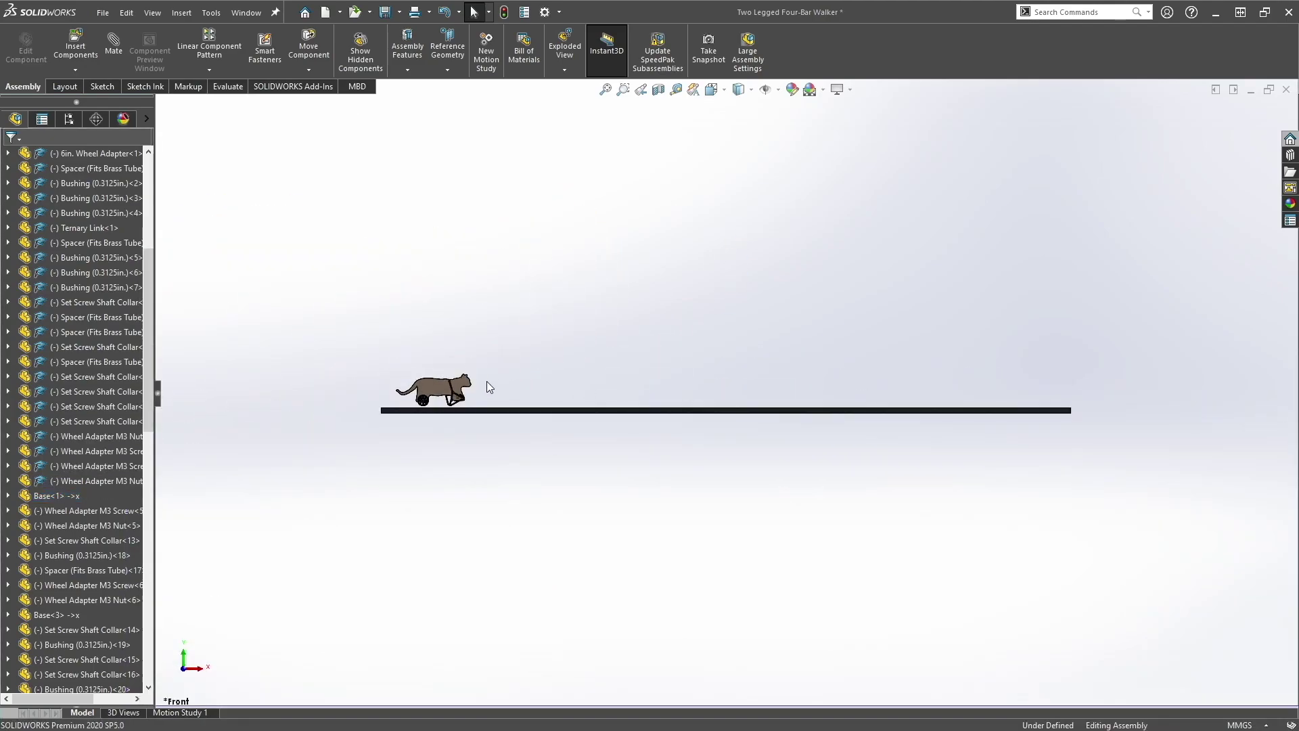
pyautogui.scroll(-6, 486, 383)
pyautogui.scroll(-3, 490, 400)
pyautogui.moveTo(586, 405); pyautogui.dragTo(587, 441, button='middle')
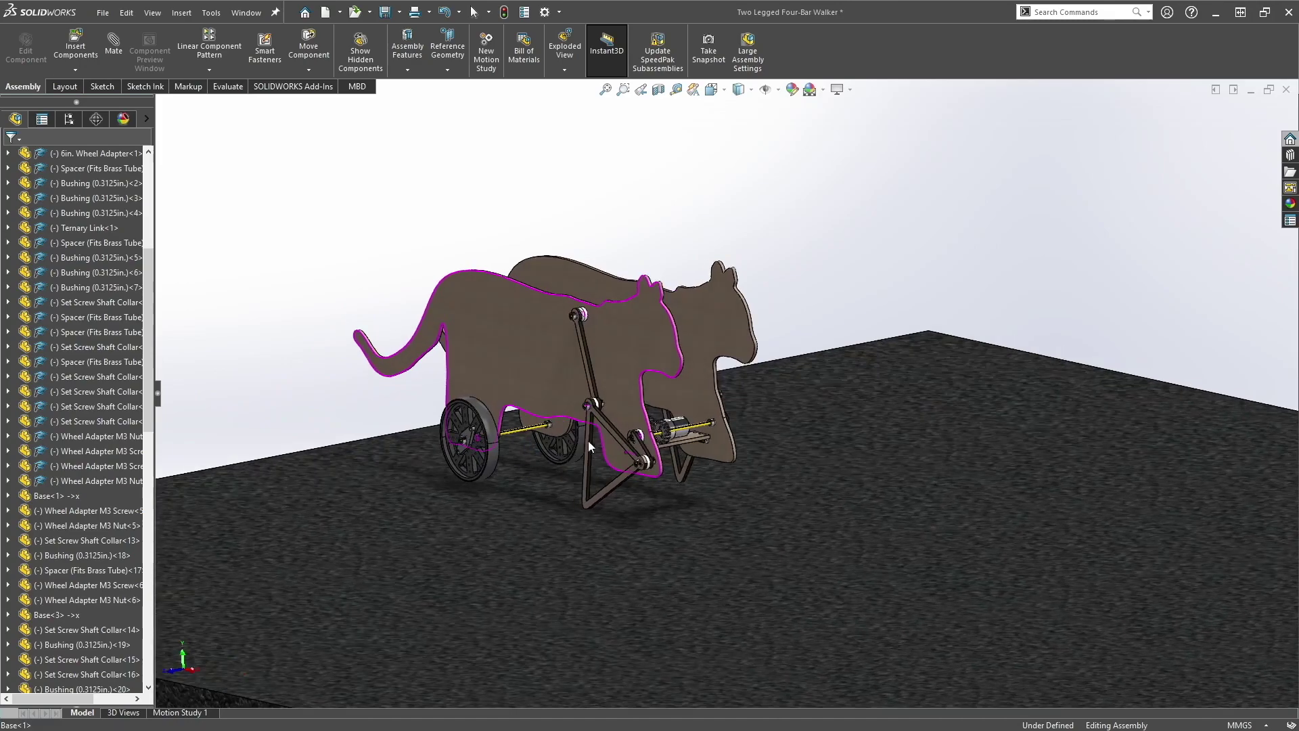
pyautogui.scroll(-5, 666, 433)
pyautogui.scroll(-6, 672, 382)
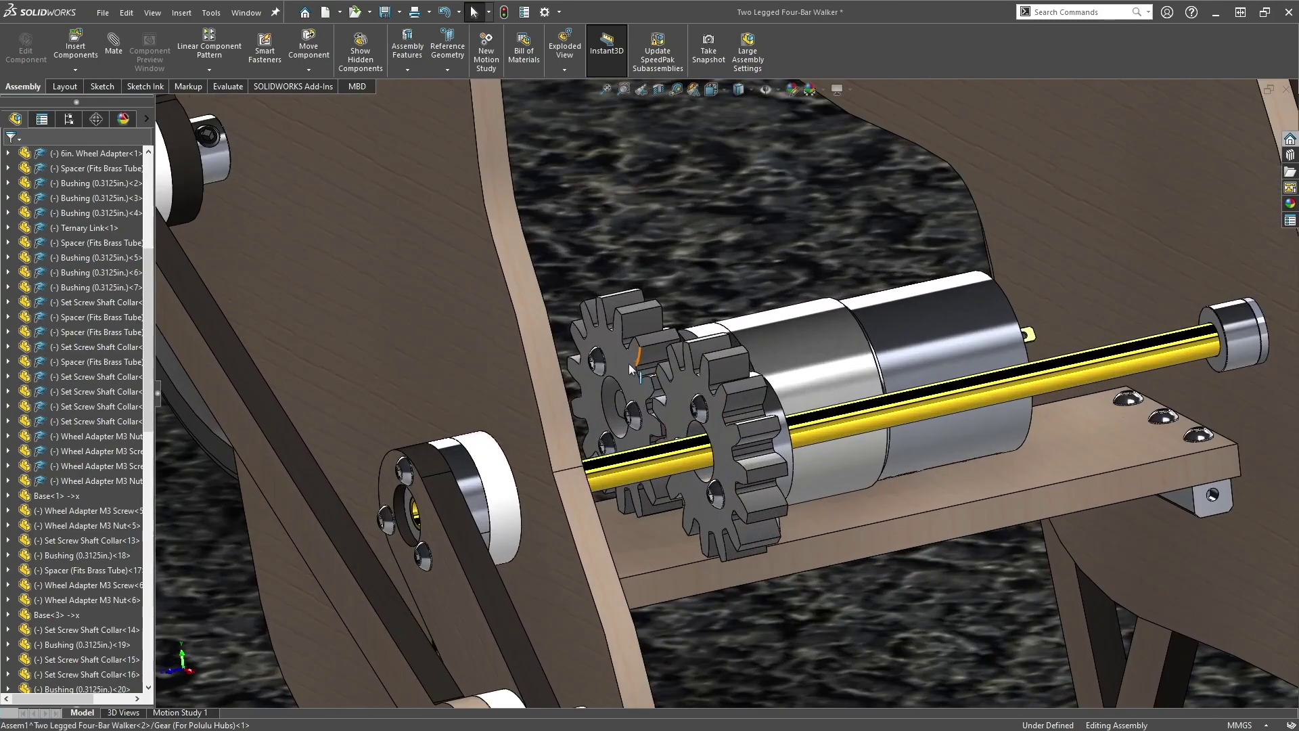
pyautogui.moveTo(635, 378); pyautogui.dragTo(706, 299)
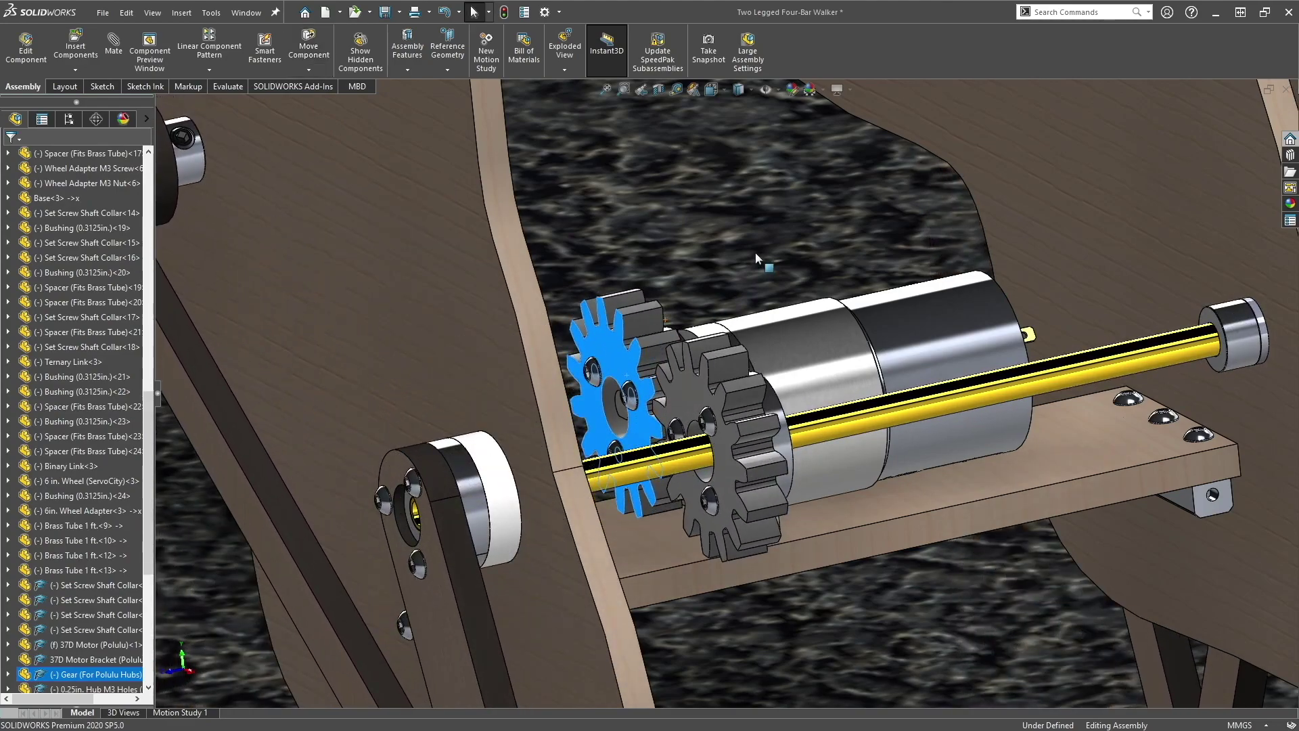
# Float the fixed near-side base plate, Base<1>, and move the whole walker slightly backward over the ground slab
pyautogui.hotkey('ctrl', '1')
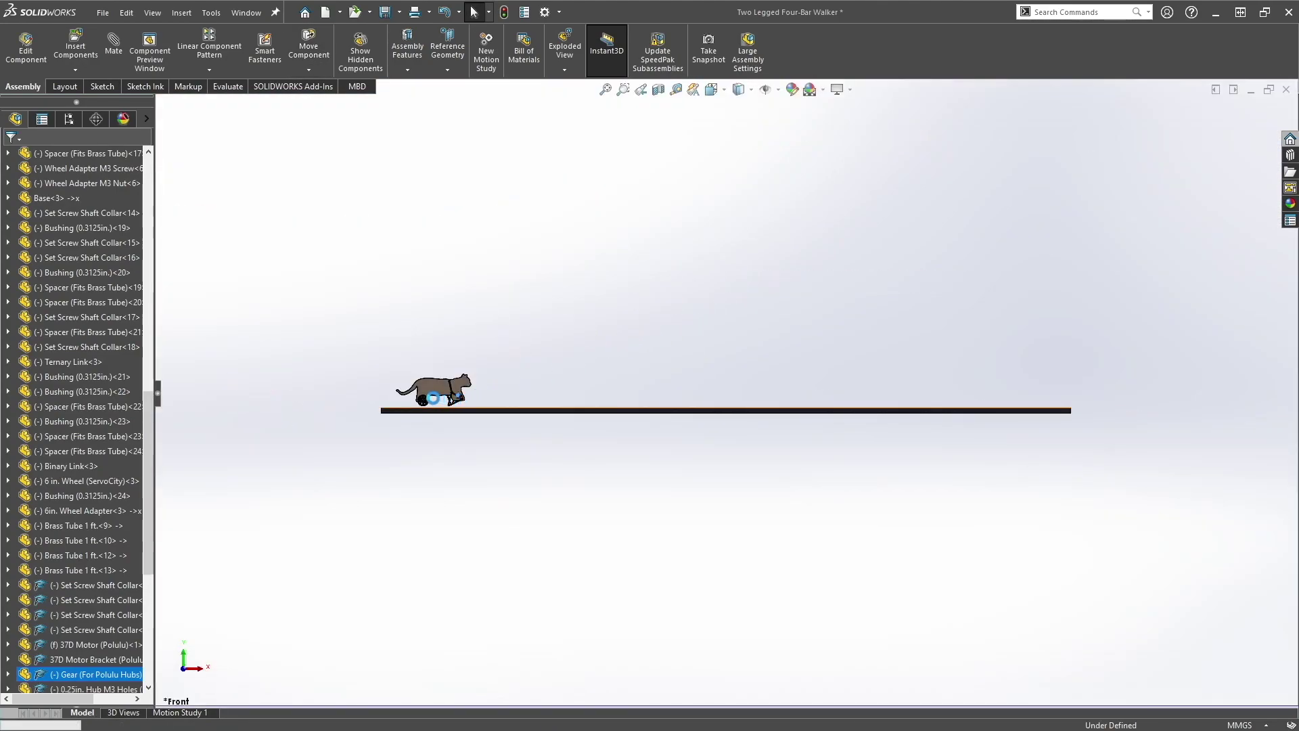
pyautogui.scroll(-10, 440, 395)
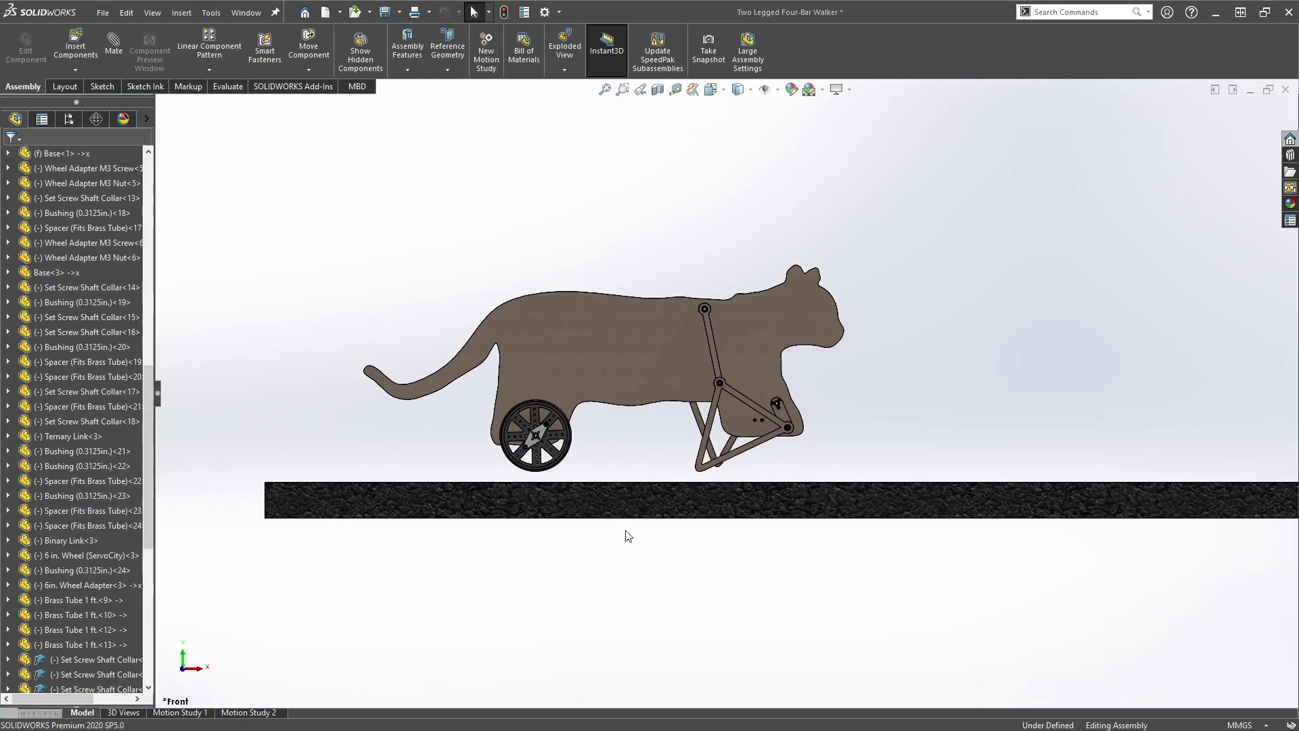
pyautogui.moveTo(675, 423); pyautogui.dragTo(656, 438, button='middle')
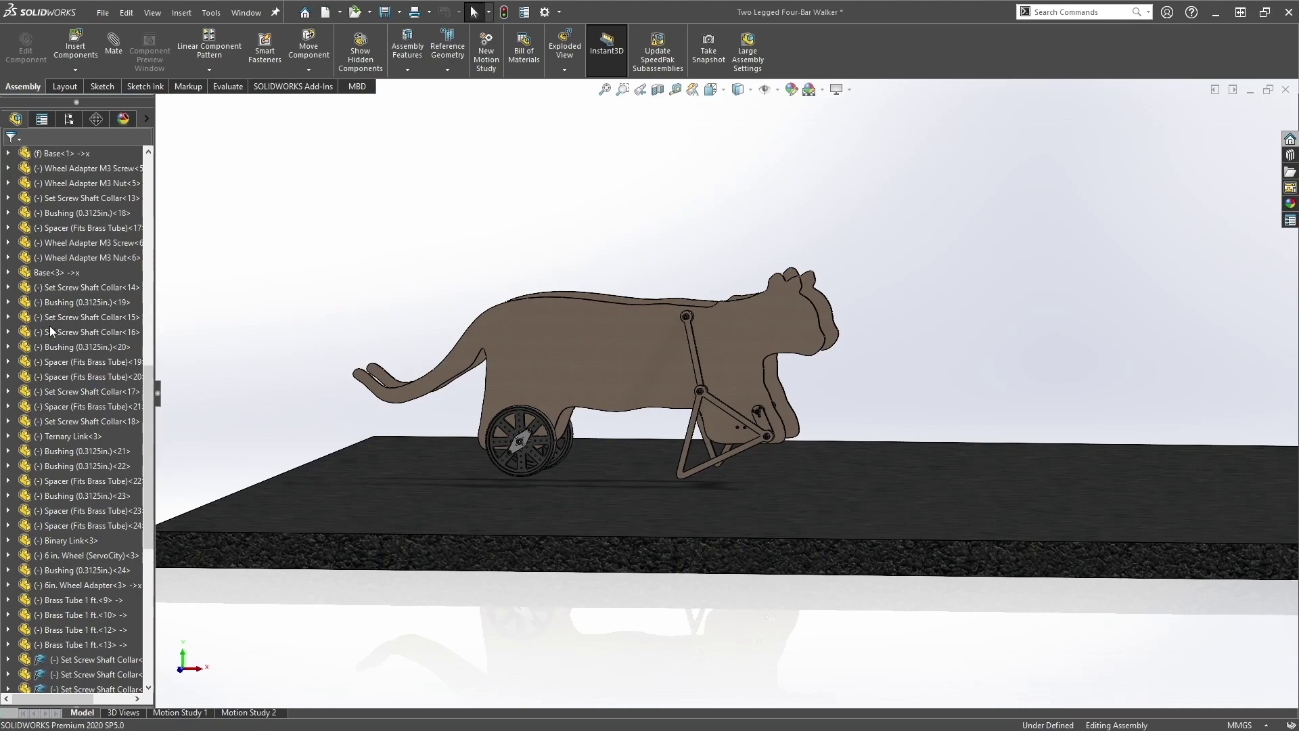
pyautogui.scroll(-9, 53, 430)
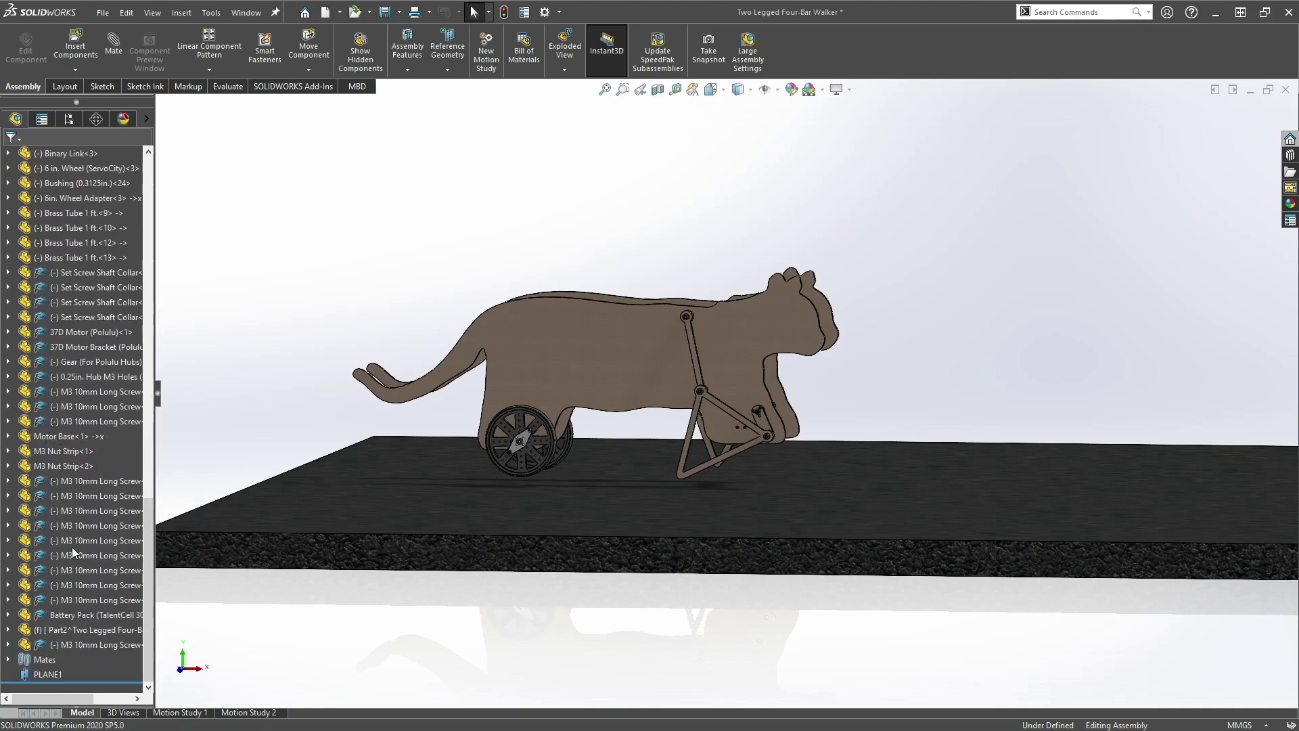
pyautogui.click(40, 632)
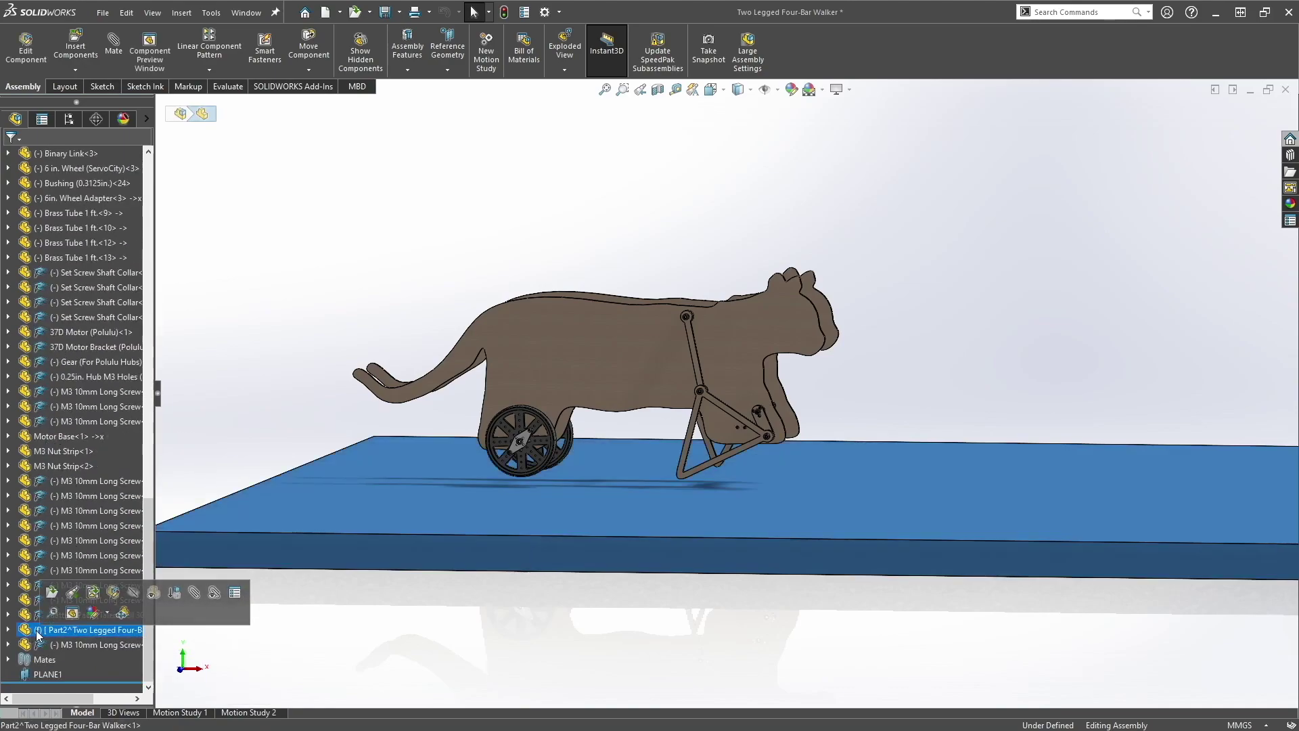
pyautogui.scroll(11, 76, 428)
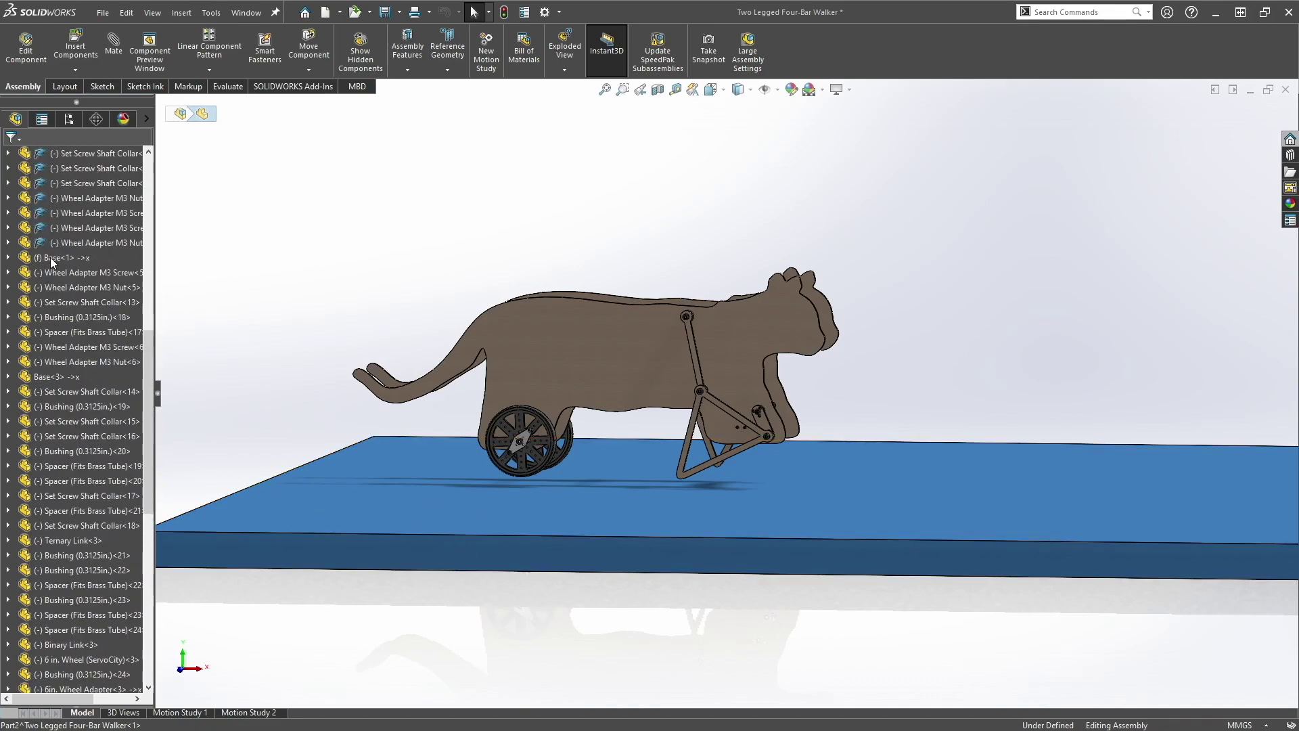
pyautogui.click(50, 257)
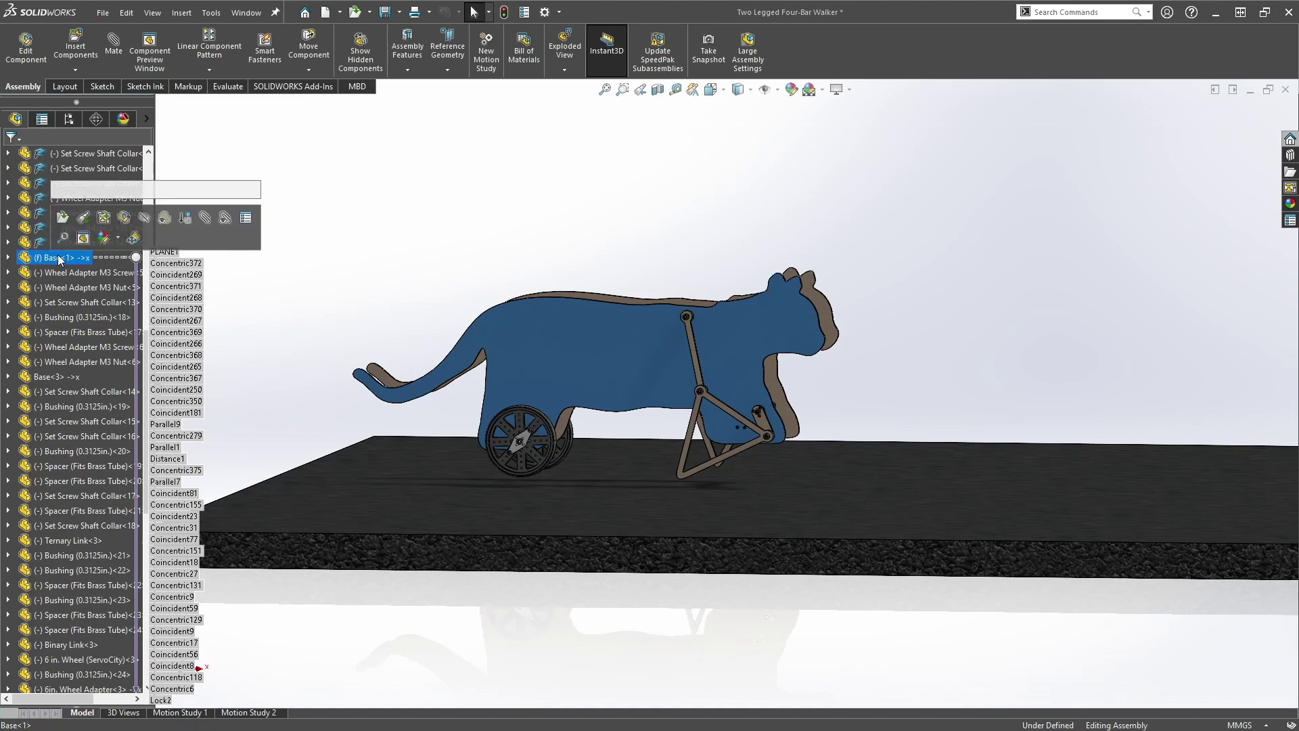
pyautogui.rightClick(58, 254)
pyautogui.click(98, 413)
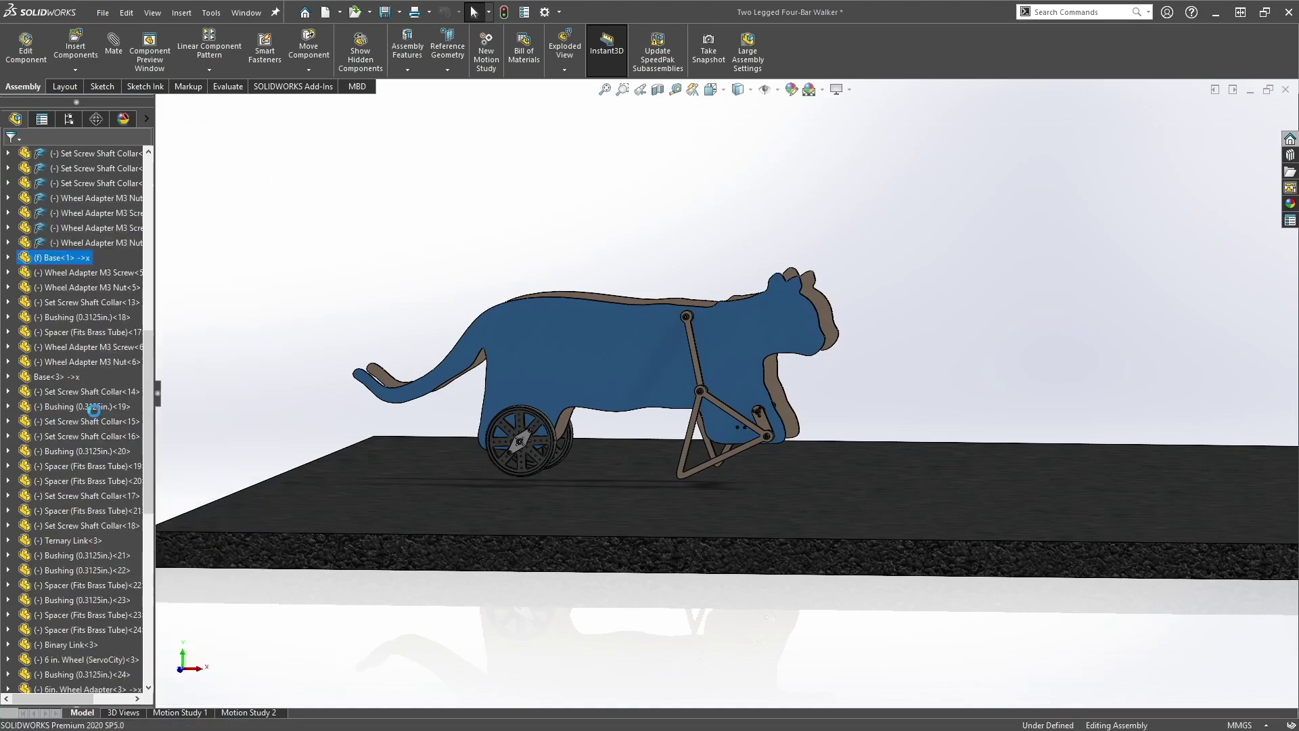
pyautogui.click(619, 358)
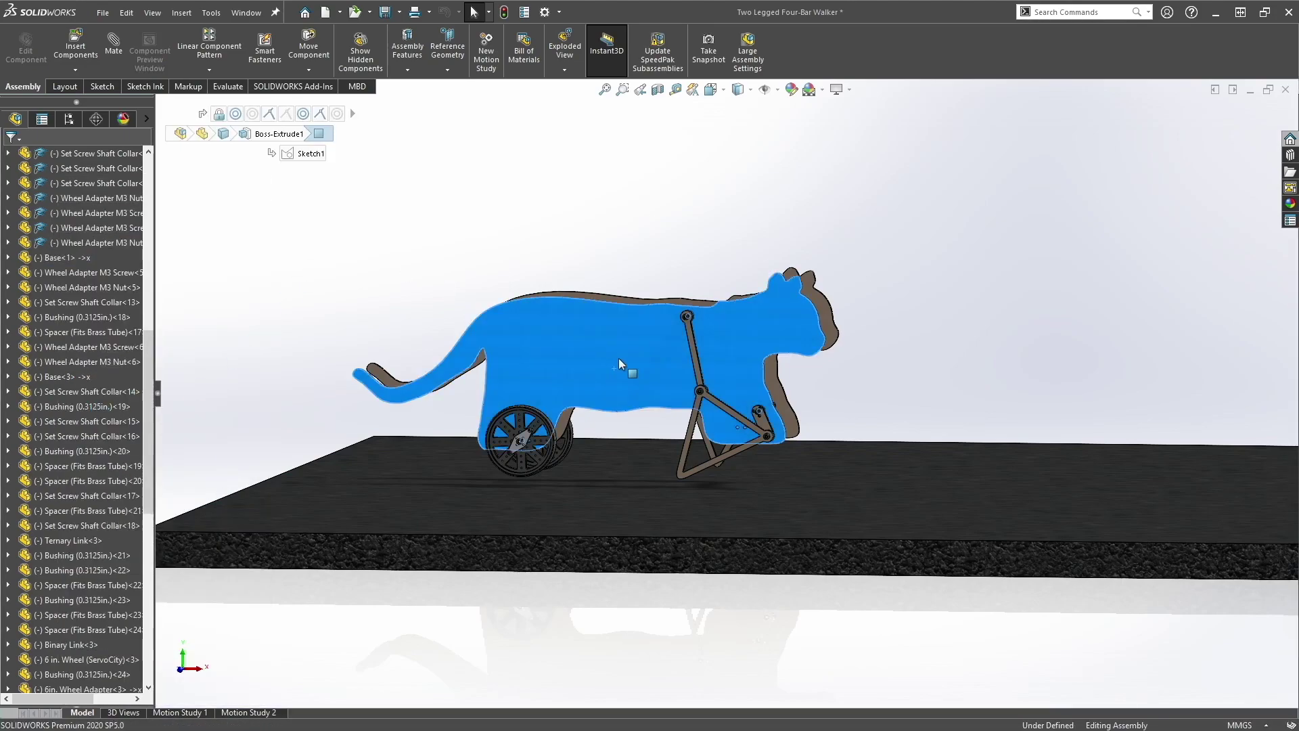
pyautogui.moveTo(615, 345); pyautogui.dragTo(606, 360)
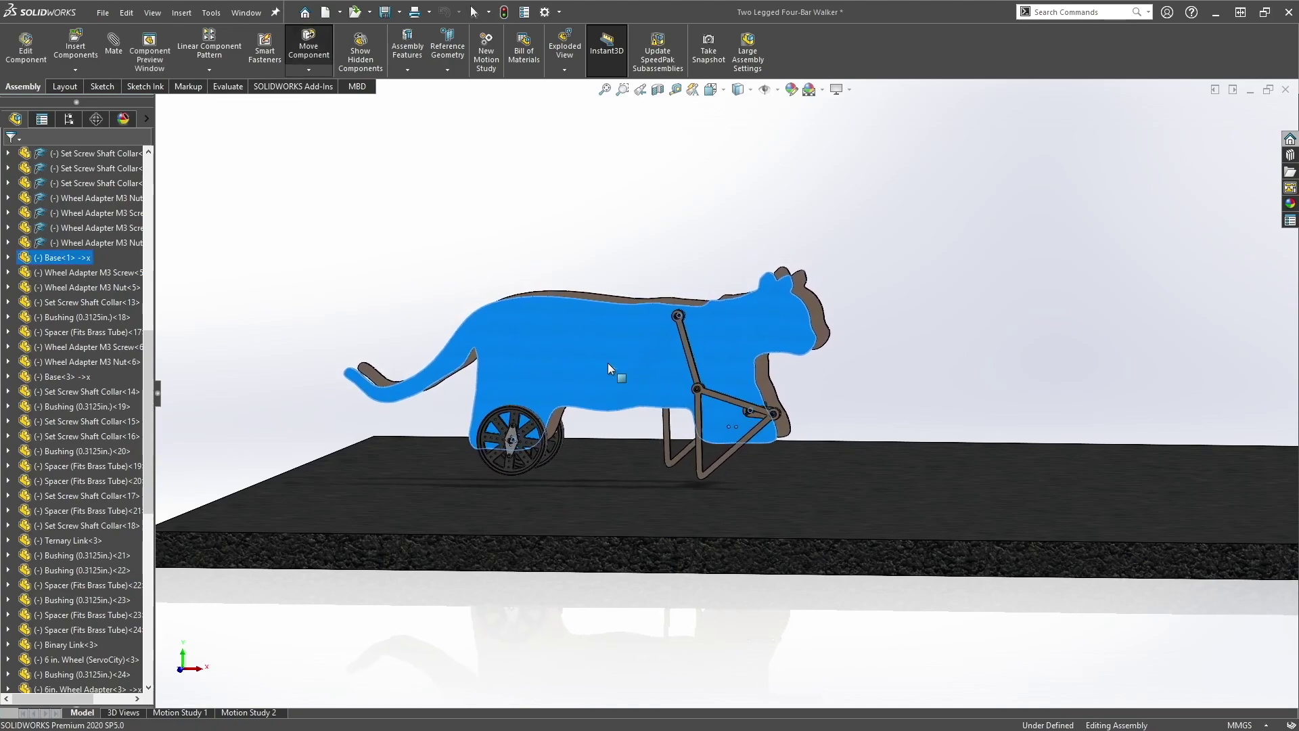
# Create a new motion study for the walker assembly
pyautogui.moveTo(681, 565); pyautogui.dragTo(842, 505)
pyautogui.click(965, 258)
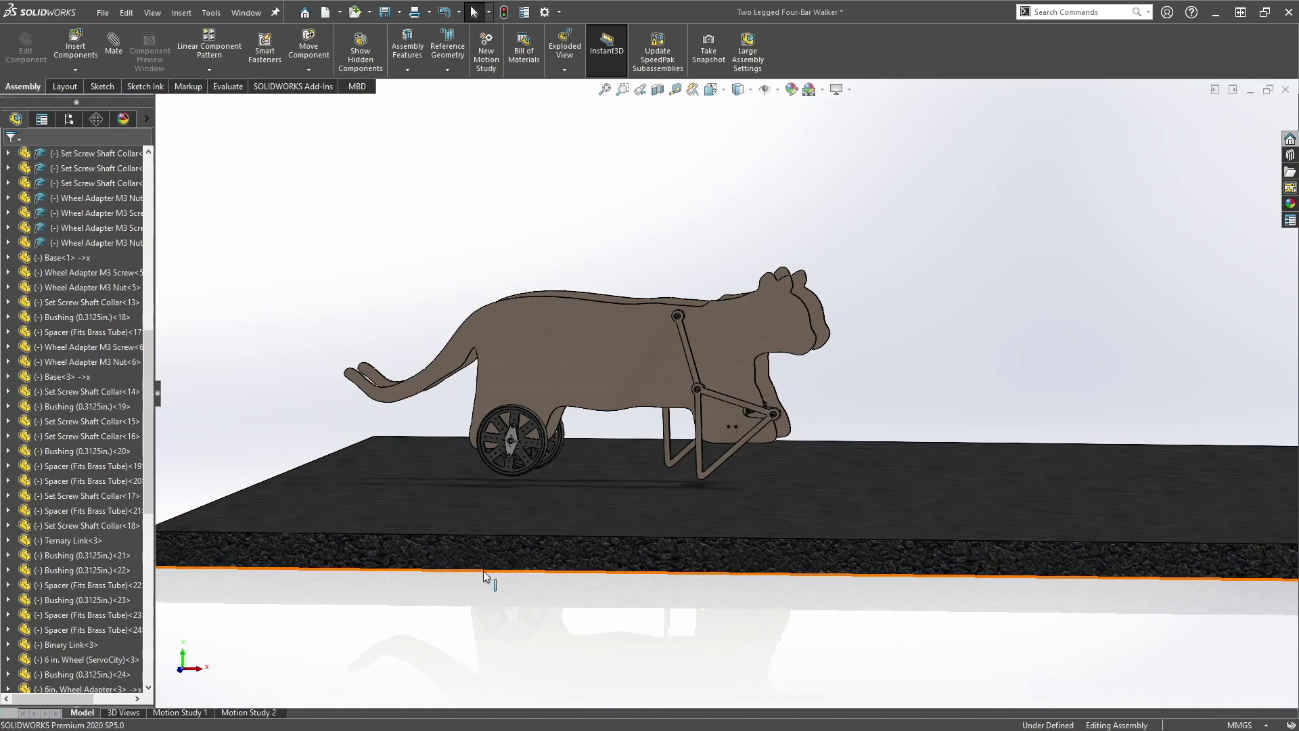
pyautogui.hotkey('ctrl', '1')
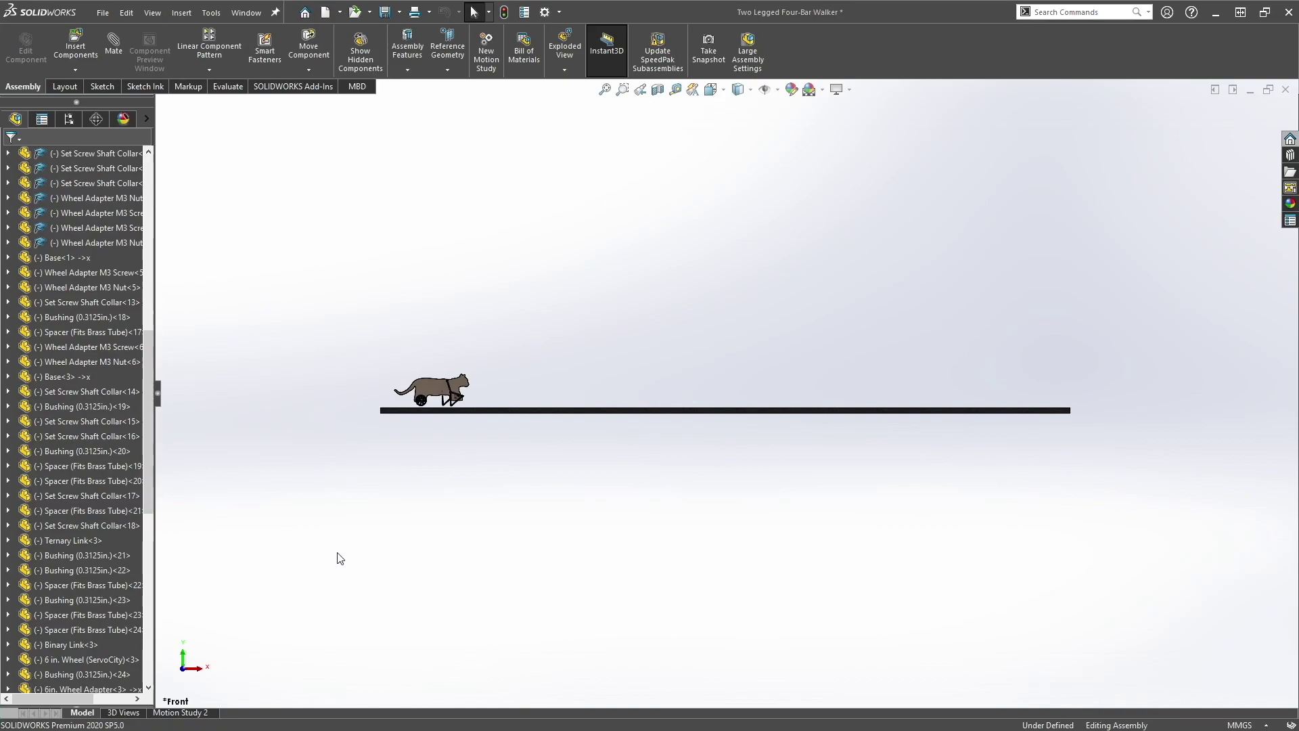
pyautogui.click(482, 62)
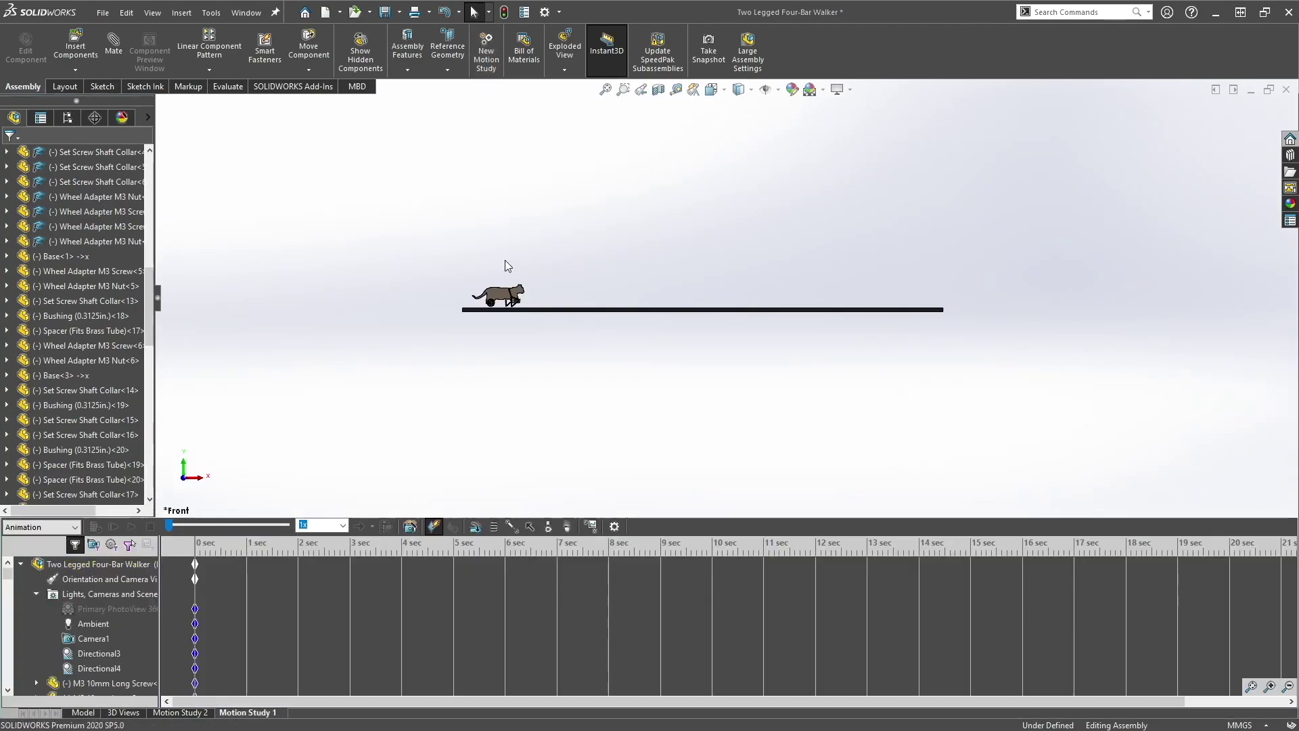
pyautogui.scroll(-8, 579, 287)
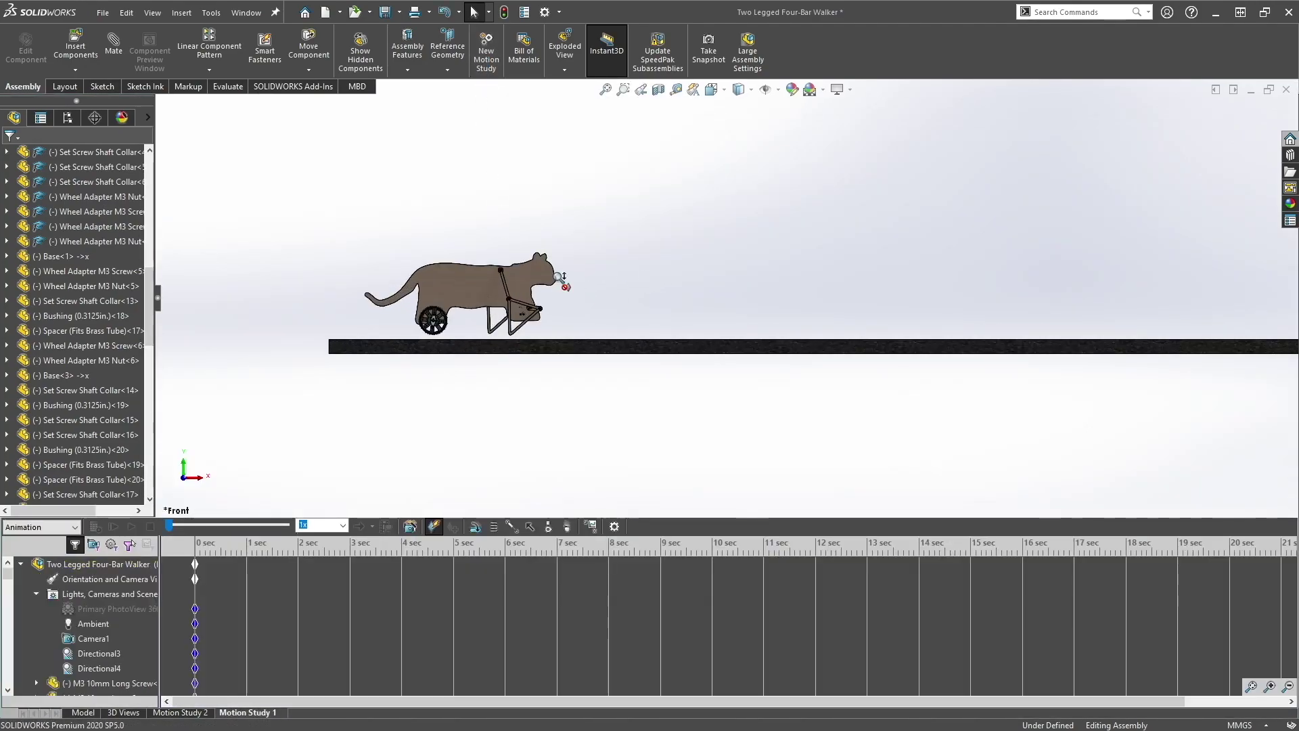
pyautogui.scroll(-3, 559, 277)
pyautogui.moveTo(594, 294); pyautogui.dragTo(567, 324, button='middle')
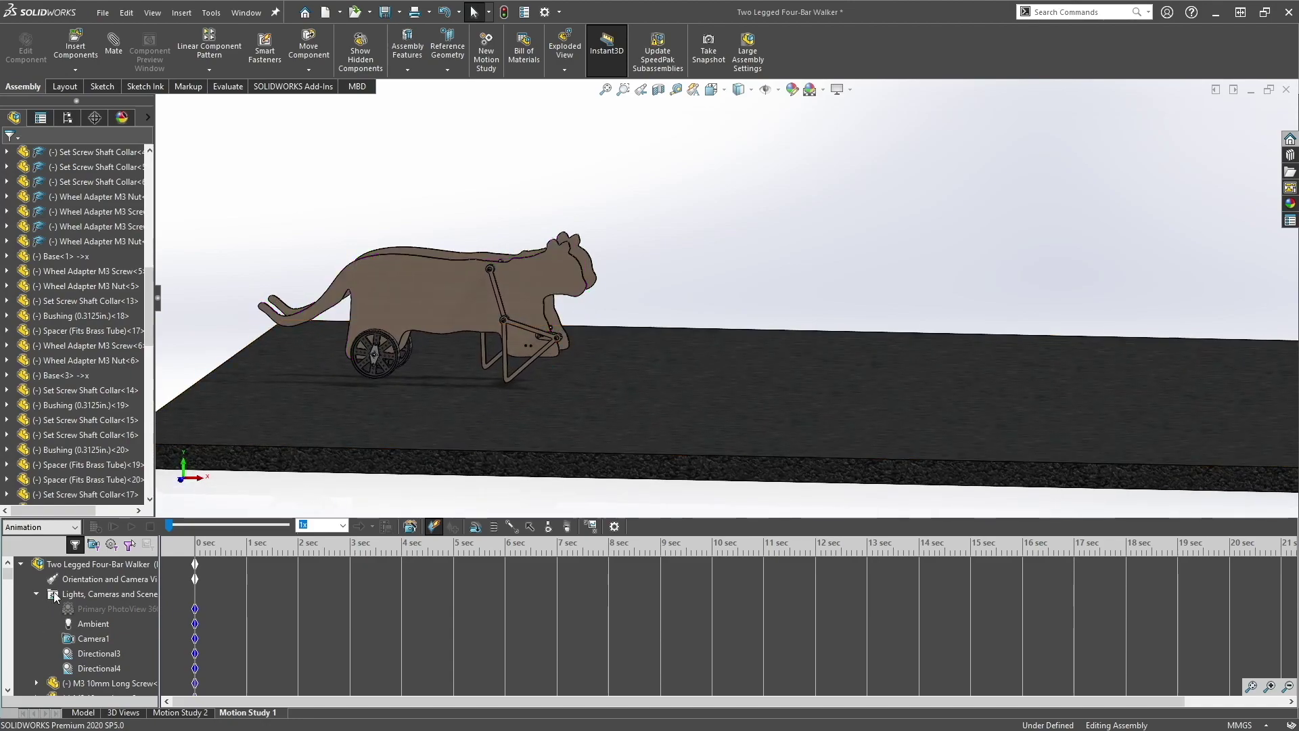
# Set the study type to Motion Analysis and make sure the SOLIDWORKS Motion add-in is active
pyautogui.click(39, 526)
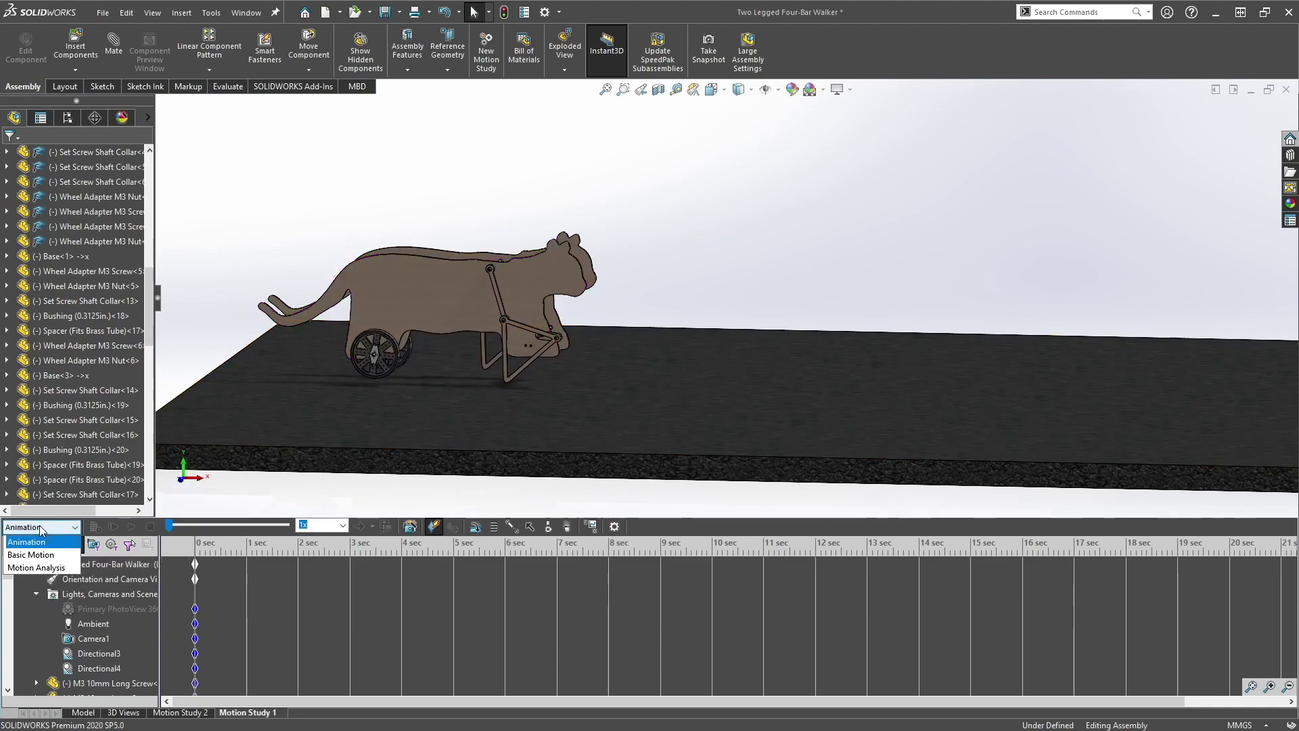
pyautogui.click(39, 568)
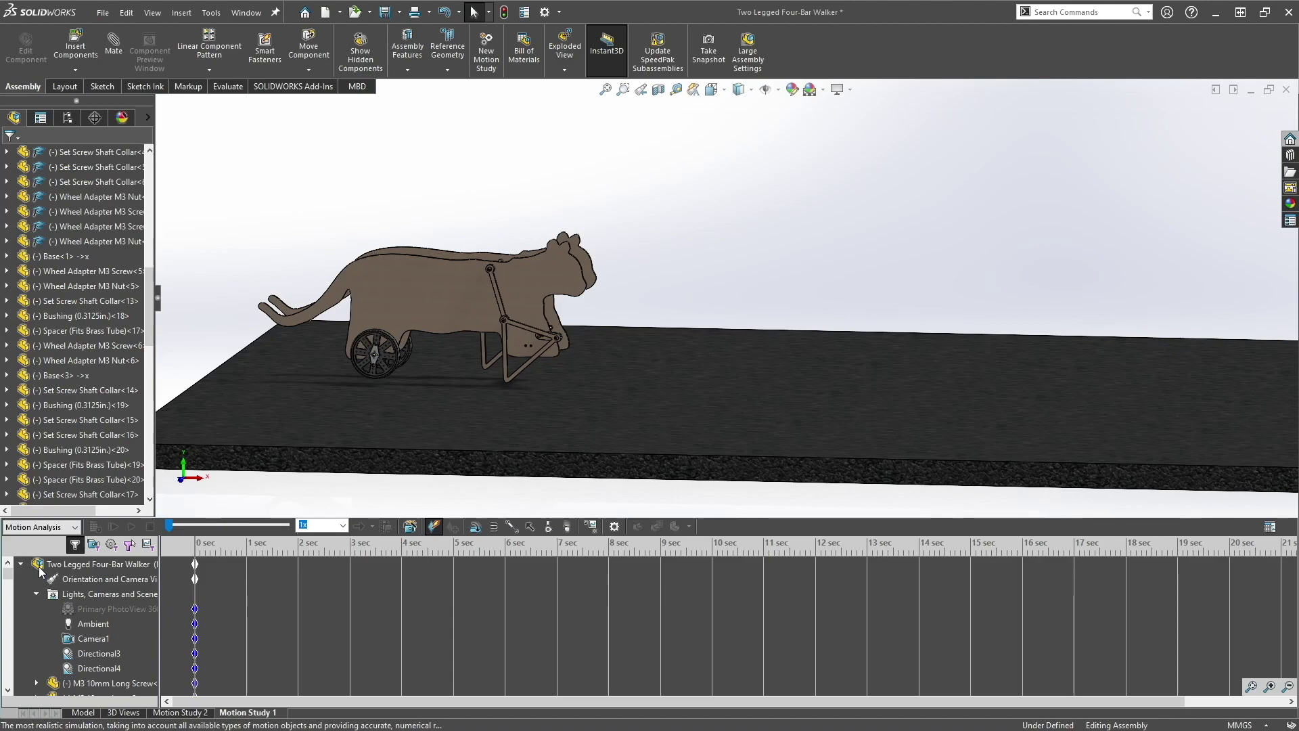
pyautogui.click(223, 12)
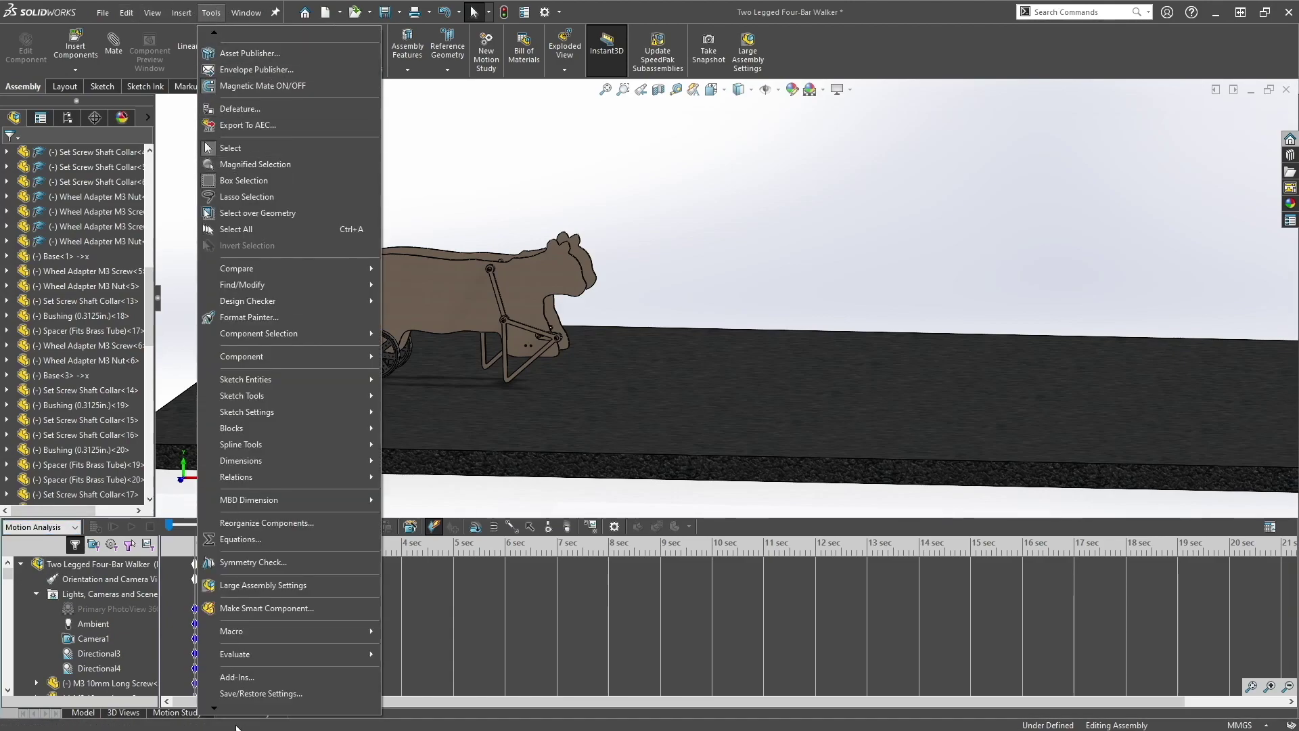
pyautogui.click(241, 677)
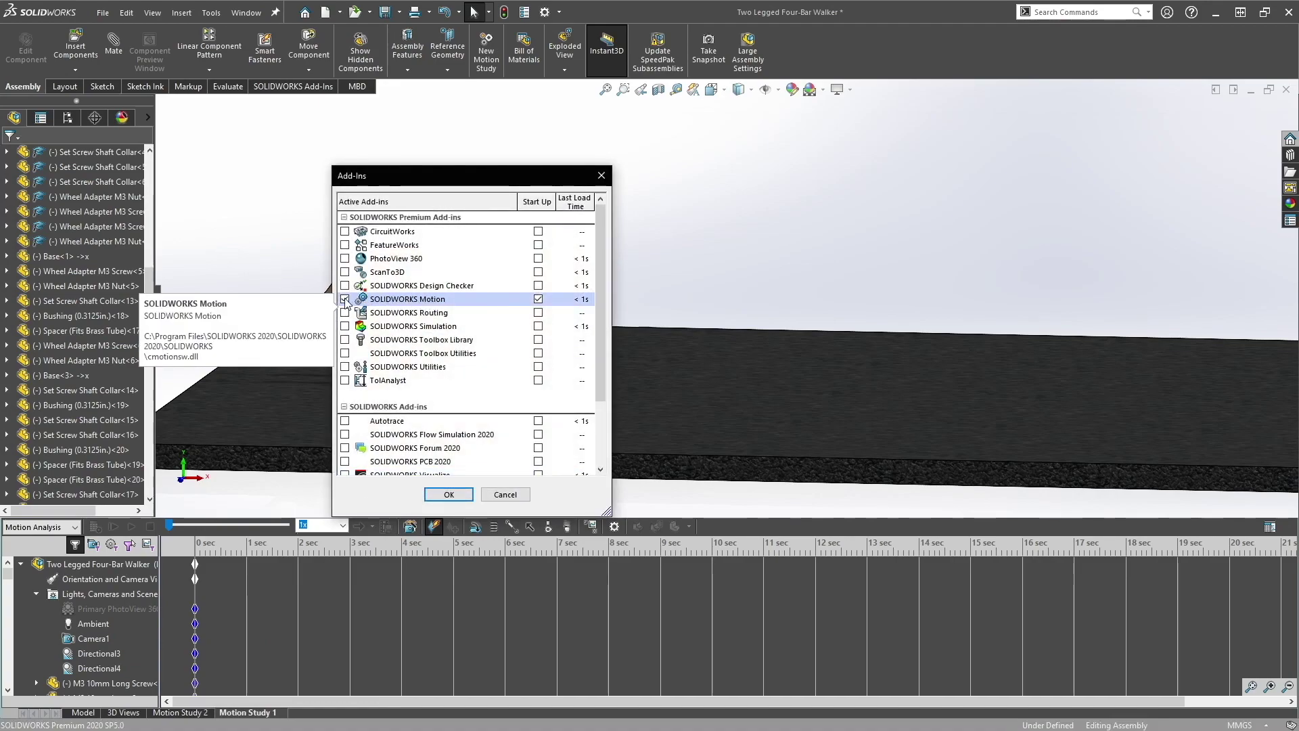
pyautogui.click(449, 494)
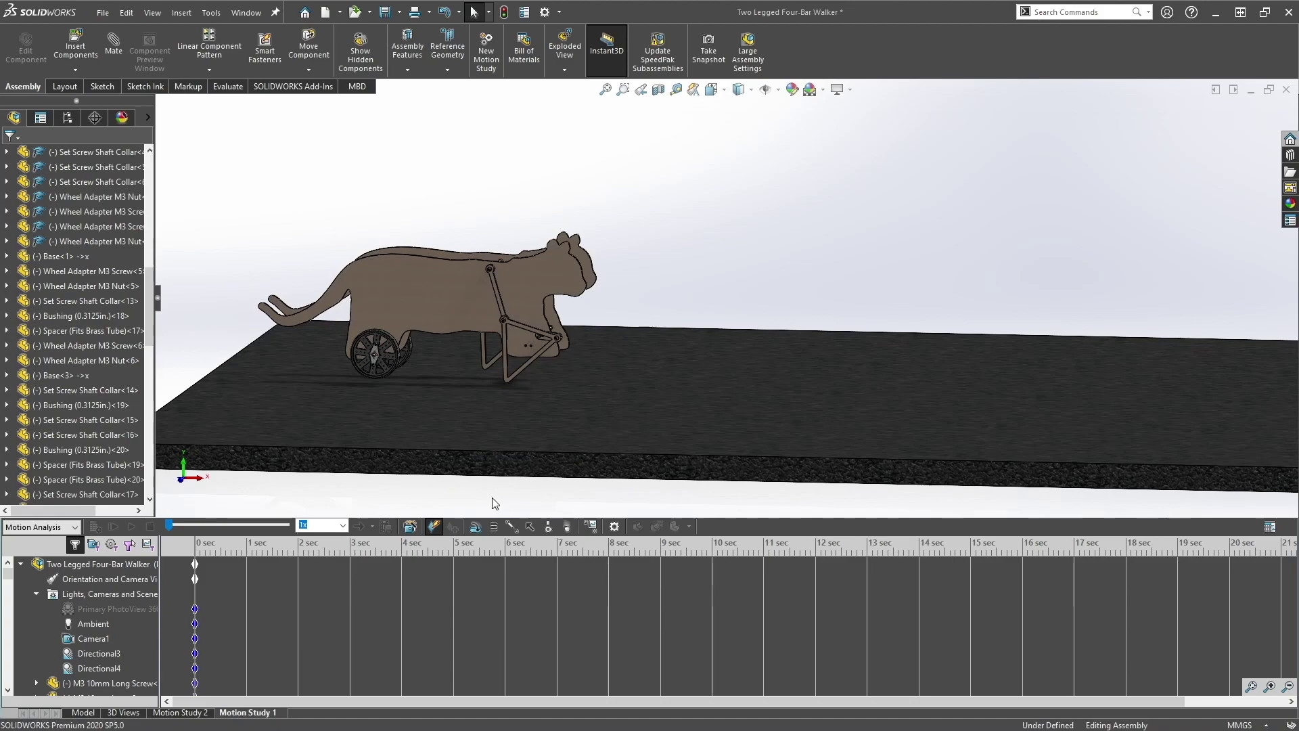
# Disable playback of view keys for the study's orientation and camera views
pyautogui.moveTo(577, 297); pyautogui.dragTo(546, 316, button='middle')
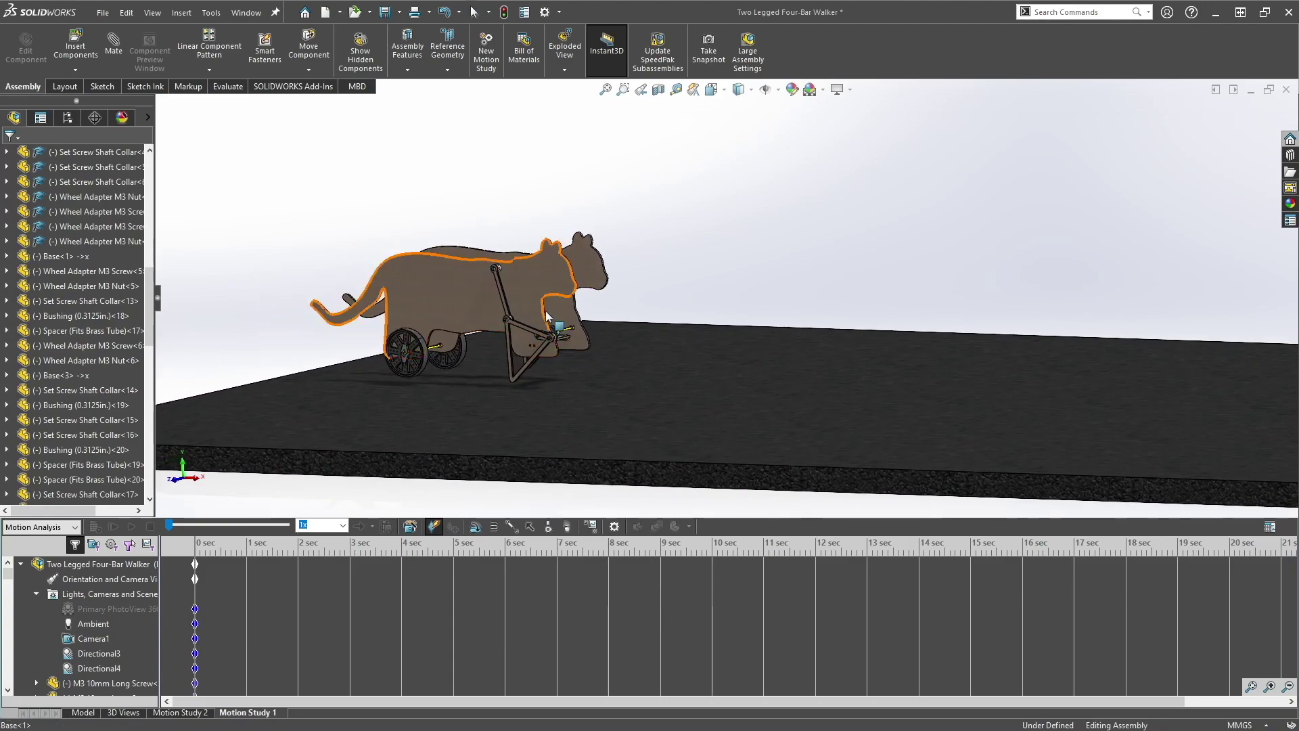
pyautogui.scroll(-3, 547, 316)
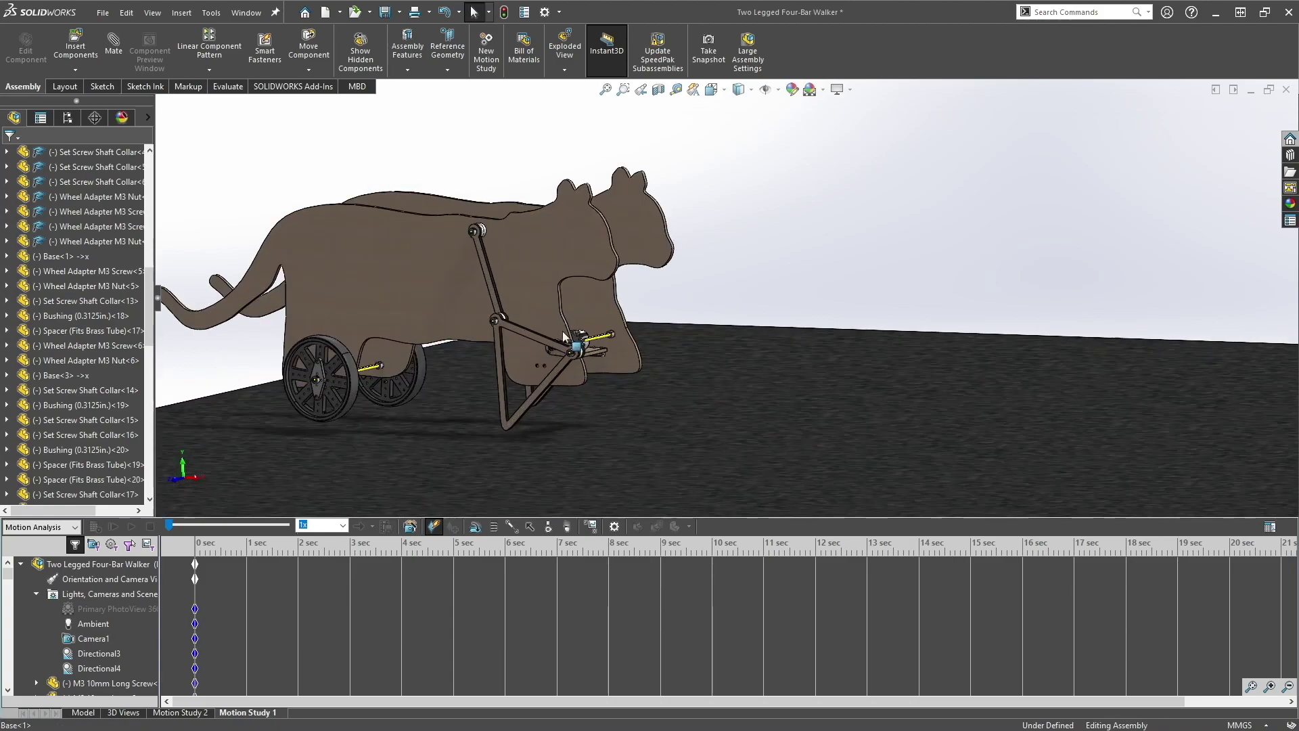
pyautogui.rightClick(120, 580)
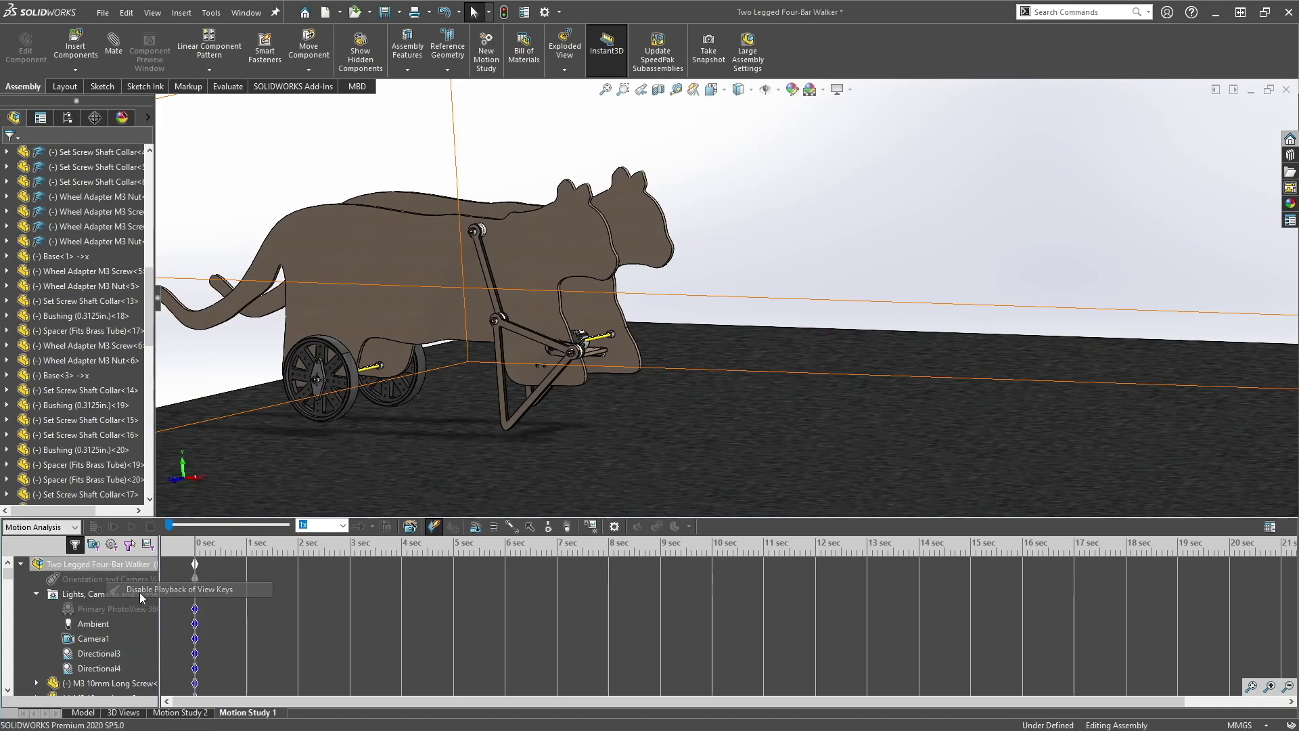
pyautogui.click(140, 590)
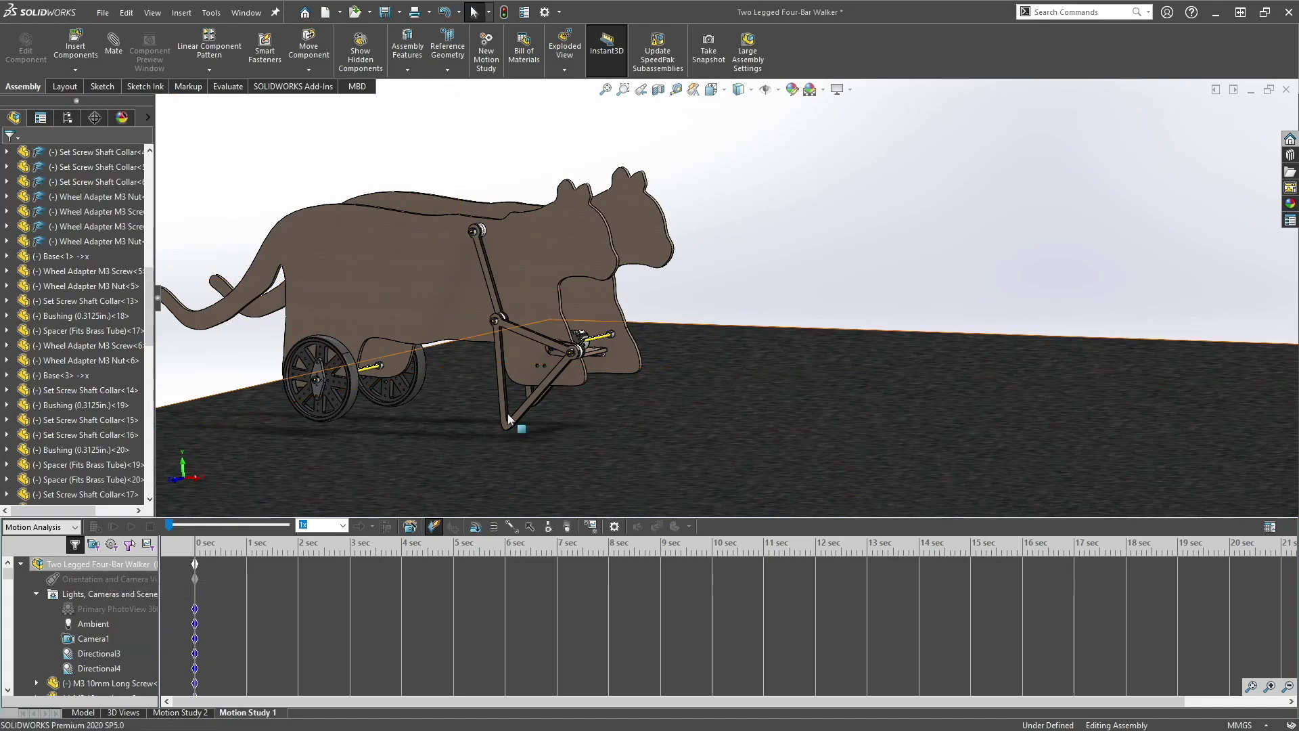
# Add gravity of 9806.65 mm/s^2 to the study, acting downward along the Y axis
pyautogui.click(566, 528)
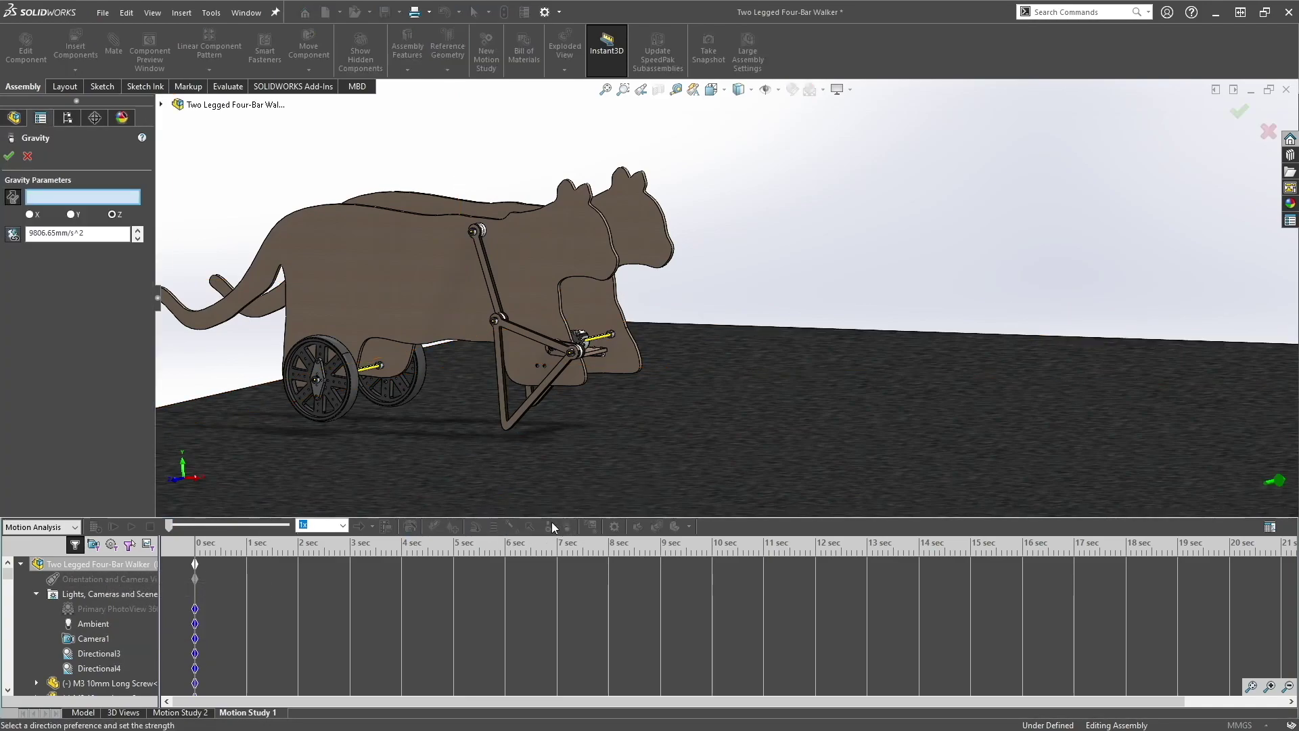
pyautogui.click(71, 214)
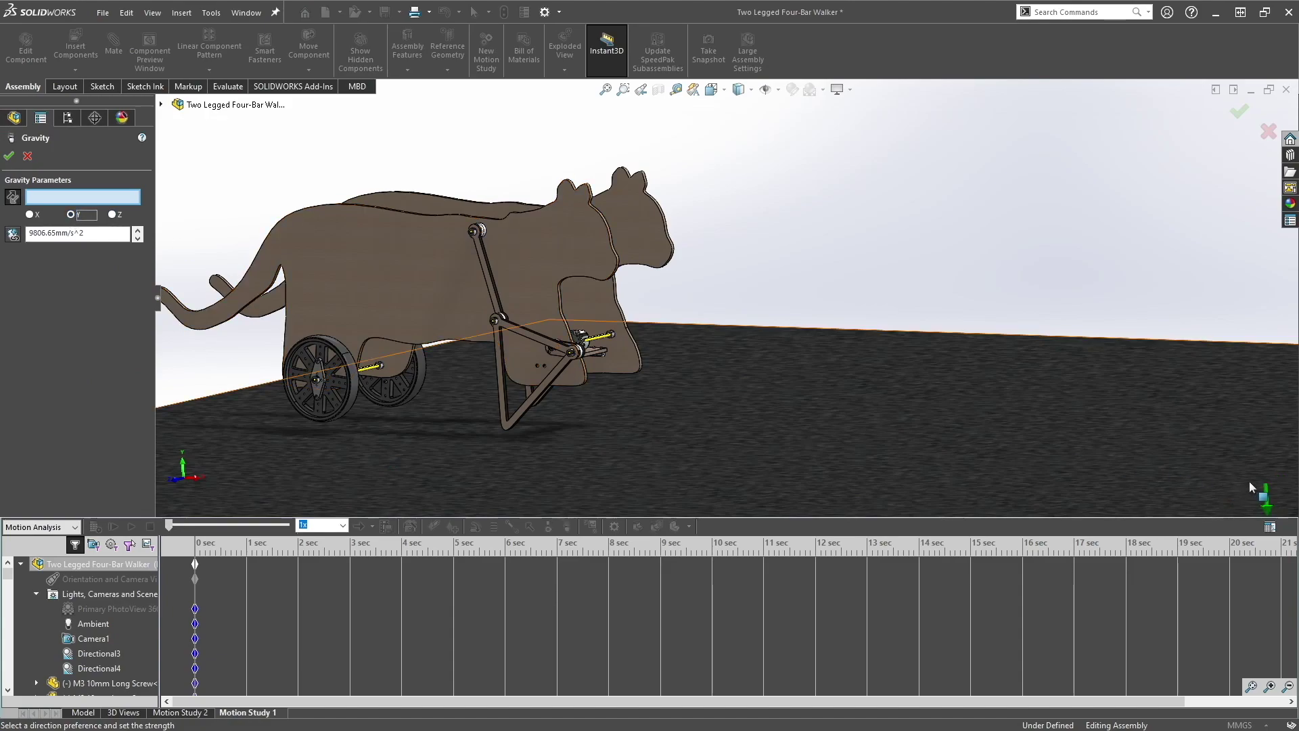
pyautogui.click(10, 156)
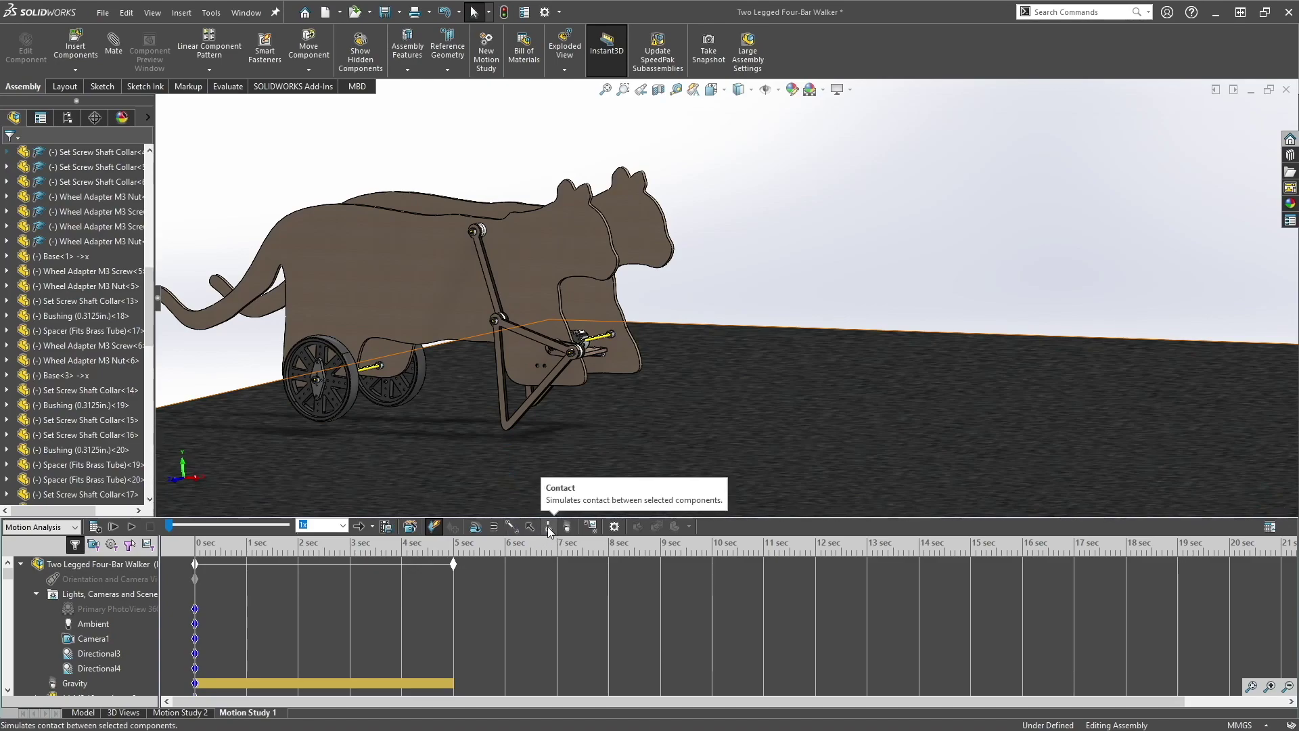
# Start a solid-body contact using contact groups, with the ground slab in one group and both wheels and both ternary links in the other
pyautogui.click(547, 526)
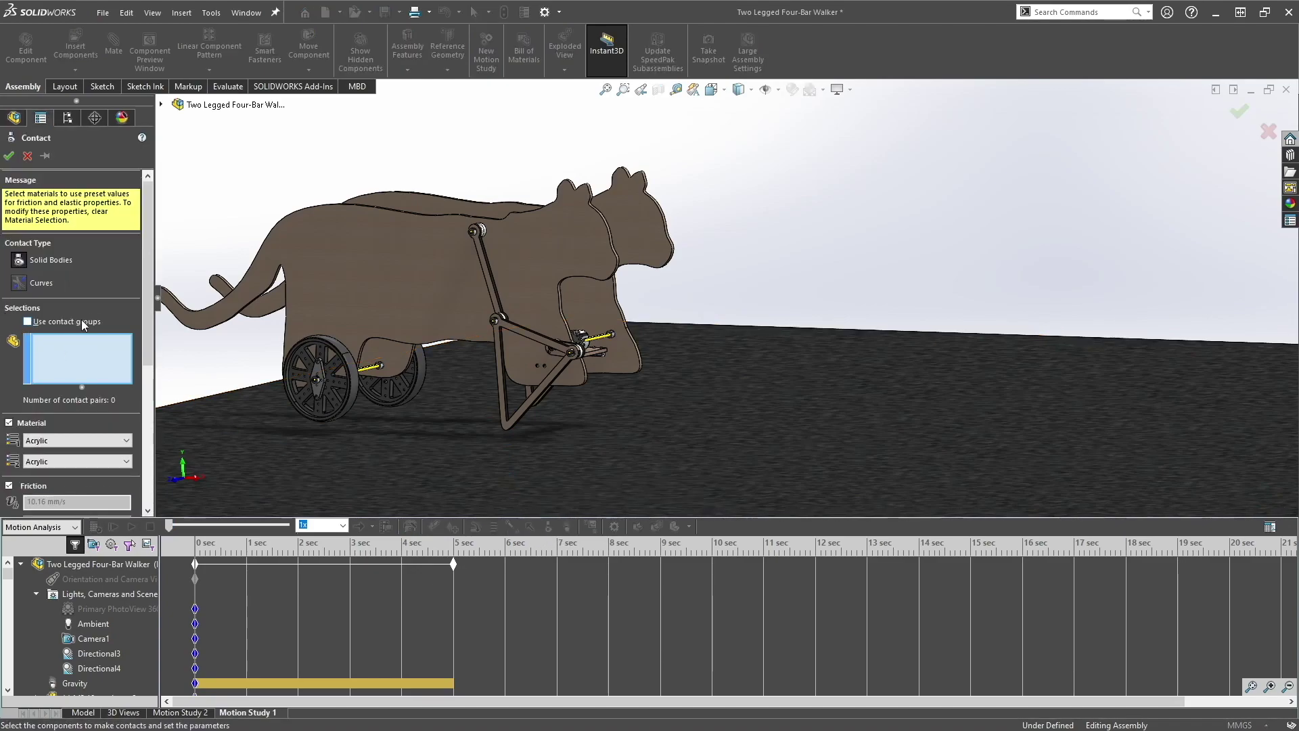
pyautogui.click(28, 322)
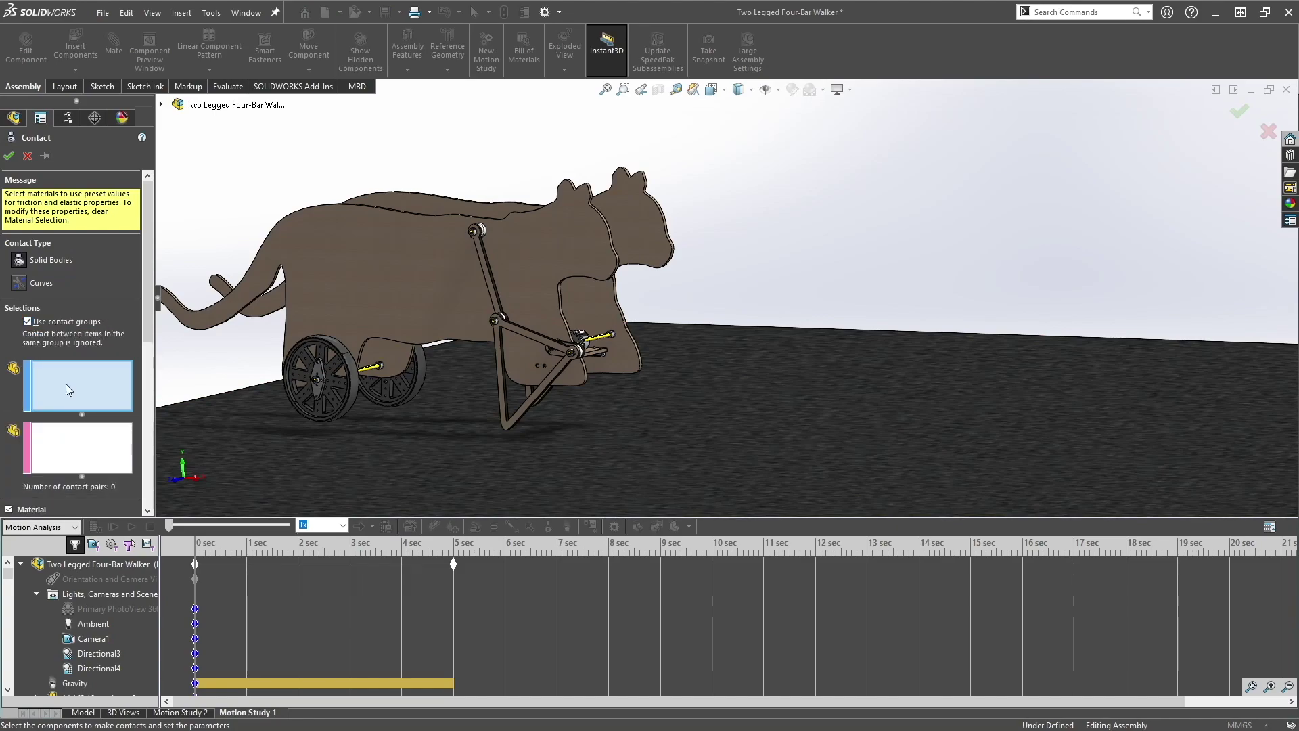
pyautogui.click(242, 440)
pyautogui.click(54, 433)
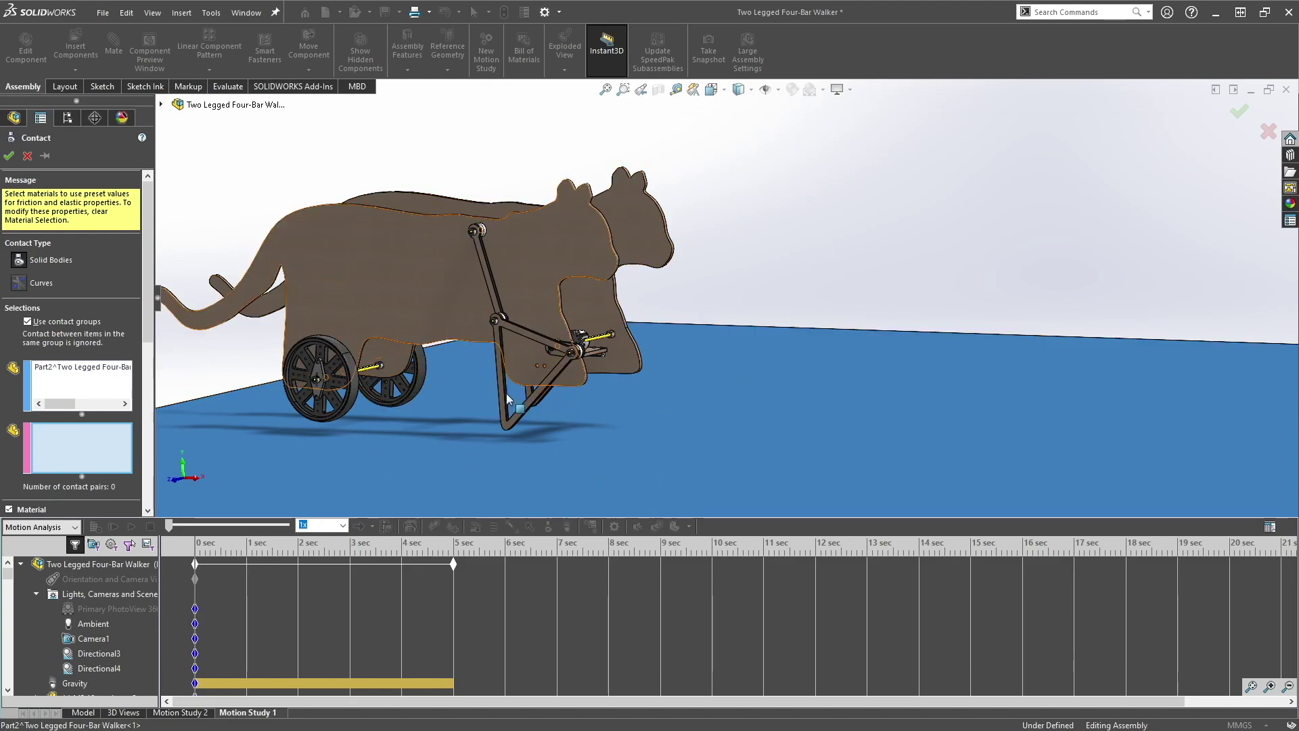
pyautogui.scroll(-3, 406, 386)
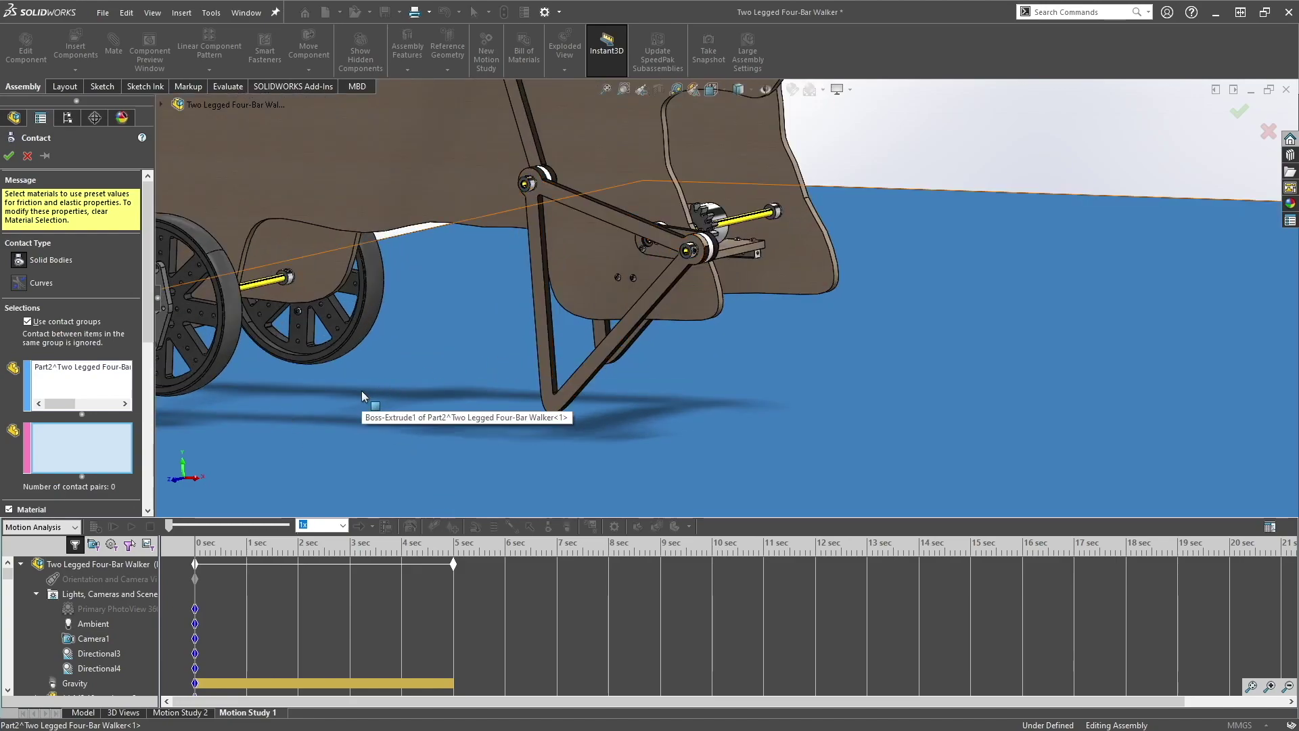
pyautogui.moveTo(362, 391); pyautogui.dragTo(433, 301, button='middle')
pyautogui.click(433, 302)
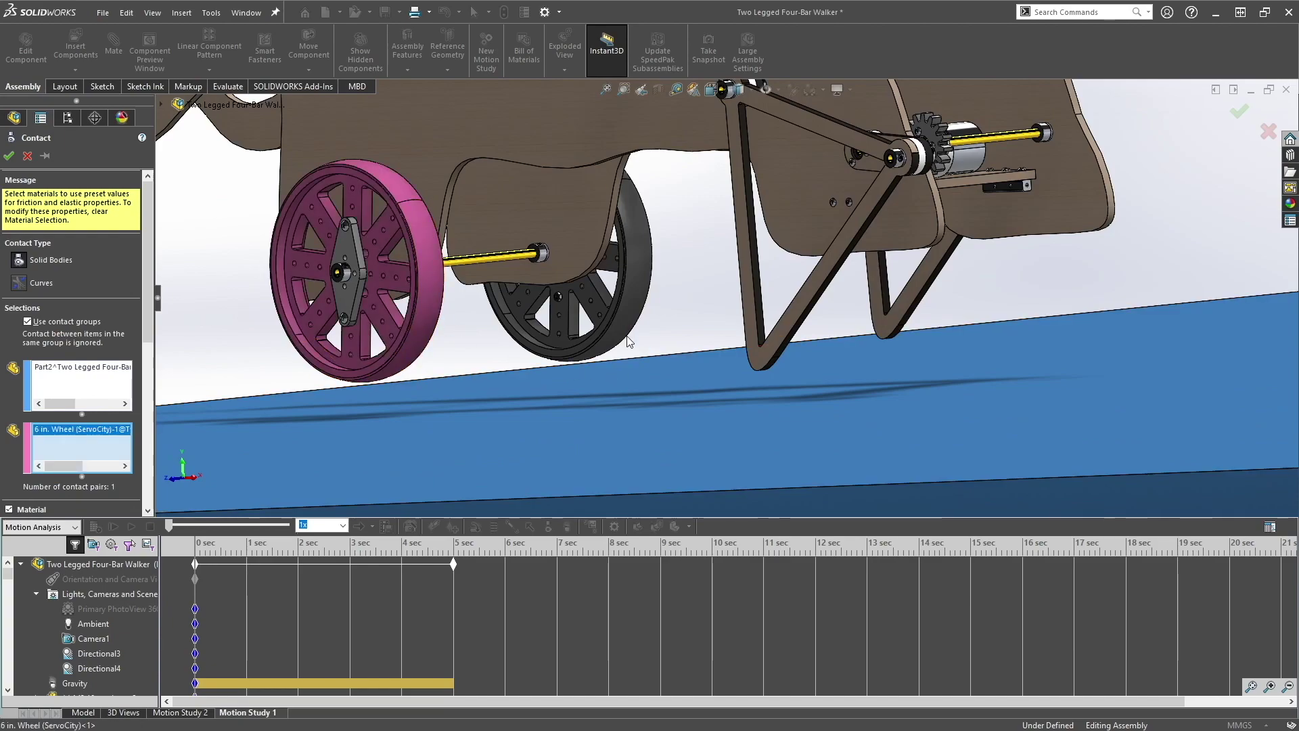
pyautogui.click(582, 332)
pyautogui.click(771, 359)
pyautogui.click(893, 327)
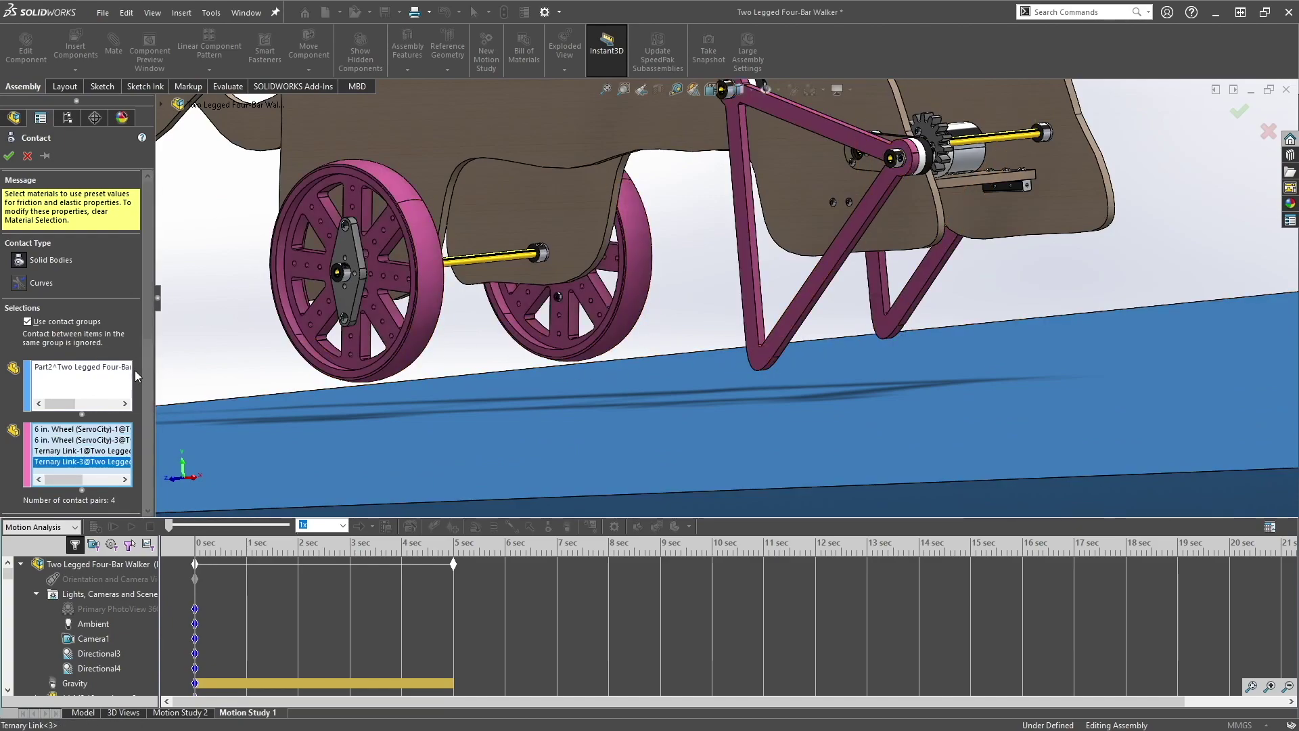
# Set both contact materials to Steel (Dry) and accept the contact between ground, wheels and legs
pyautogui.scroll(-5, 68, 383)
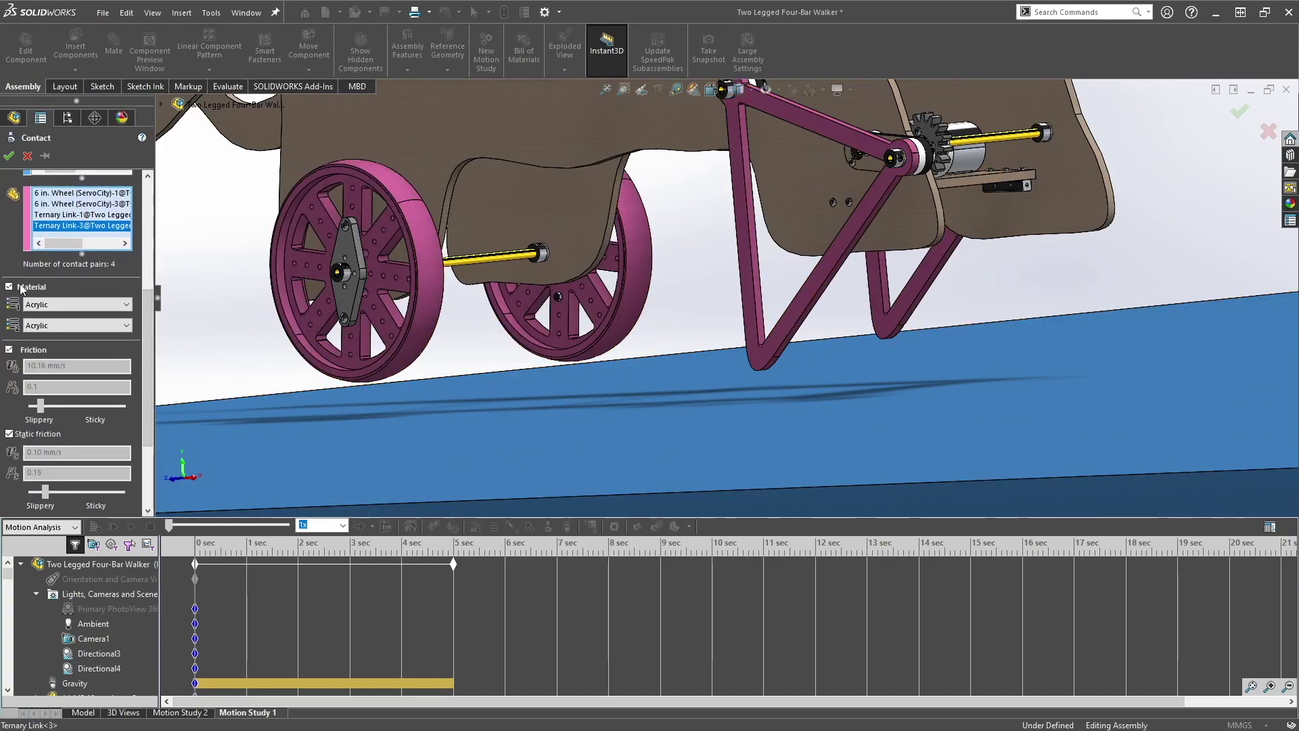
pyautogui.click(74, 305)
pyautogui.click(48, 370)
pyautogui.click(74, 326)
pyautogui.click(48, 390)
pyautogui.moveTo(152, 343); pyautogui.dragTo(149, 278)
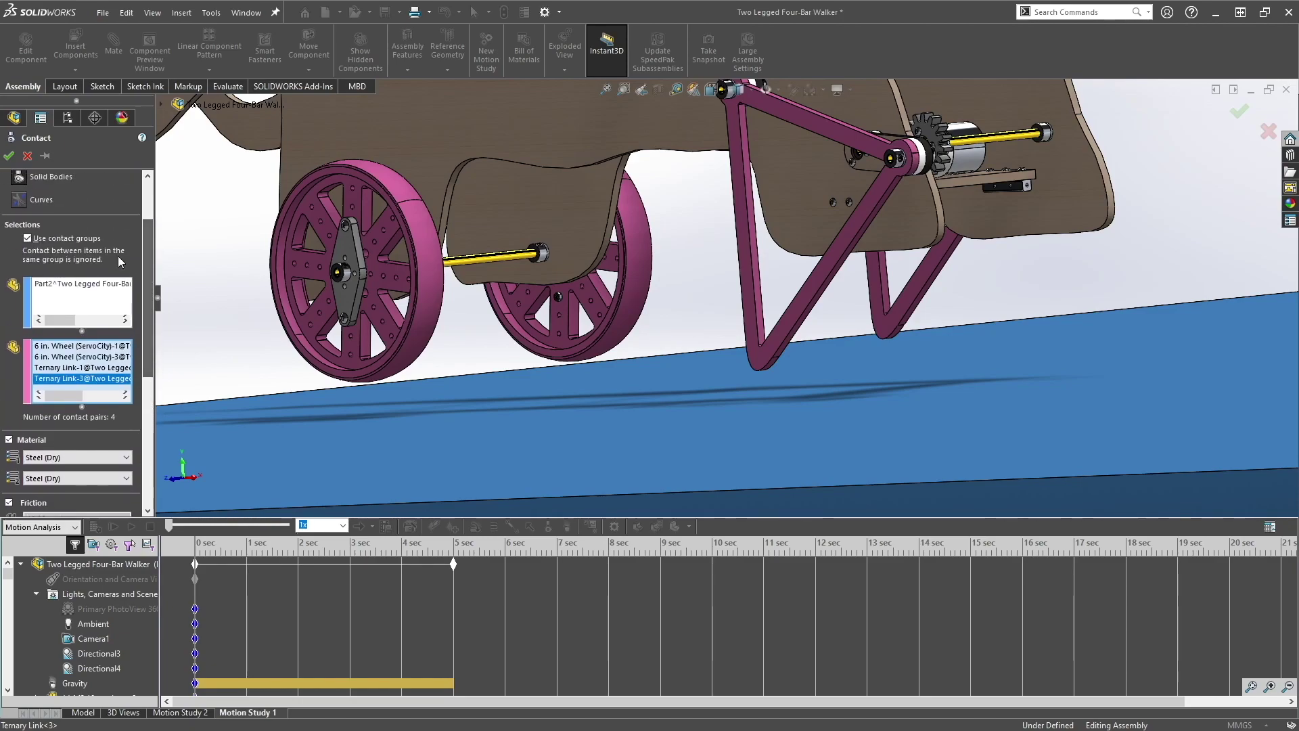
pyautogui.click(9, 157)
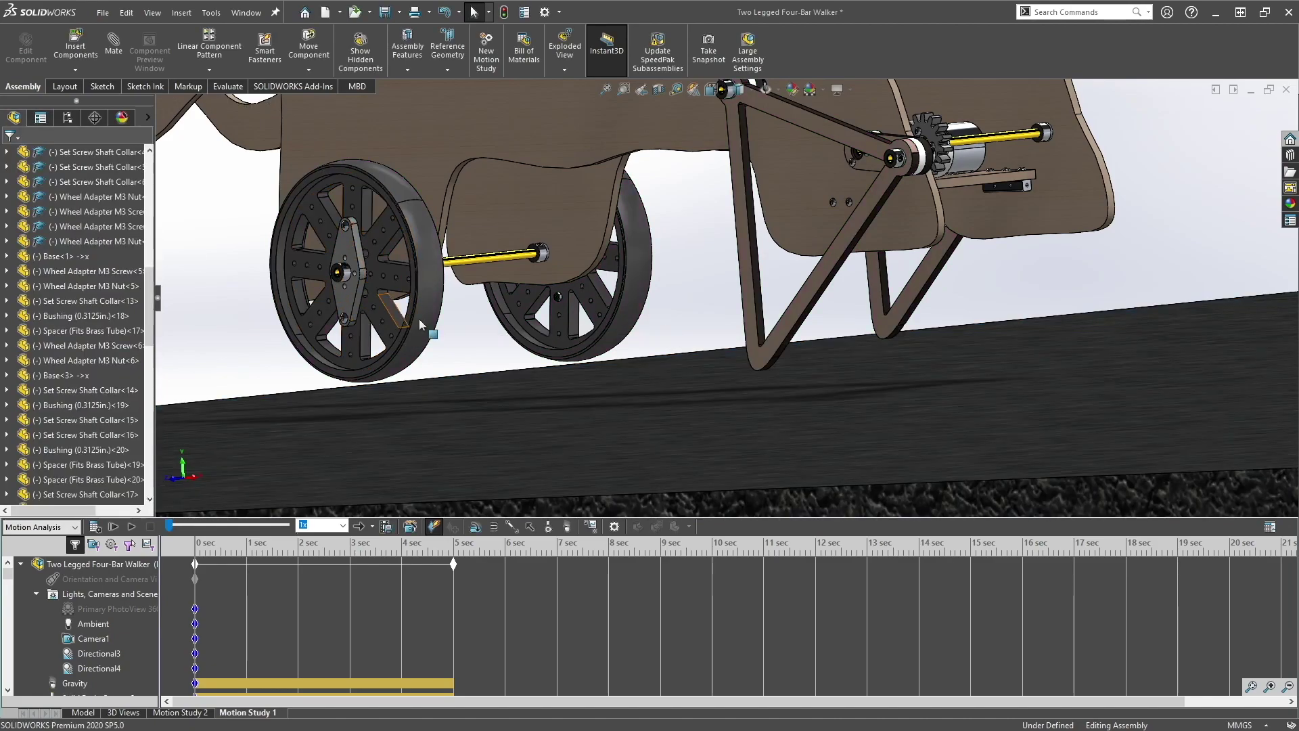
# Add a constant-speed rotary motor of 50 RPM on the outer face of the gear mounted on the 37D motor
pyautogui.click(475, 526)
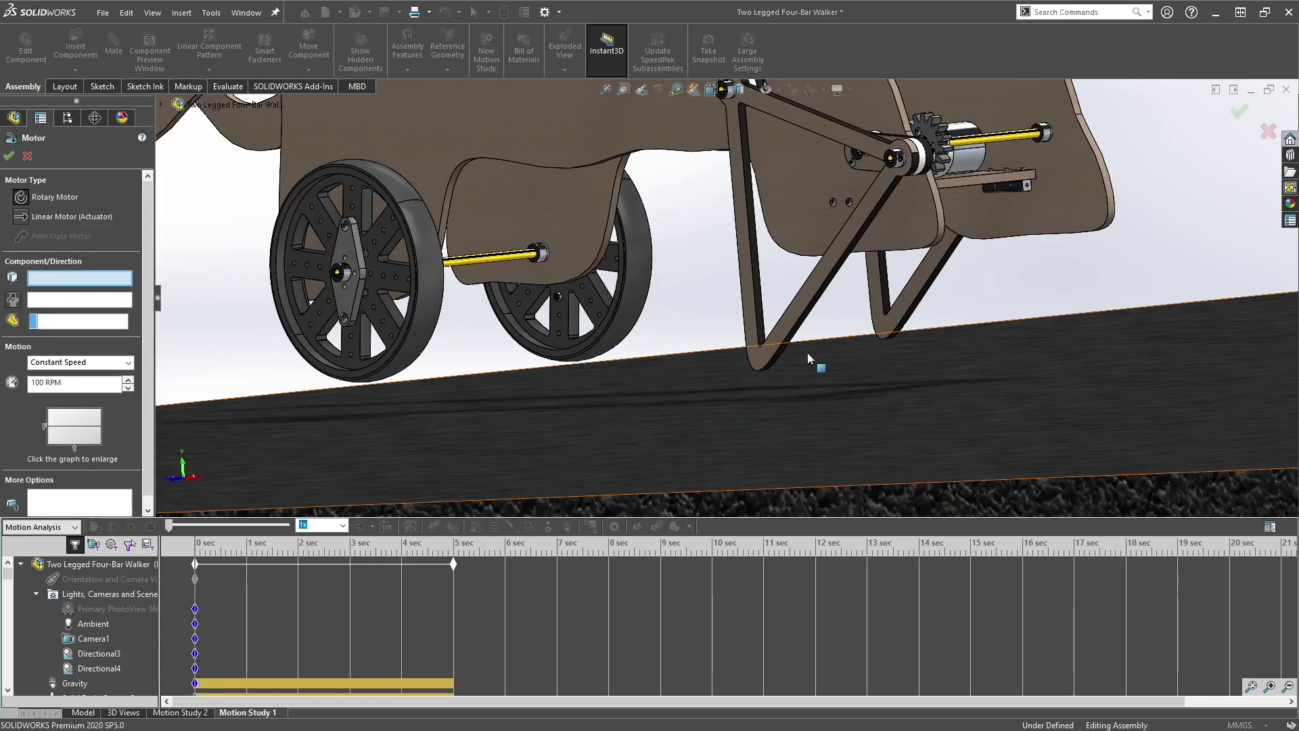
pyautogui.scroll(3, 806, 351)
pyautogui.scroll(-4, 839, 232)
pyautogui.scroll(-6, 839, 232)
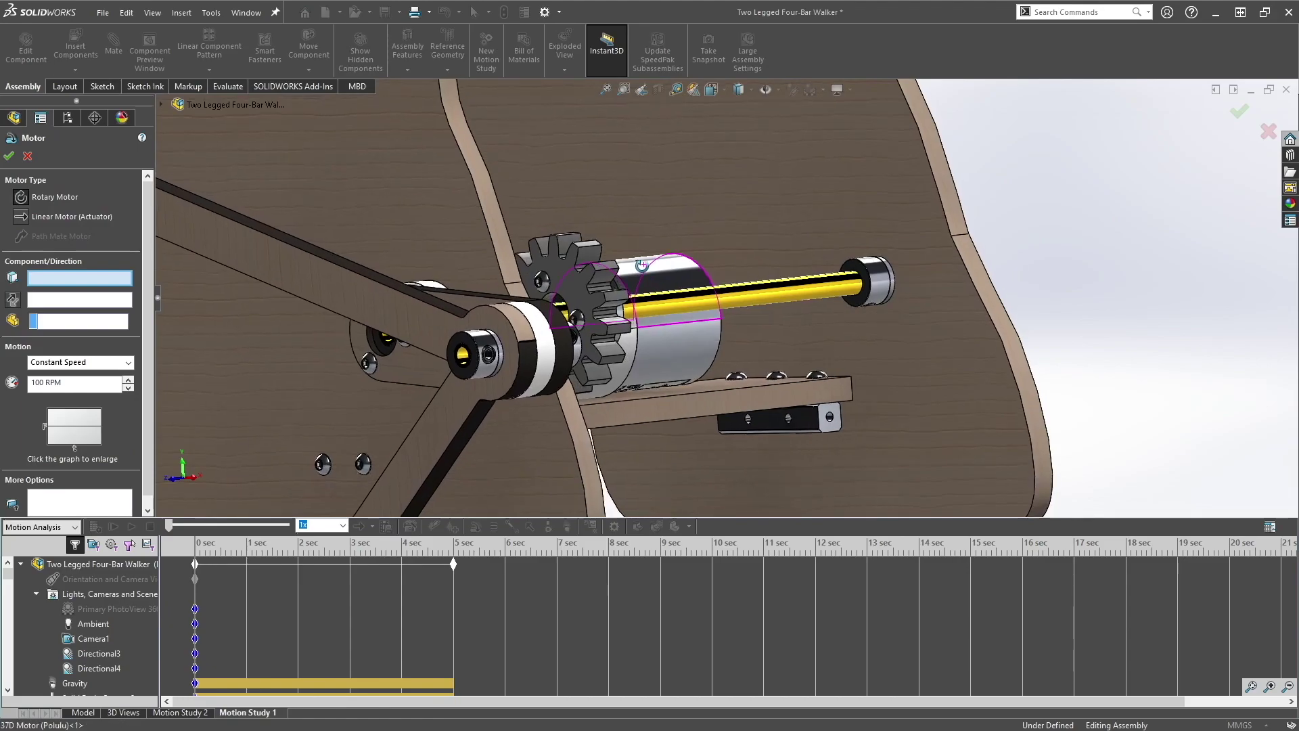
pyautogui.scroll(-2, 447, 330)
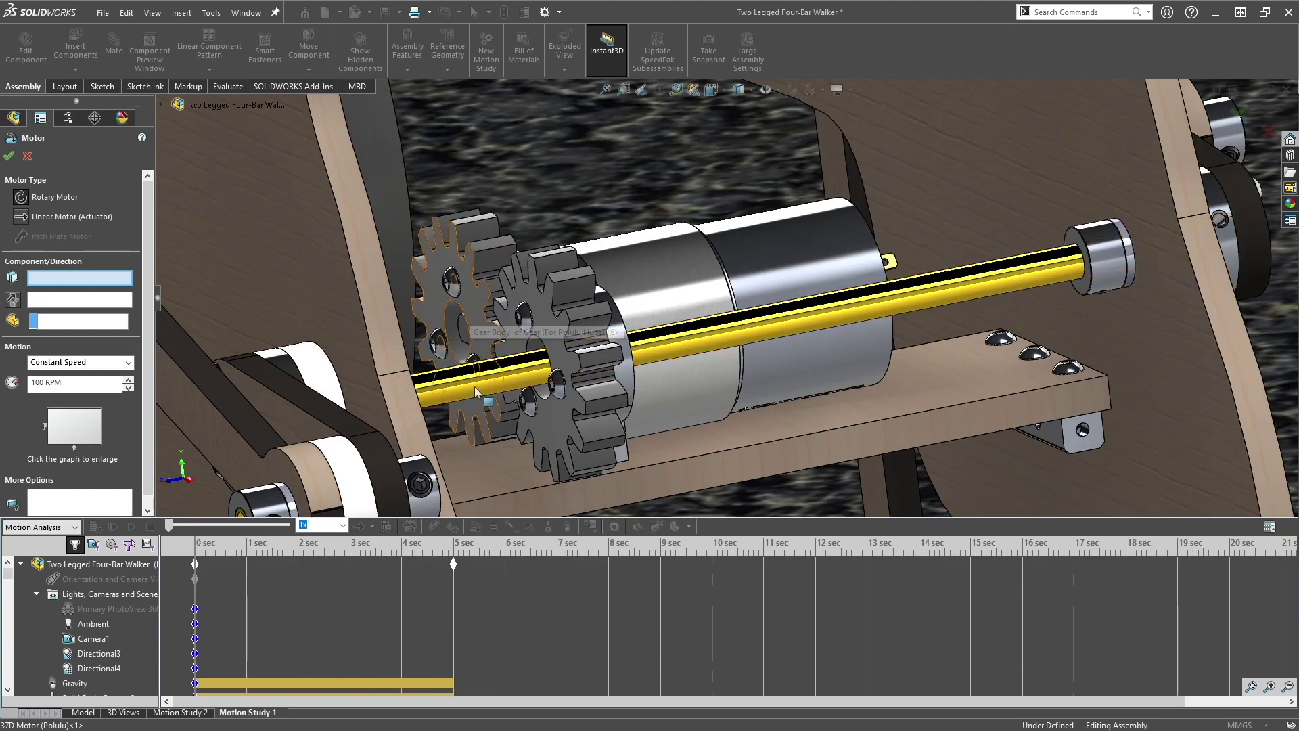
pyautogui.click(474, 304)
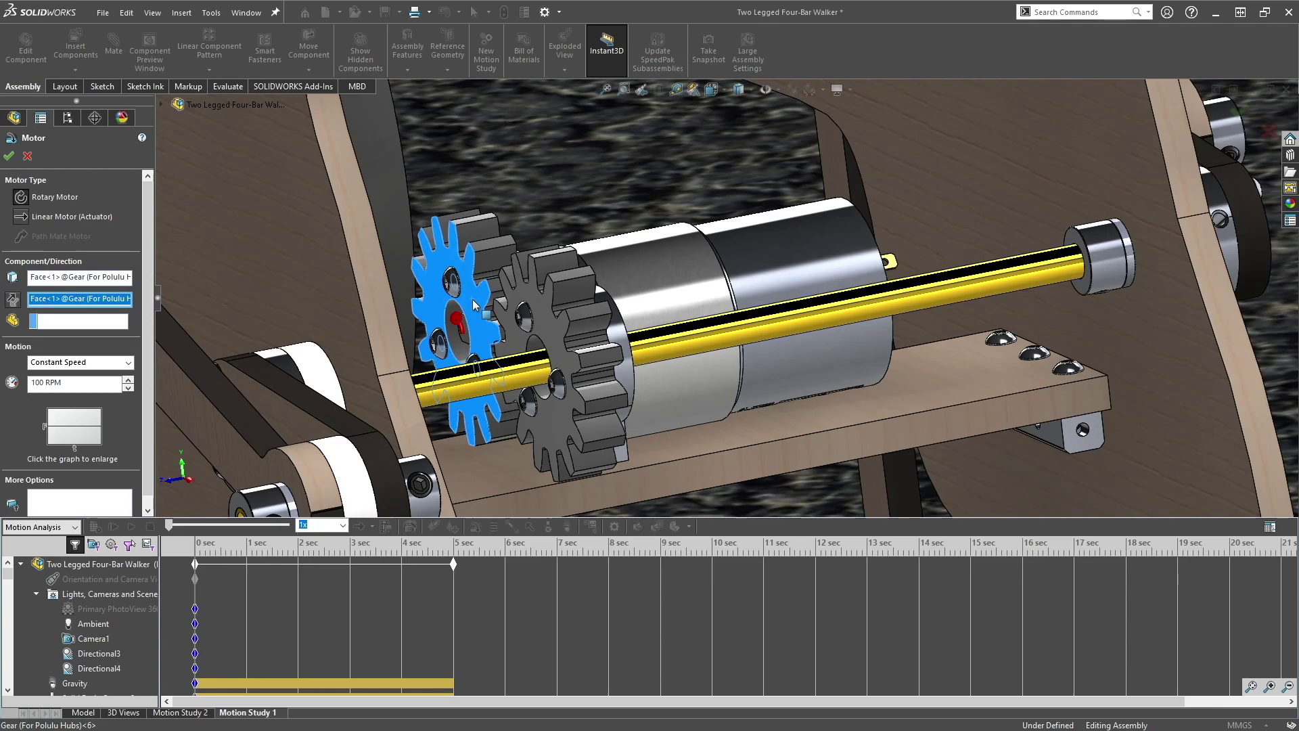
pyautogui.scroll(-6, 473, 348)
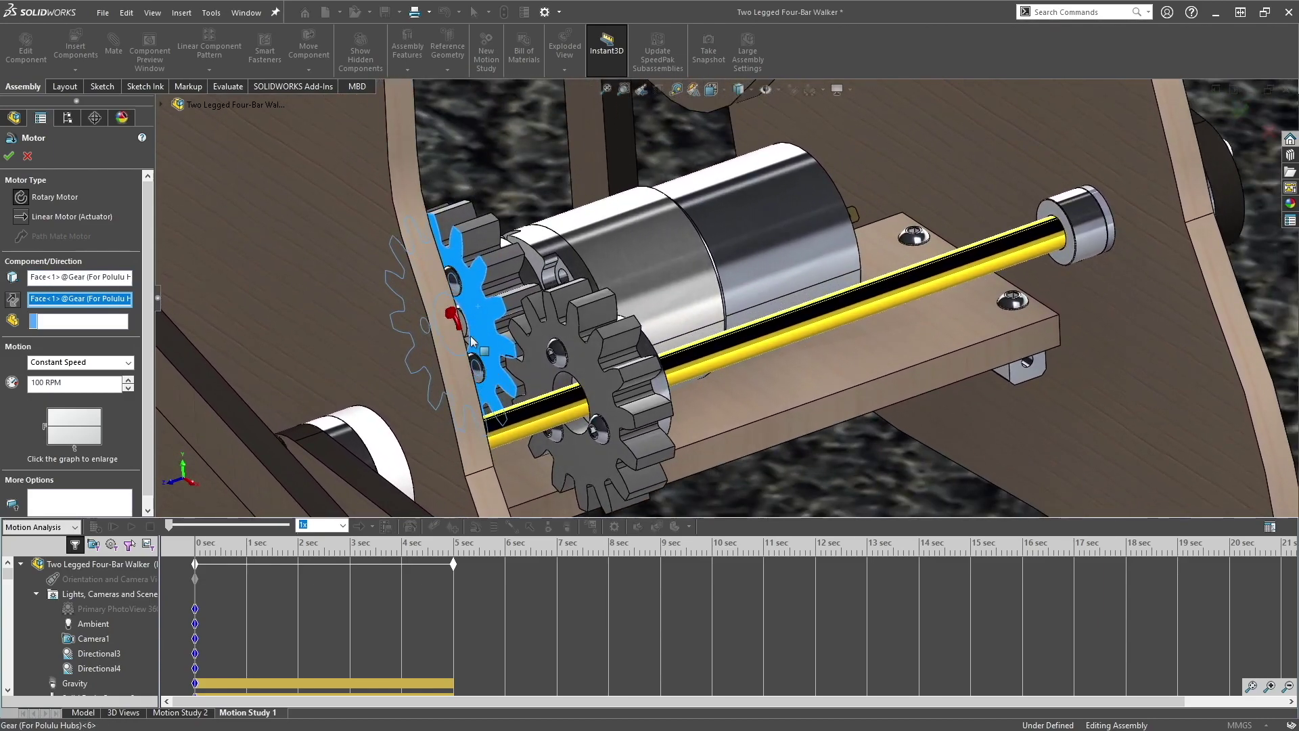
pyautogui.scroll(-6, 495, 321)
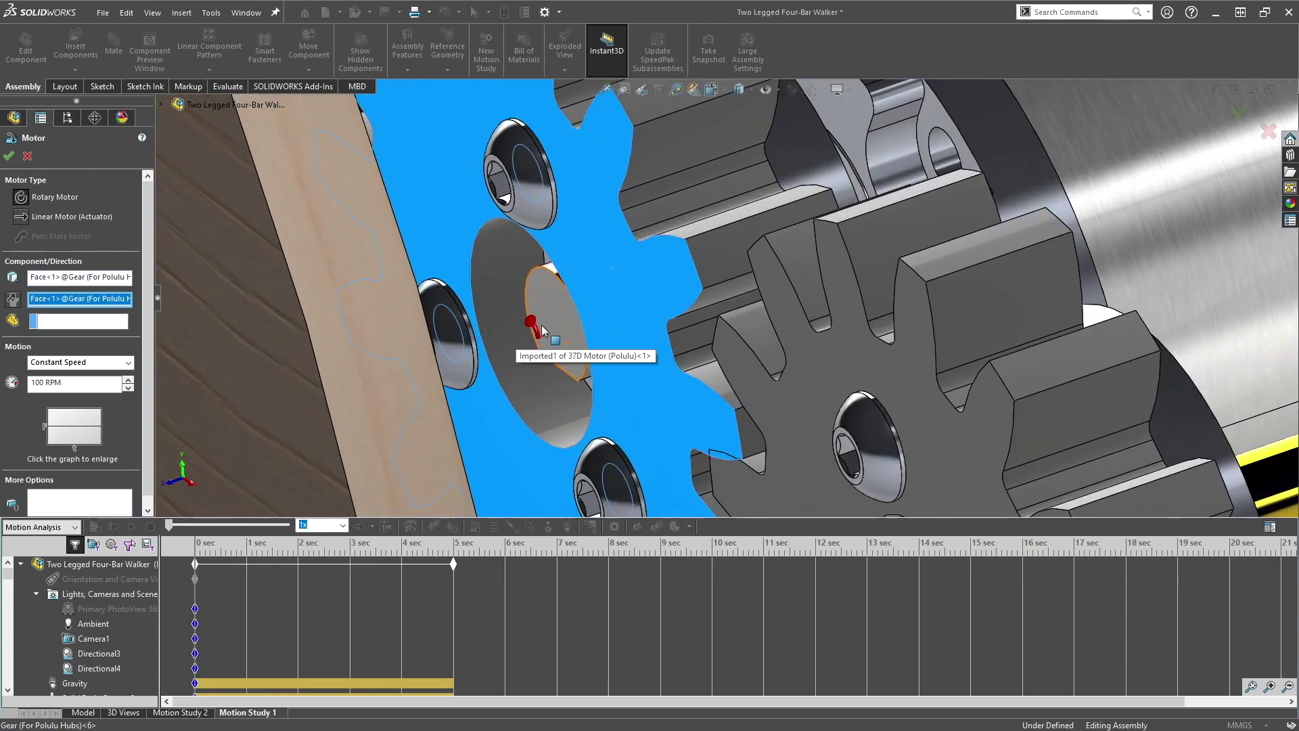
pyautogui.scroll(5, 535, 327)
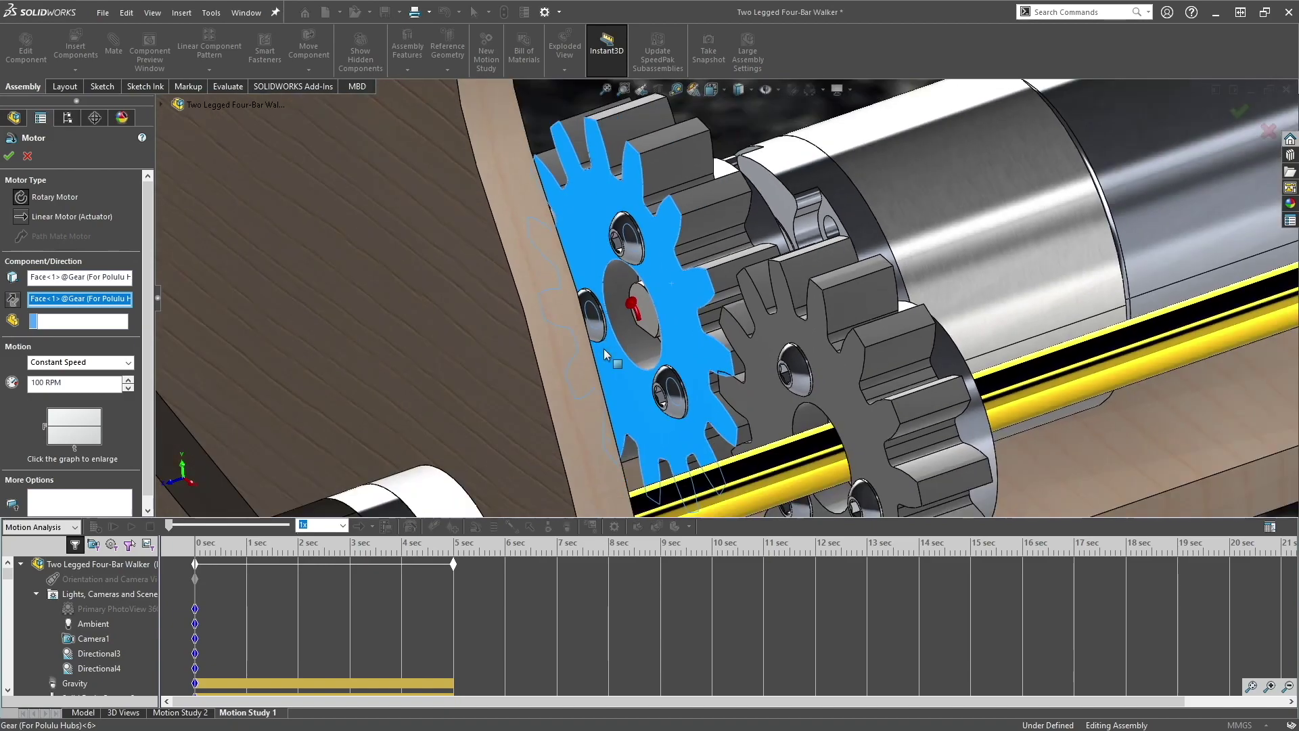
pyautogui.doubleClick(57, 383)
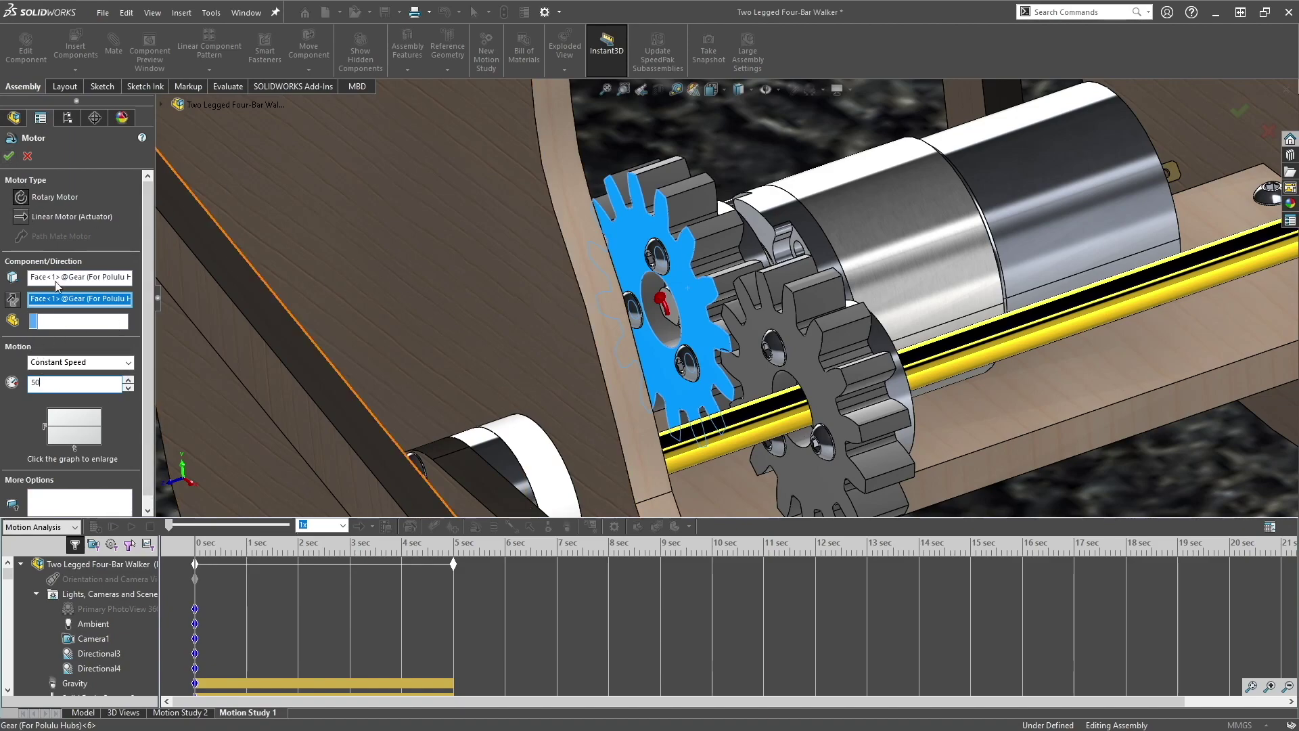
pyautogui.click(10, 156)
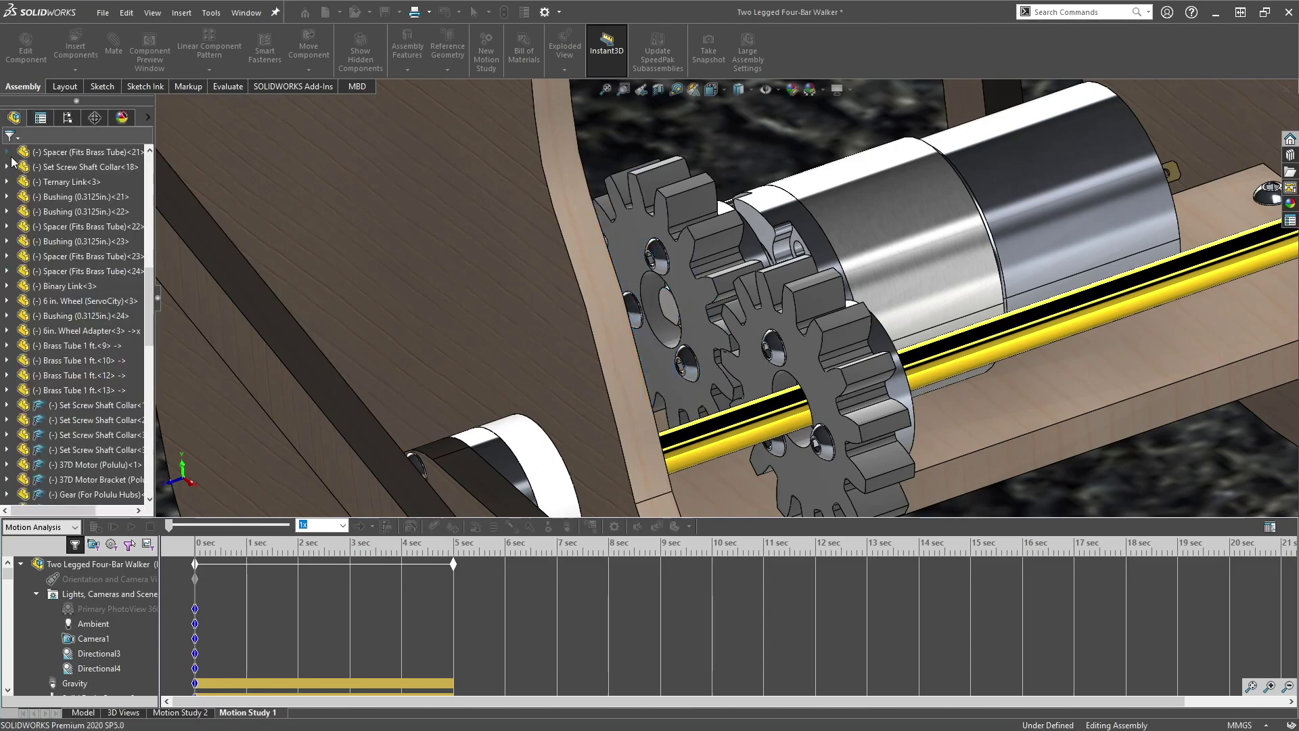
# Show the whole walker on the ground and collapse the Lights, Cameras and Scene folder in the motion study
pyautogui.scroll(10, 674, 281)
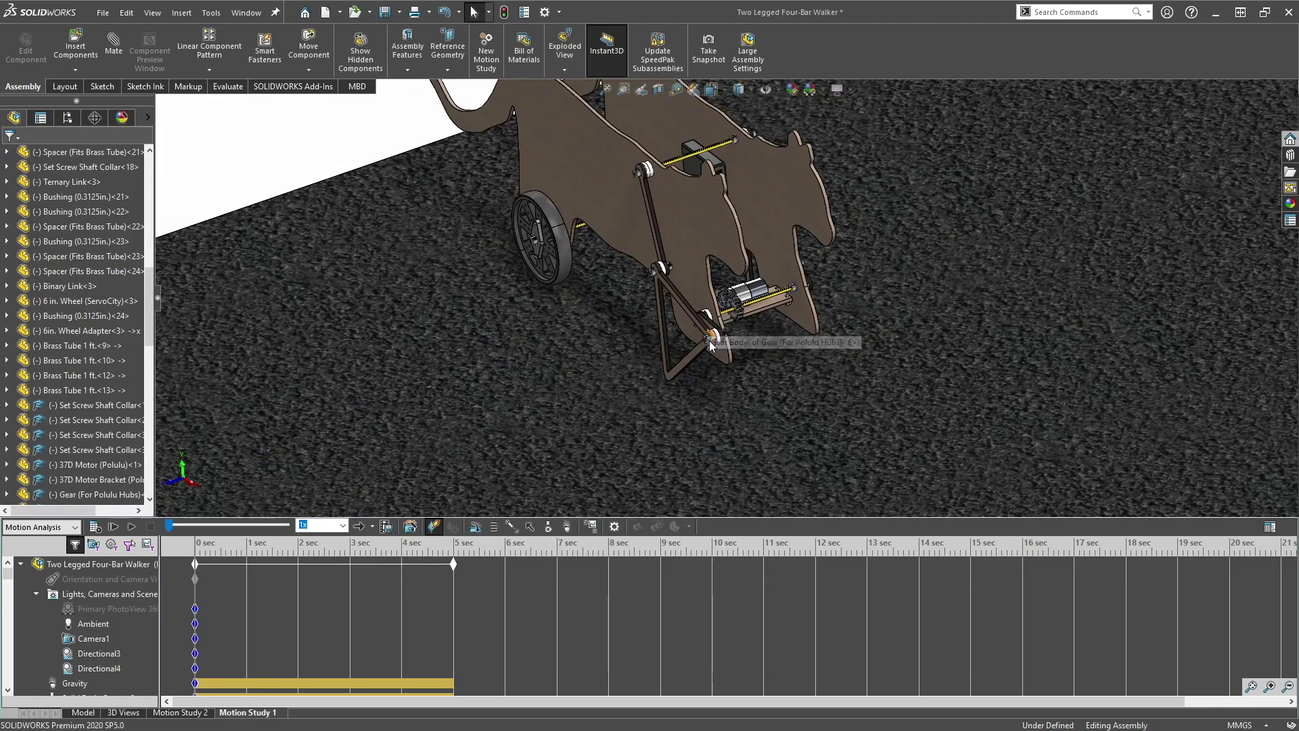
pyautogui.moveTo(714, 352)
pyautogui.mouseDown(button='middle')
pyautogui.moveTo(744, 368)
pyautogui.moveTo(741, 305)
pyautogui.mouseUp(button='middle')
pyautogui.click(67, 563)
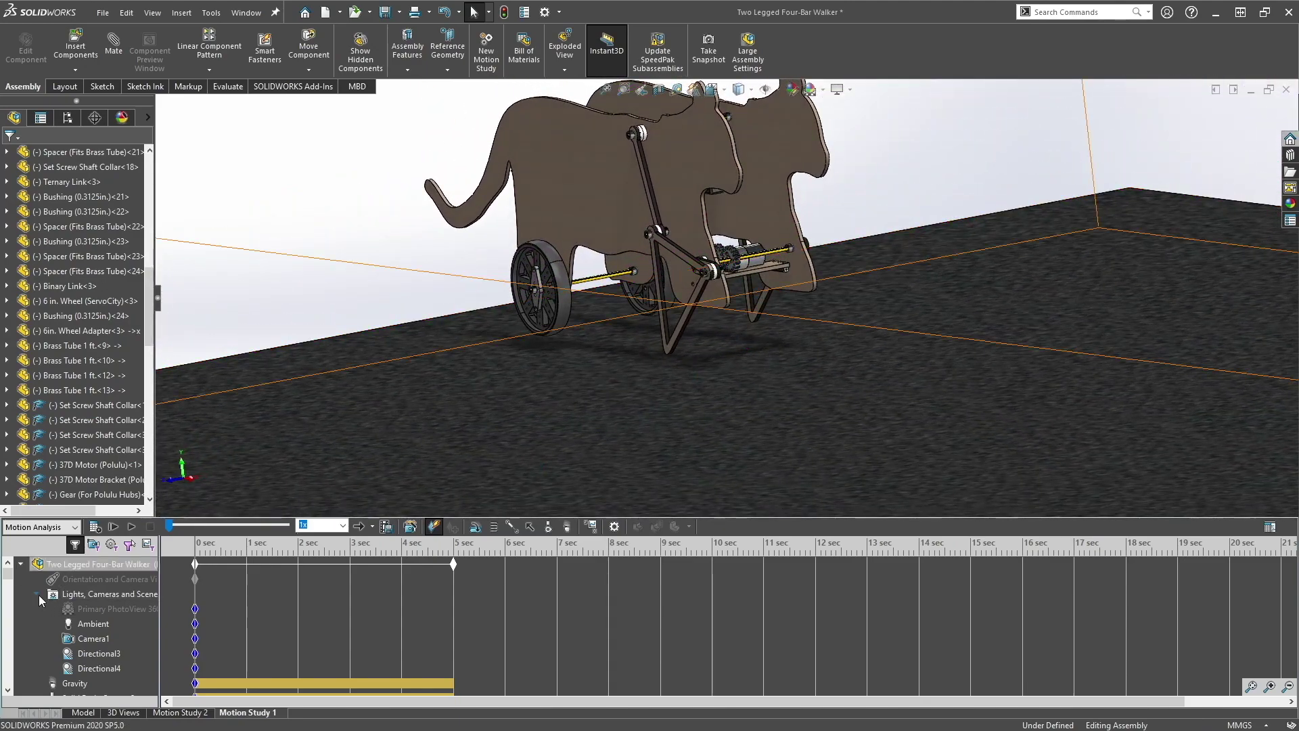
pyautogui.click(37, 594)
pyautogui.click(360, 226)
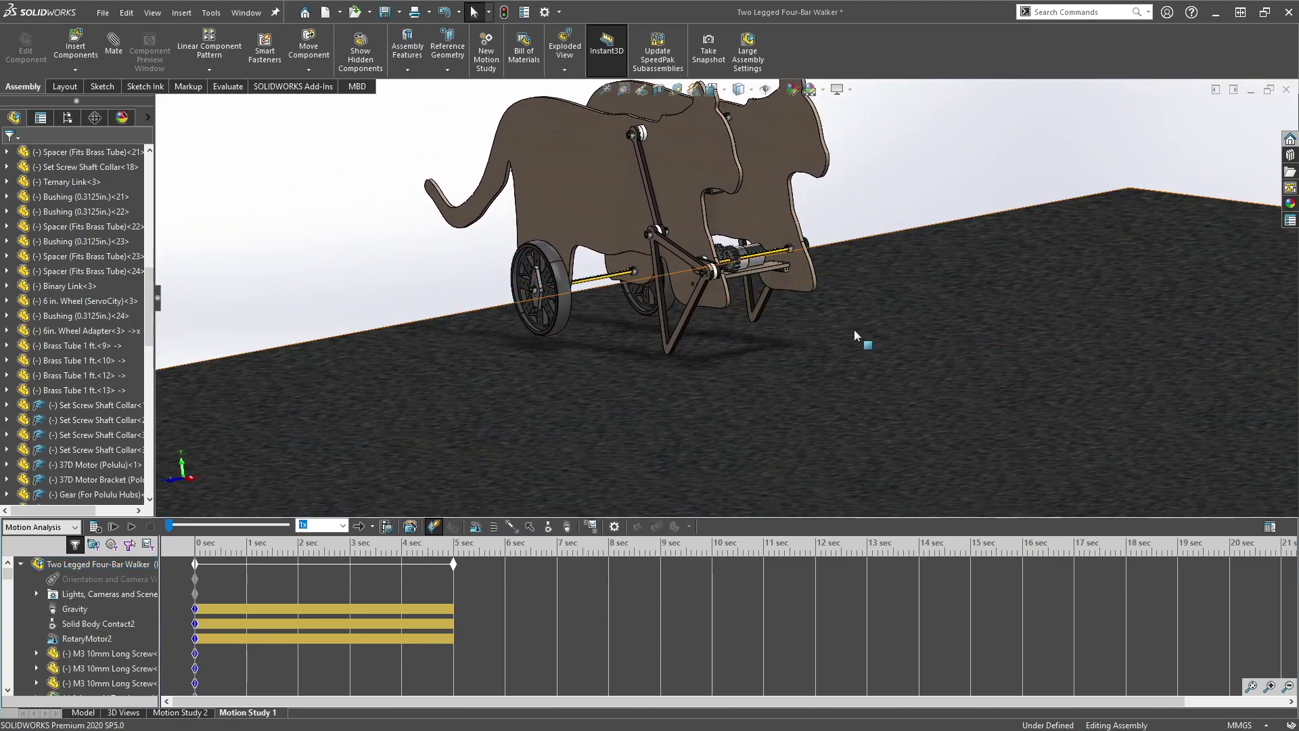
# Accept the Motion Analysis study properties with 25 frames per second and animation during simulation enabled
pyautogui.scroll(3, 767, 252)
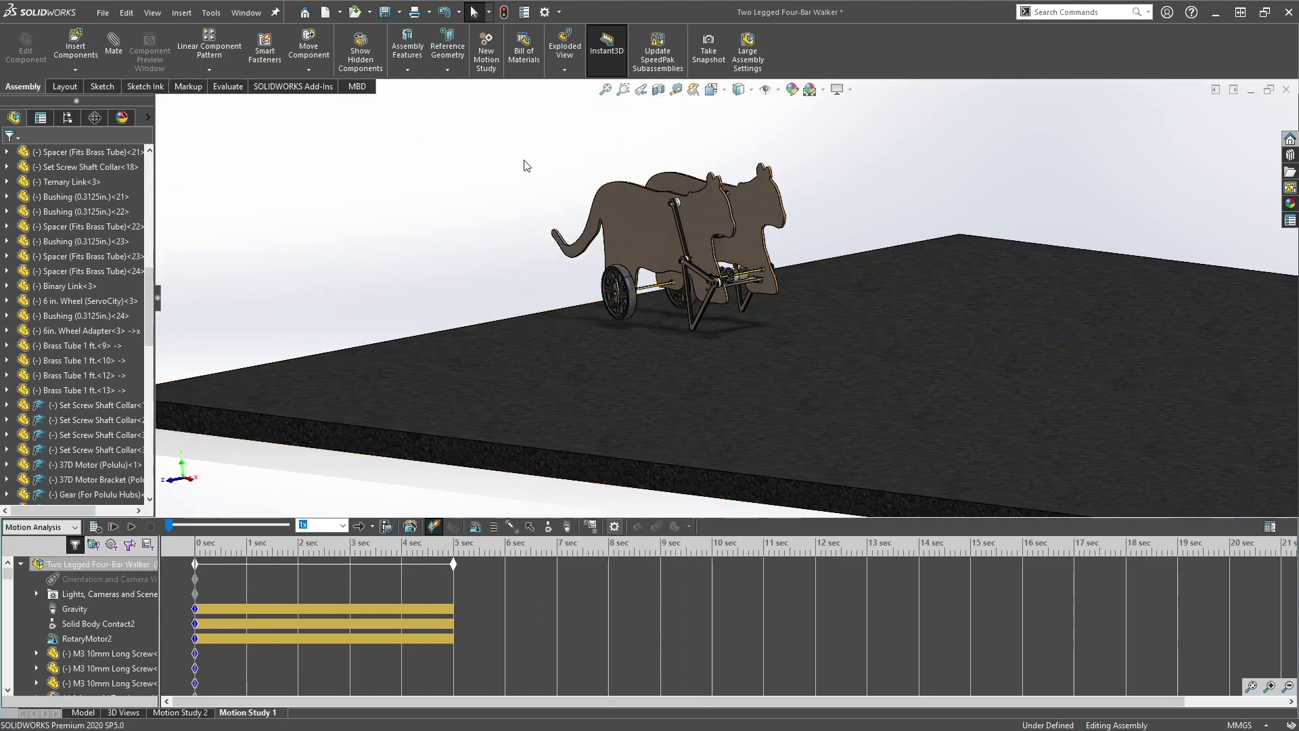
pyautogui.click(613, 526)
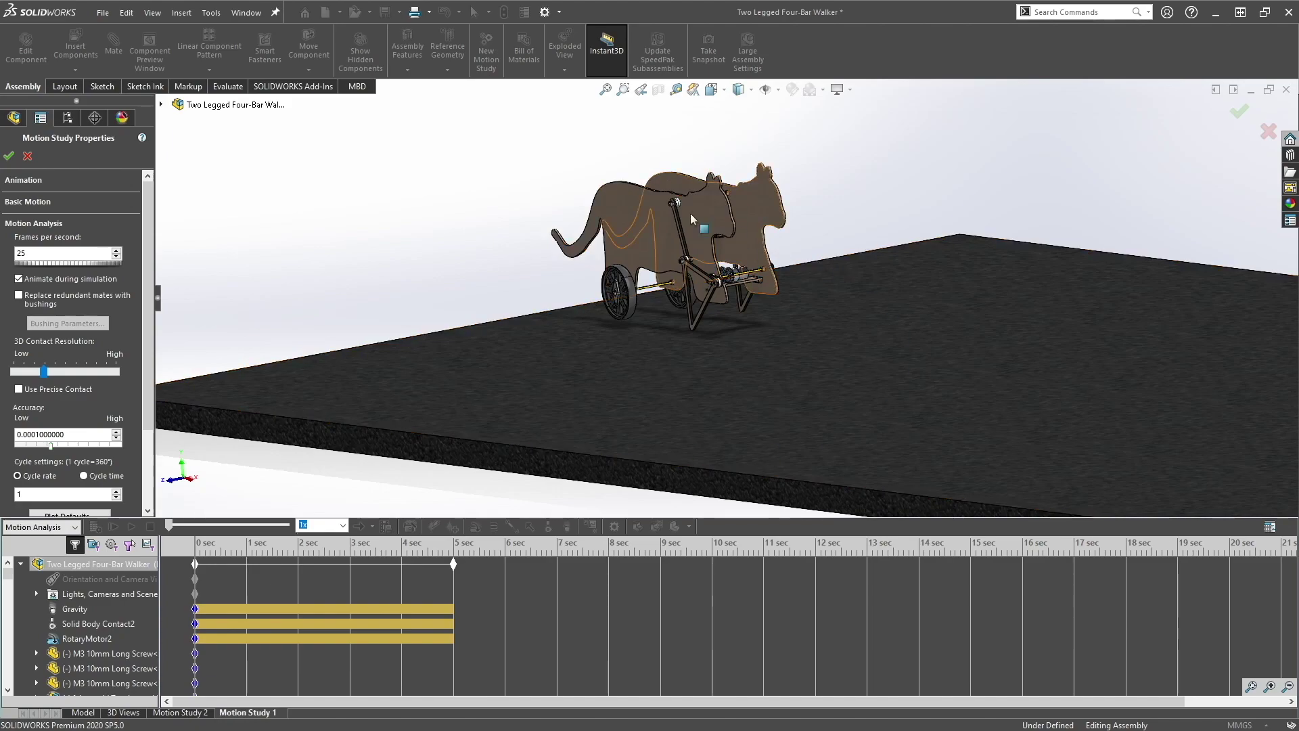
pyautogui.click(7, 158)
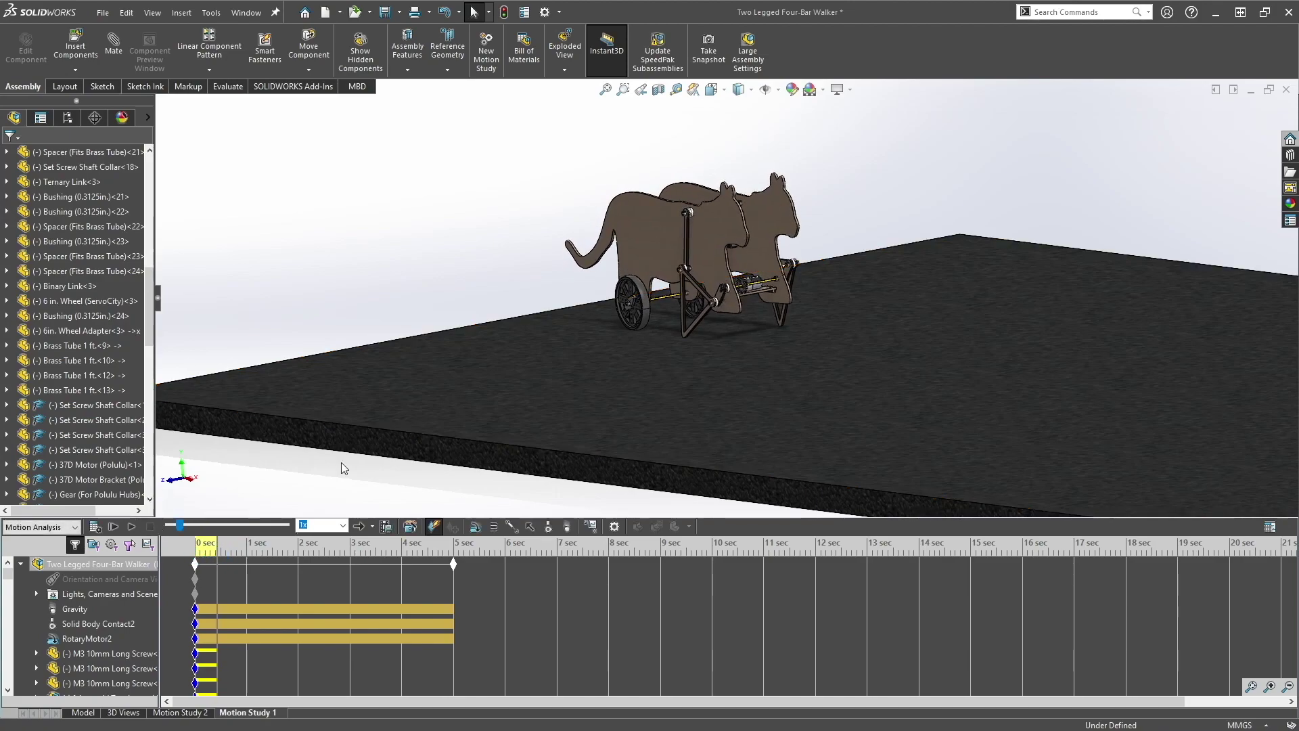
# Disable animation during simulation in the Motion Analysis properties and calculate the motion study
pyautogui.click(614, 527)
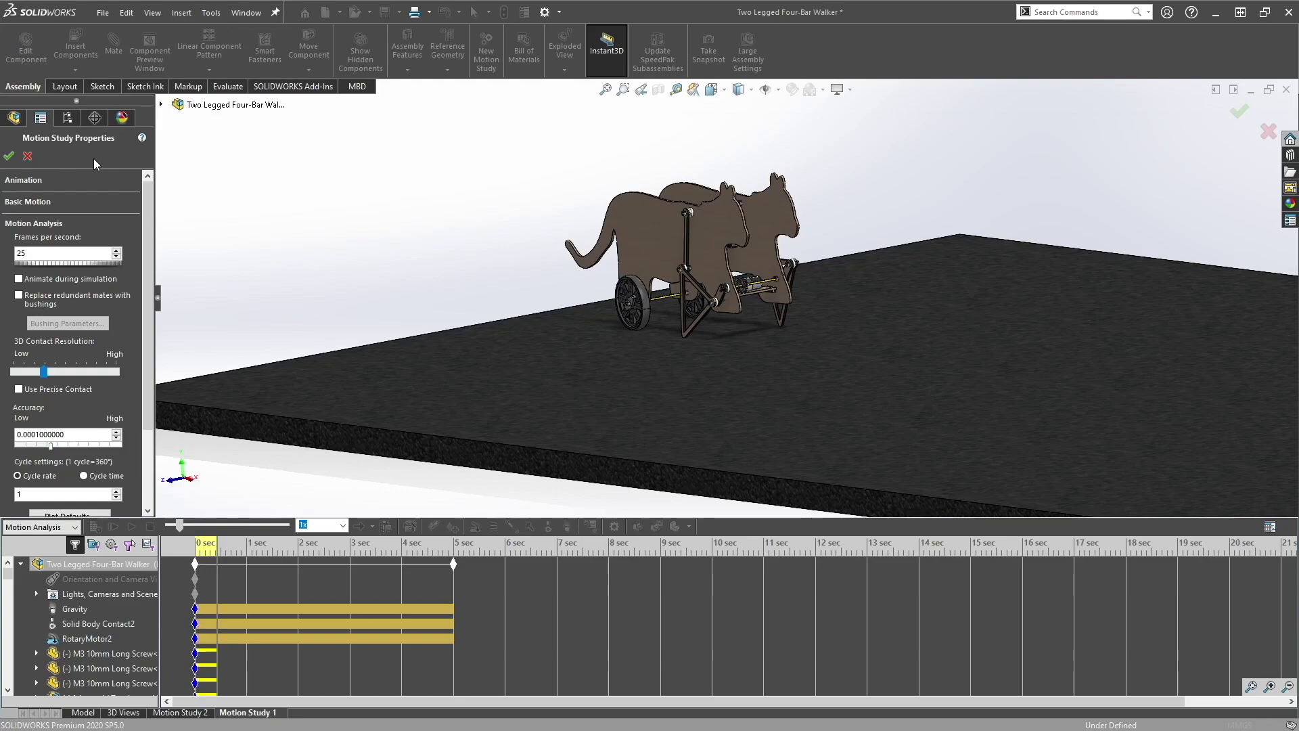
pyautogui.click(9, 156)
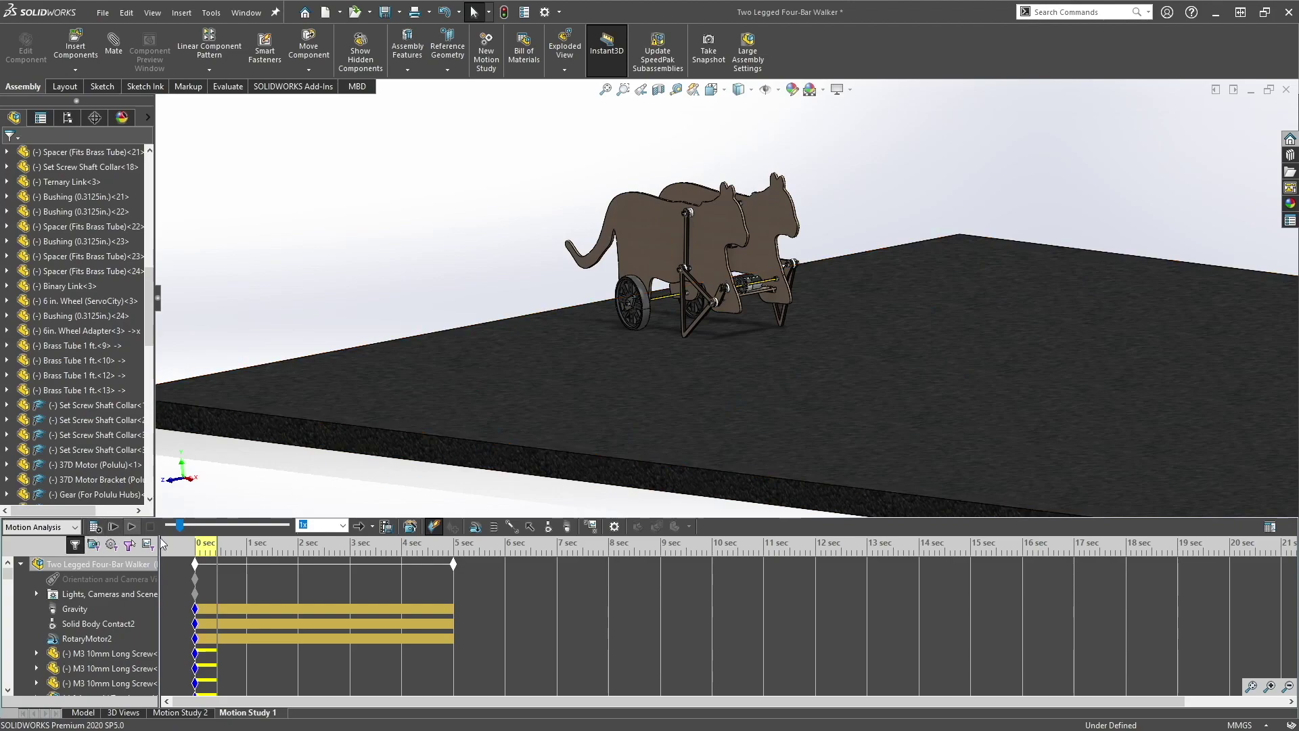
pyautogui.click(95, 527)
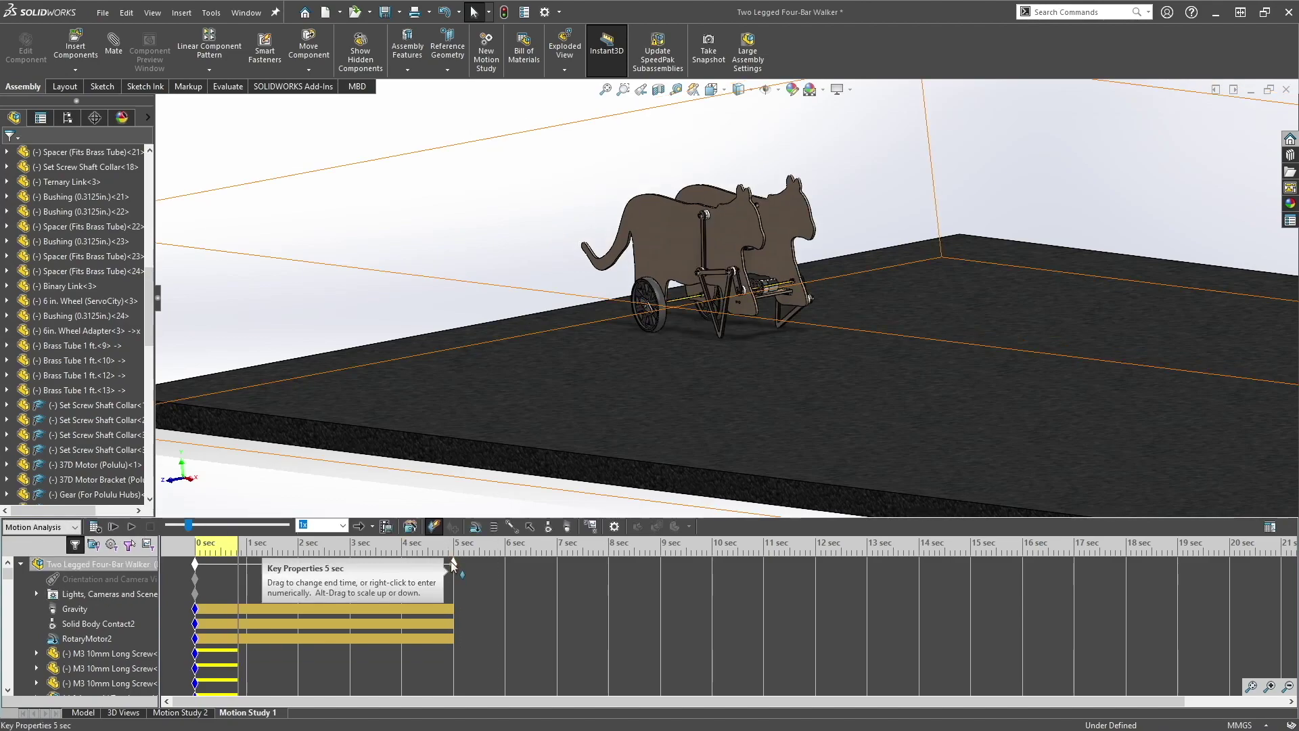
# Extend the motion study's end time to 30 seconds
pyautogui.moveTo(452, 563); pyautogui.dragTo(525, 563)
pyautogui.moveTo(1128, 581); pyautogui.dragTo(1297, 586)
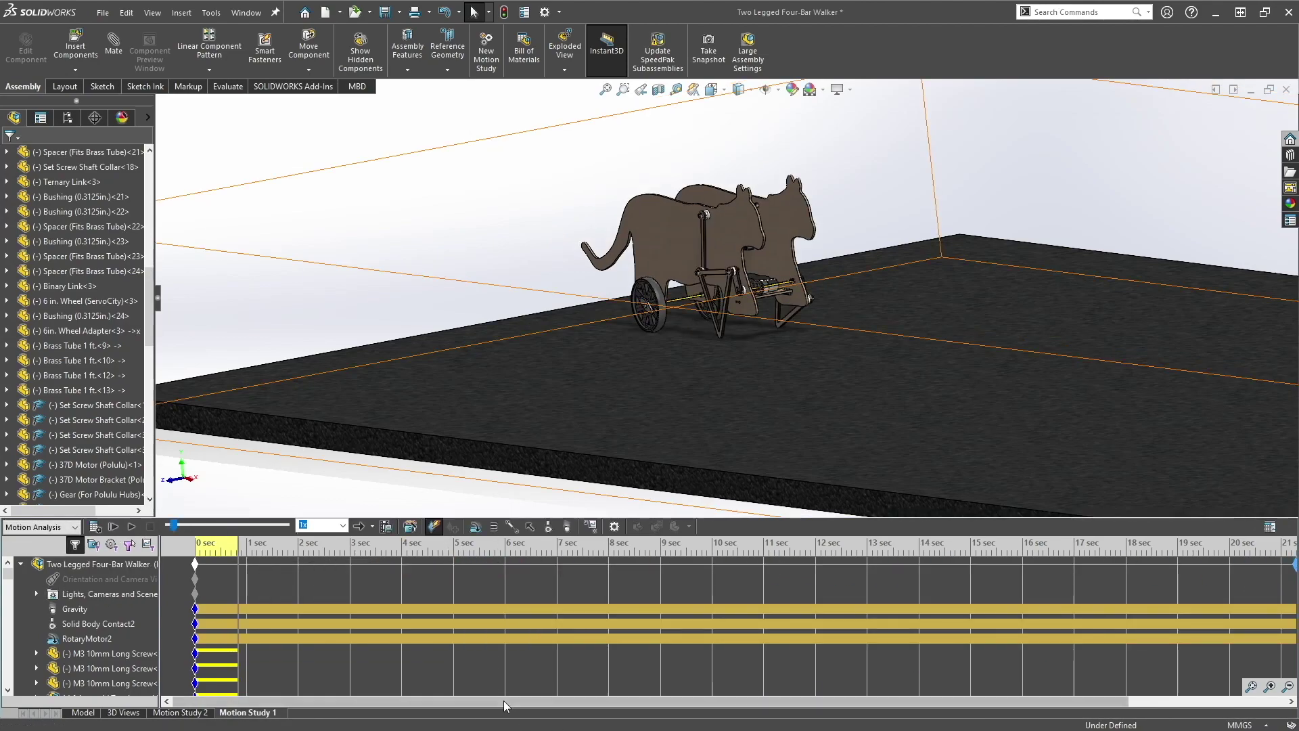
pyautogui.moveTo(504, 701); pyautogui.dragTo(684, 703)
pyautogui.moveTo(1110, 563); pyautogui.dragTo(1294, 563)
pyautogui.click(1288, 688)
pyautogui.moveTo(1056, 564); pyautogui.dragTo(1072, 568)
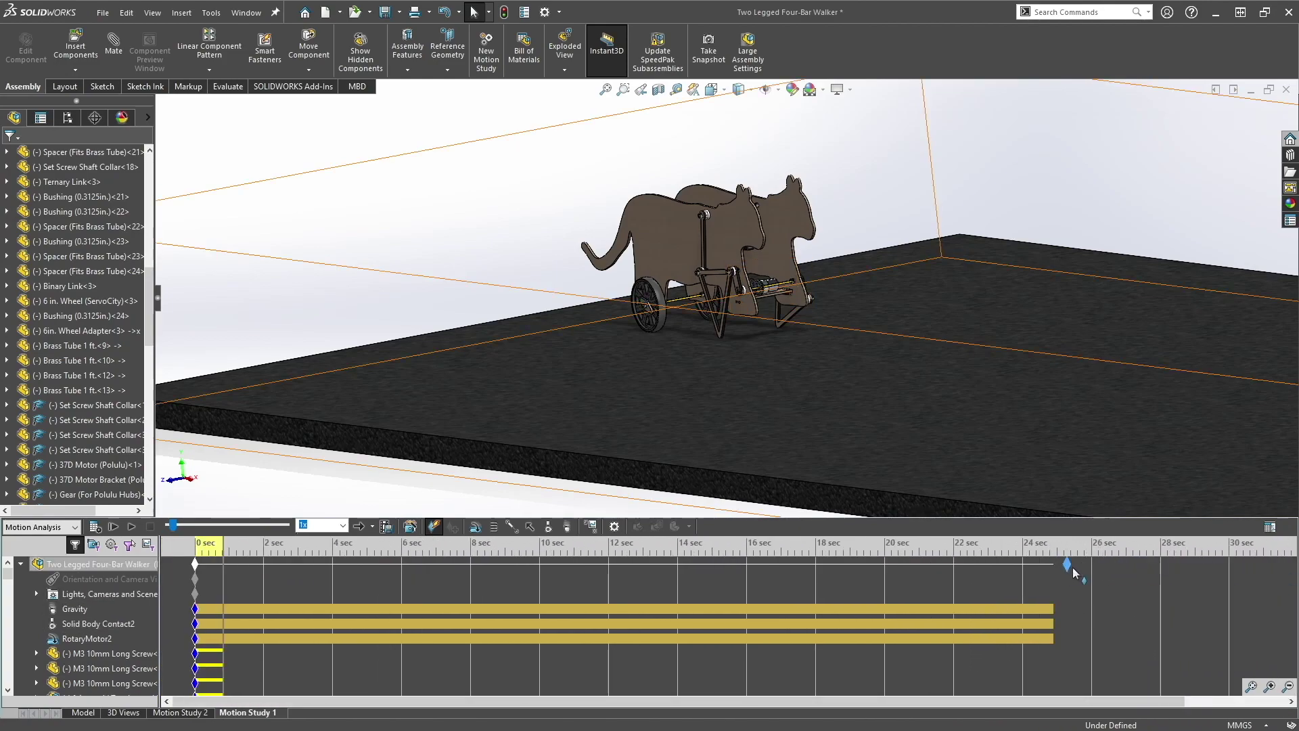
pyautogui.moveTo(1226, 573); pyautogui.dragTo(1228, 574)
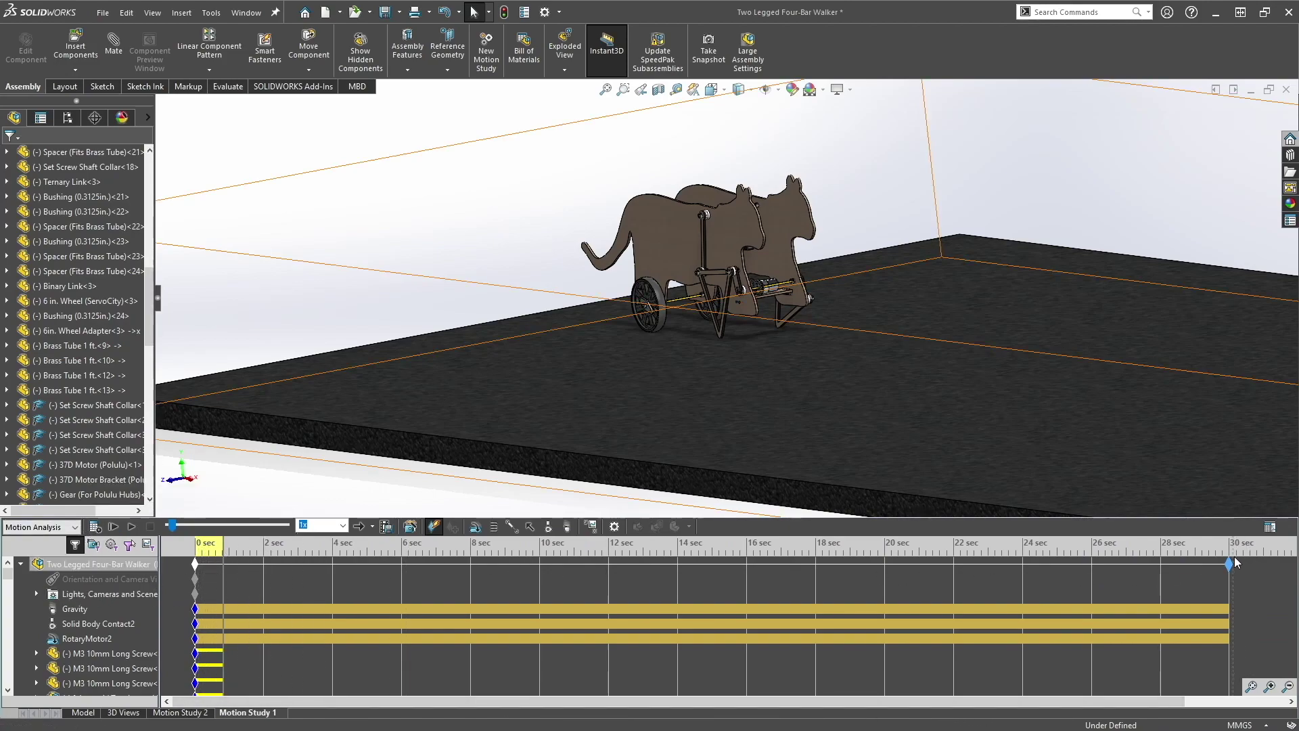
# Enable playback of view keys for the orientation and camera views and bring the time bar back toward the start
pyautogui.rightClick(98, 577)
pyautogui.click(203, 589)
pyautogui.moveTo(223, 545); pyautogui.dragTo(191, 543)
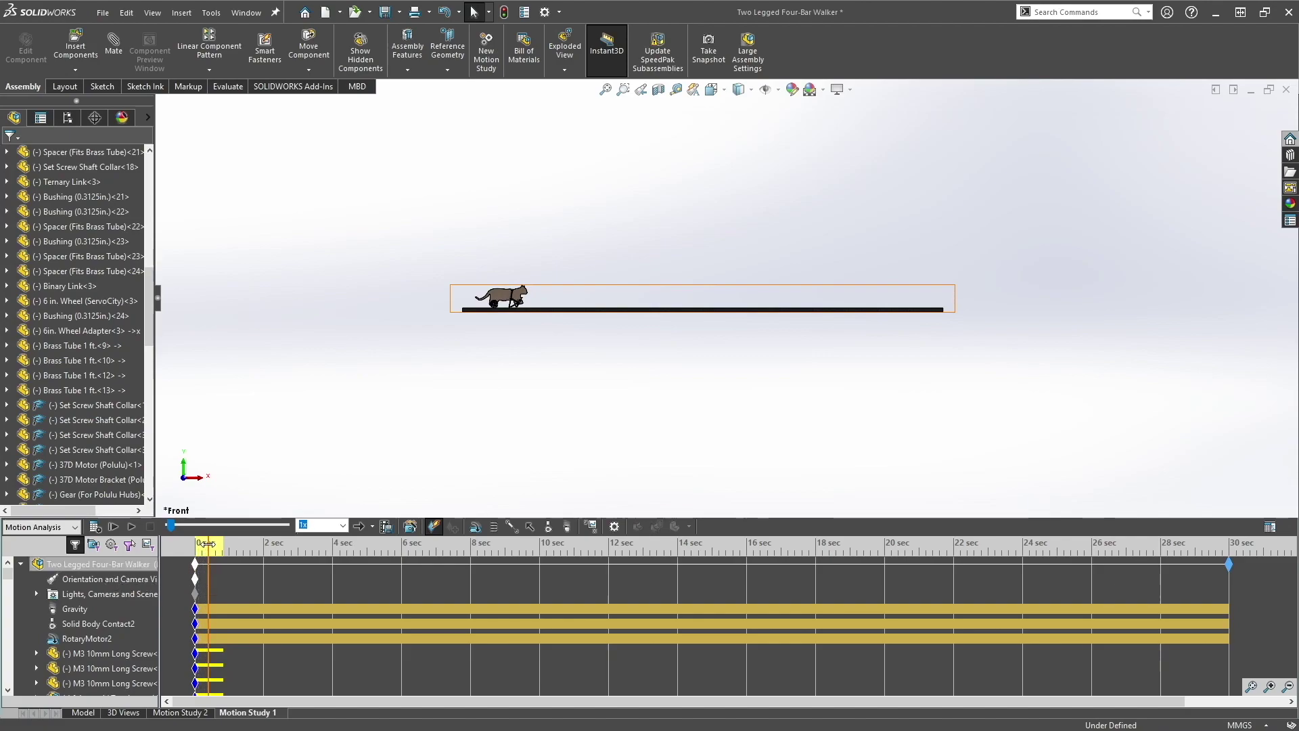
# Move the time bar to 10 seconds and place a view key there with the walker framed close-up at an angle
pyautogui.moveTo(208, 550); pyautogui.dragTo(564, 560)
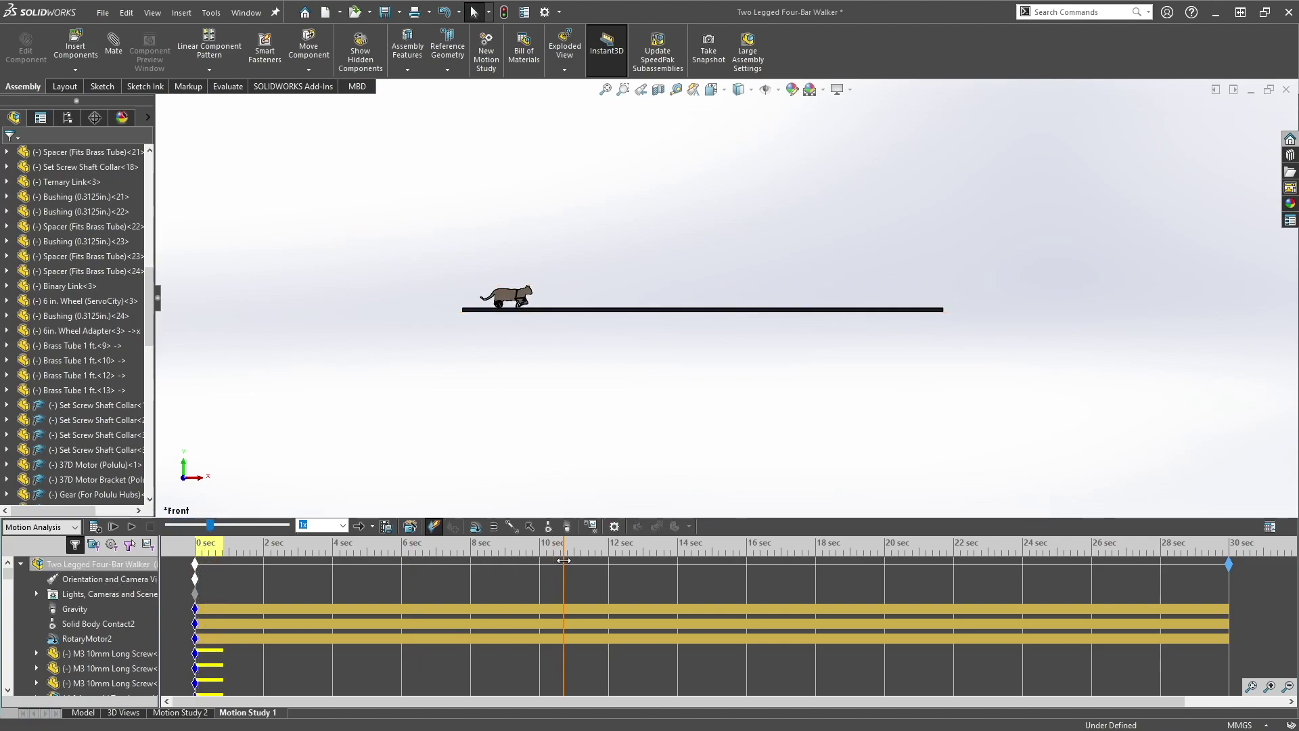
pyautogui.scroll(-10, 598, 296)
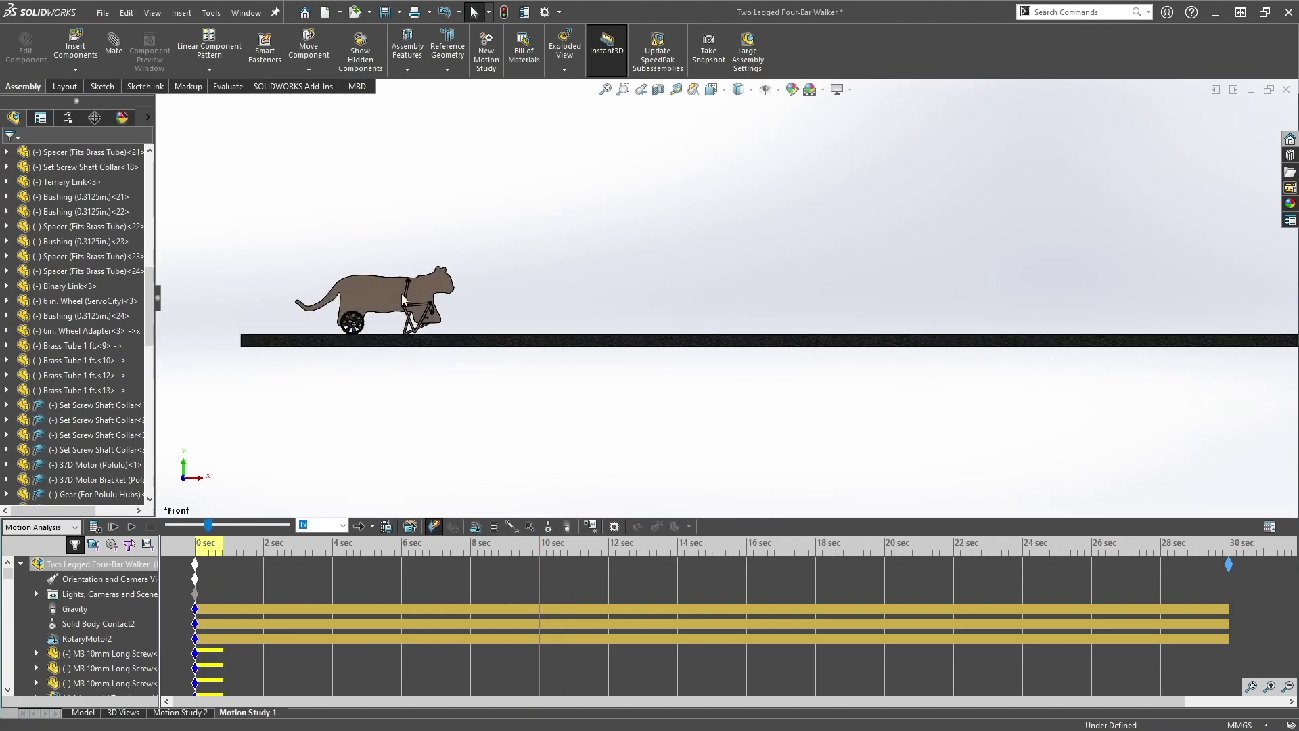
pyautogui.moveTo(529, 319); pyautogui.dragTo(461, 362, button='middle')
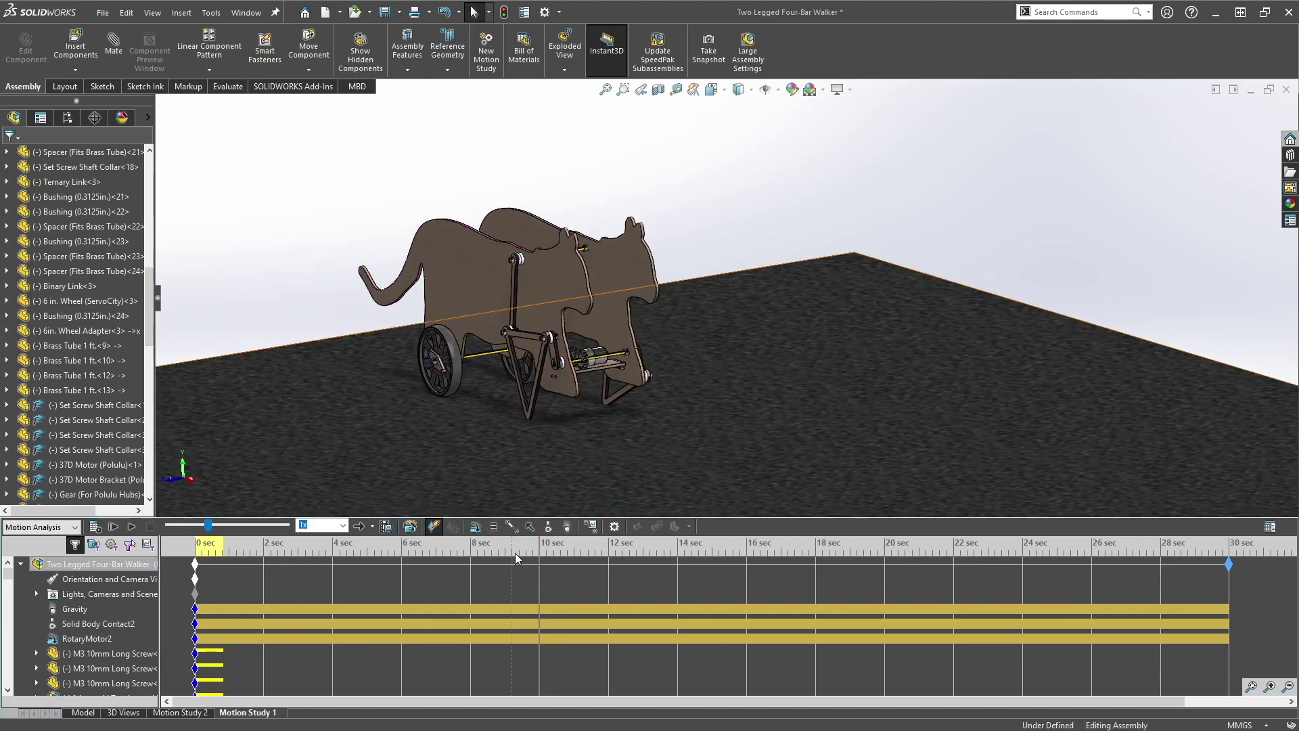
pyautogui.click(539, 553)
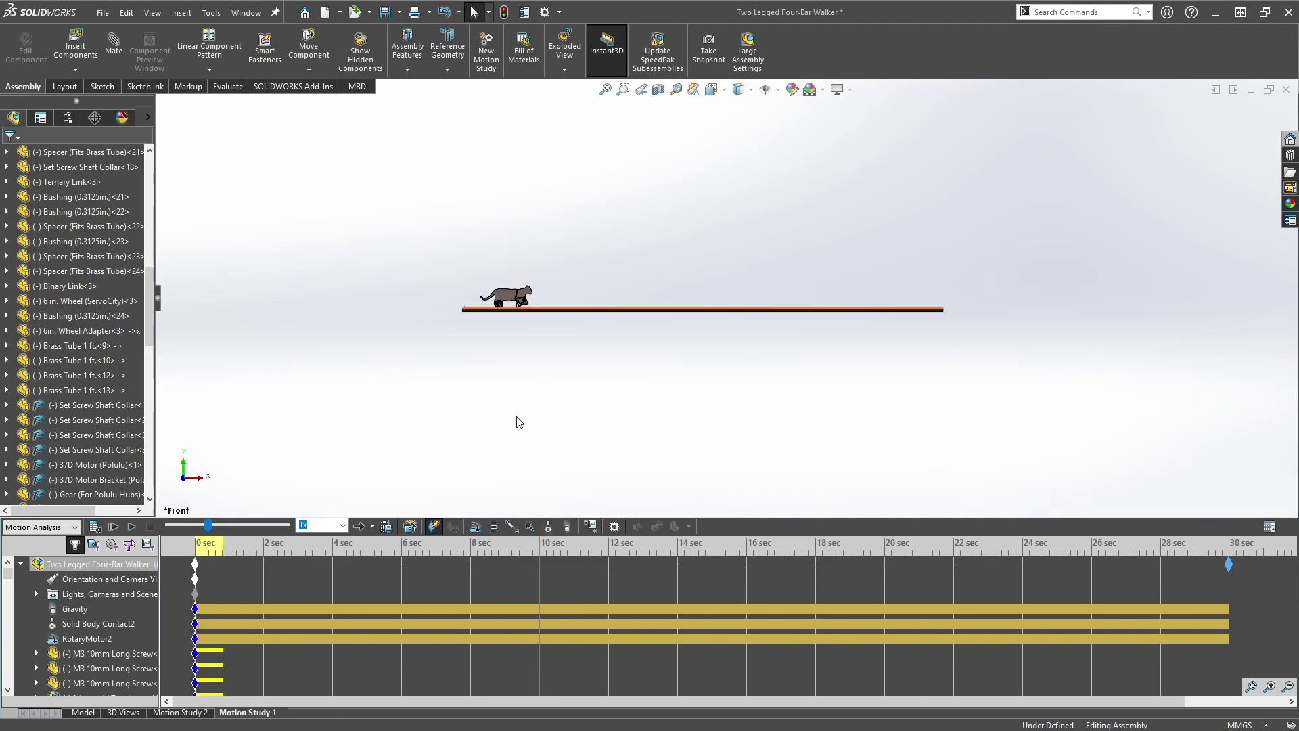
pyautogui.scroll(-5, 524, 293)
pyautogui.scroll(-4, 524, 292)
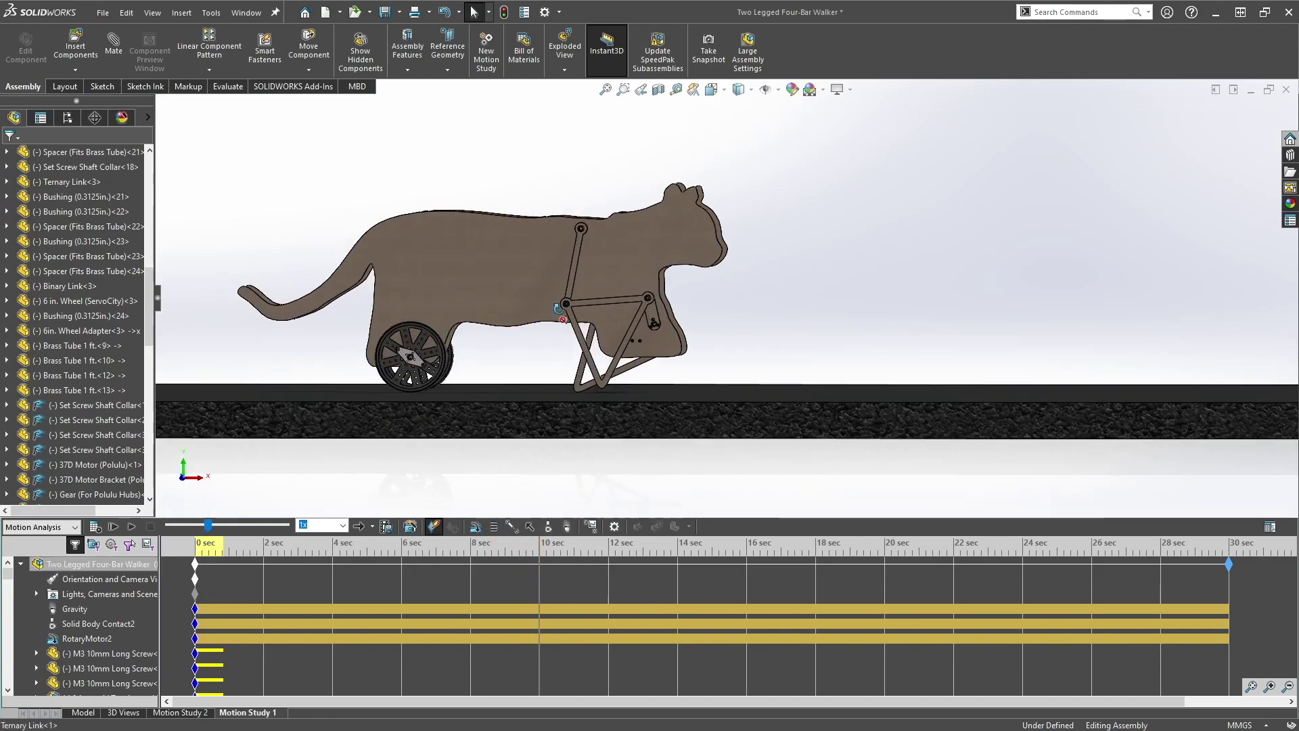
pyautogui.moveTo(565, 301); pyautogui.dragTo(528, 331, button='middle')
pyautogui.click(539, 572)
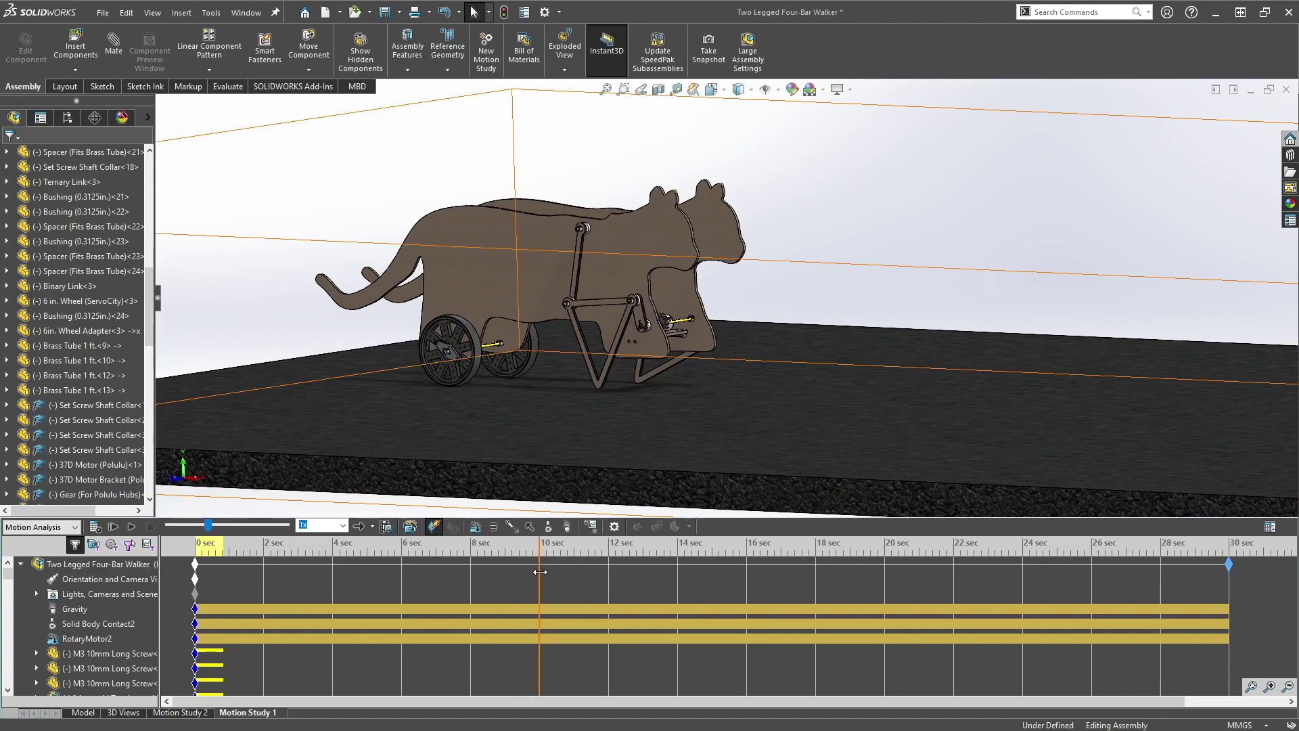
pyautogui.rightClick(540, 571)
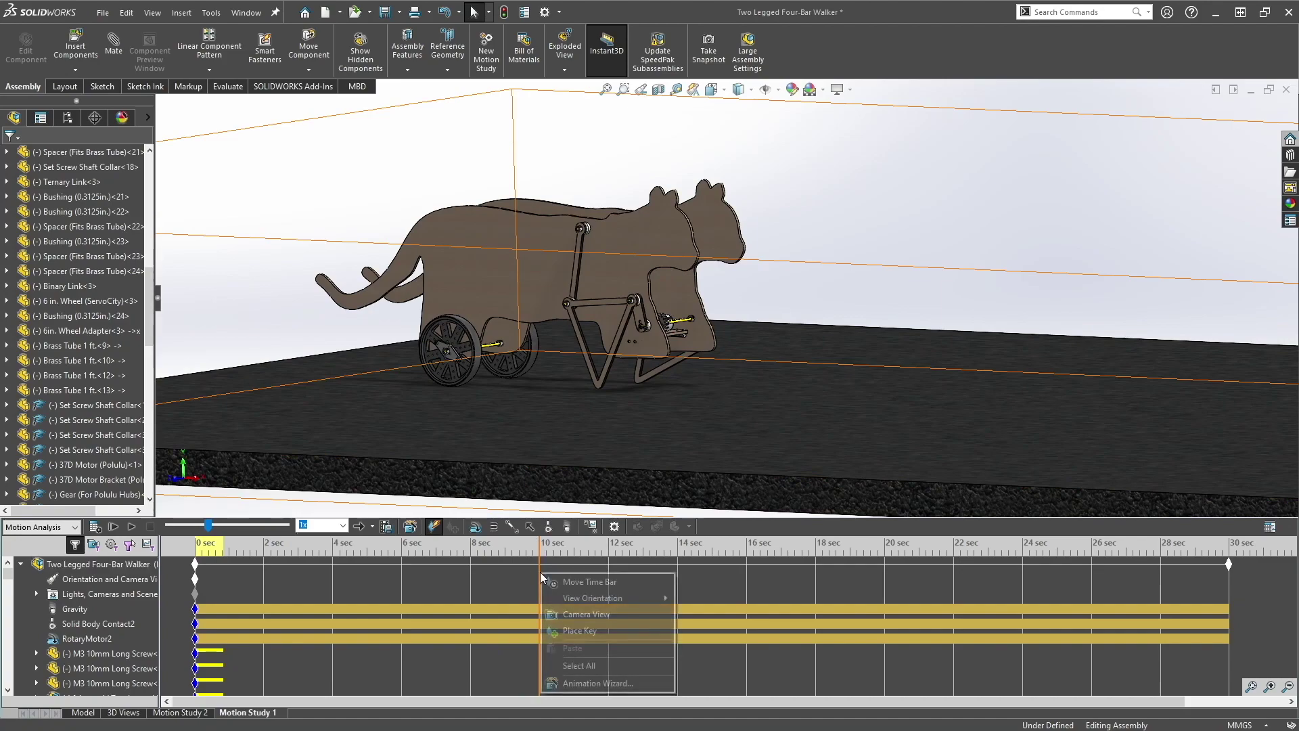
pyautogui.click(574, 630)
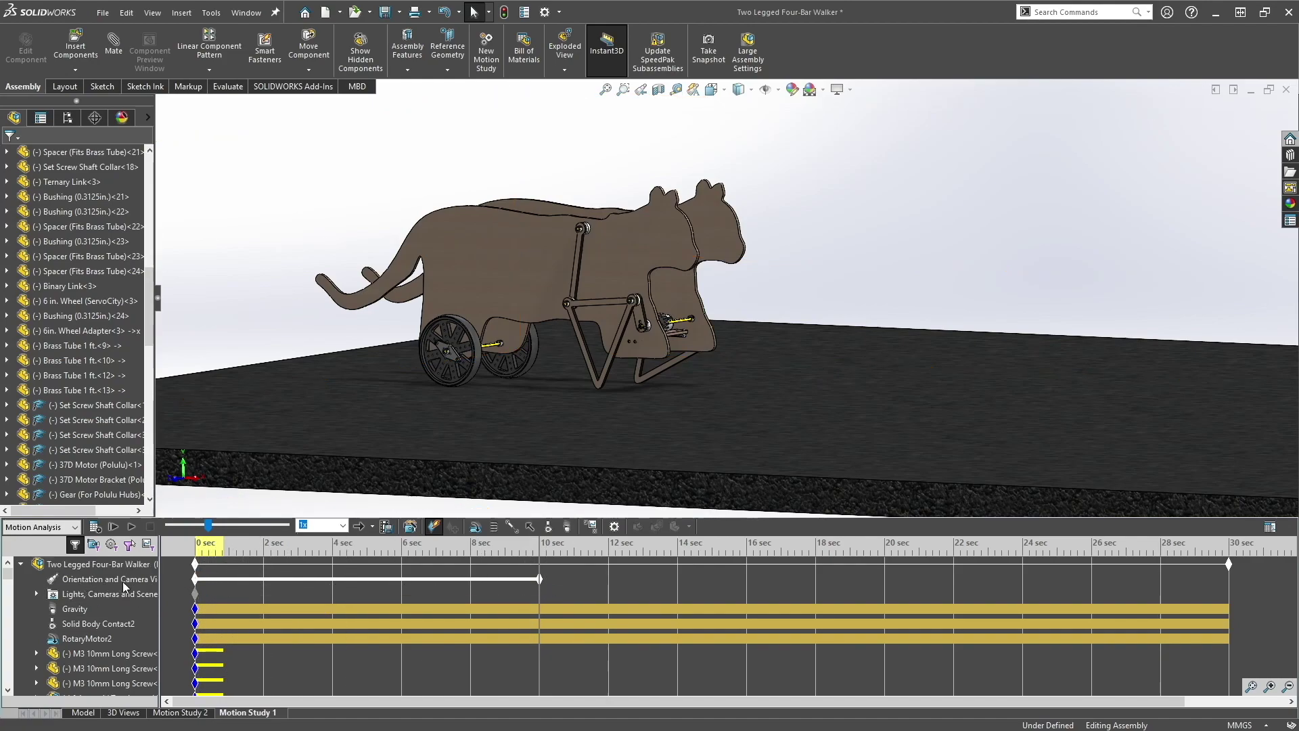
# Check Camera1 in the Lights, Cameras and Scene folder and return the time bar to 0 seconds
pyautogui.moveTo(541, 545)
pyautogui.mouseDown()
pyautogui.moveTo(203, 548)
pyautogui.moveTo(542, 569)
pyautogui.mouseUp()
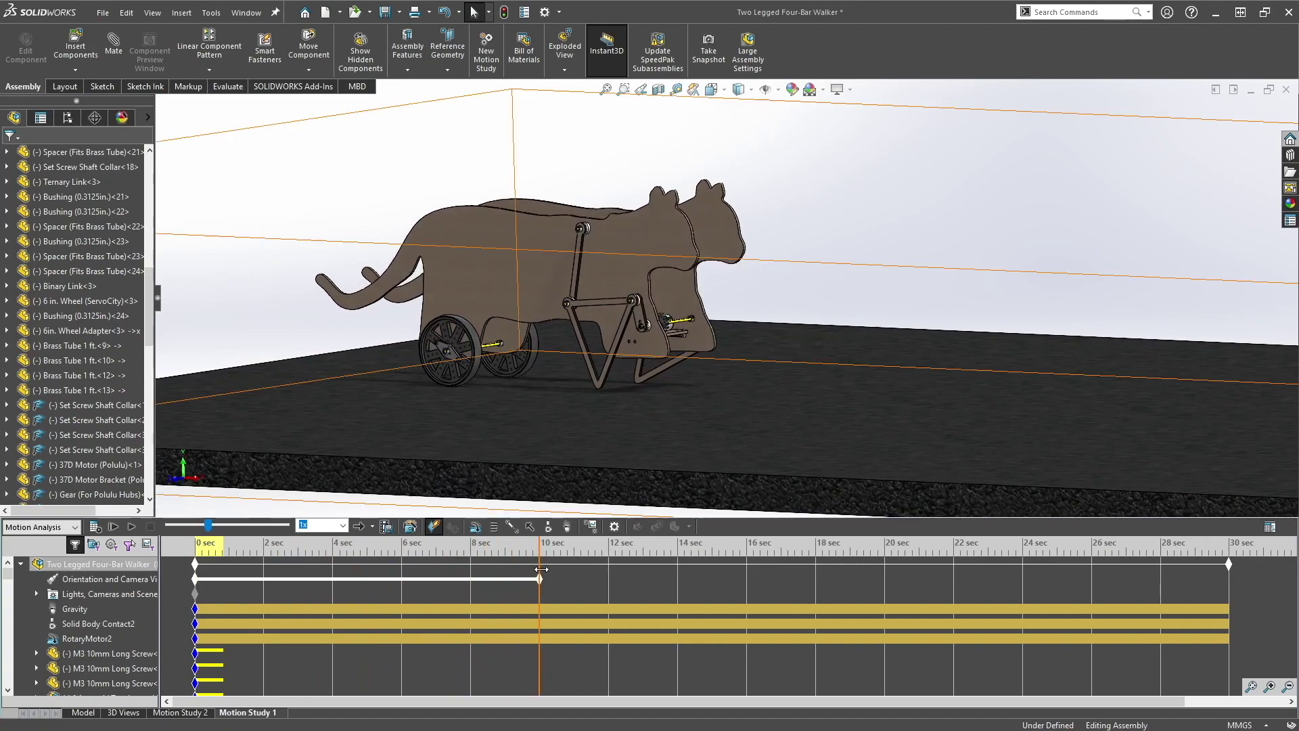
pyautogui.click(38, 594)
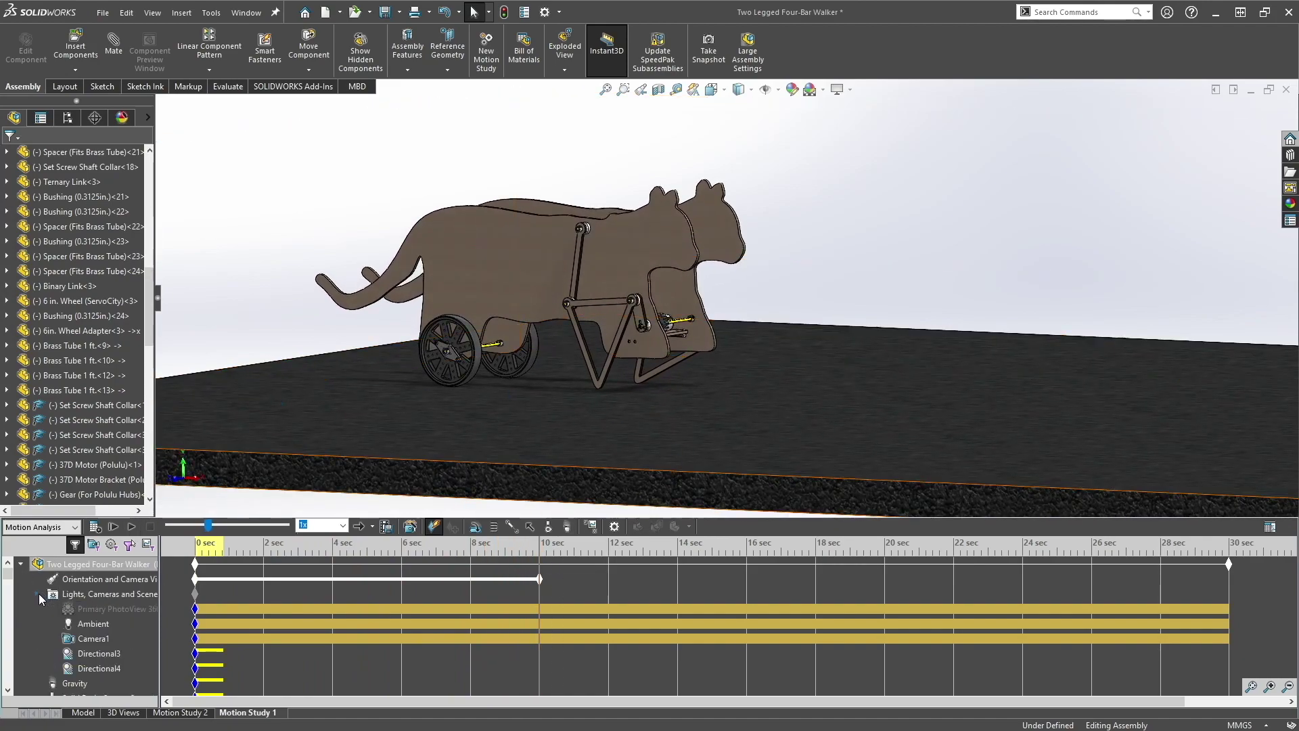
pyautogui.click(89, 640)
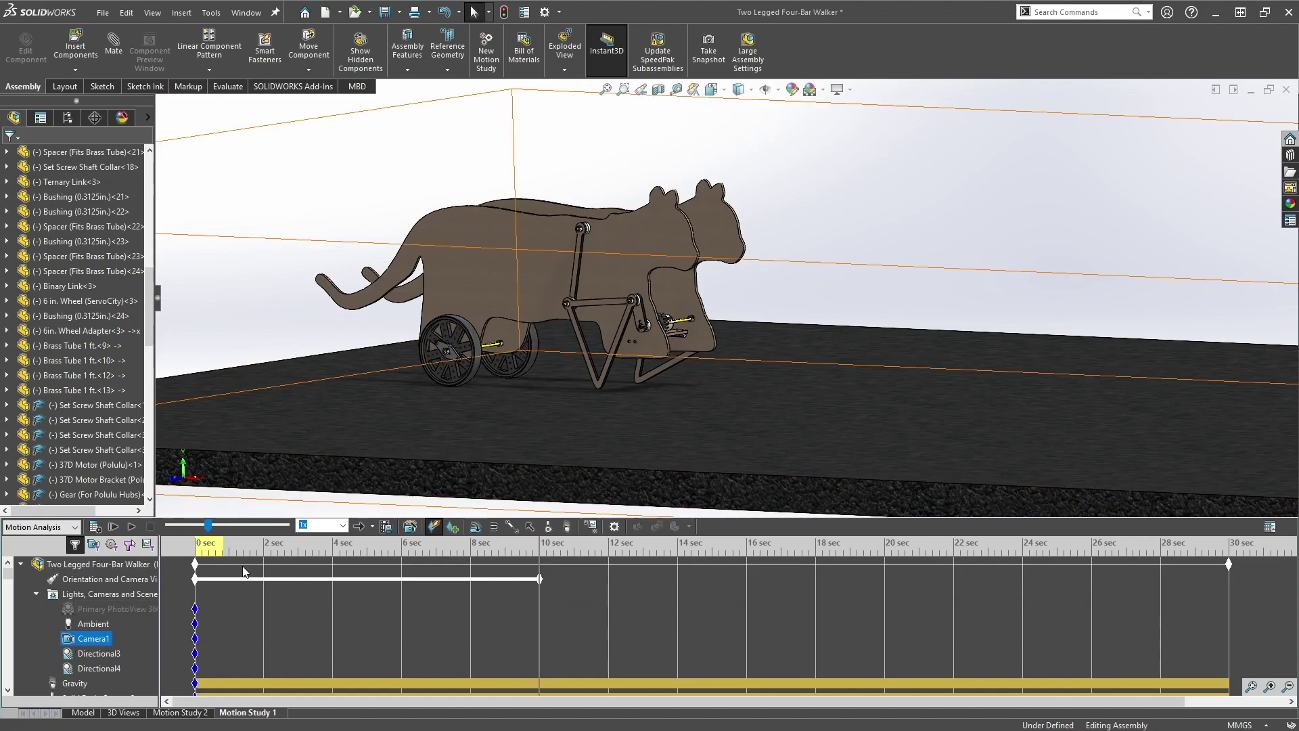
pyautogui.click(219, 549)
pyautogui.moveTo(218, 552); pyautogui.dragTo(195, 552)
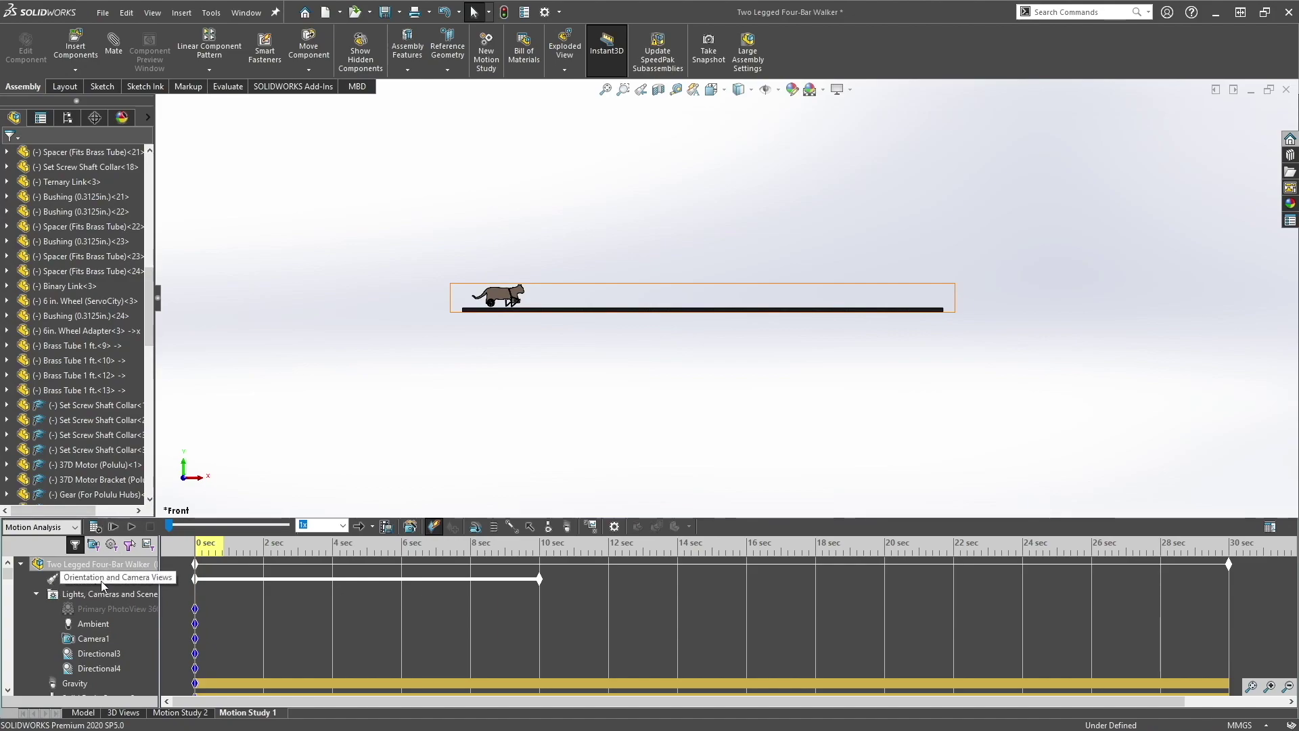
pyautogui.click(61, 594)
pyautogui.click(37, 593)
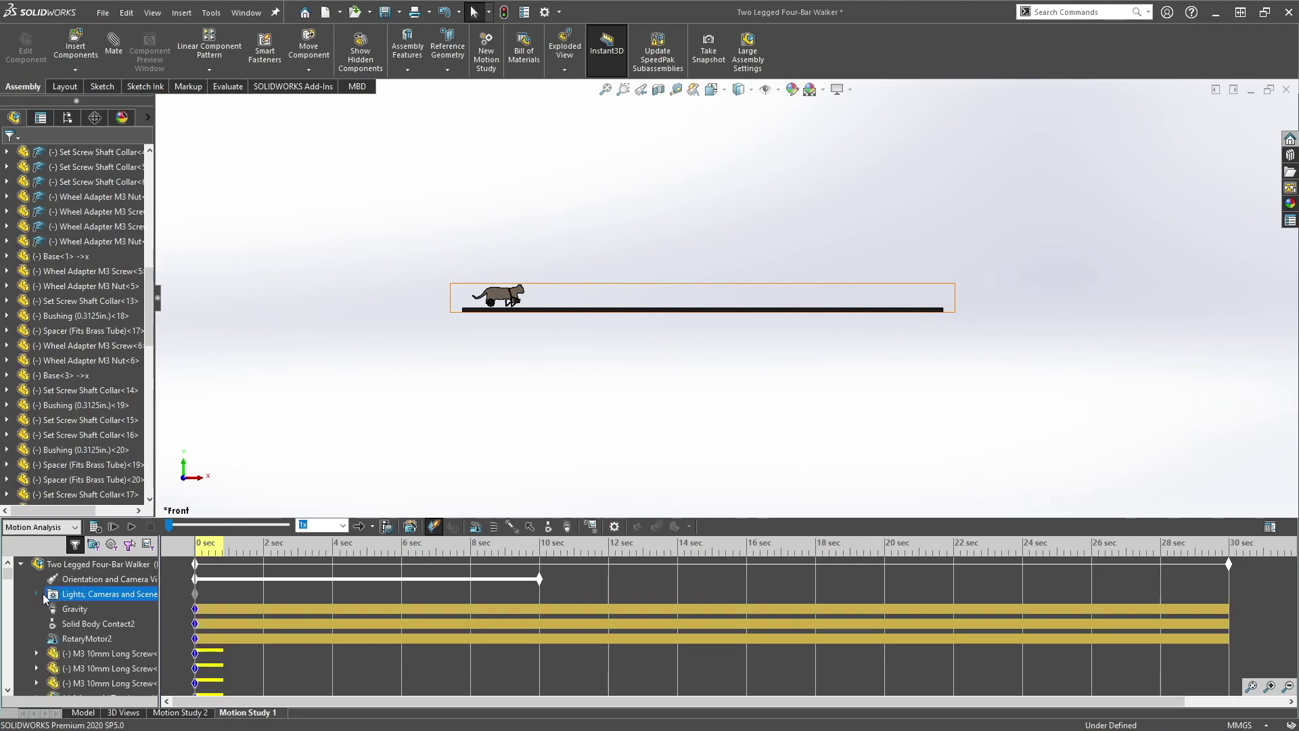
# Try the Camera View for the orientation and camera views, and toggle the Disable View Key Creation option
pyautogui.rightClick(86, 584)
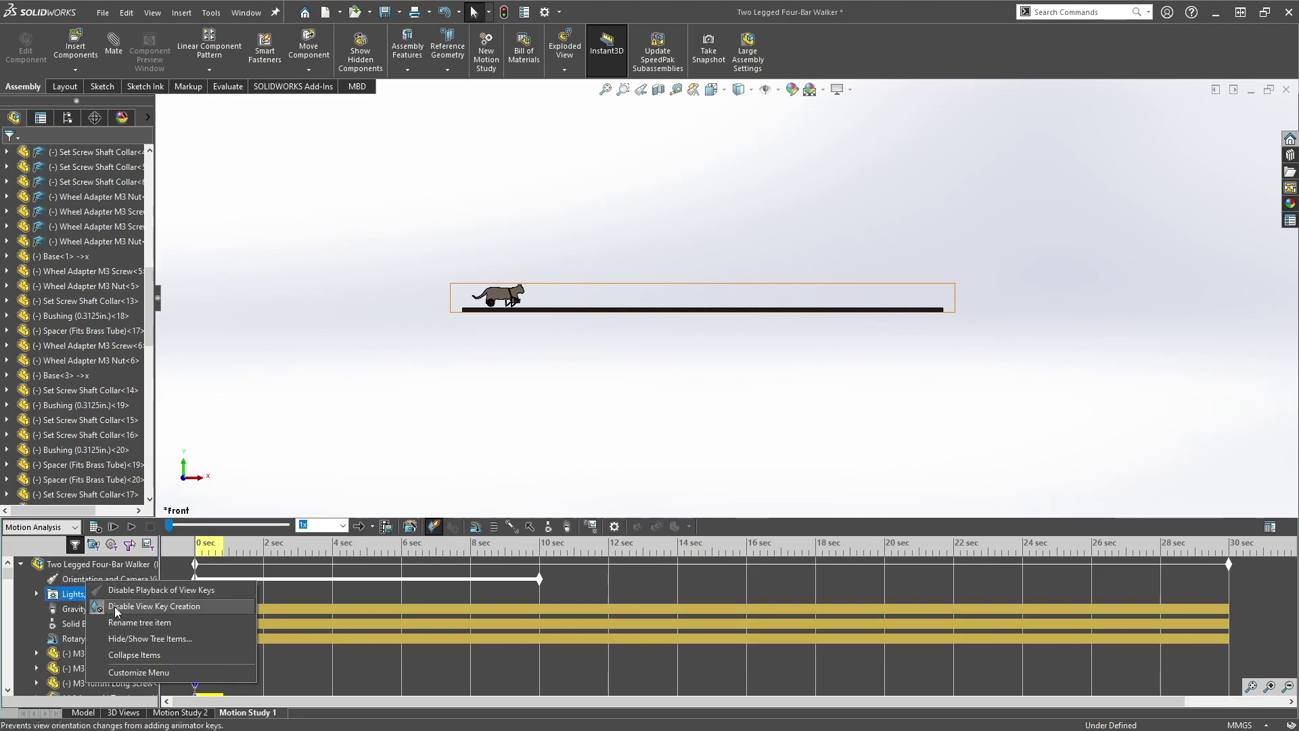
pyautogui.click(181, 609)
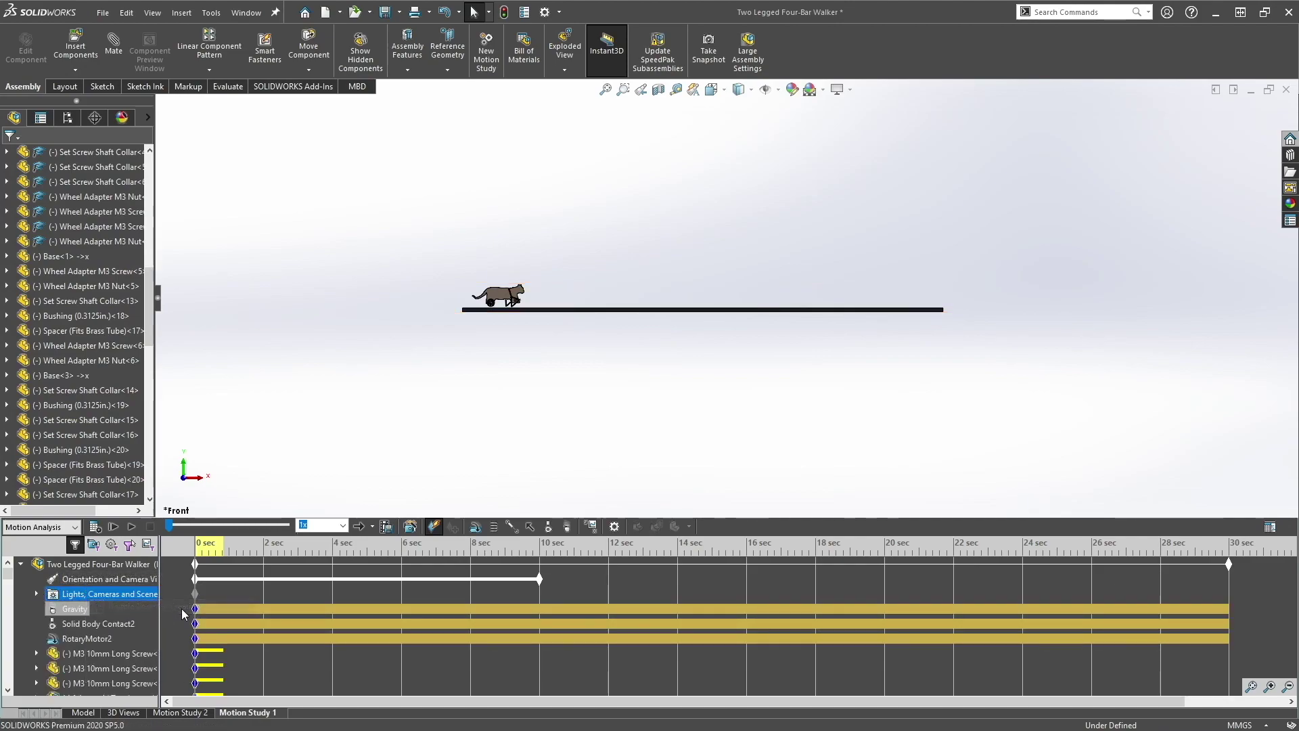
pyautogui.rightClick(100, 579)
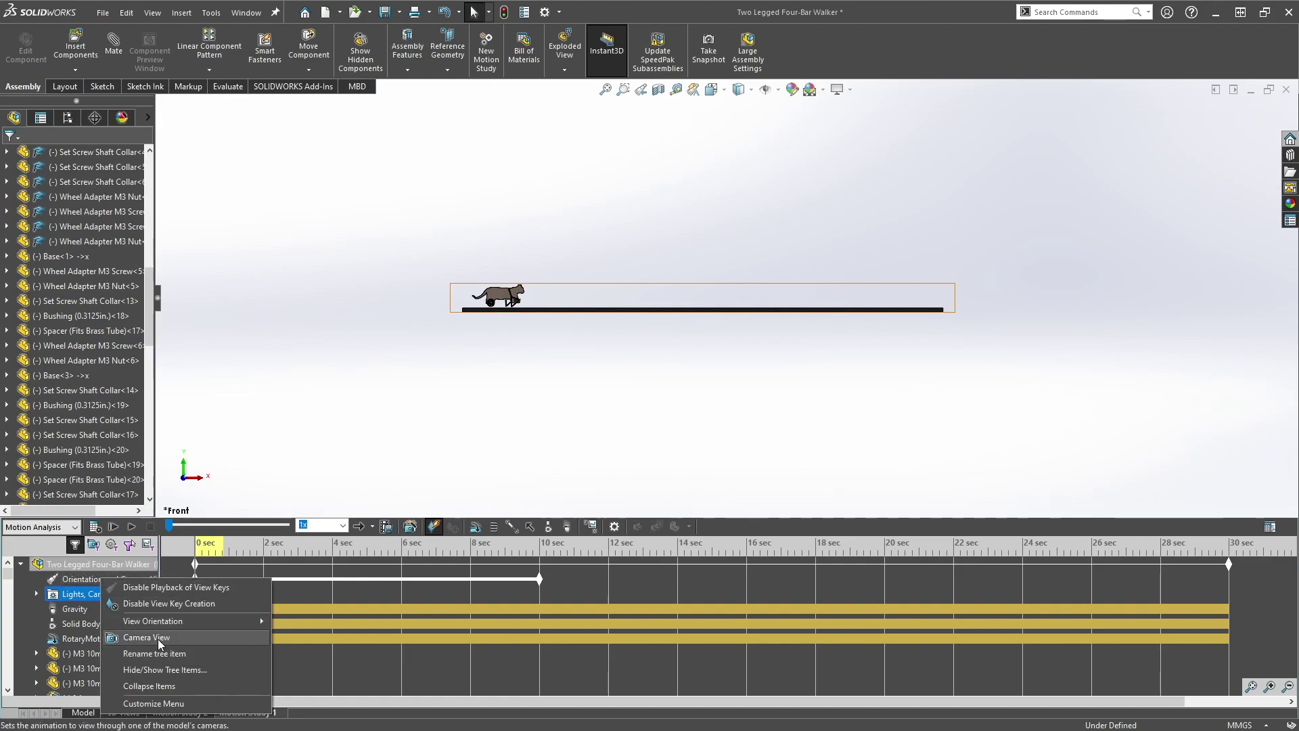
pyautogui.click(160, 644)
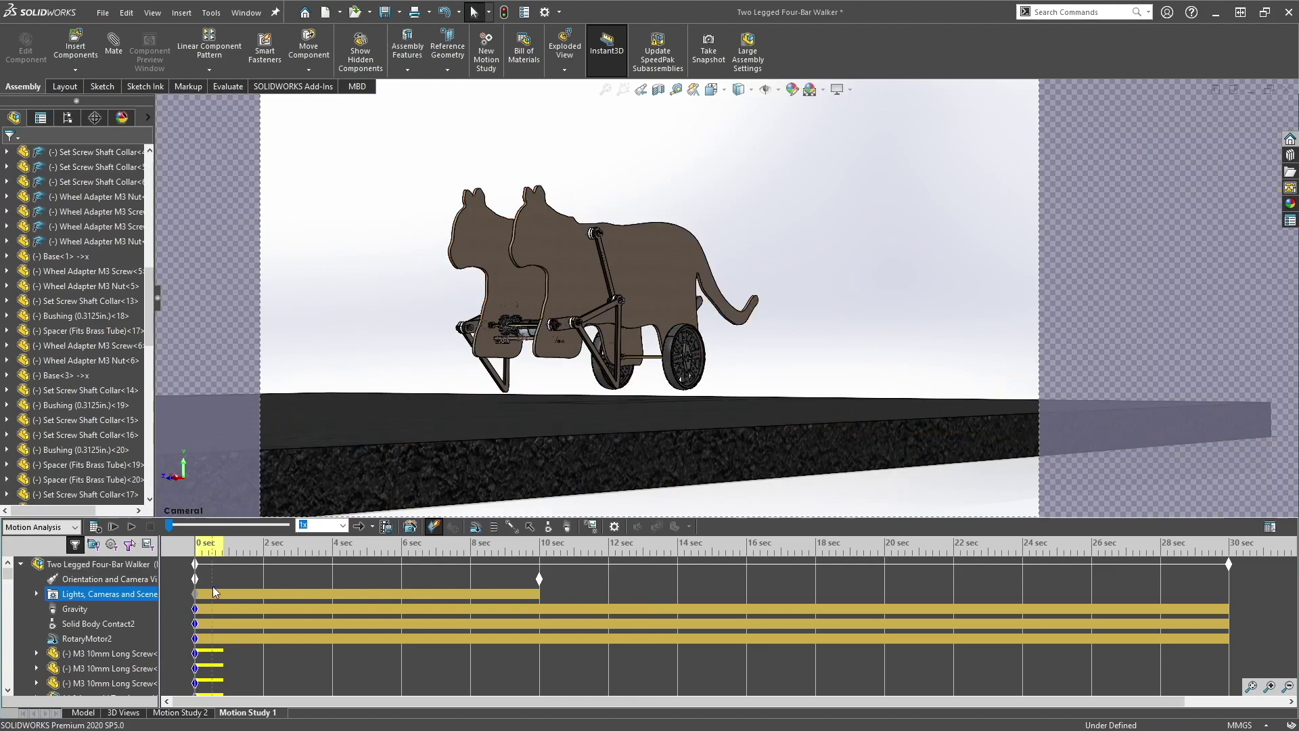
pyautogui.rightClick(92, 579)
pyautogui.click(122, 644)
pyautogui.rightClick(95, 577)
pyautogui.click(132, 605)
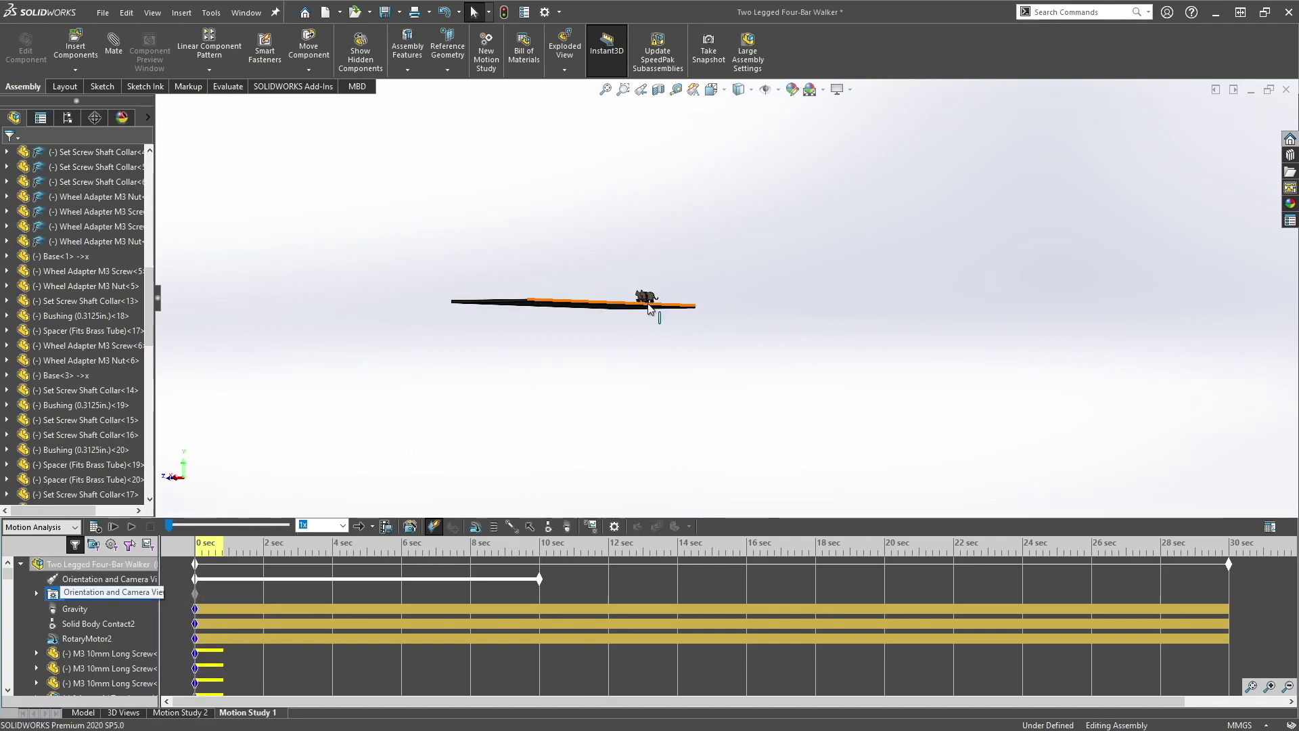
# Frame the walker in a closer angled view and scrub the time bar to about 9.6 seconds to check the view transition
pyautogui.scroll(-6, 642, 300)
pyautogui.moveTo(701, 306); pyautogui.dragTo(557, 305, button='middle')
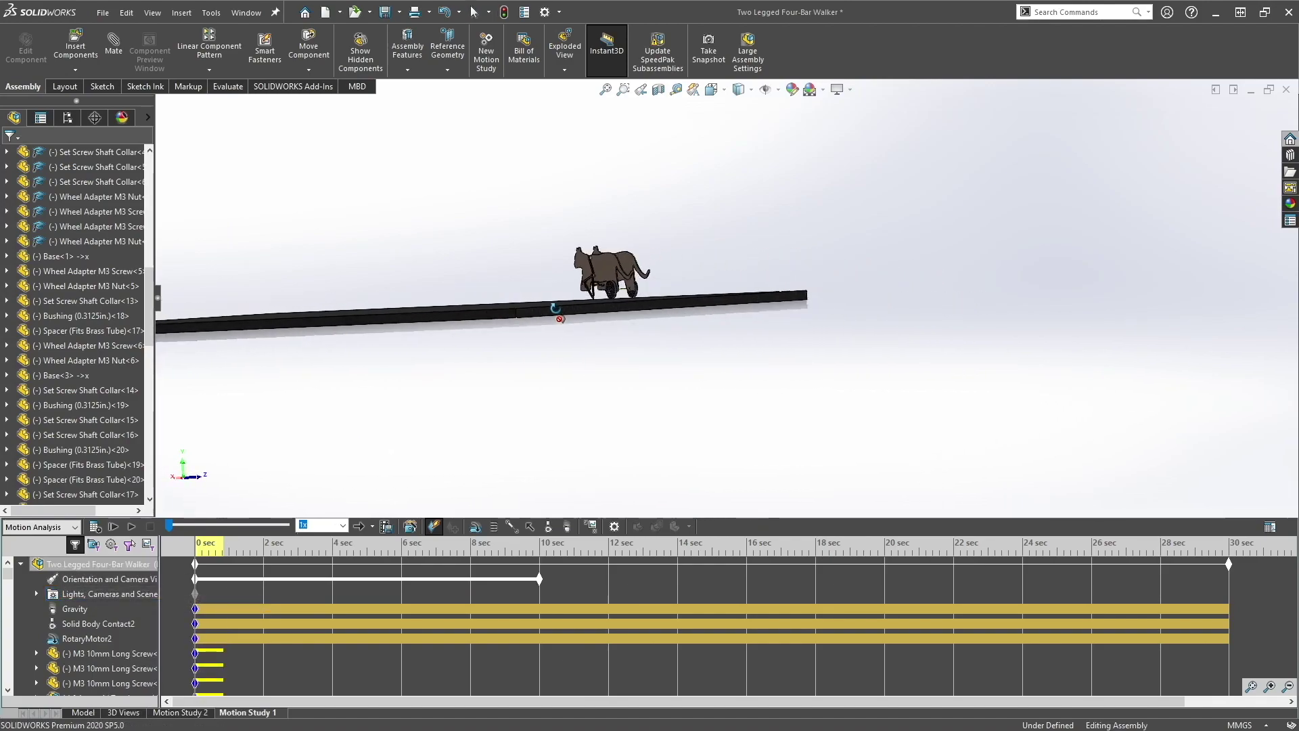
pyautogui.hotkey('ctrl', '1')
pyautogui.scroll(-10, 517, 299)
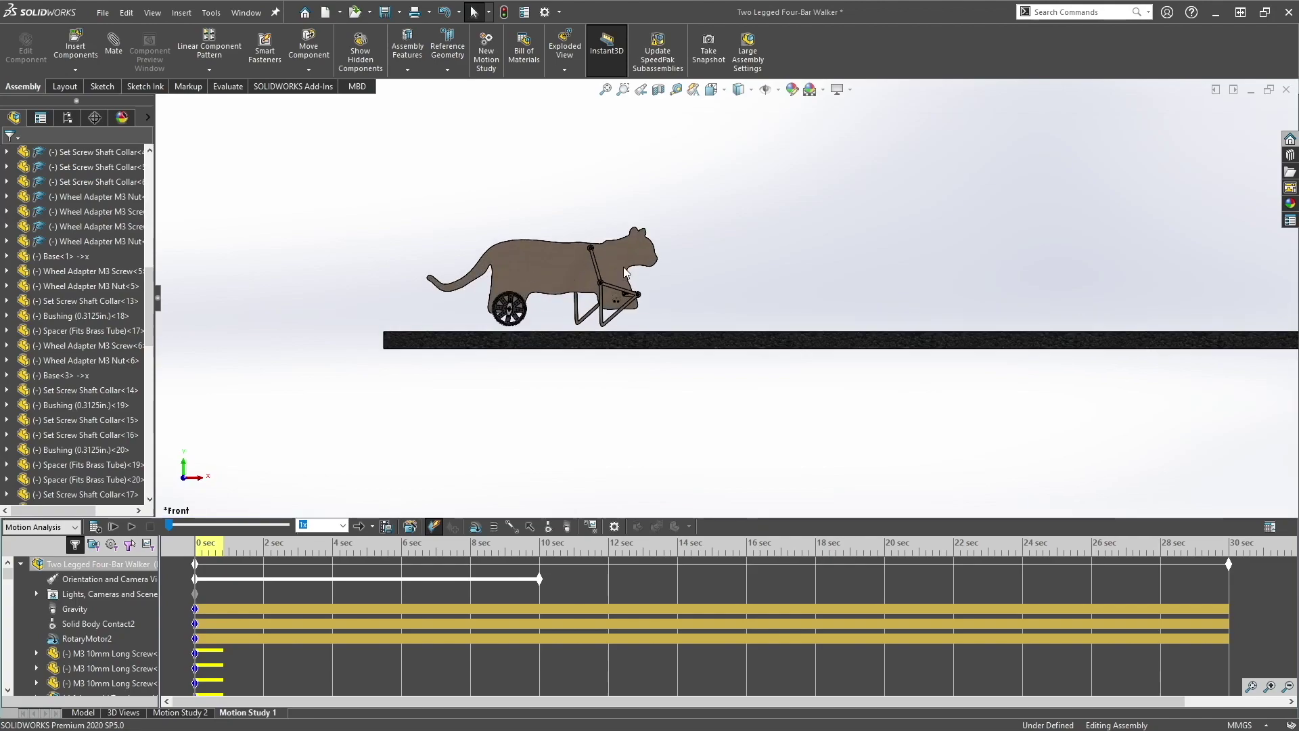
pyautogui.moveTo(629, 266); pyautogui.dragTo(578, 314, button='middle')
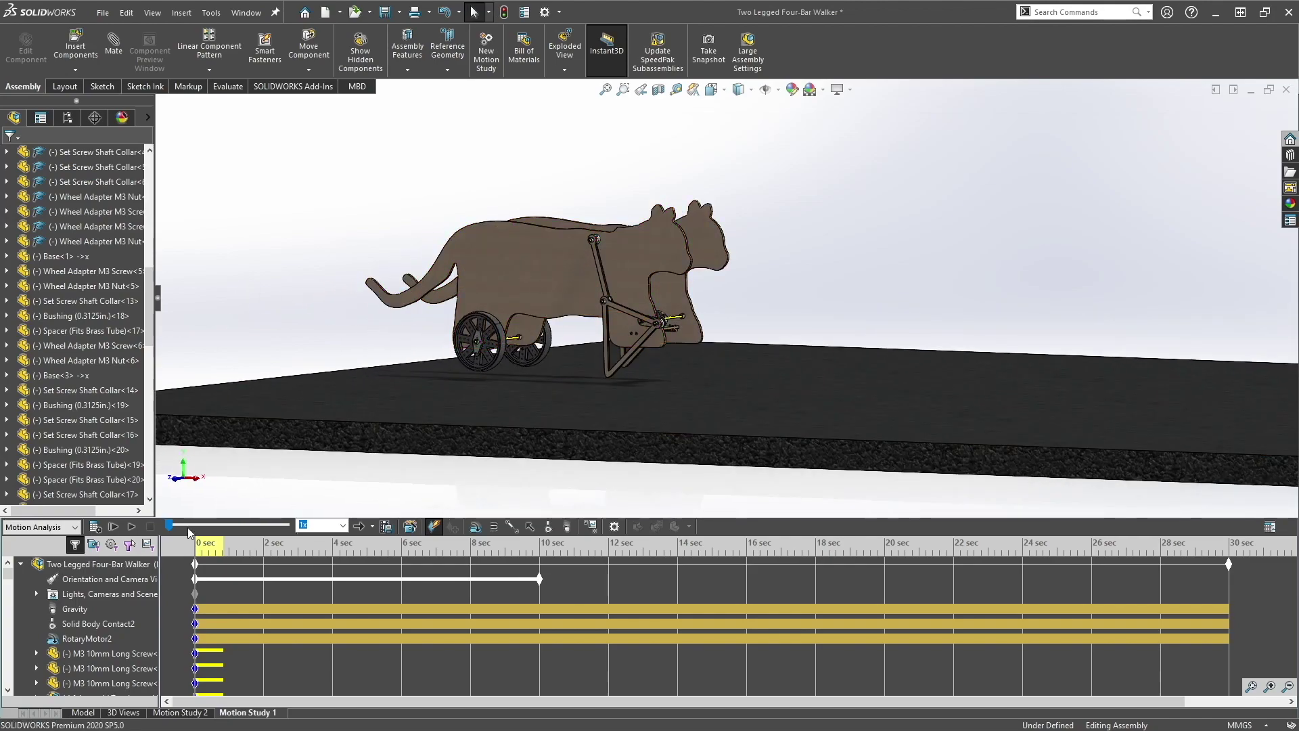
pyautogui.moveTo(196, 552); pyautogui.dragTo(526, 554)
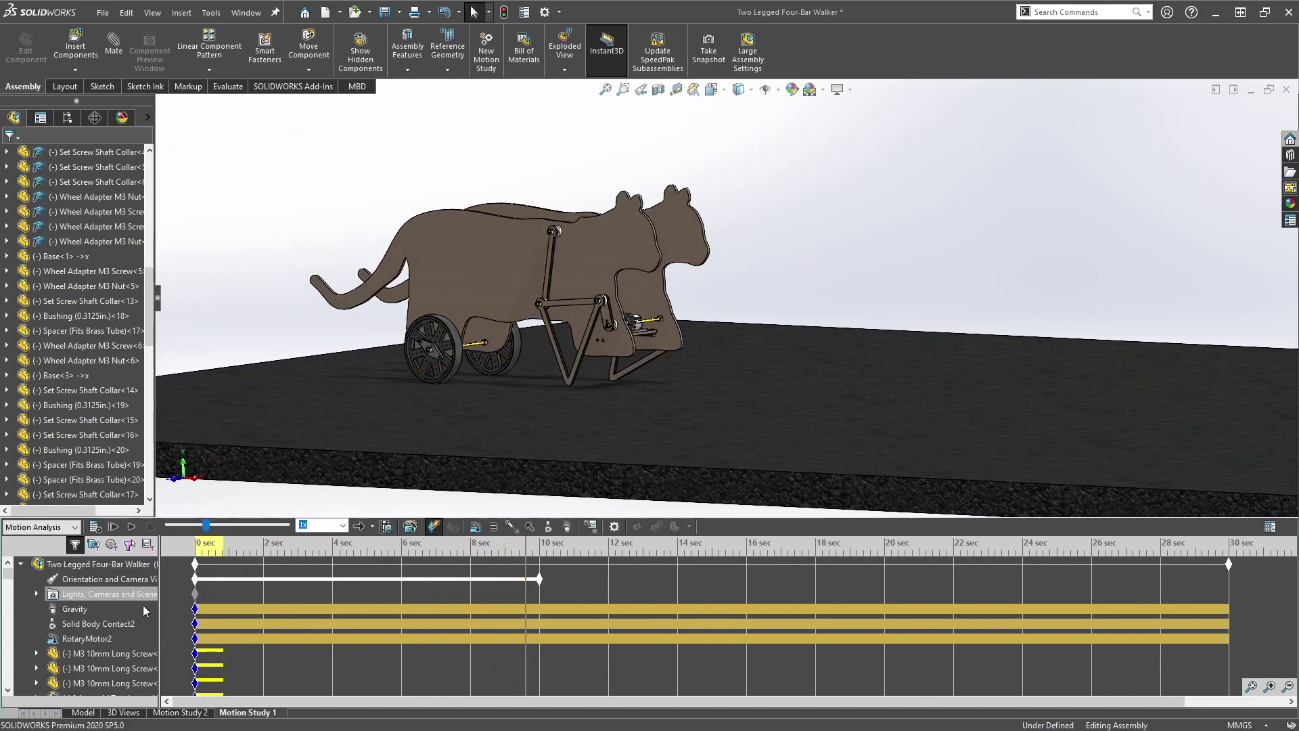
# Return the time bar to 0 seconds and set up an MP4 animation export at 16:9, closing the dialog without saving
pyautogui.scroll(2, 445, 450)
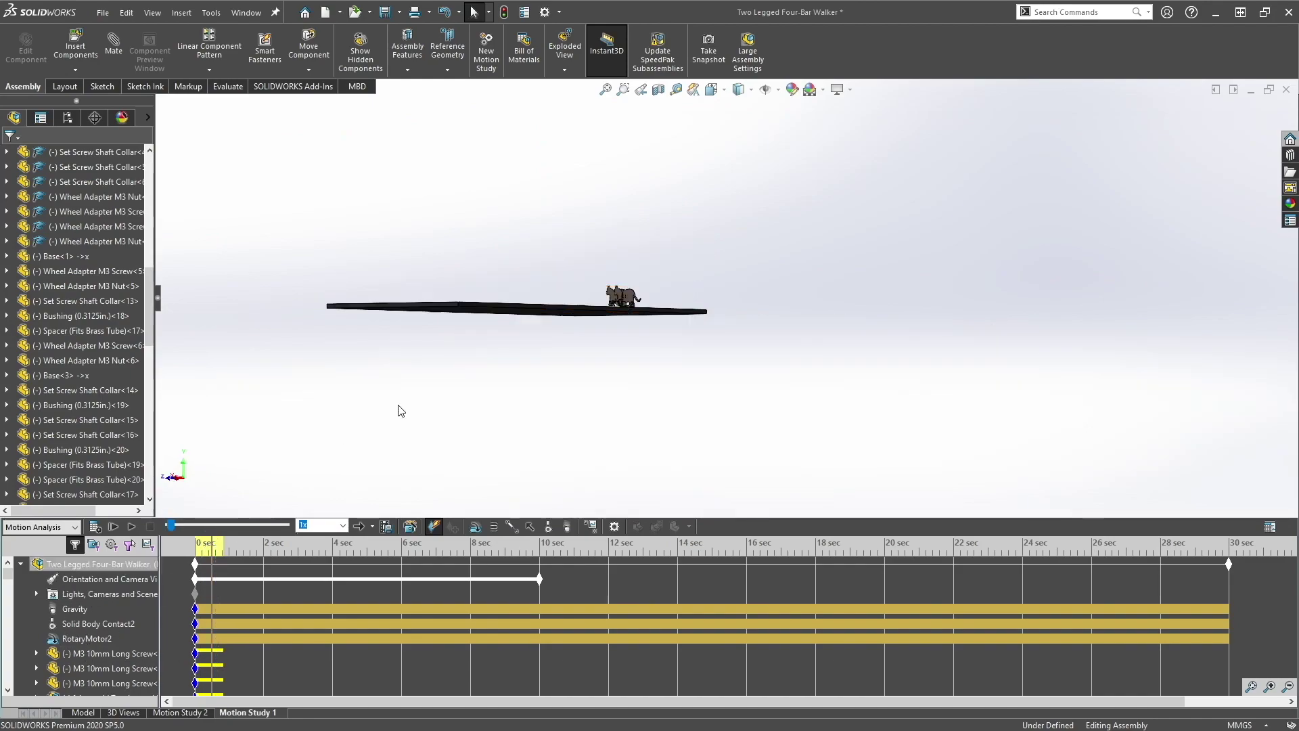
pyautogui.moveTo(212, 546); pyautogui.dragTo(130, 580)
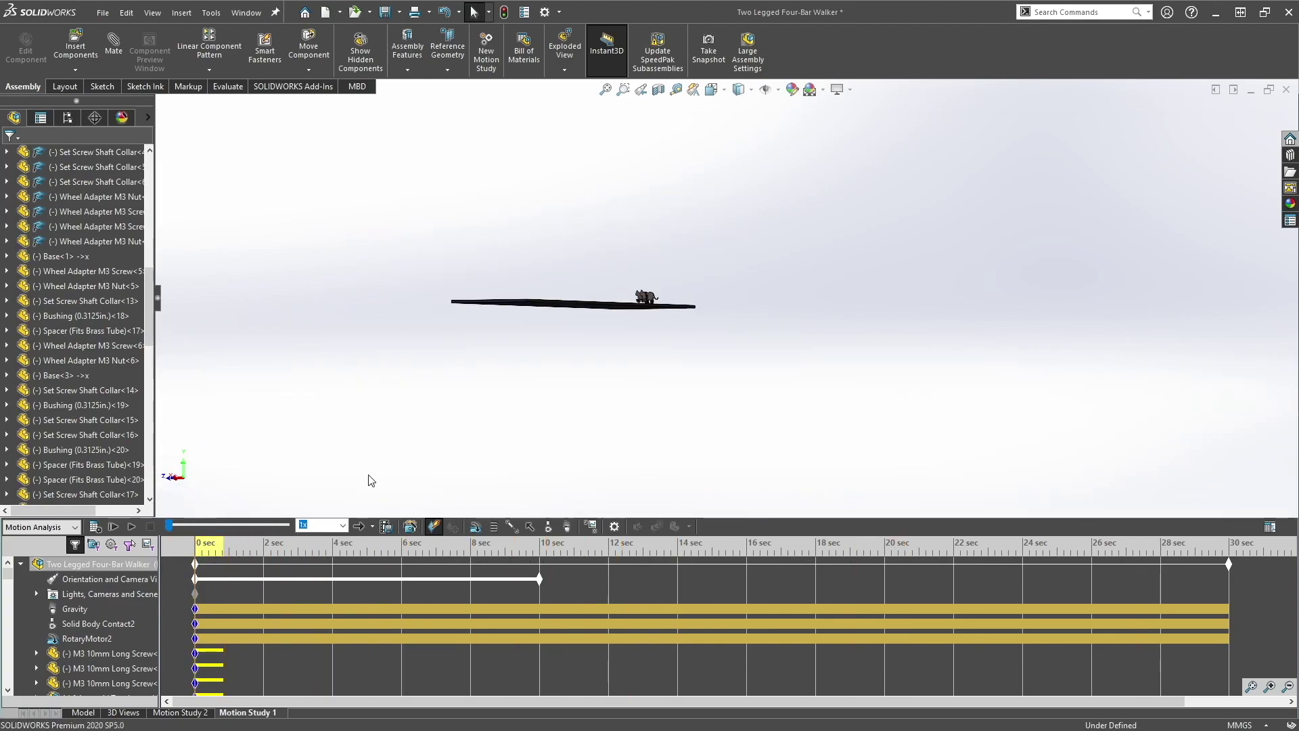
pyautogui.click(387, 526)
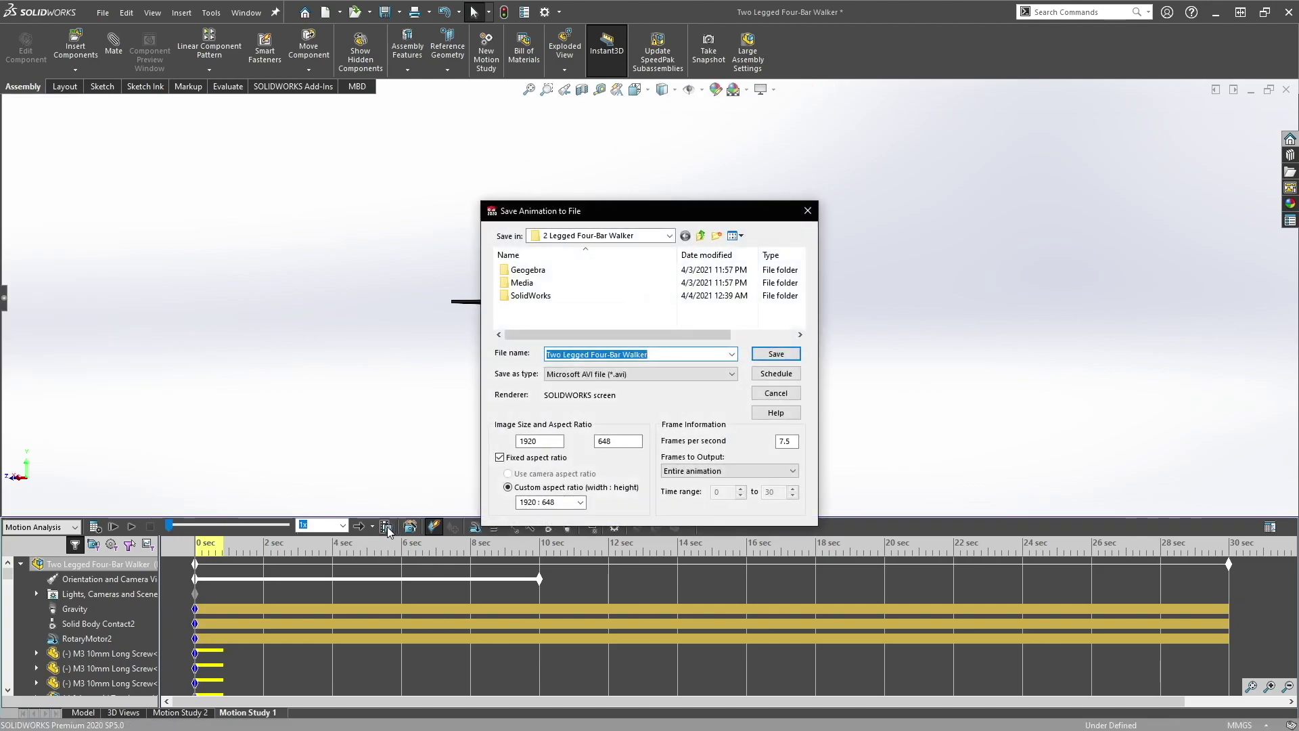
pyautogui.click(623, 374)
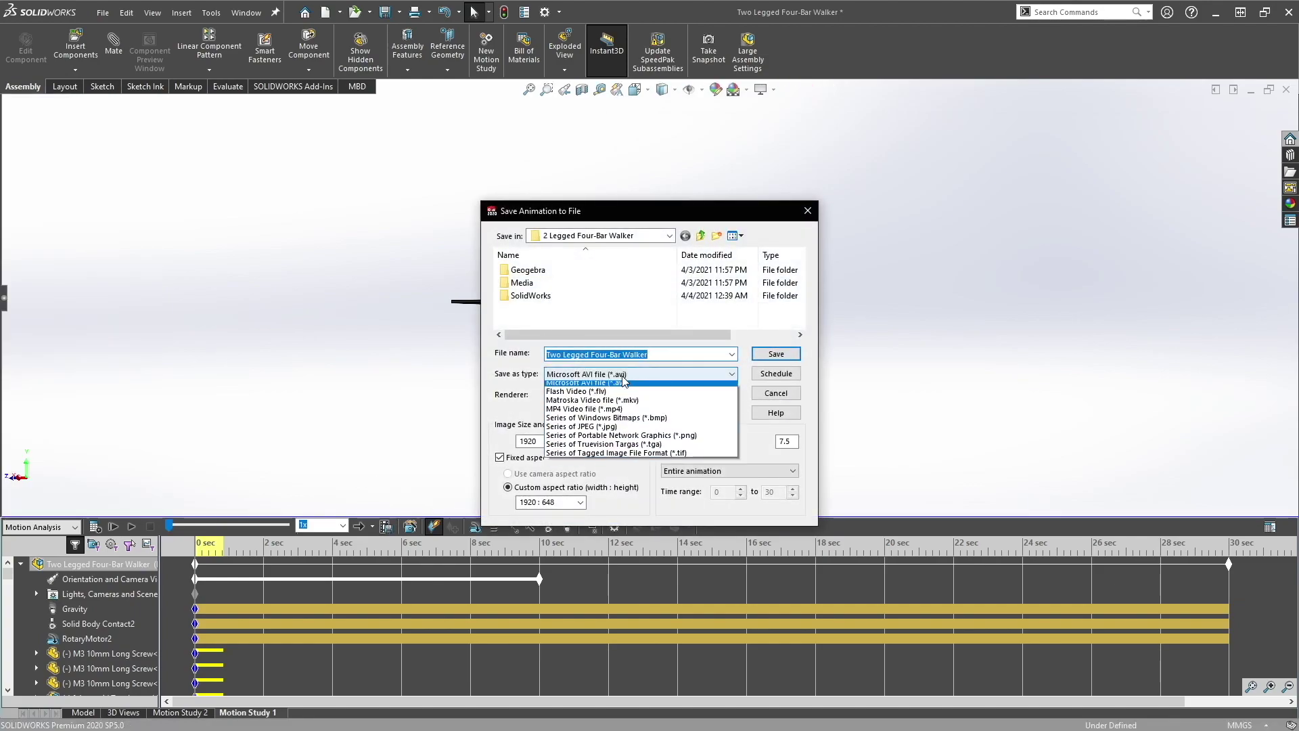
pyautogui.click(624, 412)
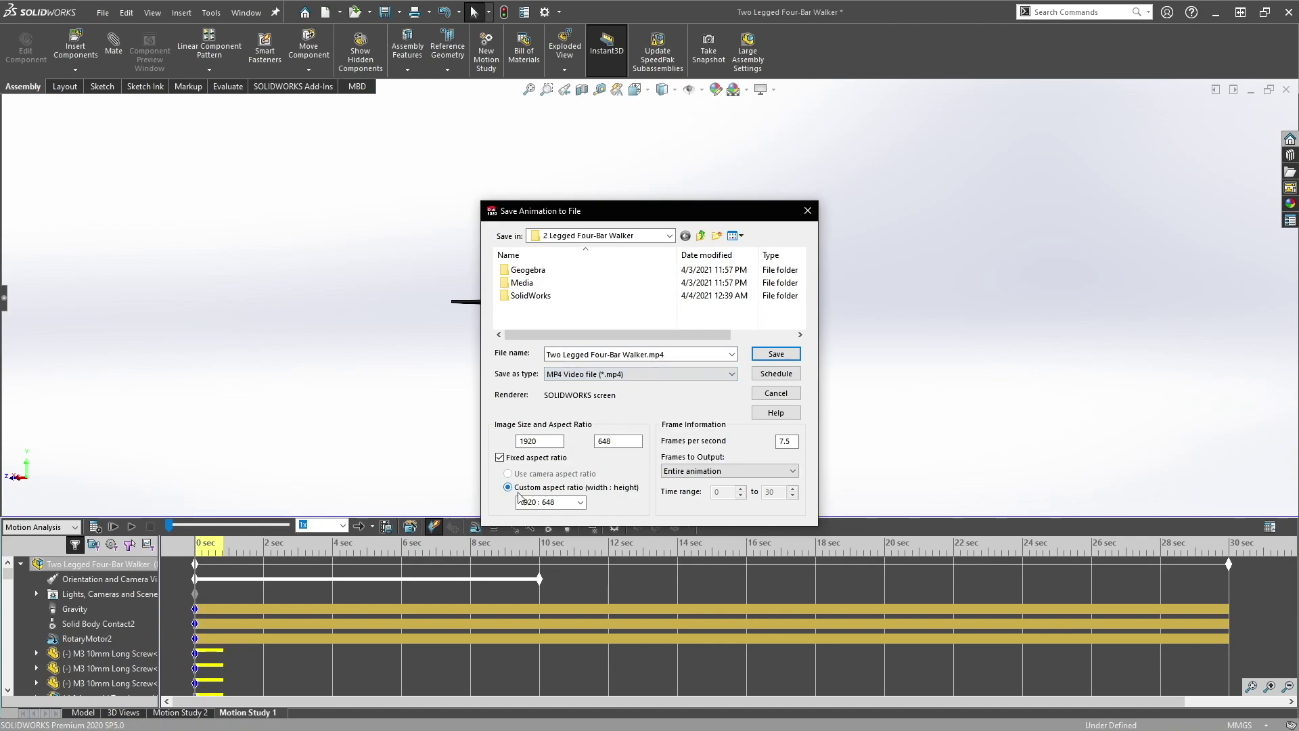
pyautogui.click(580, 501)
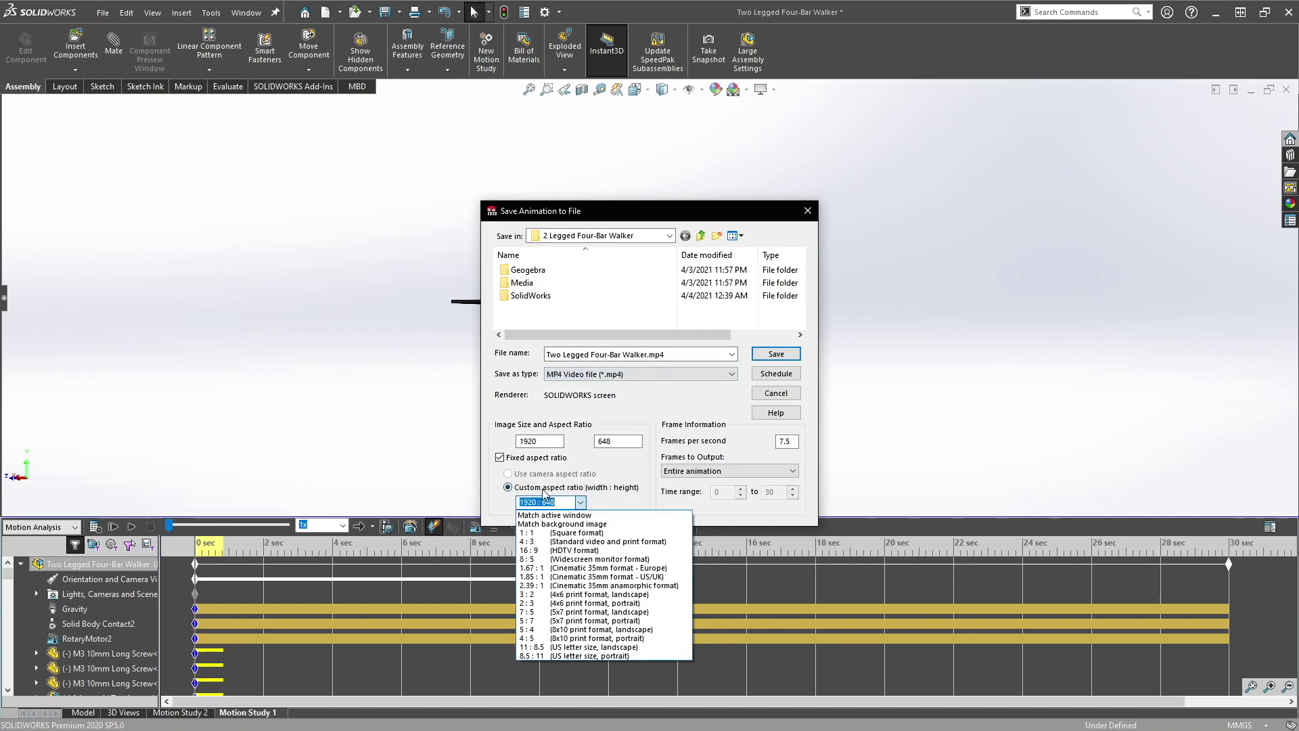
pyautogui.click(570, 550)
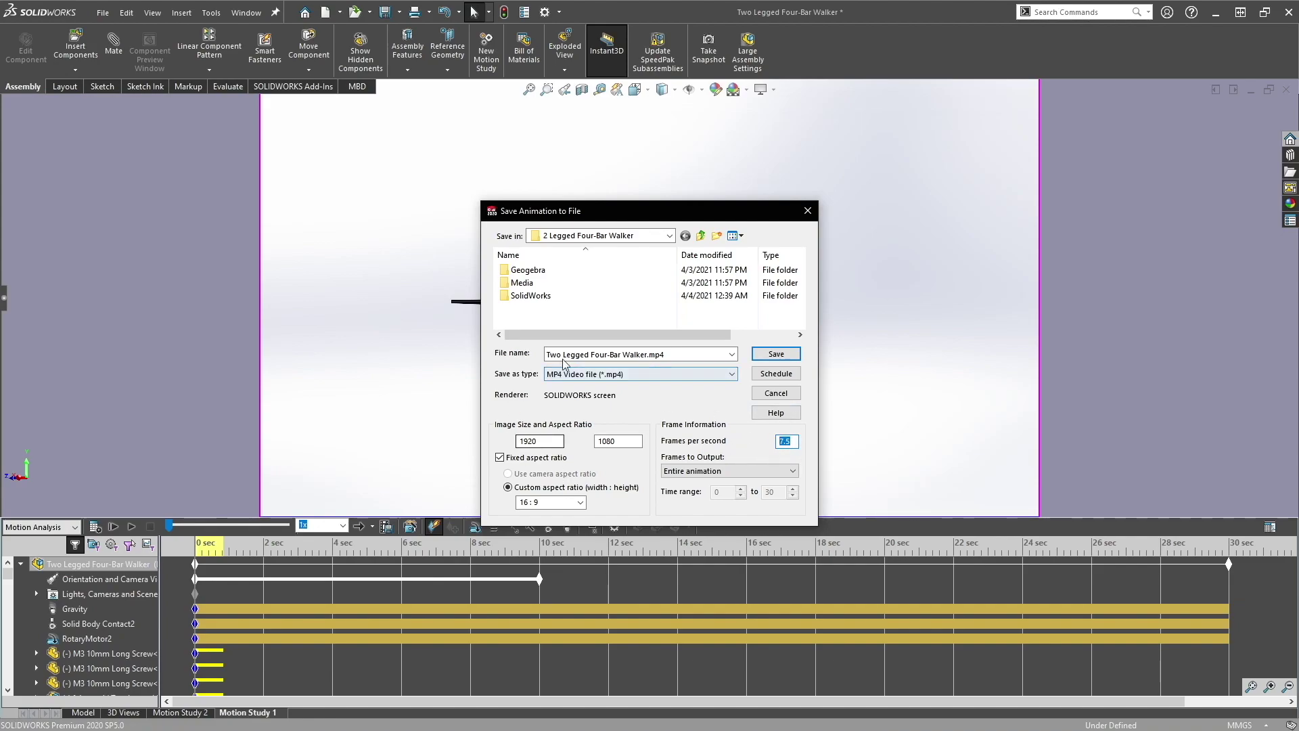
pyautogui.moveTo(679, 218); pyautogui.dragTo(623, 217)
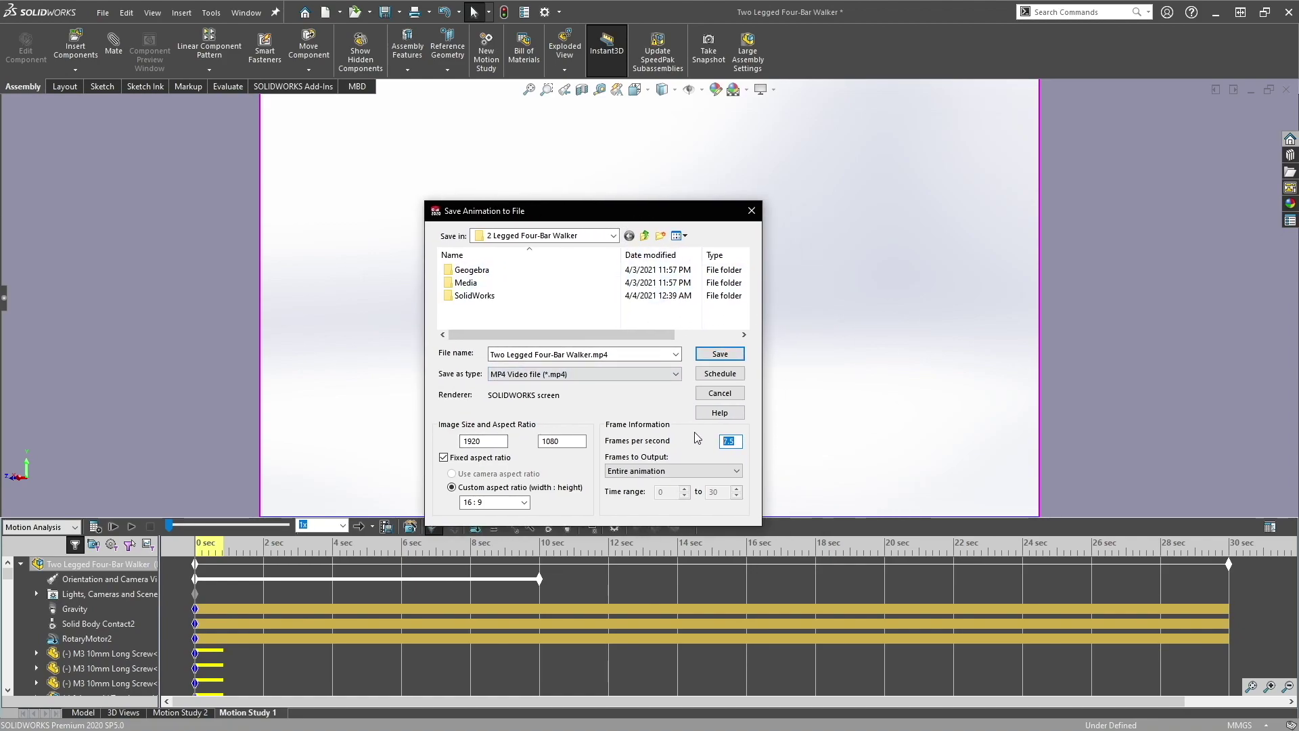
pyautogui.click(720, 355)
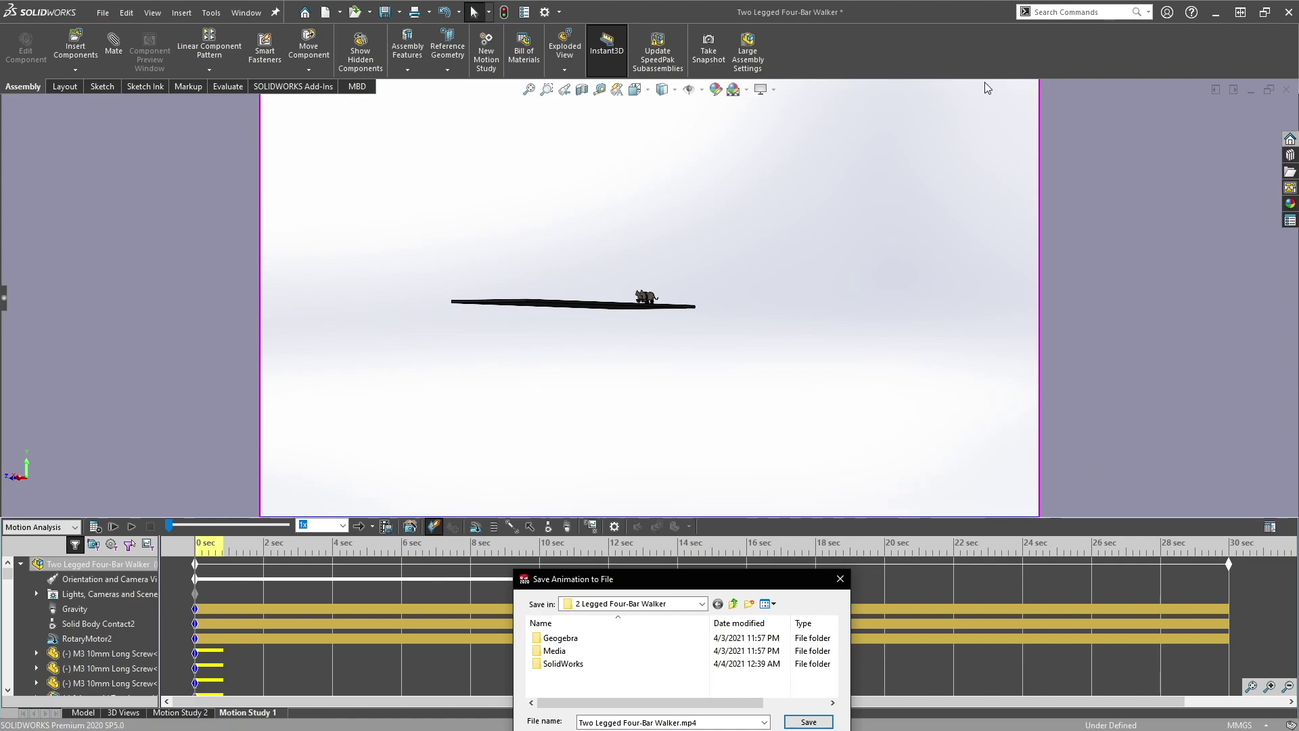
pyautogui.moveTo(798, 583); pyautogui.dragTo(516, 305)
pyautogui.click(555, 301)
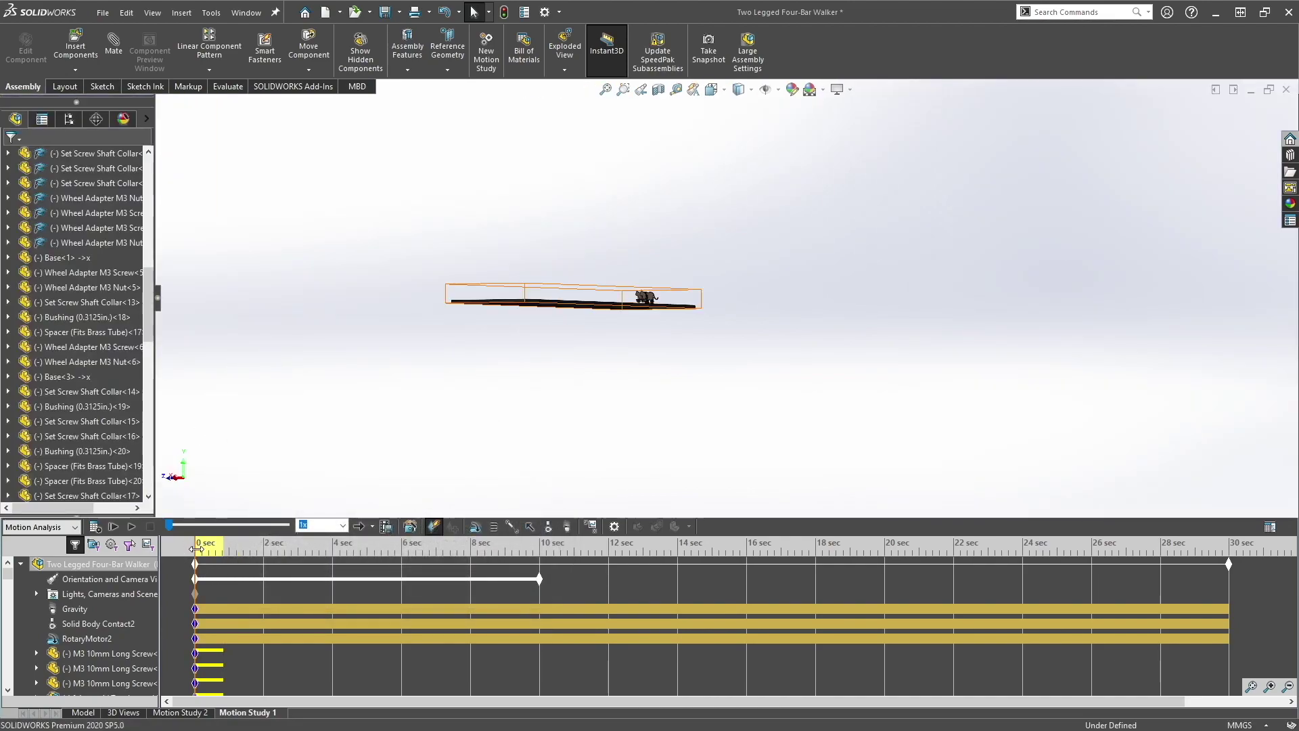
# Undo the view key at 10 seconds and expand the Lights, Cameras and Scene folder in the motion study
pyautogui.click(340, 409)
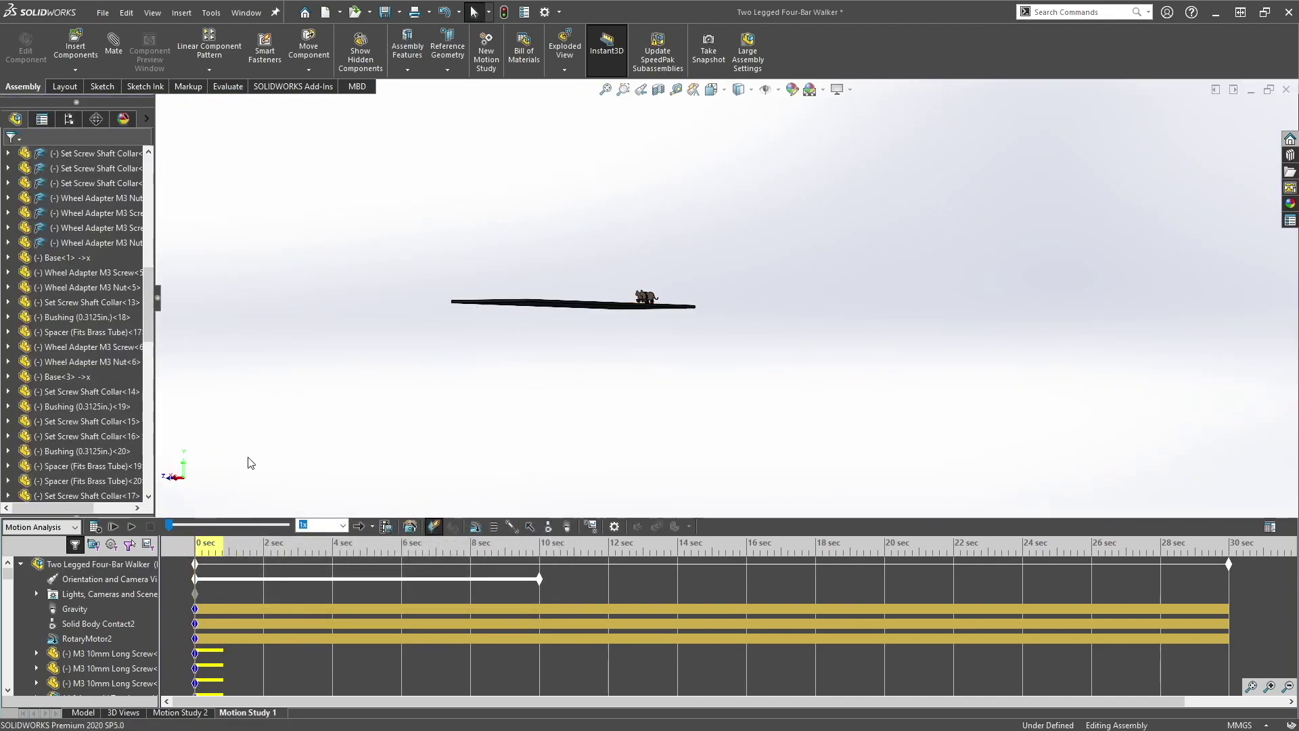
pyautogui.hotkey('ctrl', 'z')
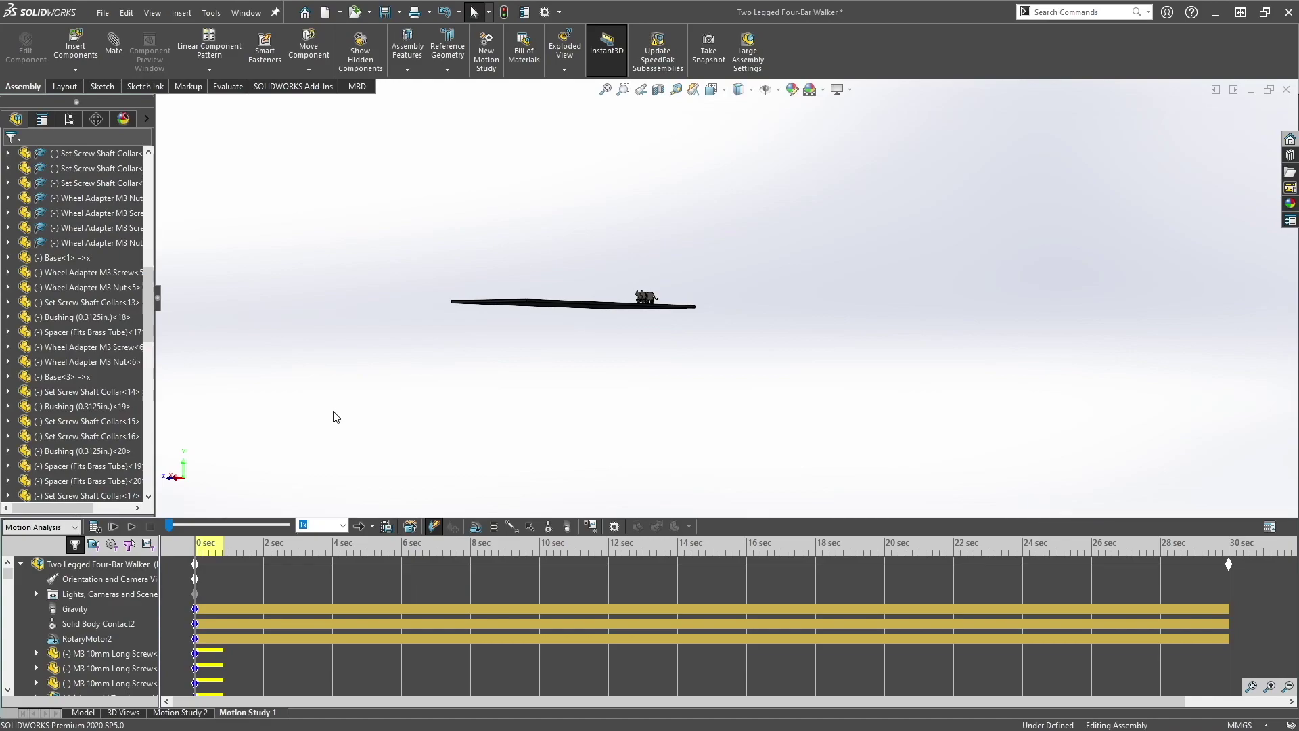
pyautogui.click(101, 593)
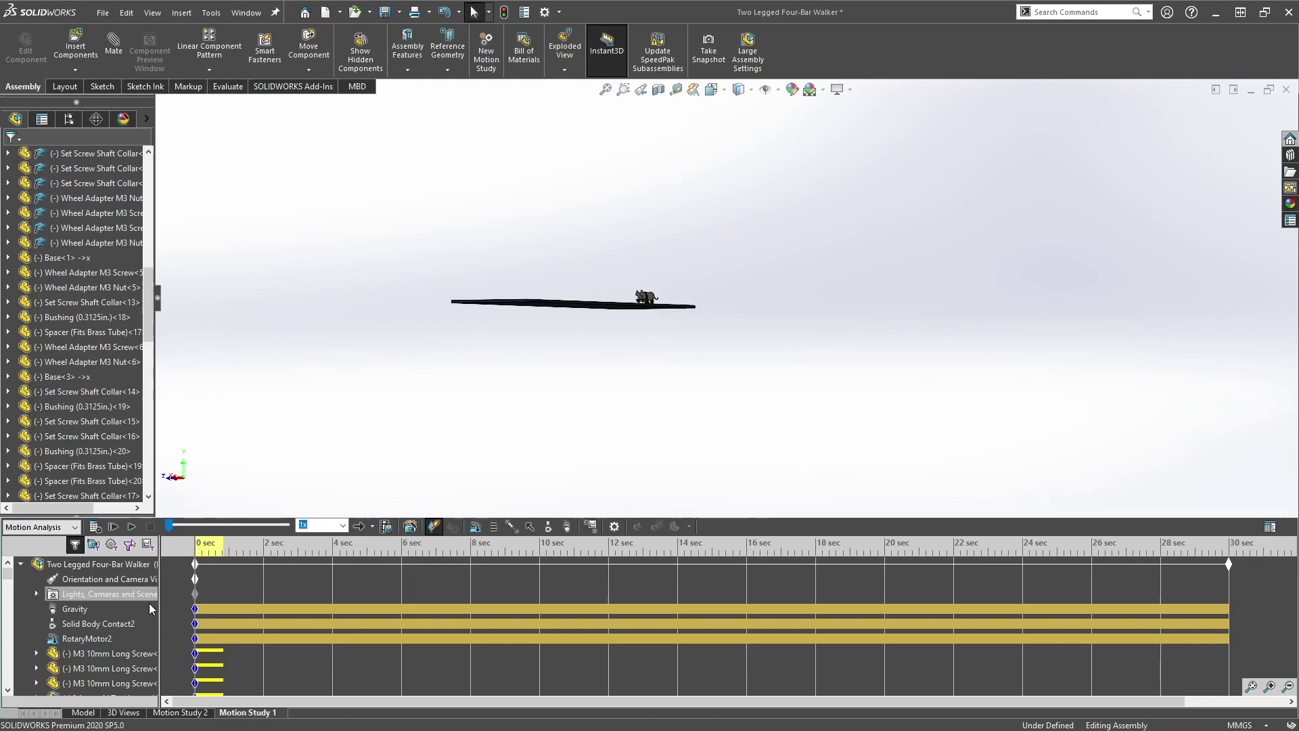
pyautogui.click(35, 593)
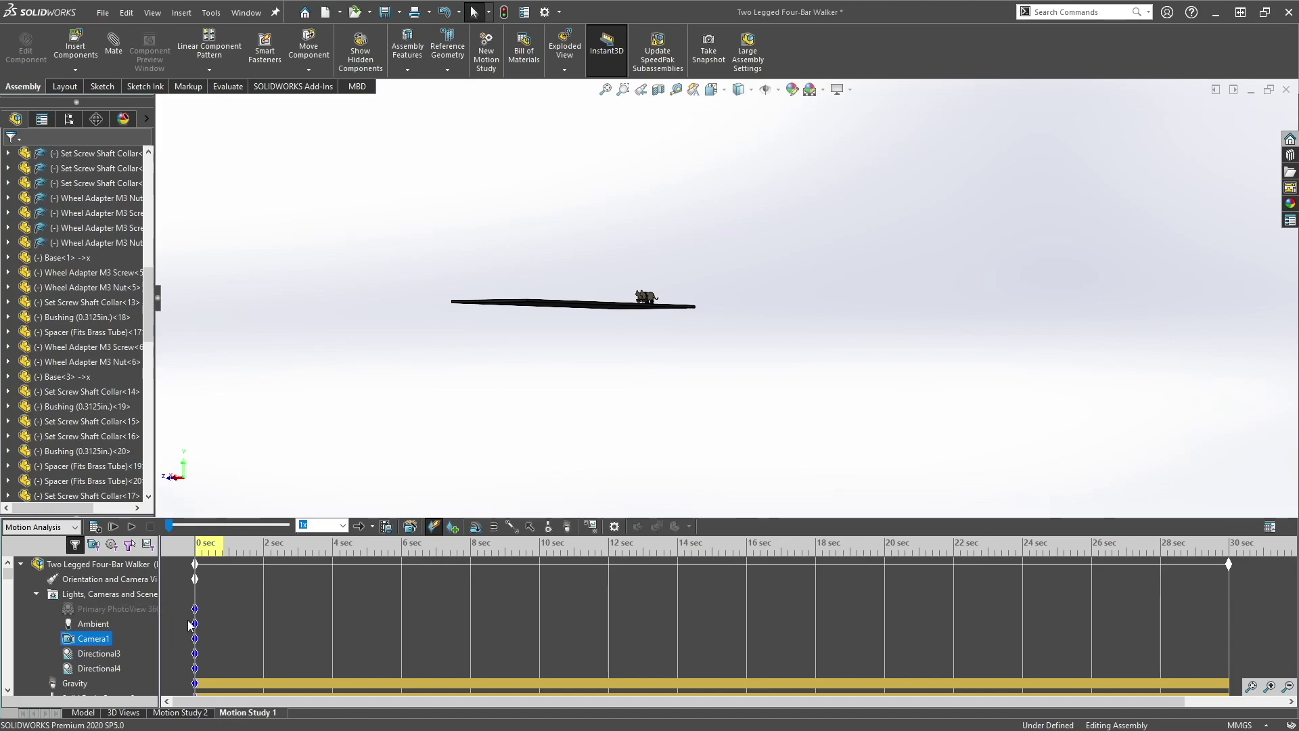
pyautogui.click(36, 594)
pyautogui.click(36, 594)
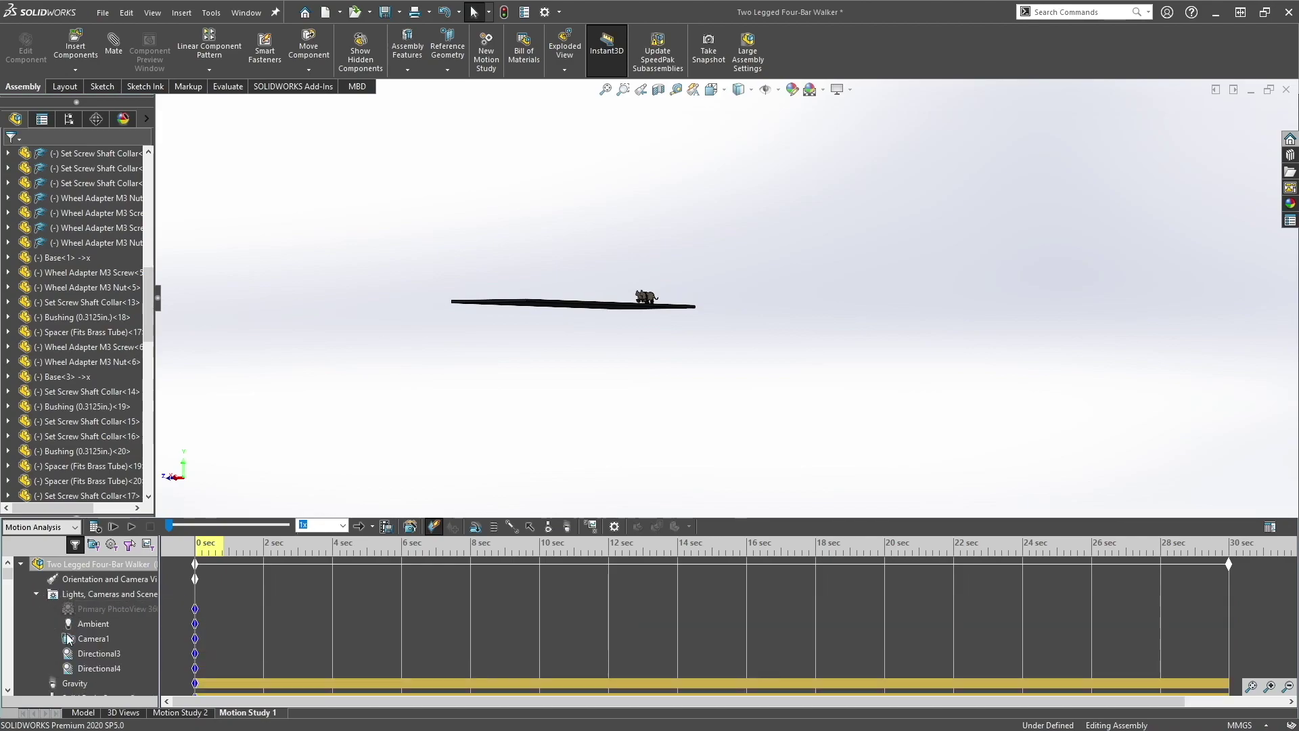
# Move the time bar to about 7.8 seconds and switch the view there to the Camera1 camera view
pyautogui.moveTo(193, 567); pyautogui.dragTo(463, 572)
pyautogui.rightClick(463, 572)
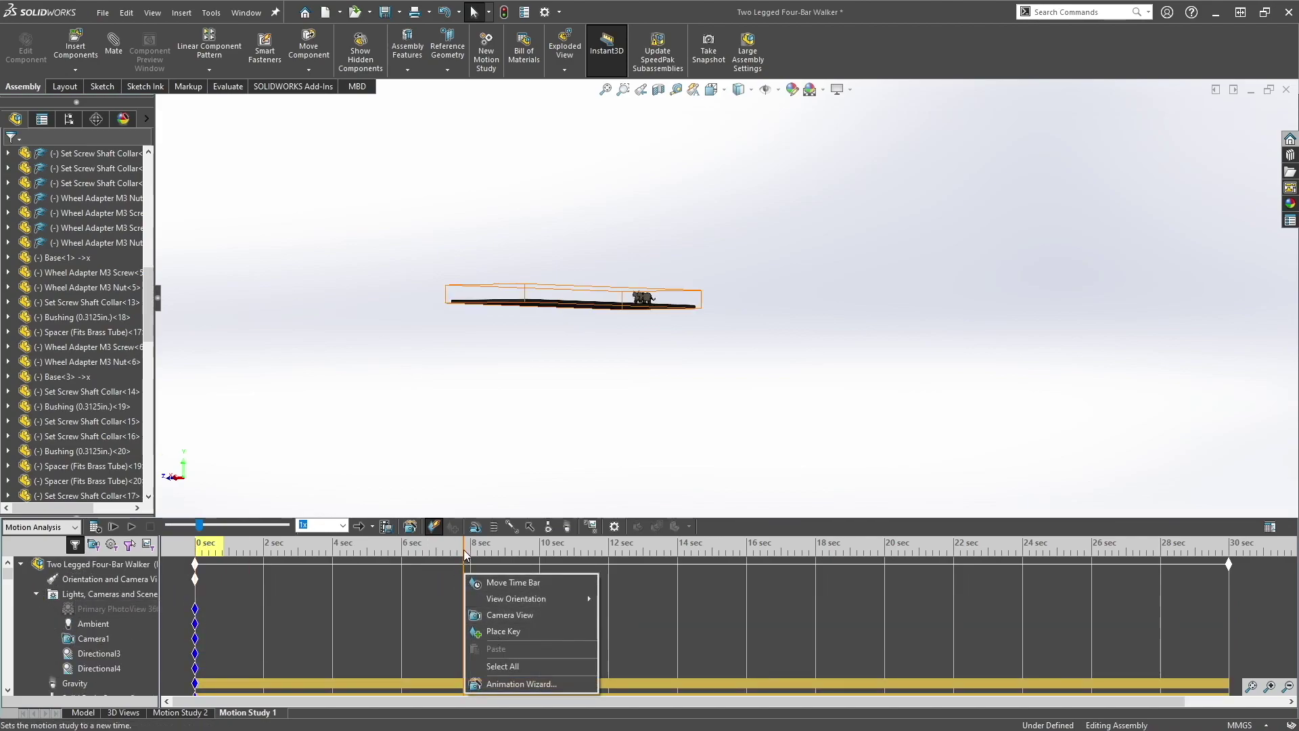
pyautogui.click(151, 595)
pyautogui.rightClick(82, 638)
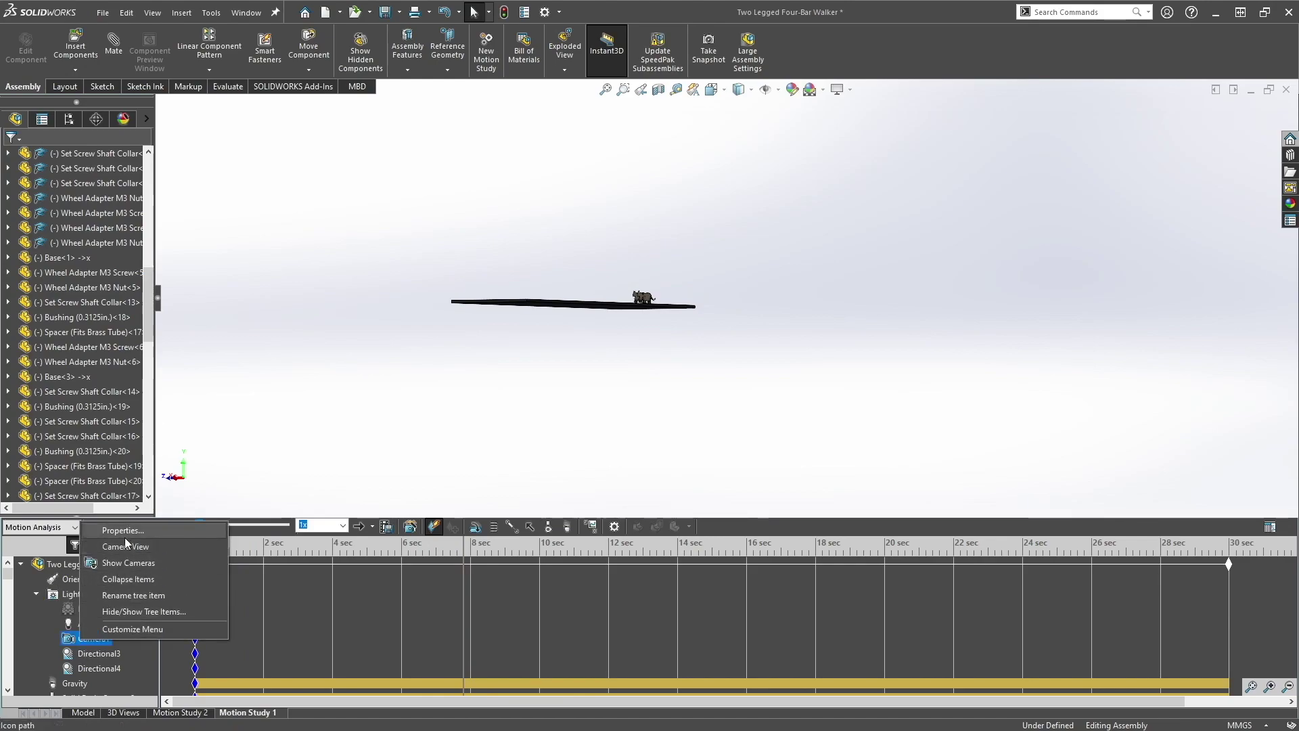
pyautogui.click(249, 420)
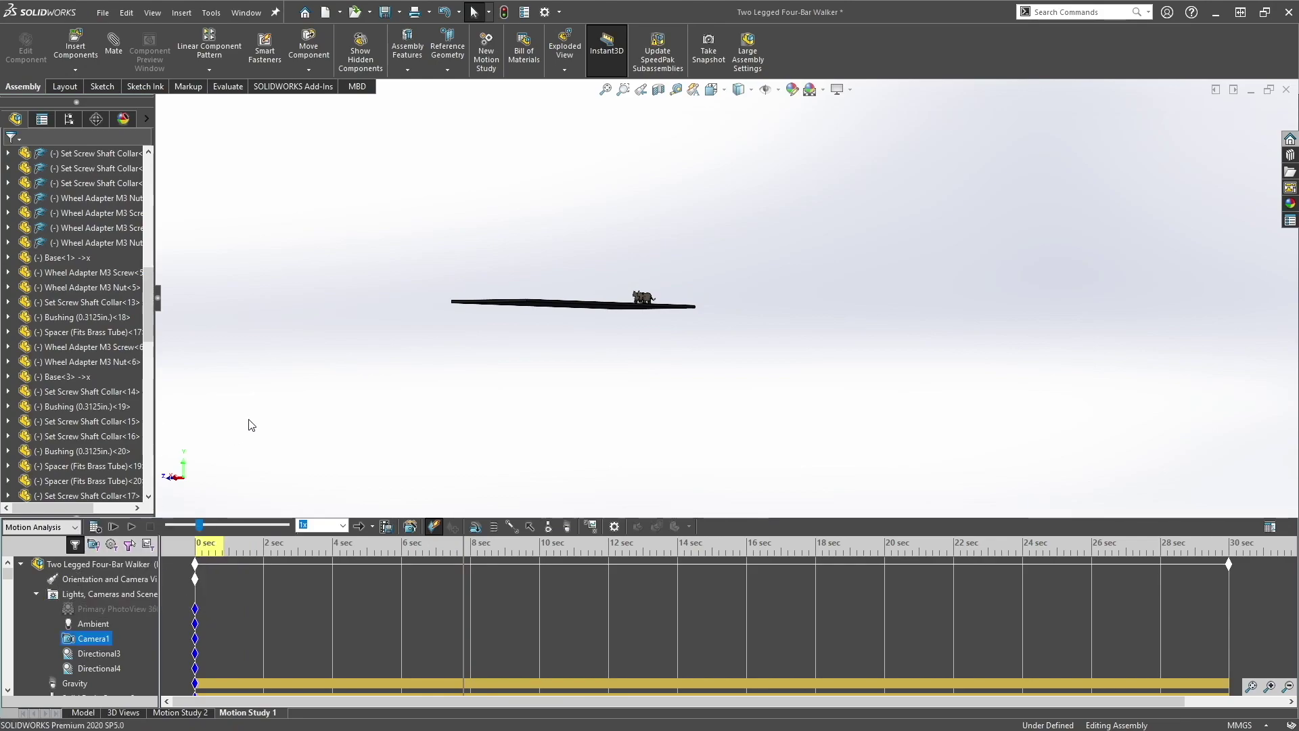
pyautogui.rightClick(64, 578)
pyautogui.click(93, 606)
pyautogui.rightClick(89, 579)
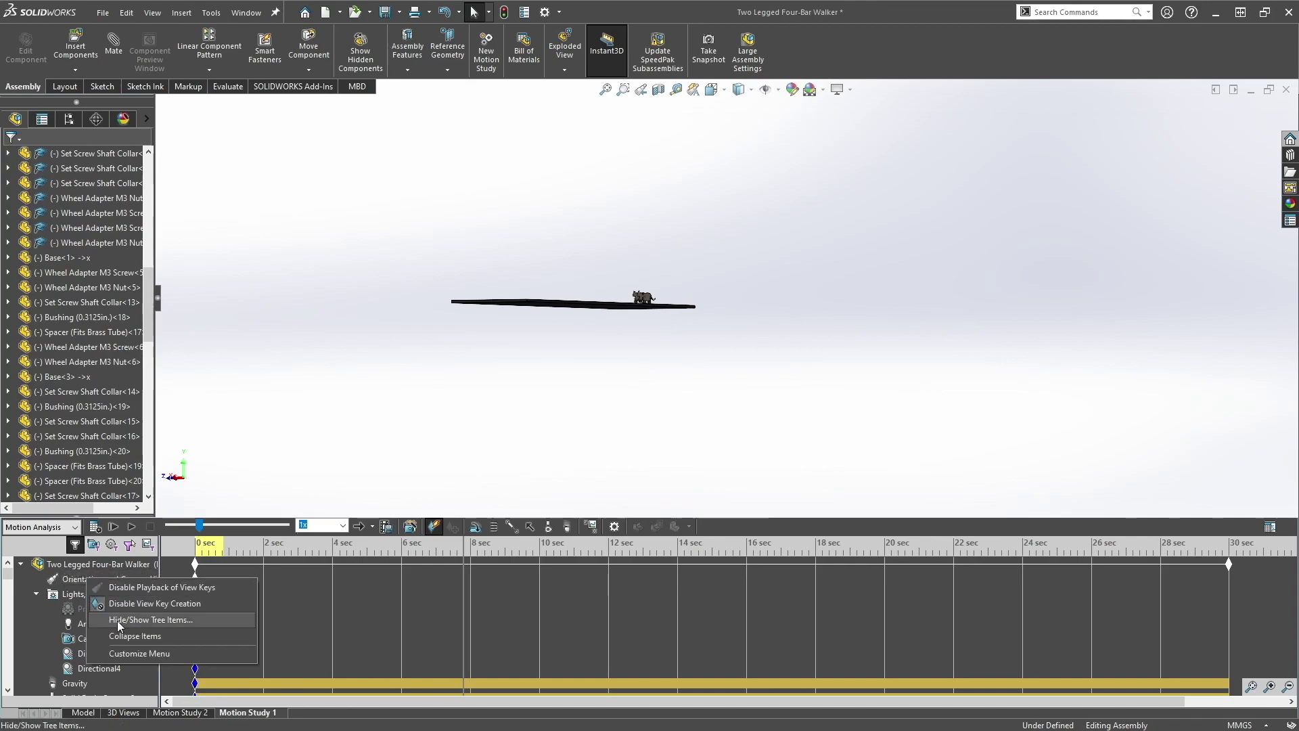
pyautogui.click(113, 600)
pyautogui.rightClick(101, 578)
pyautogui.click(133, 636)
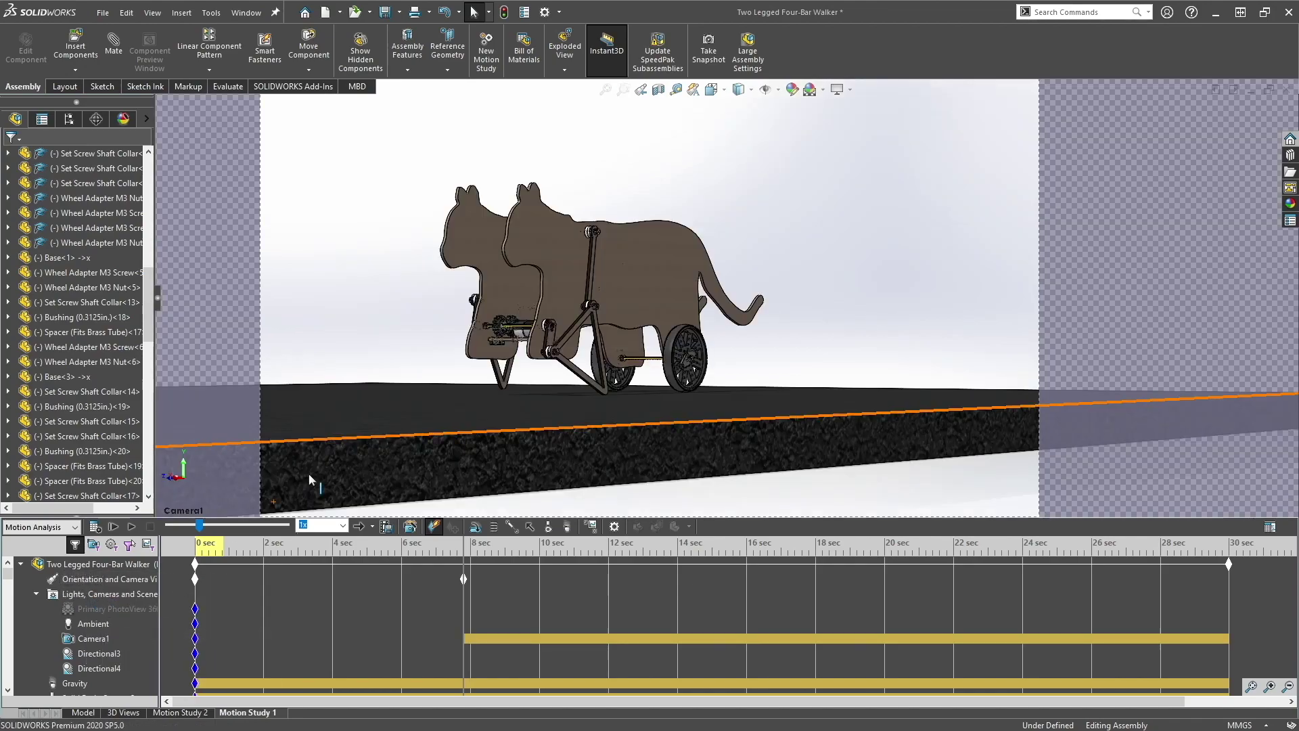
# Return the time bar to 0 seconds and reposition Camera1 so it looks down on the walker from above its front
pyautogui.moveTo(461, 543); pyautogui.dragTo(174, 553)
pyautogui.click(92, 638)
pyautogui.rightClick(88, 639)
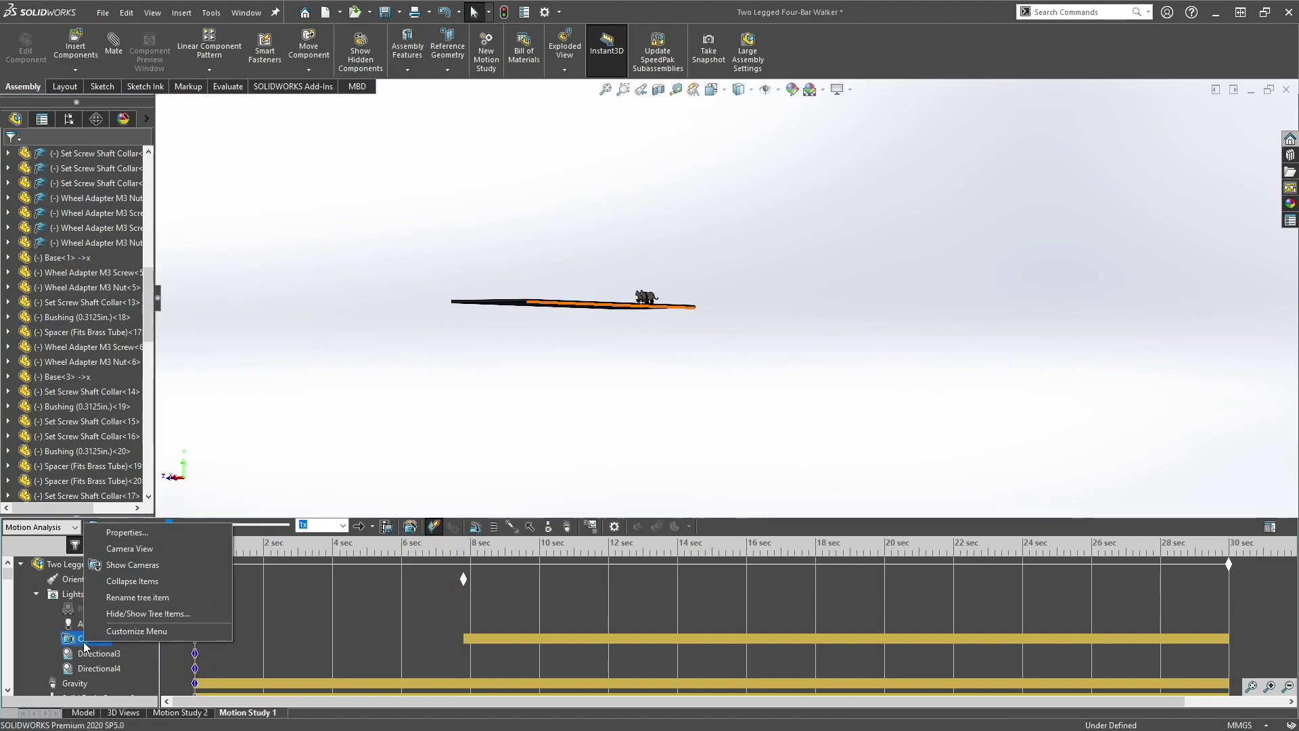
pyautogui.click(287, 463)
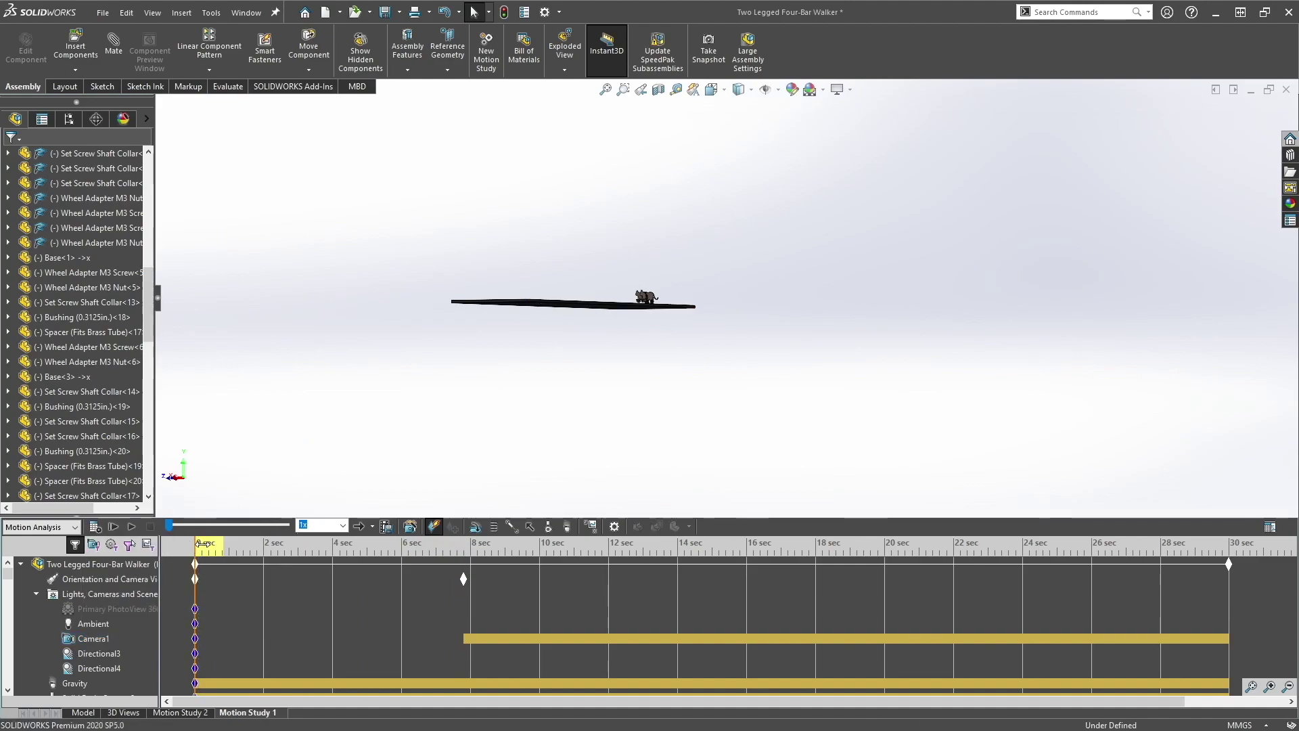
pyautogui.rightClick(87, 639)
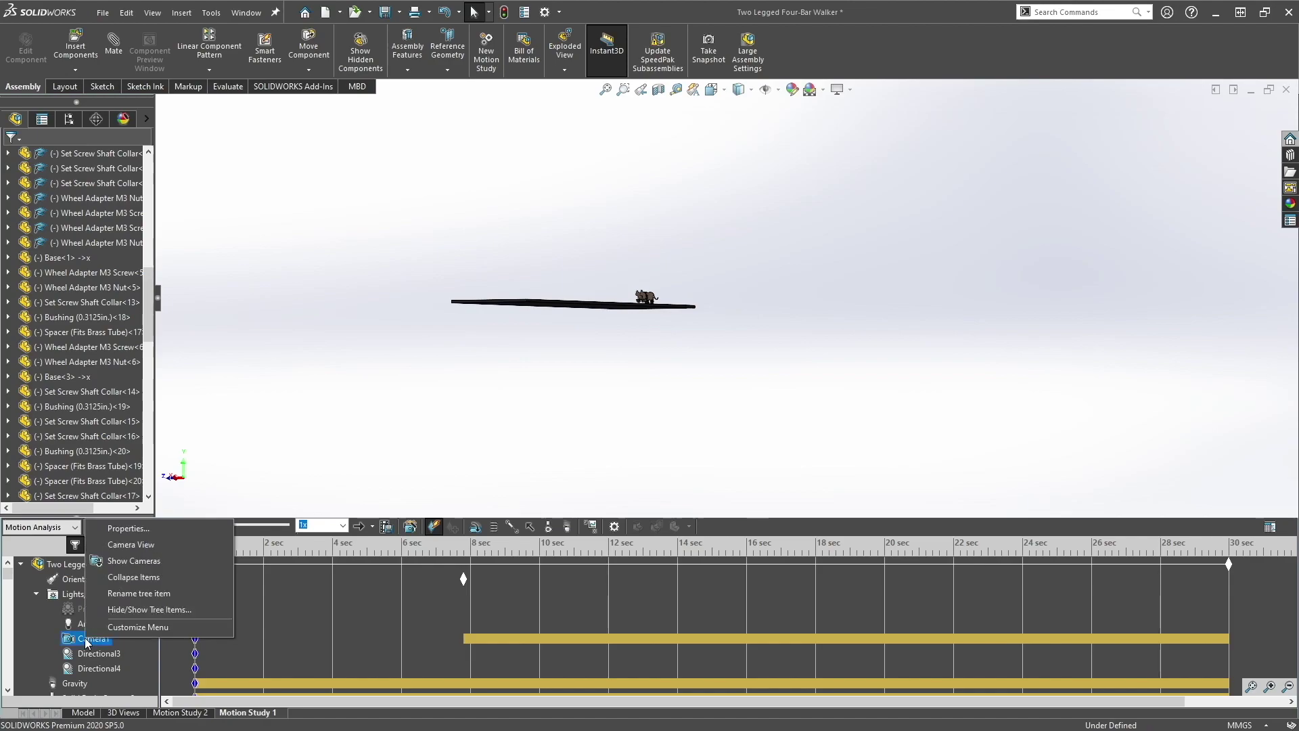
pyautogui.click(123, 534)
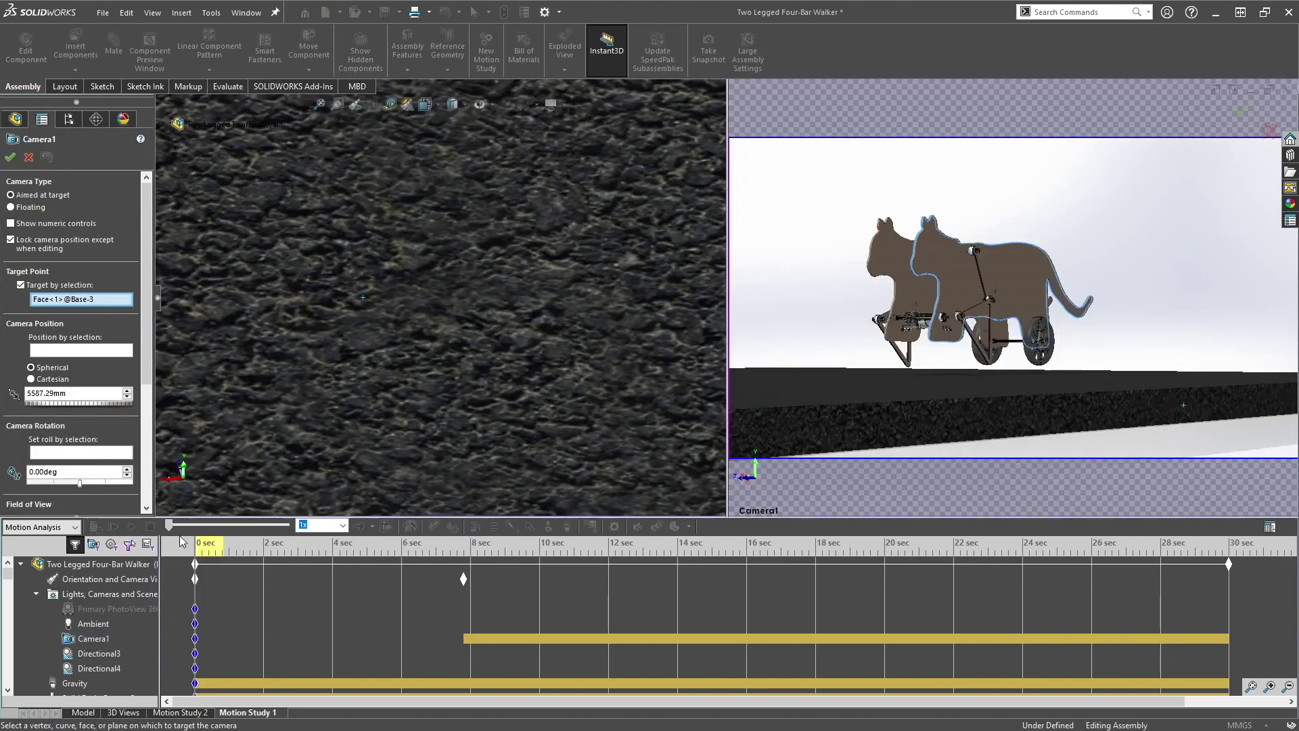
pyautogui.scroll(12, 429, 306)
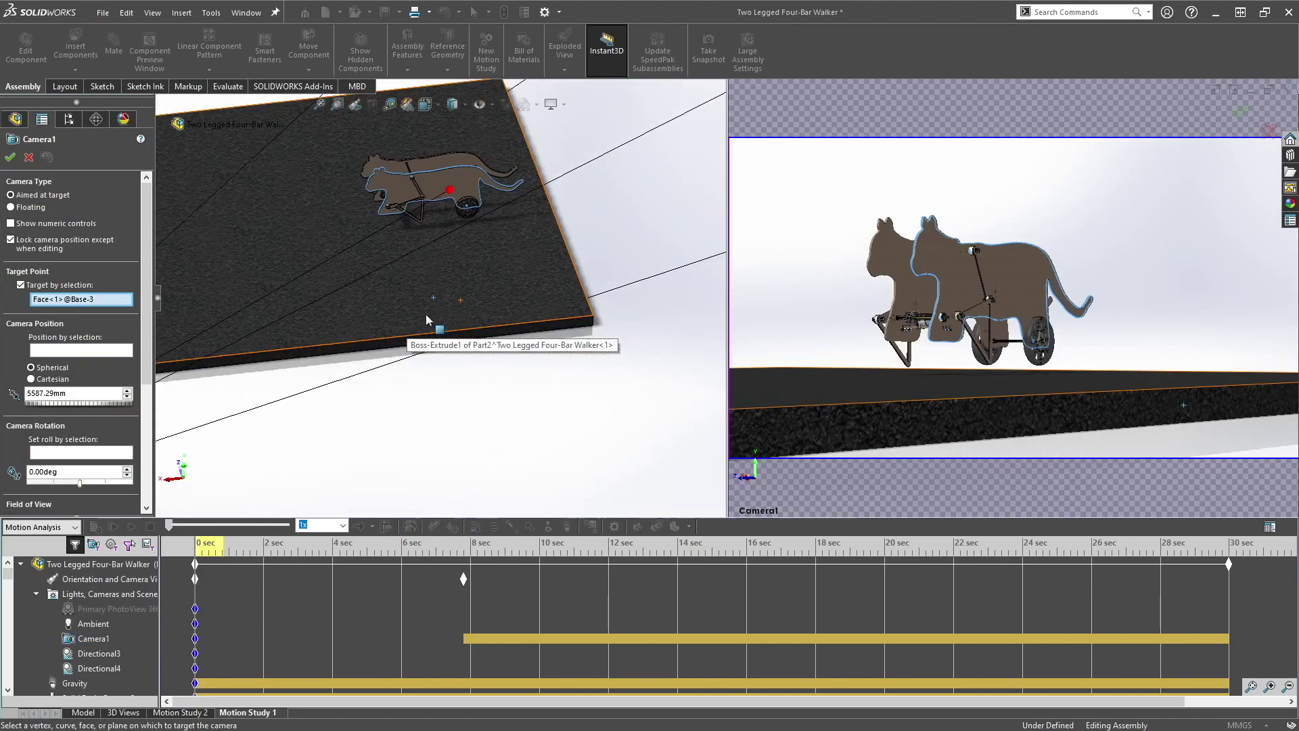
pyautogui.moveTo(274, 365); pyautogui.dragTo(384, 142)
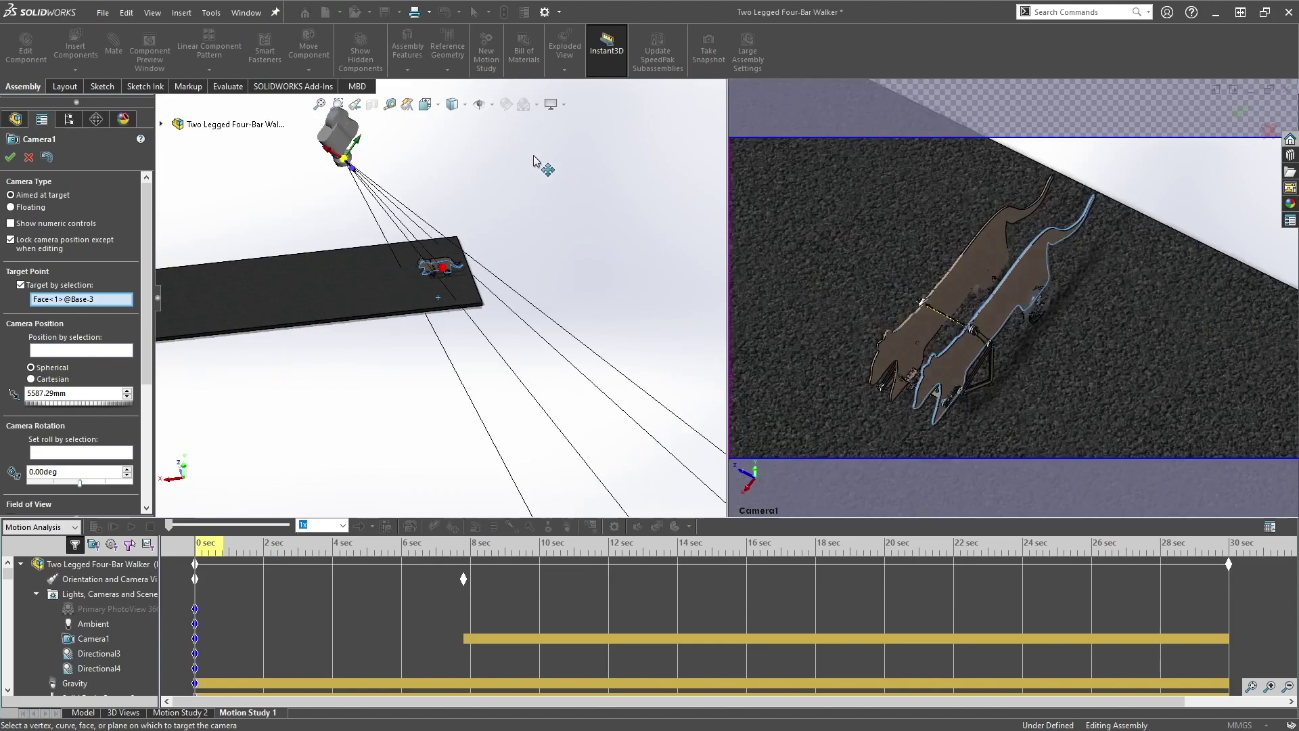
pyautogui.scroll(-5, 126, 433)
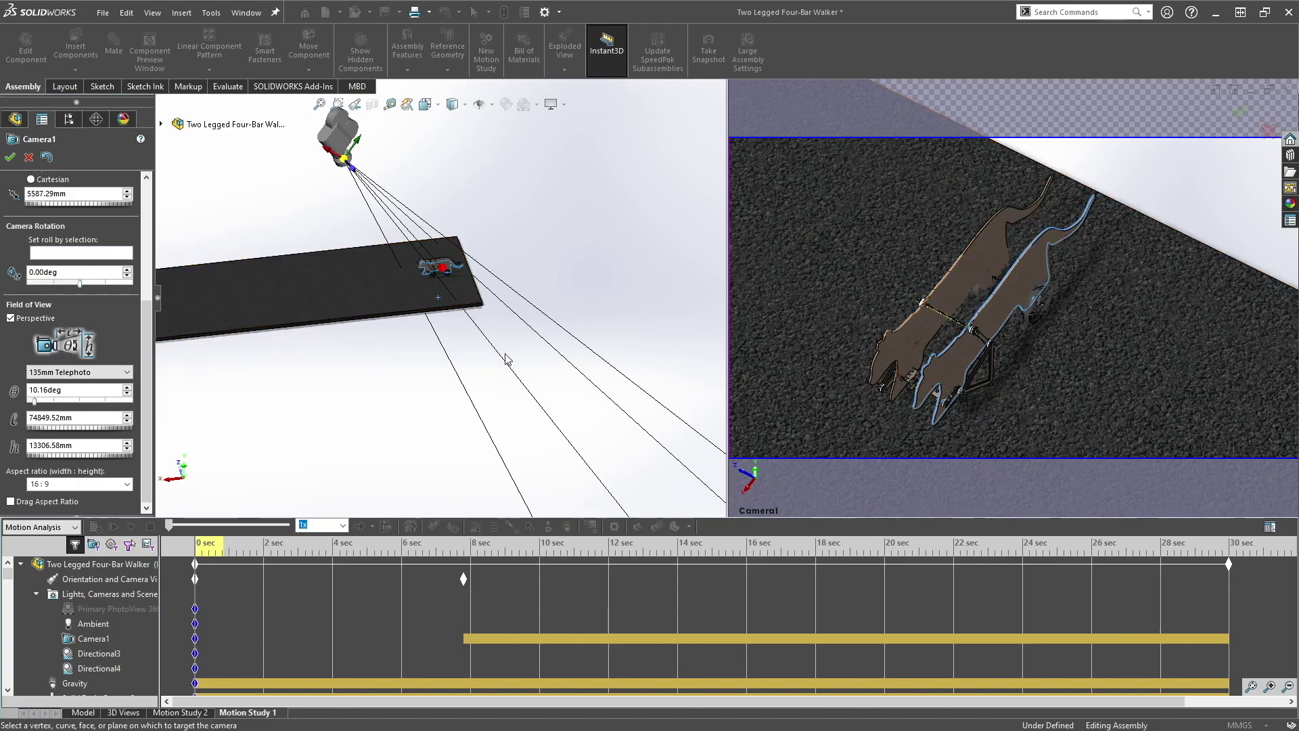
pyautogui.click(28, 158)
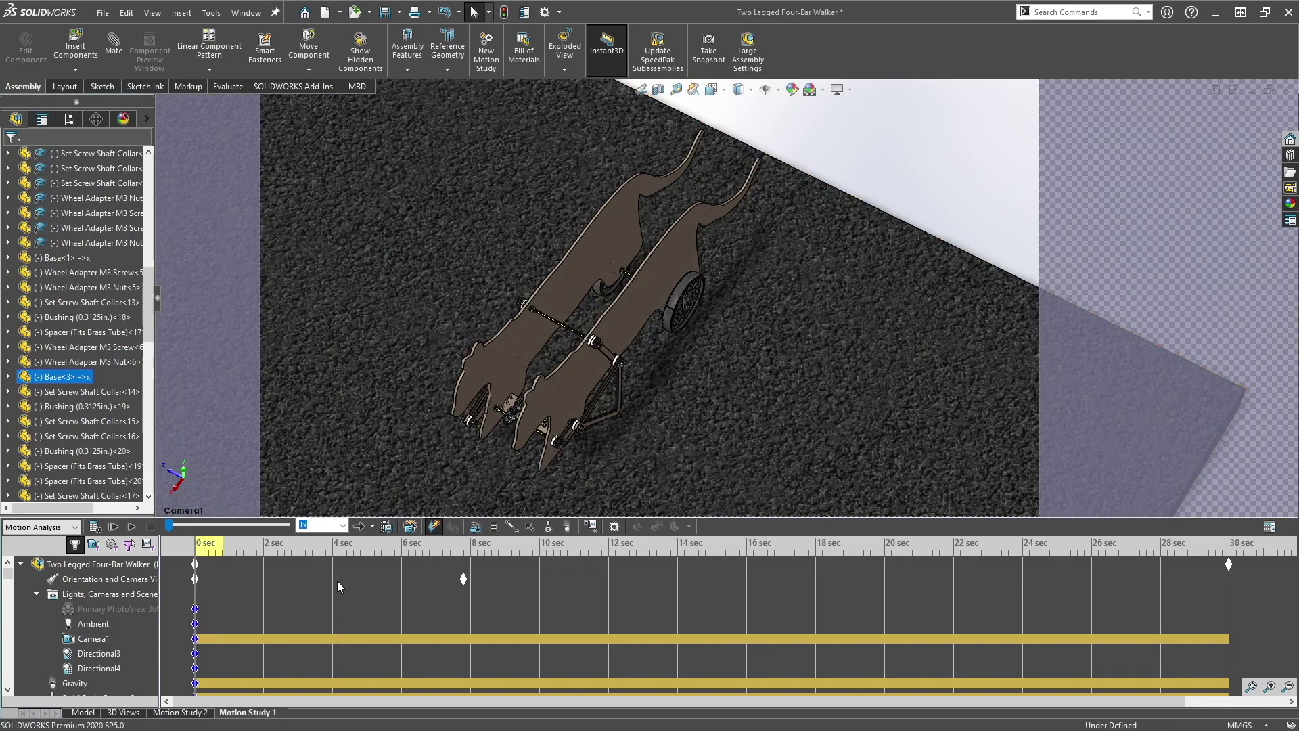
# Move the time bar to 6 seconds and delete the view key at about 7.8 seconds
pyautogui.moveTo(198, 546); pyautogui.dragTo(402, 545)
pyautogui.click(463, 579)
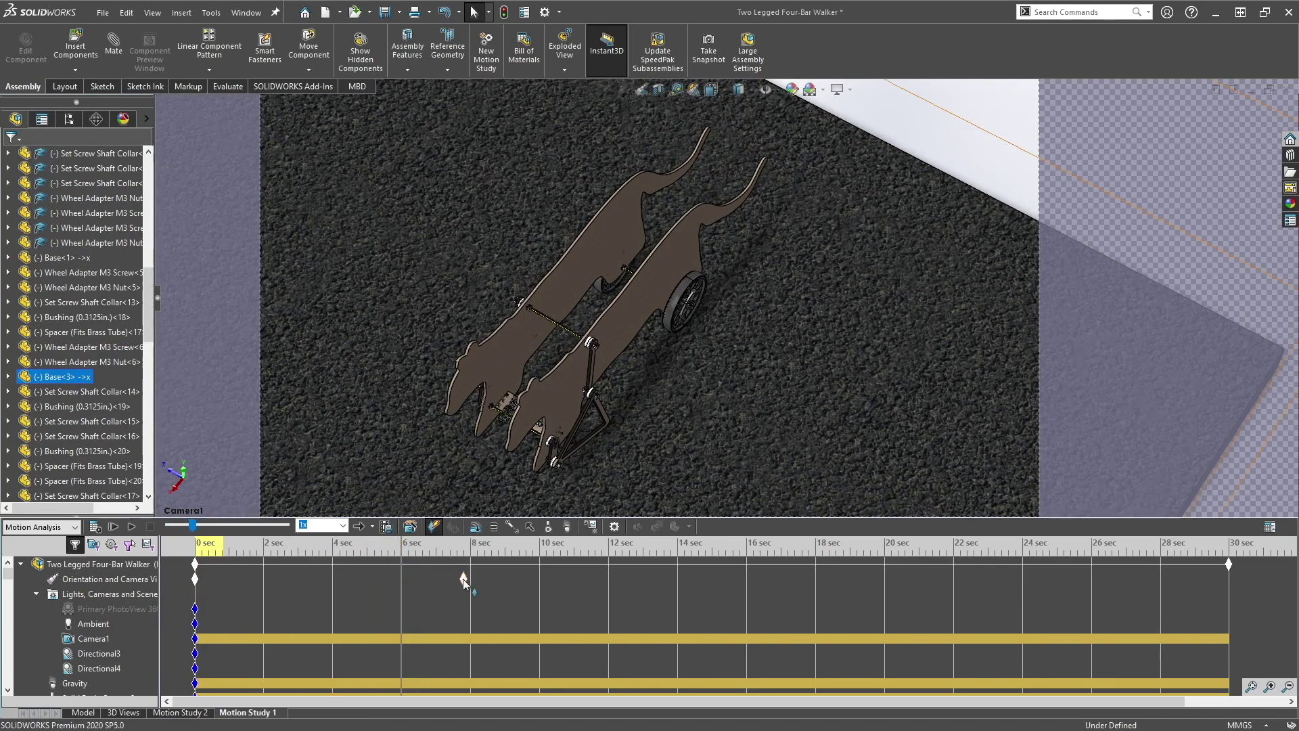
pyautogui.press('Delete')
# Reposition Camera1 at 6 seconds so it views the walker from its side and slightly behind
pyautogui.rightClick(95, 640)
pyautogui.click(138, 530)
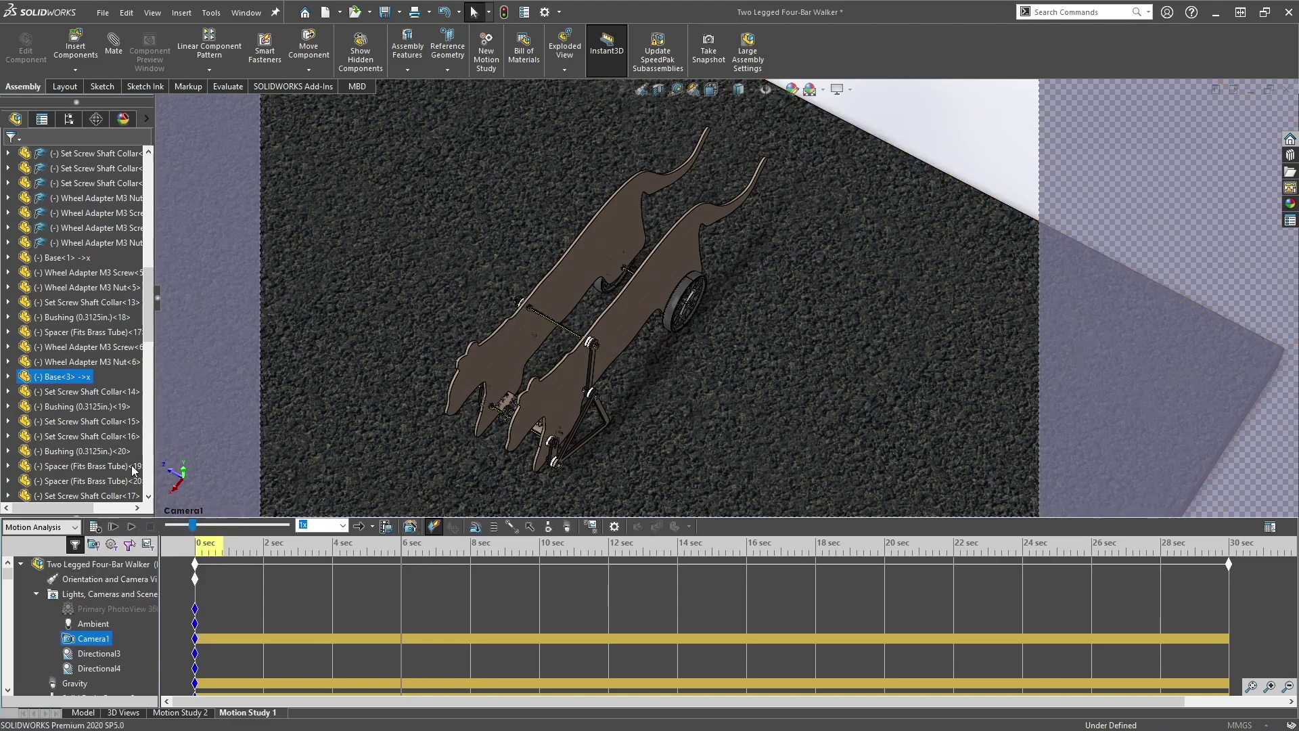
pyautogui.scroll(14, 406, 332)
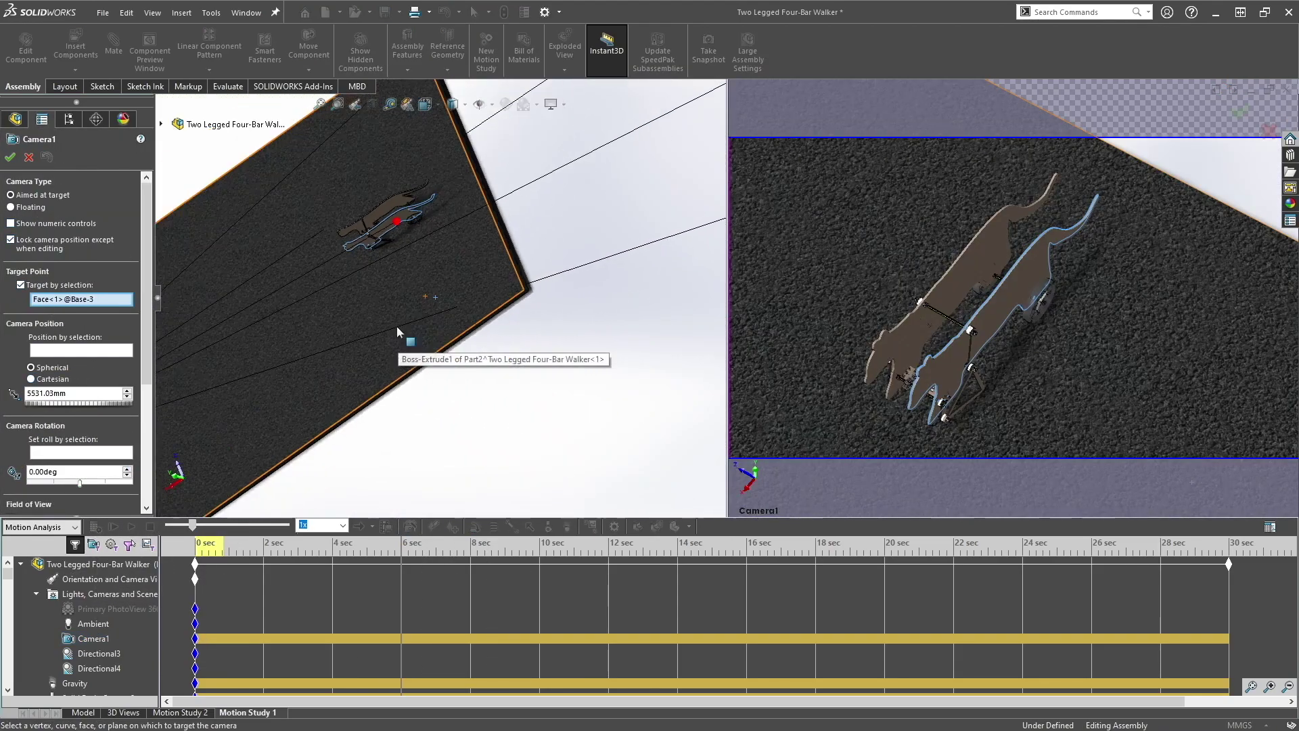
pyautogui.moveTo(208, 383); pyautogui.dragTo(504, 352)
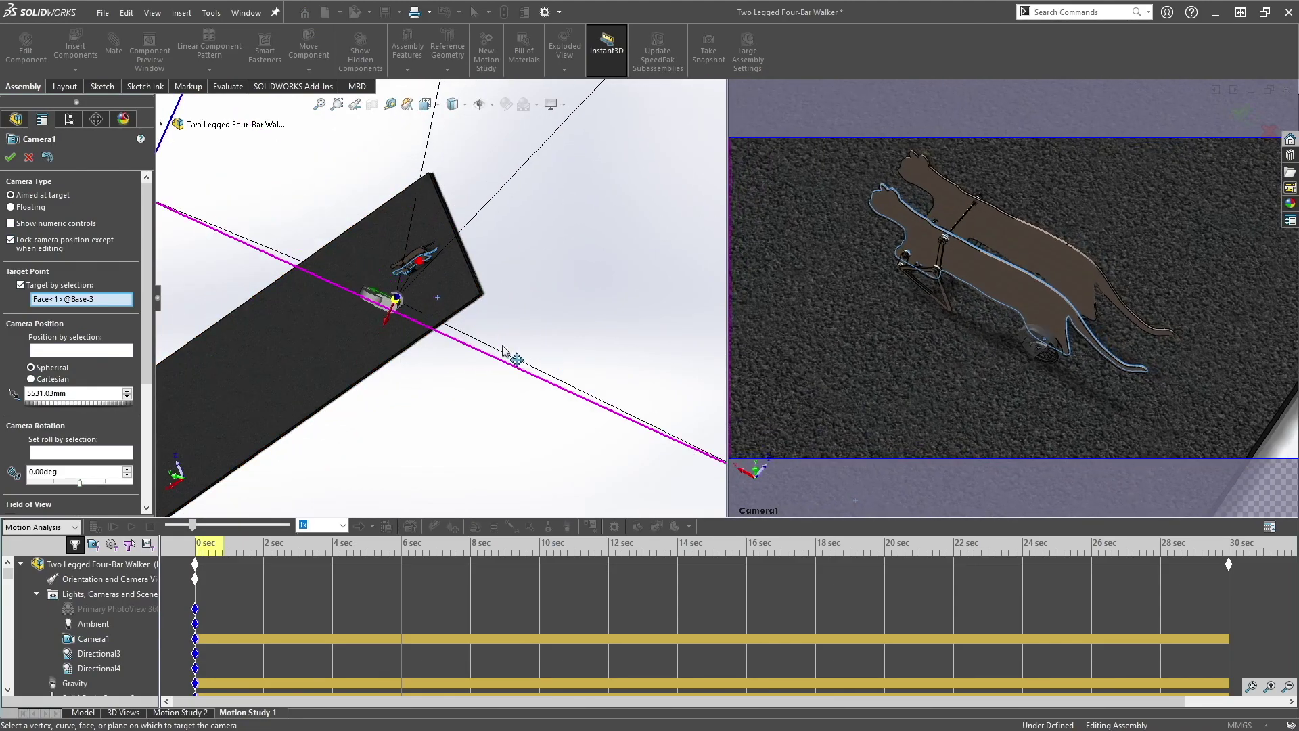
pyautogui.click(10, 156)
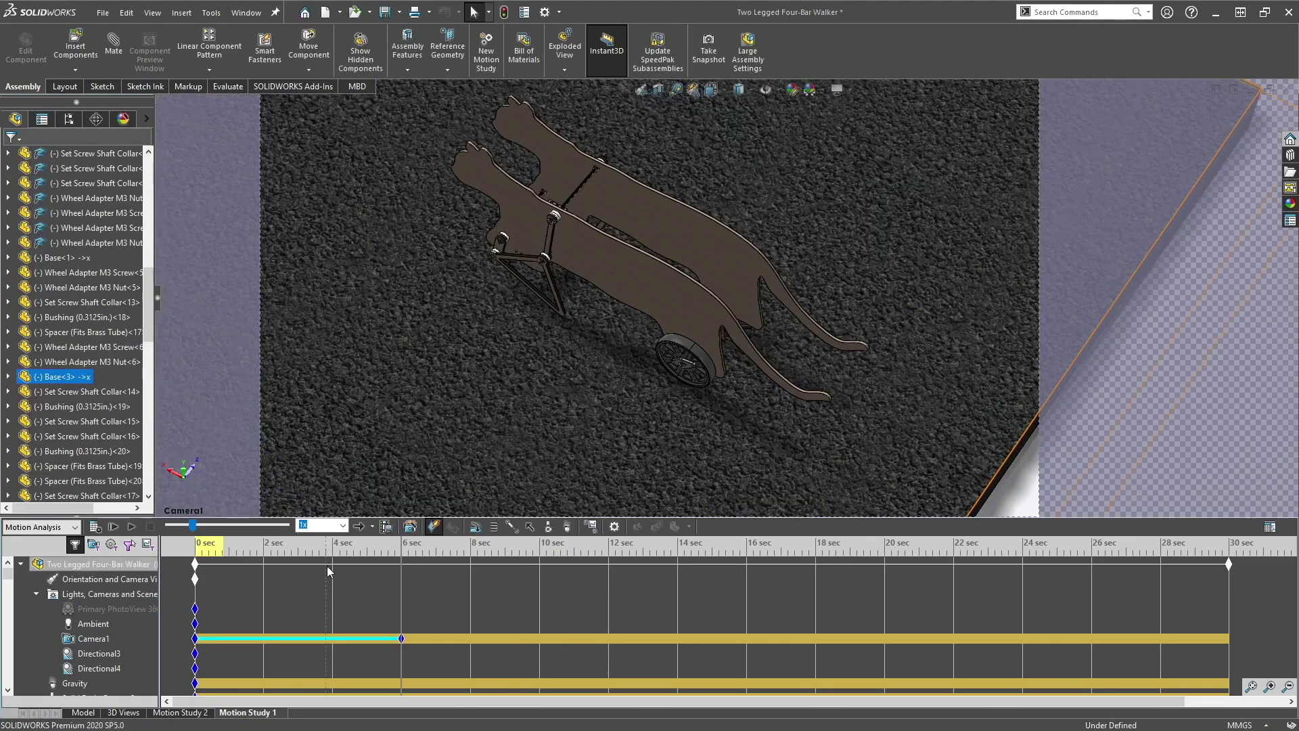
# Scrub the timeline from 0 seconds to preview the Camera1 movement around the walker, and return to 0 seconds
pyautogui.click(196, 545)
pyautogui.moveTo(196, 546); pyautogui.dragTo(340, 545)
pyautogui.moveTo(241, 560); pyautogui.dragTo(144, 565)
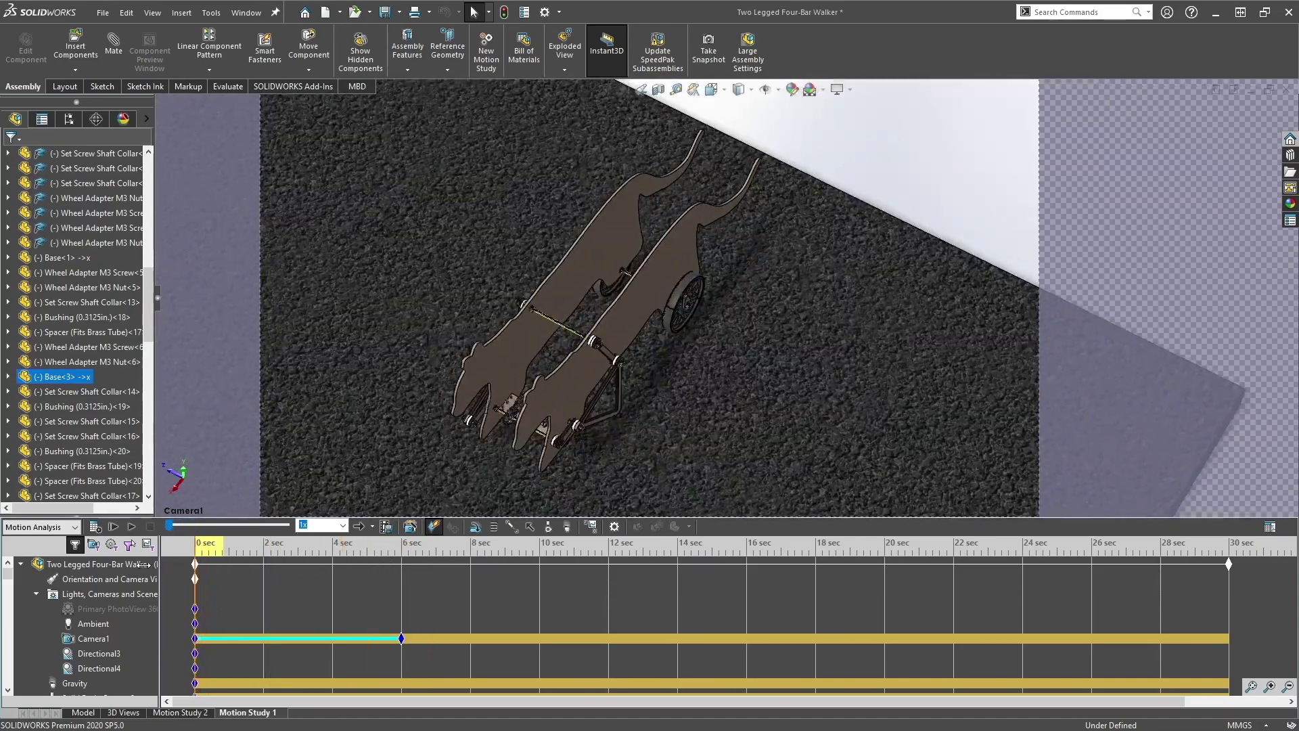
pyautogui.click(387, 527)
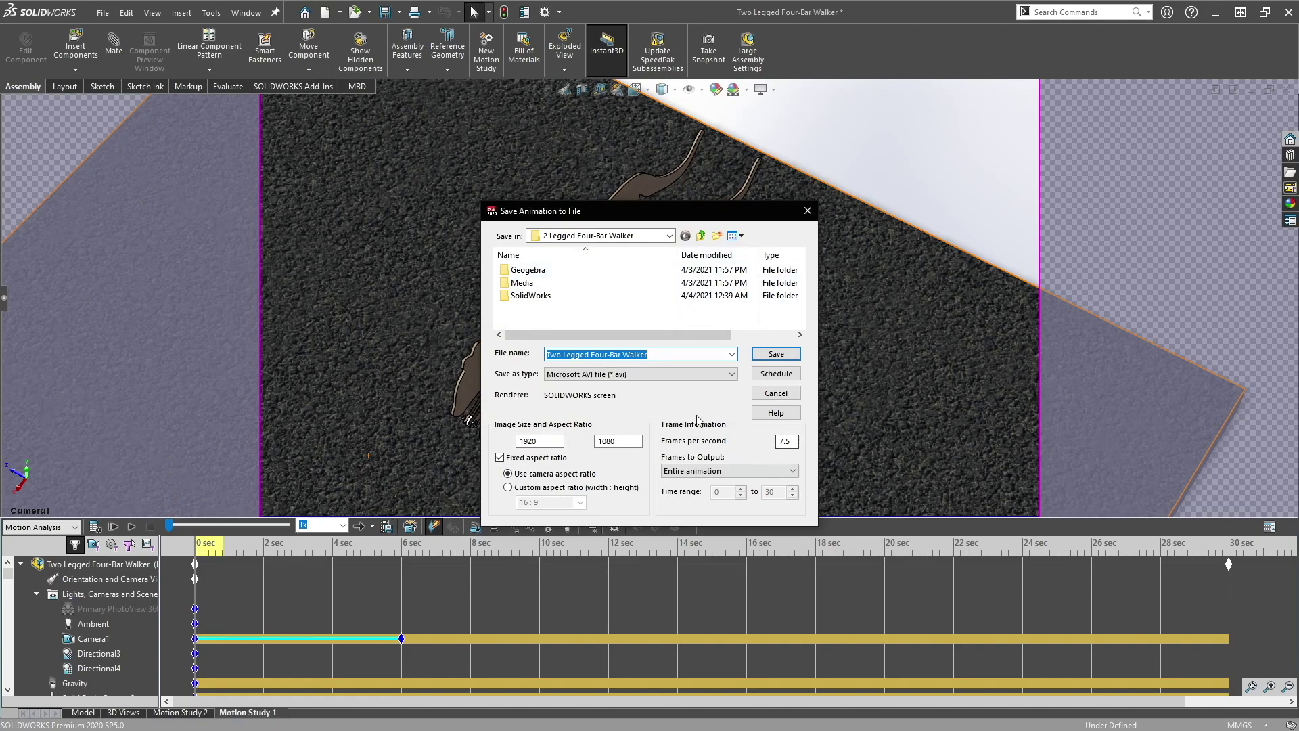
pyautogui.click(589, 374)
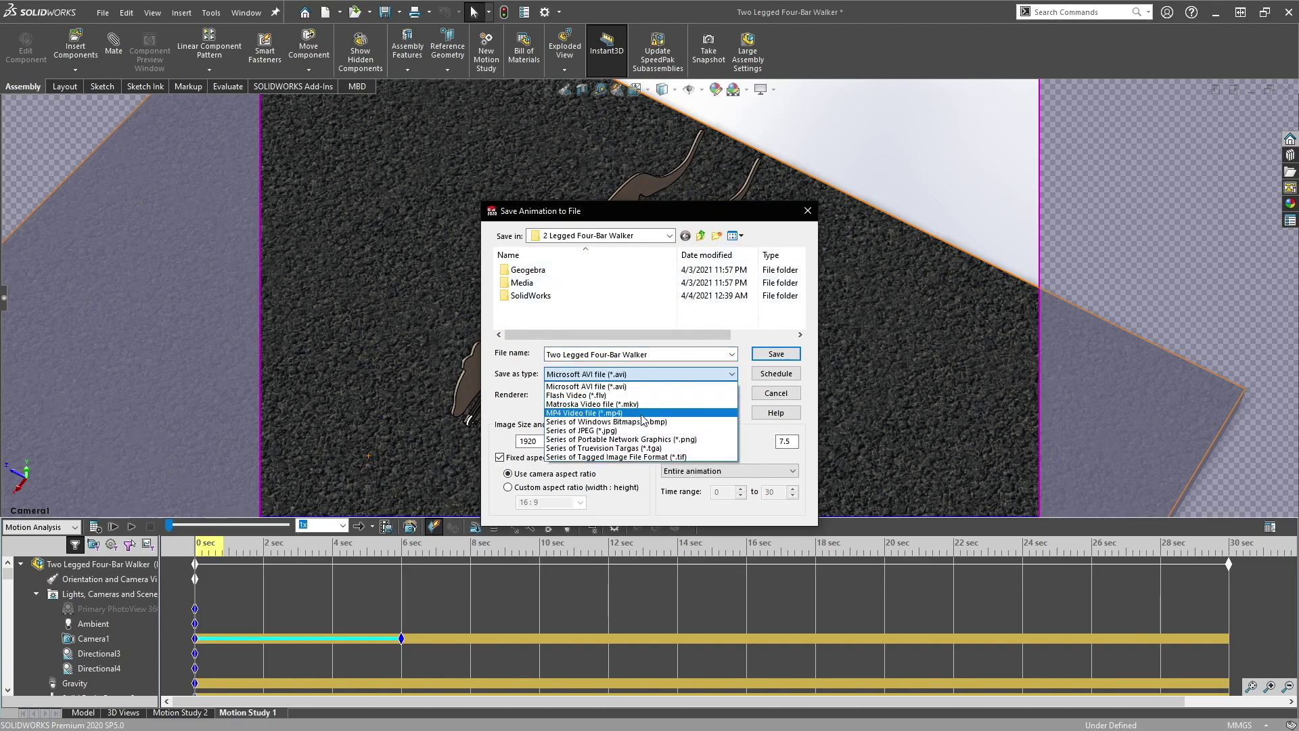
pyautogui.click(587, 413)
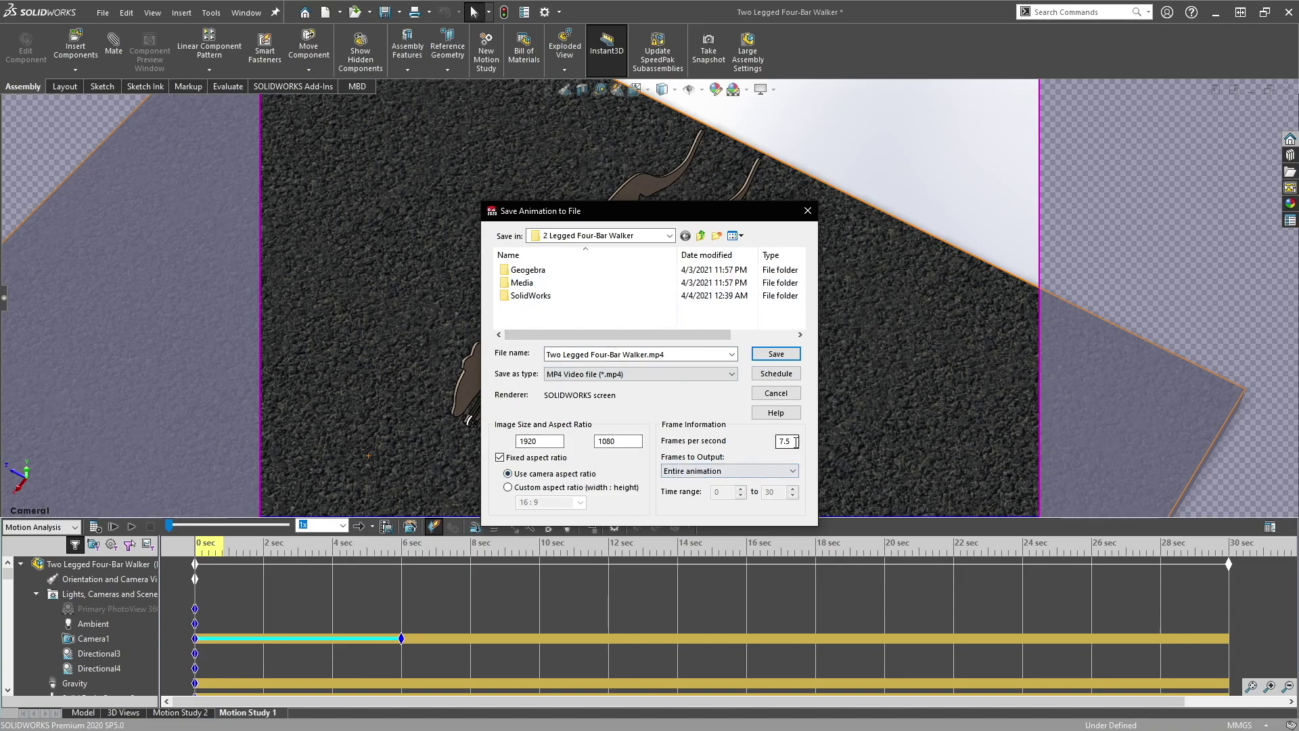
pyautogui.moveTo(794, 442); pyautogui.dragTo(701, 446)
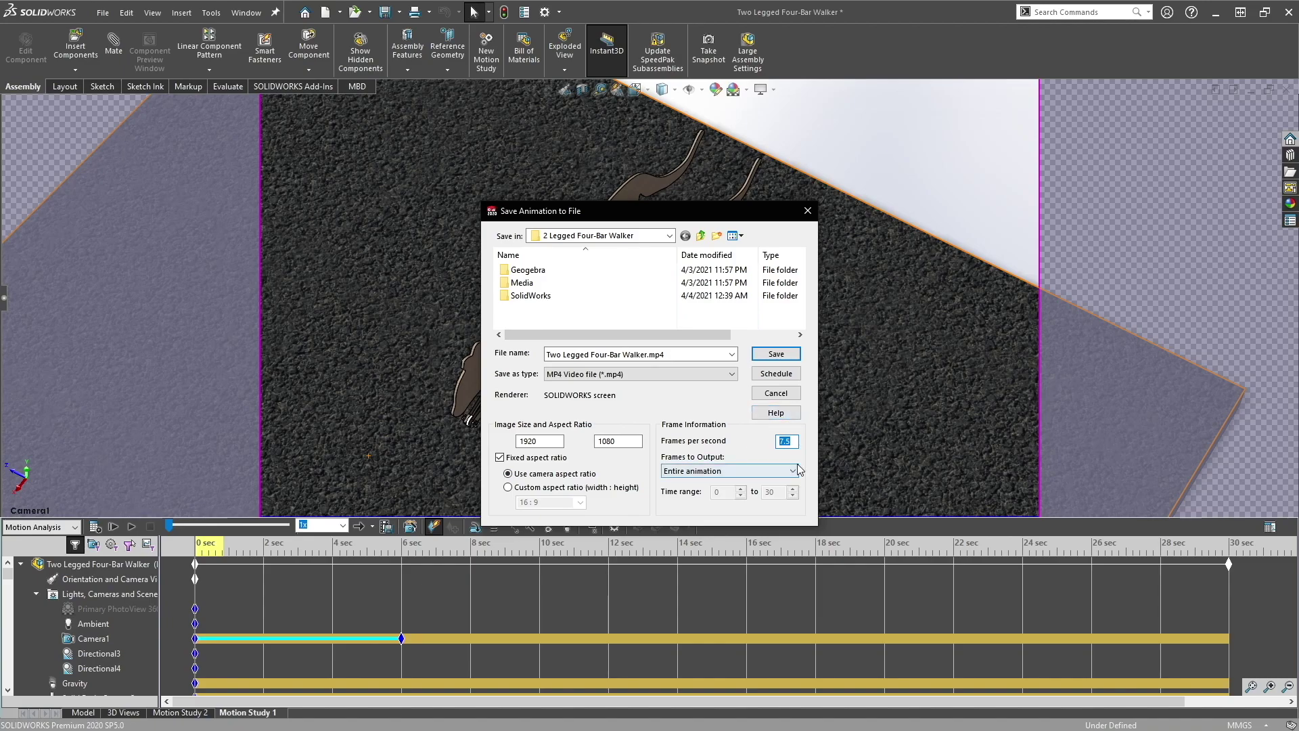
pyautogui.click(785, 392)
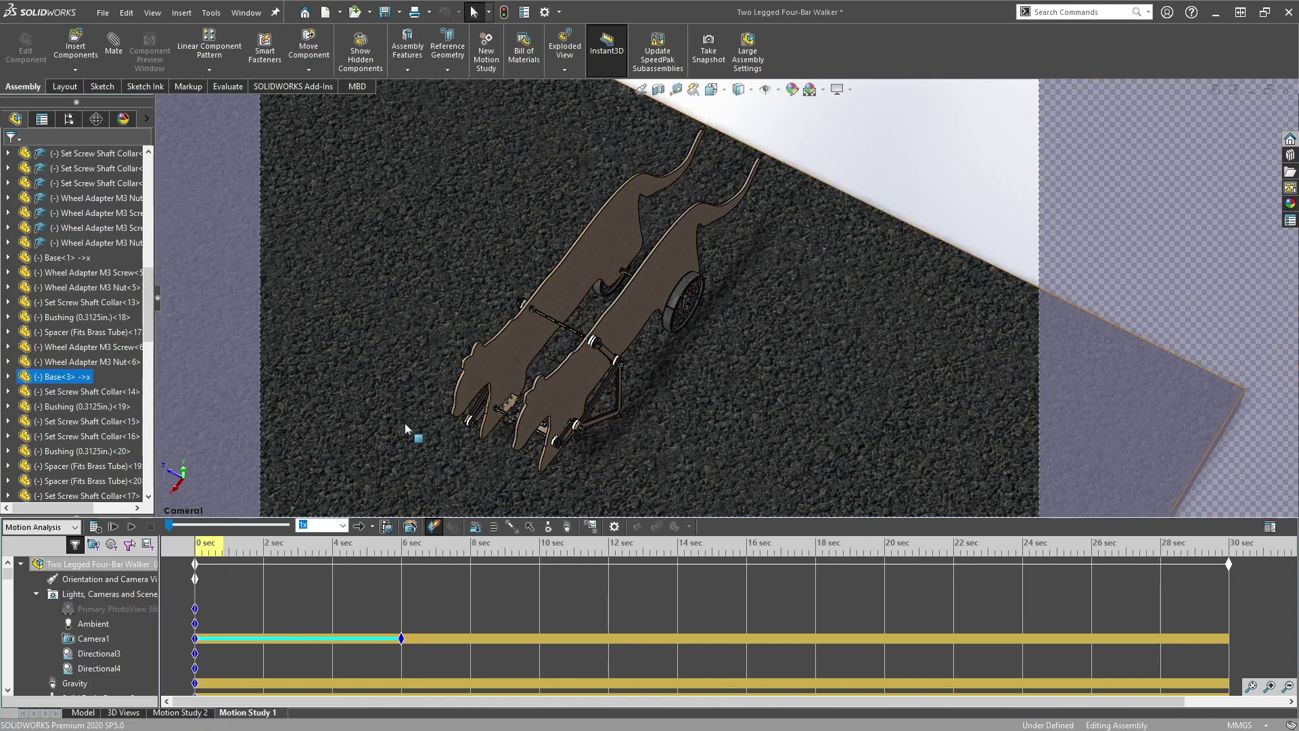
# Collapse the Lights, Cameras and Scene folder and check the Mates folder's redundancies at the end of the motion study tree
pyautogui.click(38, 596)
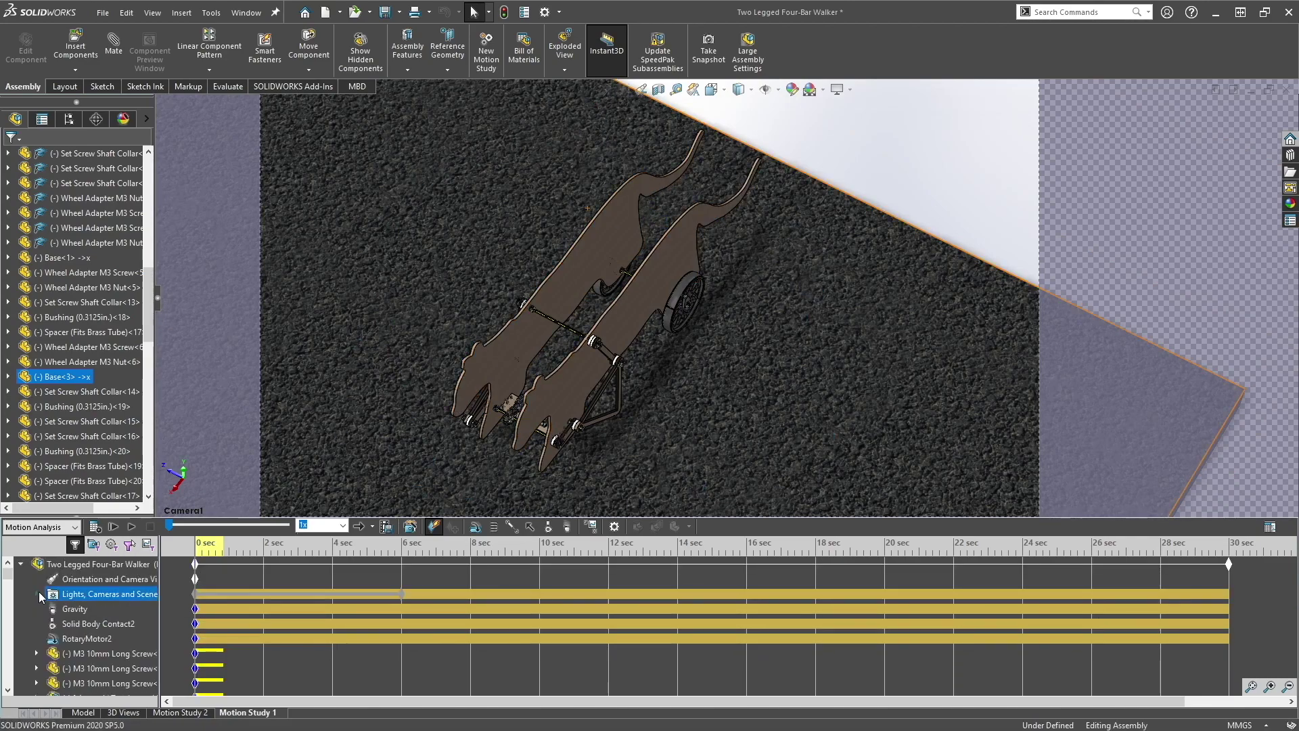
pyautogui.scroll(-10, 90, 628)
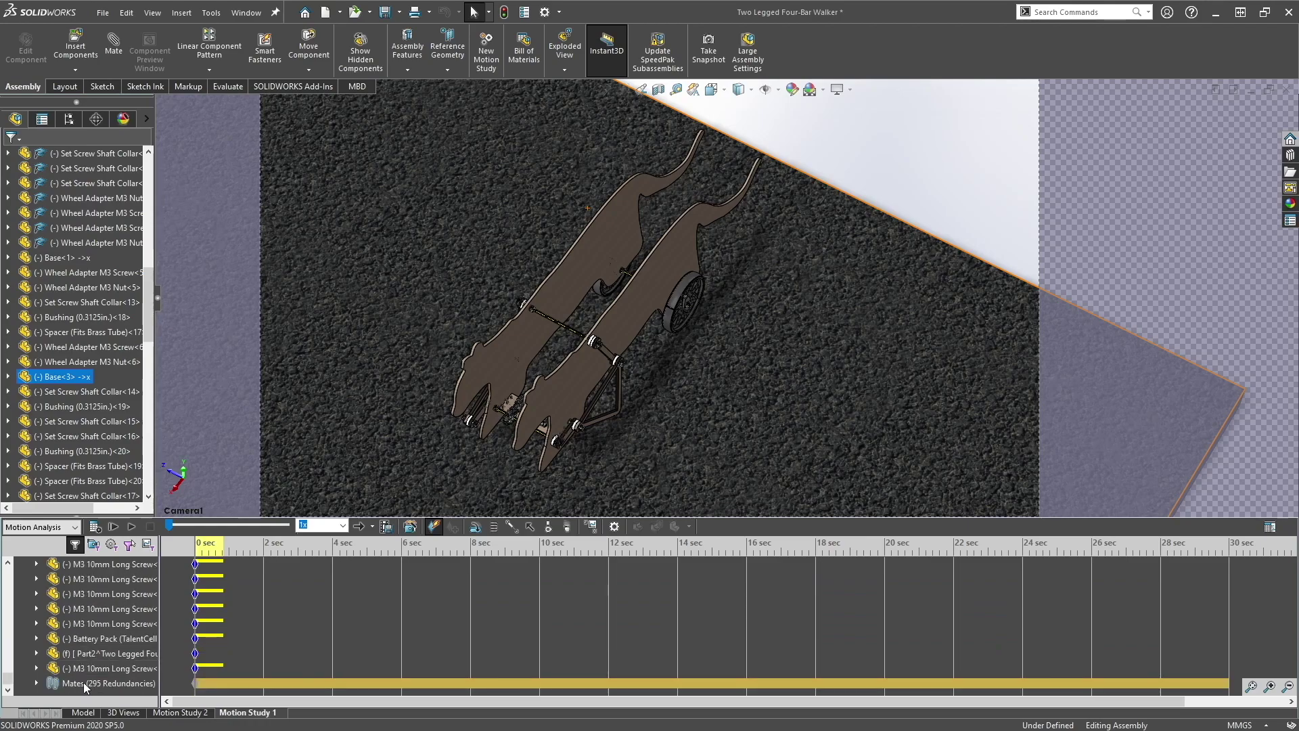
pyautogui.click(91, 684)
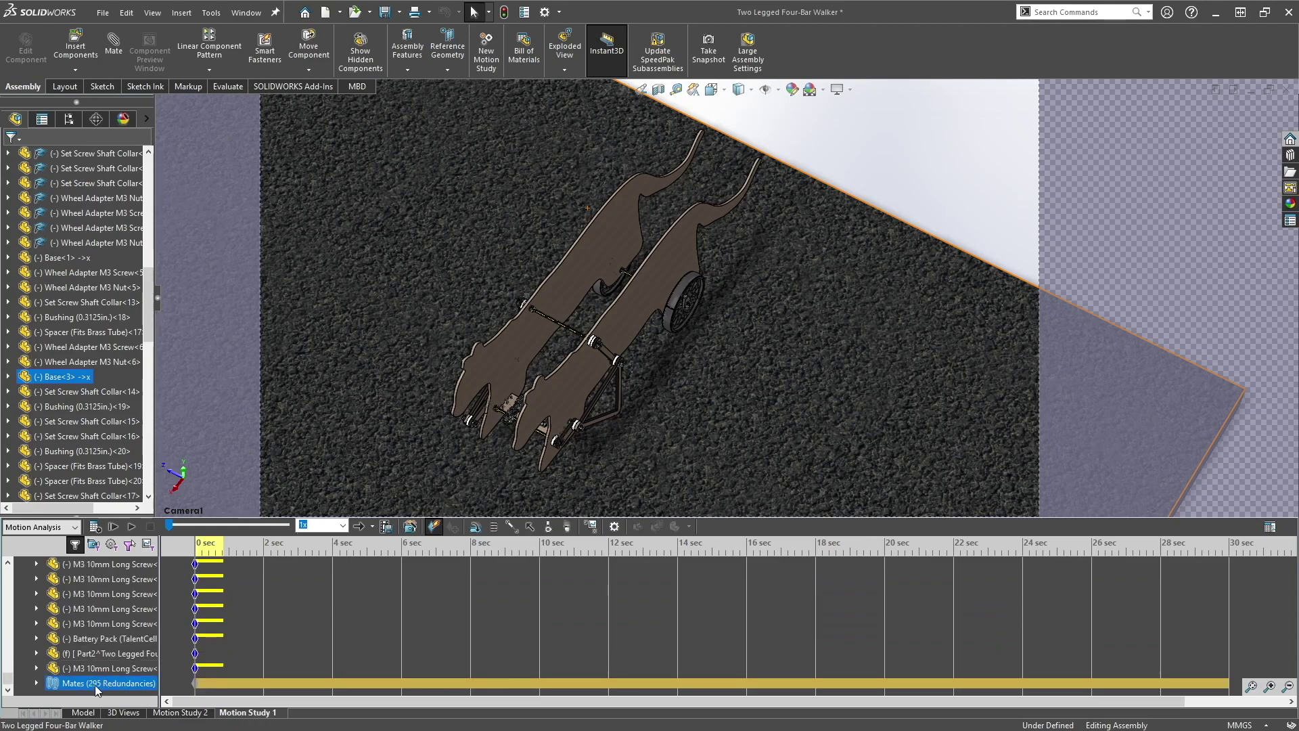
pyautogui.click(847, 150)
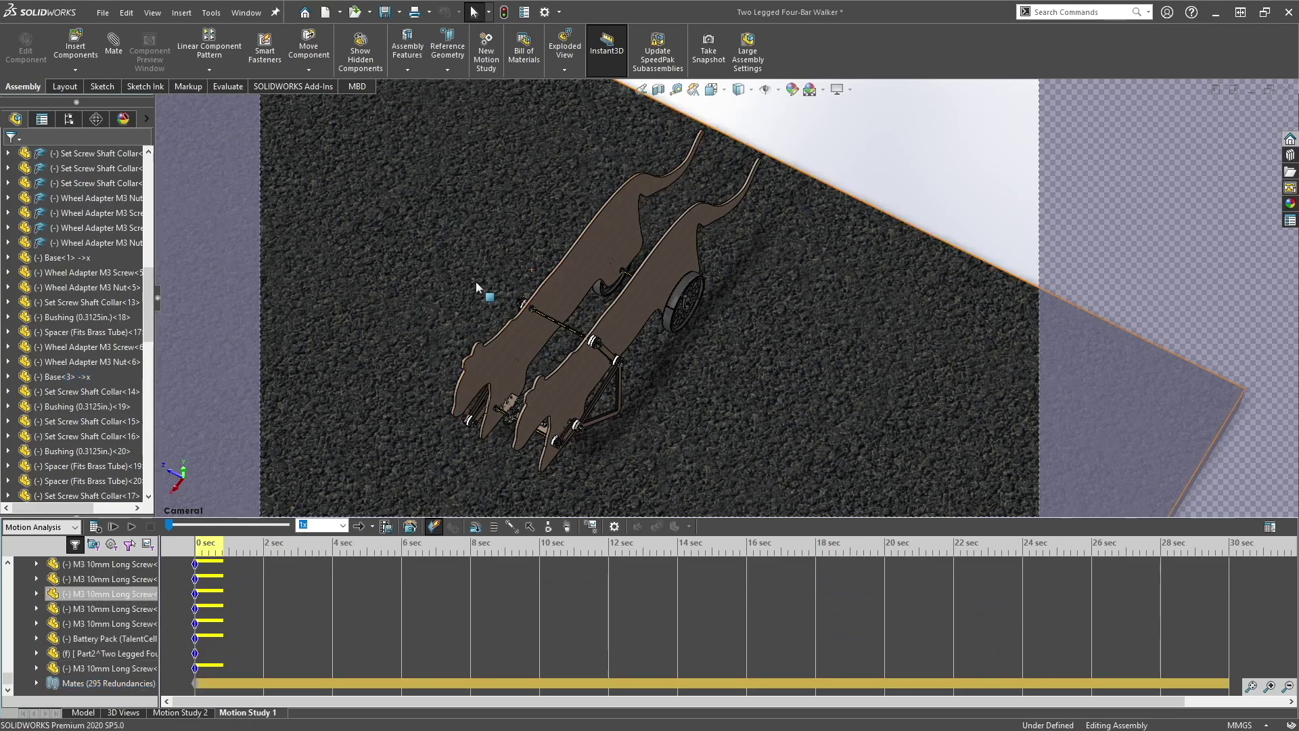